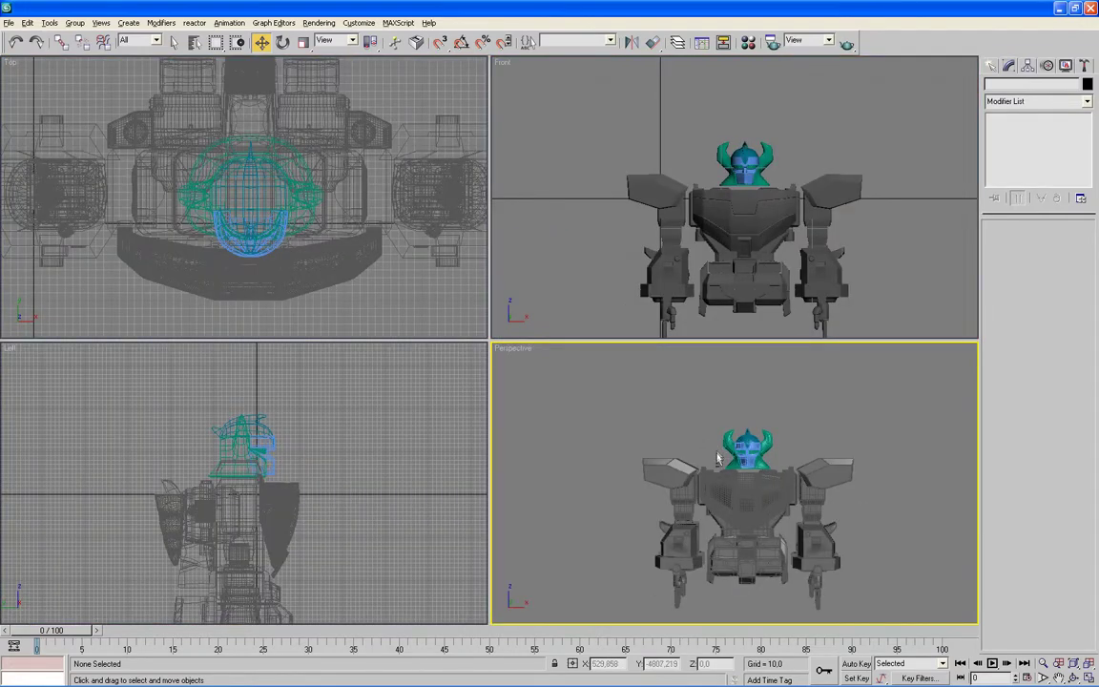
Orbit and zoom in on the robot's chest, turn off Edged Faces, and select the small chest box
{"action": "middle_click_drag", "start_coordinate": [726, 483], "coordinate": [764, 503], "text": "alt"}
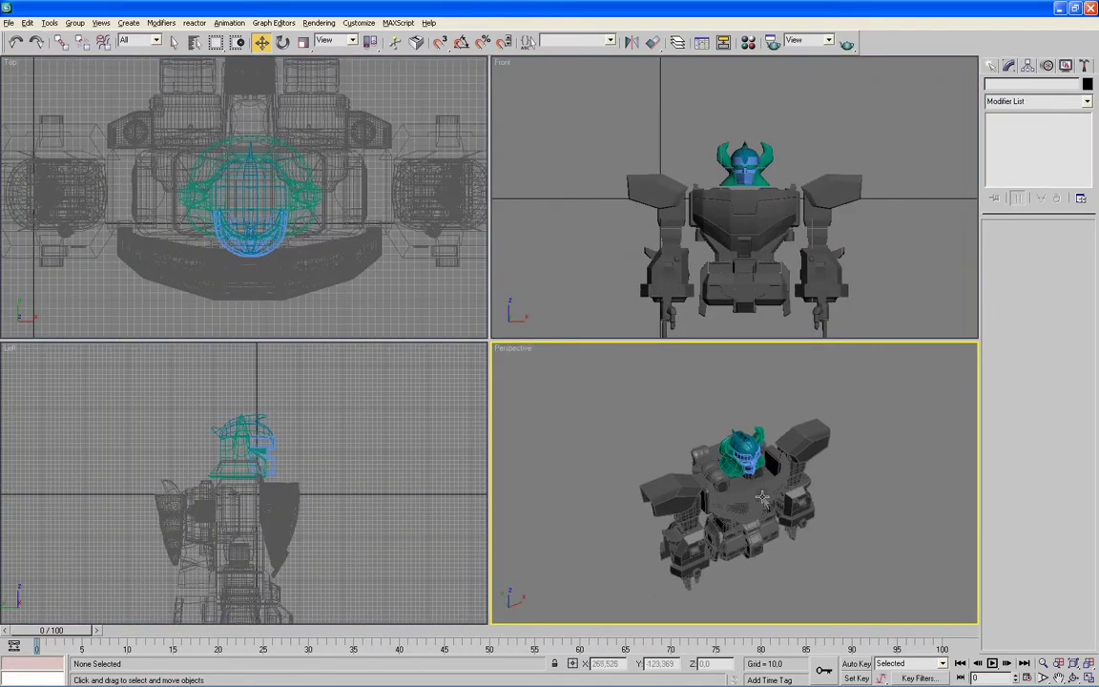
{"action": "scroll", "coordinate": [762, 496], "scroll_direction": "up", "scroll_amount": 5}
{"action": "key", "text": "F4"}
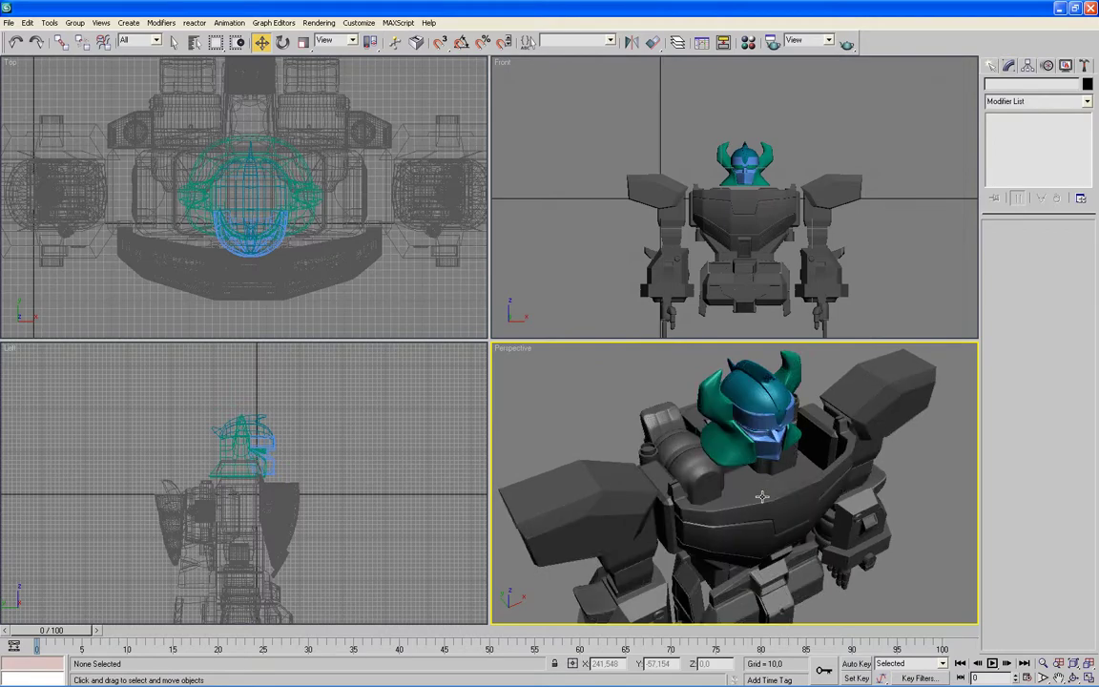
{"action": "scroll", "coordinate": [762, 496], "scroll_direction": "up", "scroll_amount": 3}
{"action": "scroll", "coordinate": [600, 461], "scroll_direction": "up", "scroll_amount": 3}
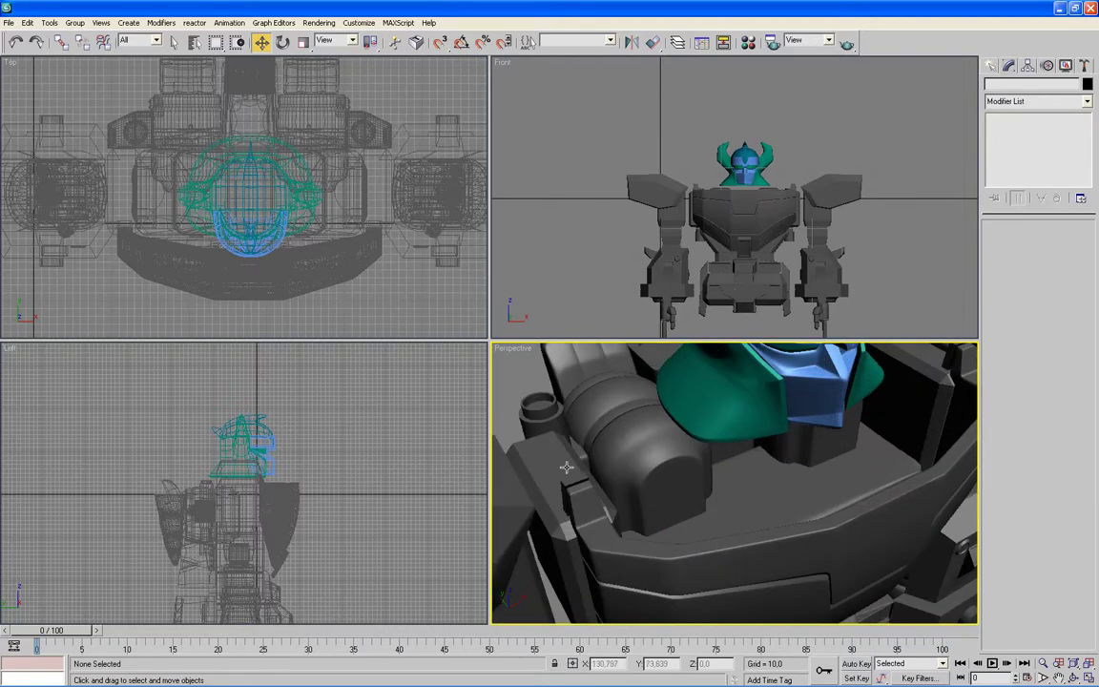
{"action": "left_click", "coordinate": [565, 466]}
{"action": "left_click", "coordinate": [566, 466]}
Clone the small chest box as a copy and frame it in the maximized Top view
{"action": "right_click", "coordinate": [565, 467]}
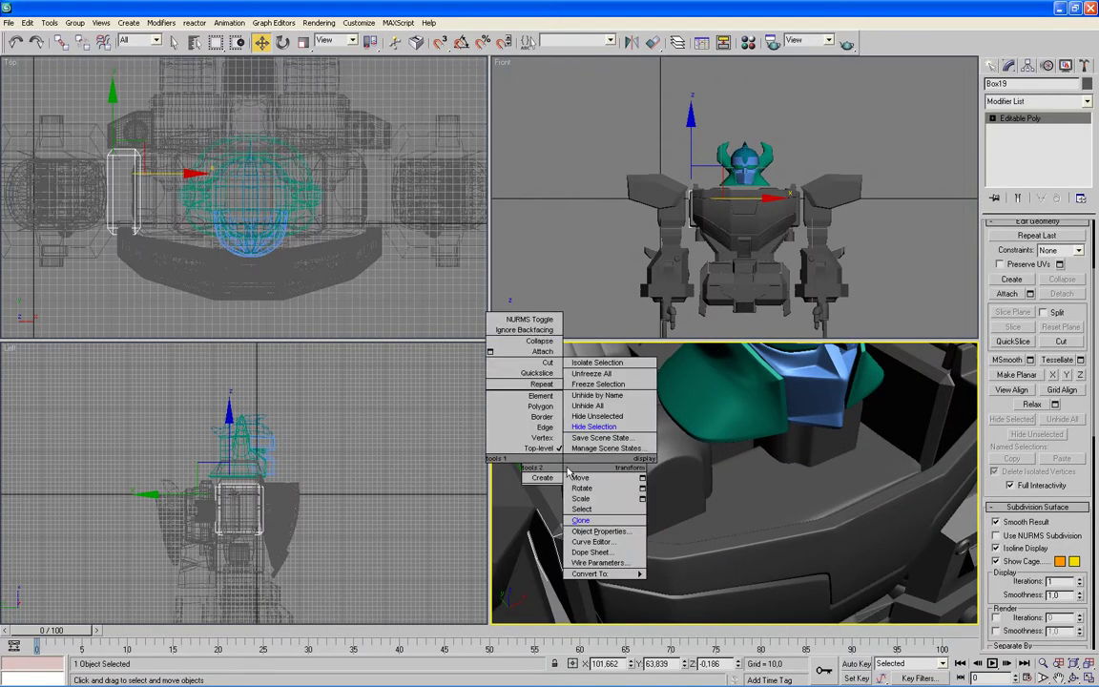
{"action": "left_click", "coordinate": [587, 525]}
{"action": "left_click", "coordinate": [489, 399]}
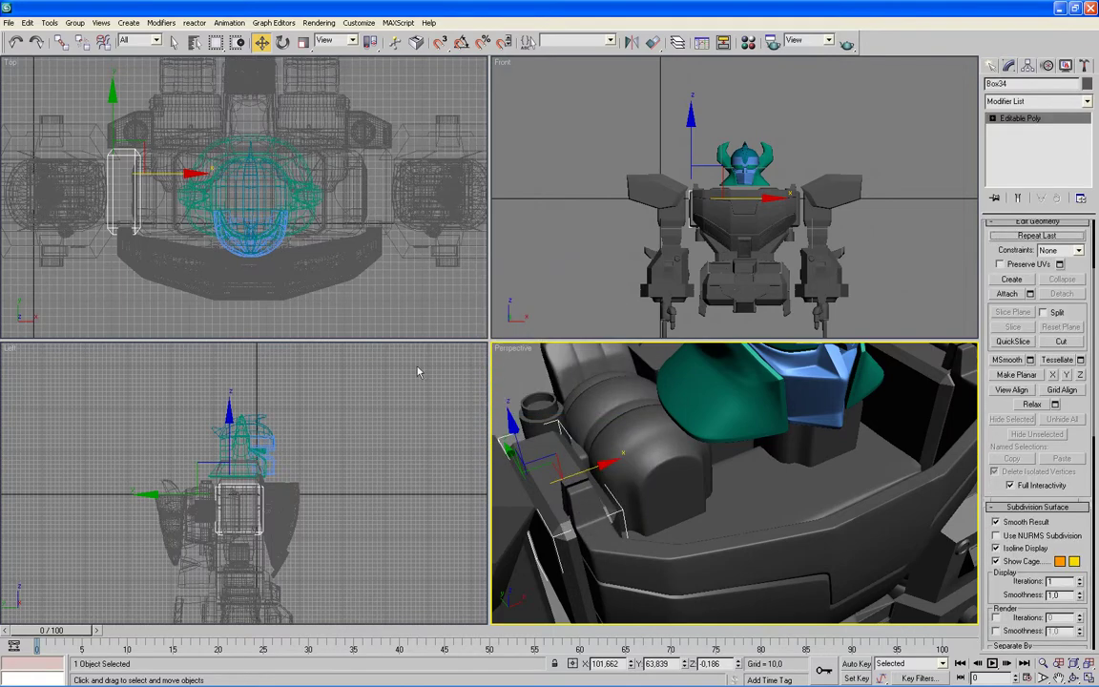
{"action": "right_click", "coordinate": [345, 308]}
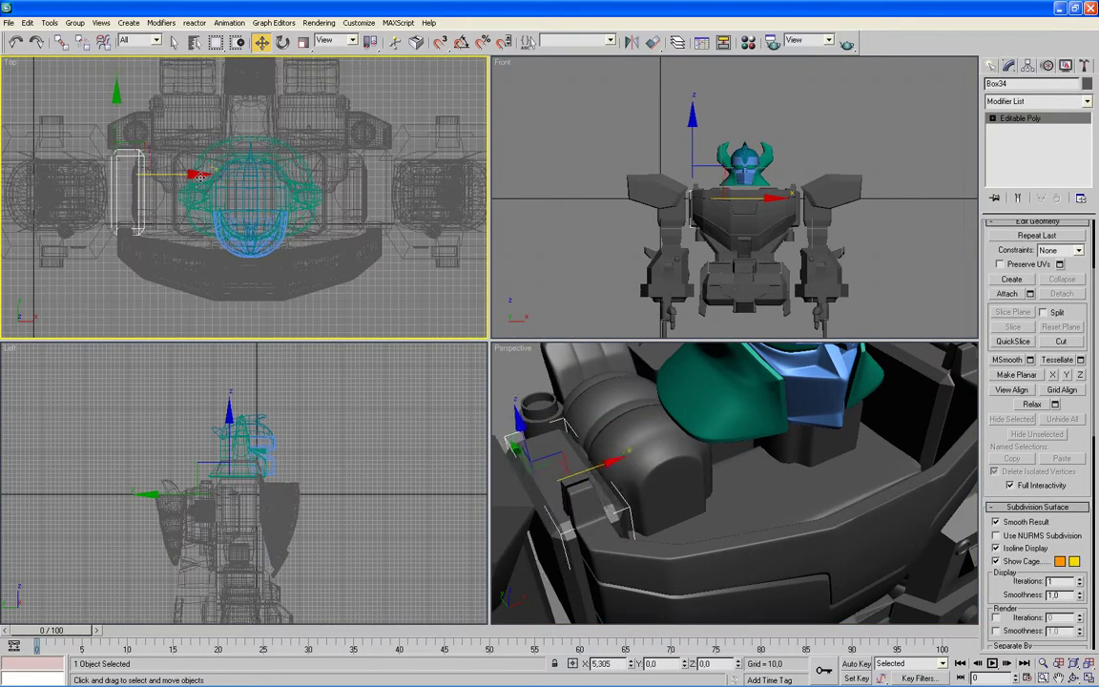
{"action": "key", "text": "alt+w"}
{"action": "scroll", "coordinate": [446, 290], "scroll_direction": "up", "scroll_amount": 4}
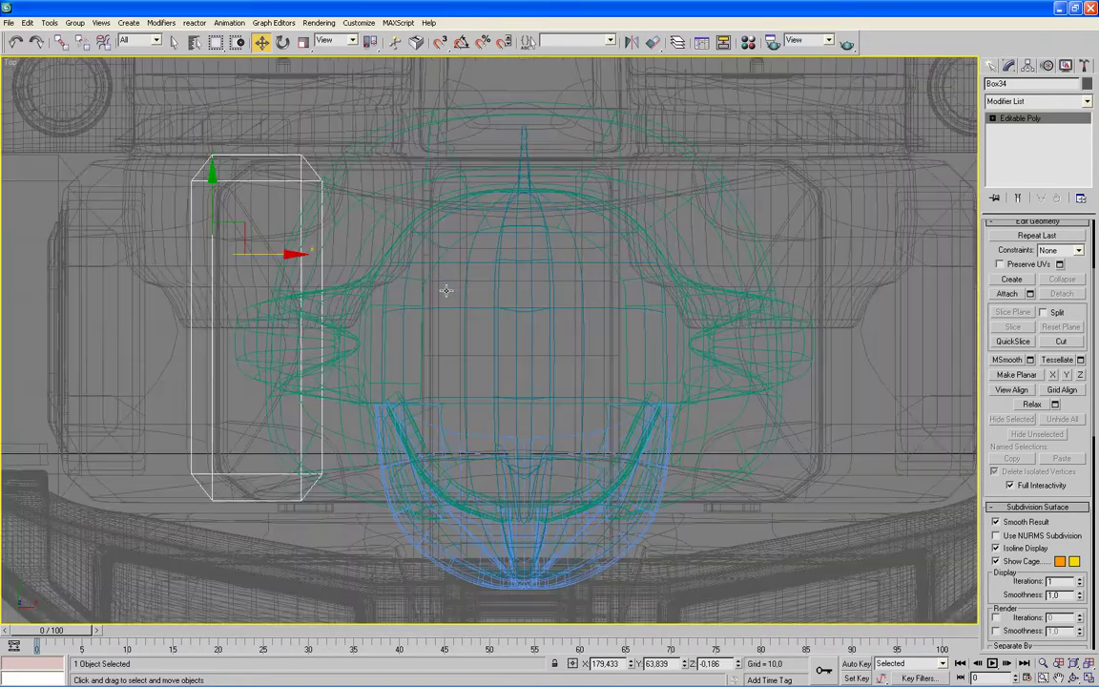
{"action": "scroll", "coordinate": [446, 290], "scroll_direction": "up", "scroll_amount": 2}
{"action": "middle_click_drag", "start_coordinate": [426, 292], "coordinate": [645, 360]}
{"action": "middle_click_drag", "start_coordinate": [704, 381], "coordinate": [816, 458]}
Move the copied box up along Y toward the neighbouring slot
{"action": "left_click_drag", "start_coordinate": [541, 315], "coordinate": [579, 202]}
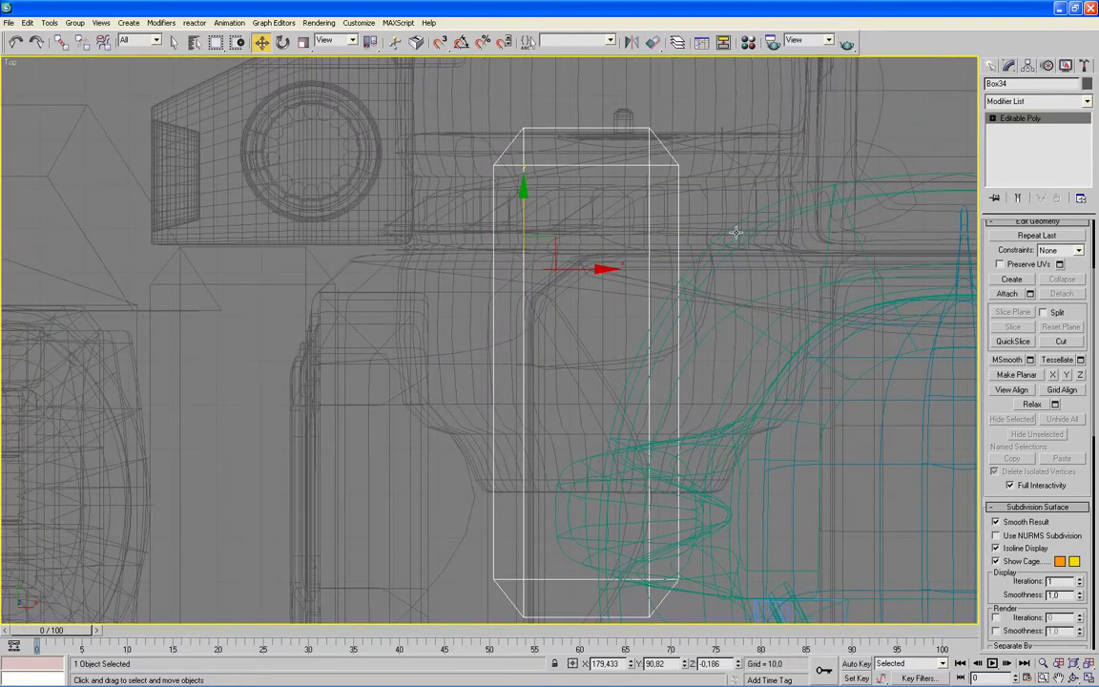
{"action": "middle_click_drag", "start_coordinate": [735, 231], "coordinate": [719, 430]}
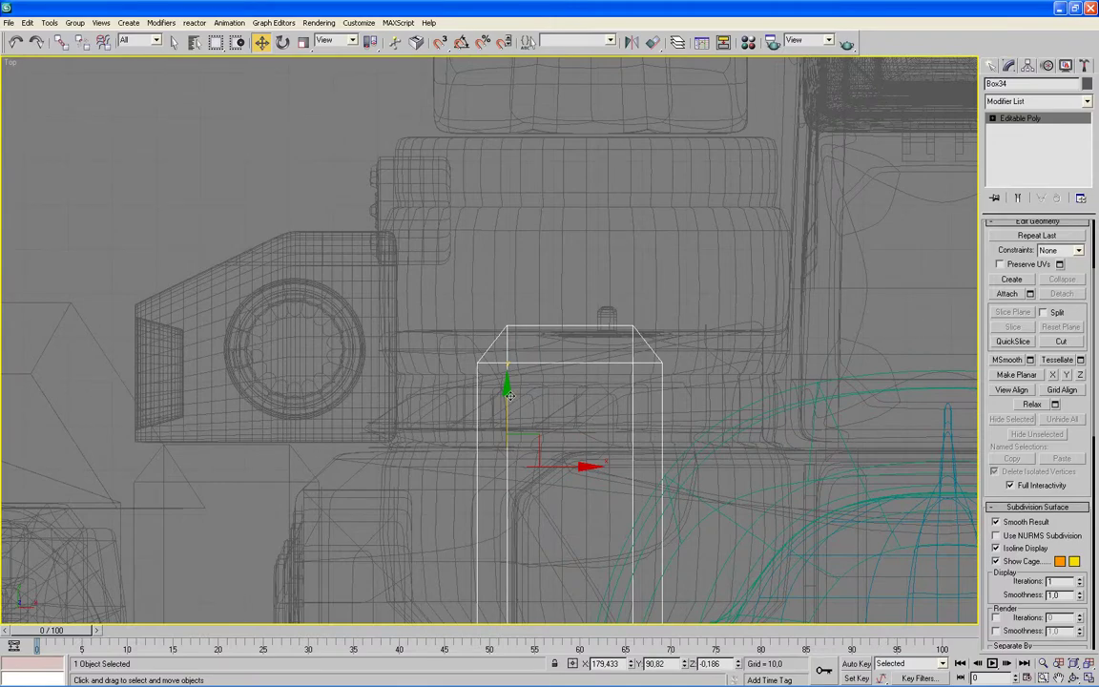
{"action": "left_click_drag", "start_coordinate": [509, 395], "coordinate": [509, 311]}
{"action": "key", "text": "alt+w"}
Nudge the copy further up and left along X to about X 161.56, Y 113.269
{"action": "mouse_move", "coordinate": [561, 442]}
{"action": "middle_mouse_down", "text": "alt"}
{"action": "mouse_move", "coordinate": [697, 496]}
{"action": "mouse_move", "coordinate": [711, 477]}
{"action": "middle_mouse_up", "text": "alt"}
{"action": "right_click", "coordinate": [391, 233]}
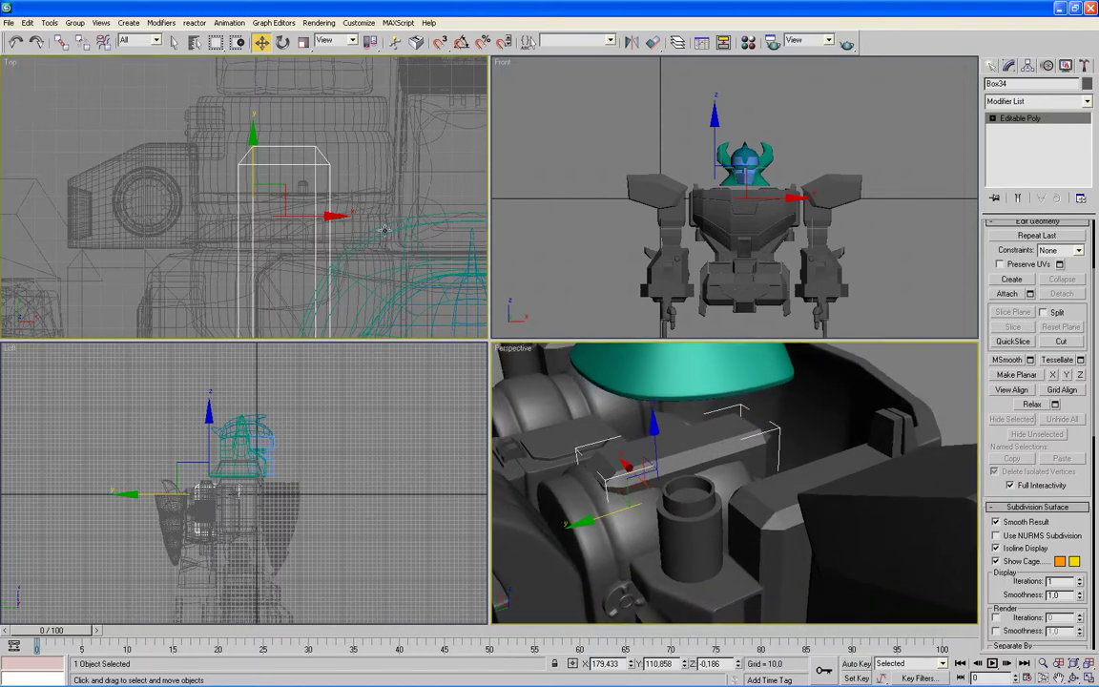
{"action": "left_click_drag", "start_coordinate": [253, 140], "coordinate": [250, 133]}
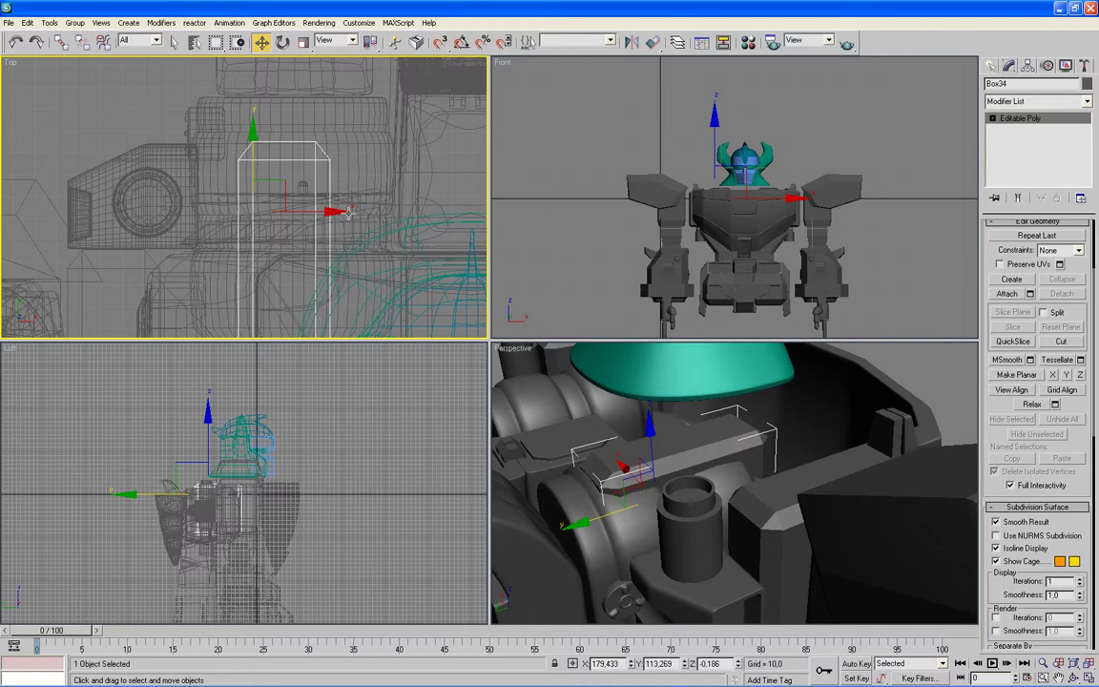
{"action": "left_click_drag", "start_coordinate": [348, 212], "coordinate": [302, 212]}
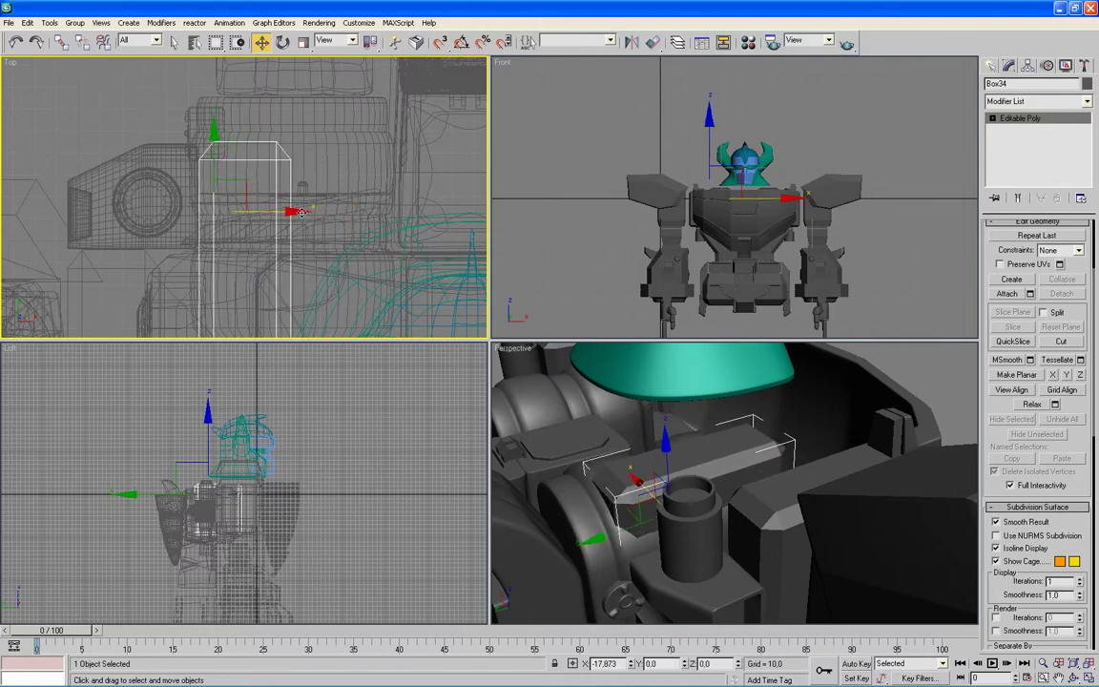
{"action": "key", "text": "alt"}
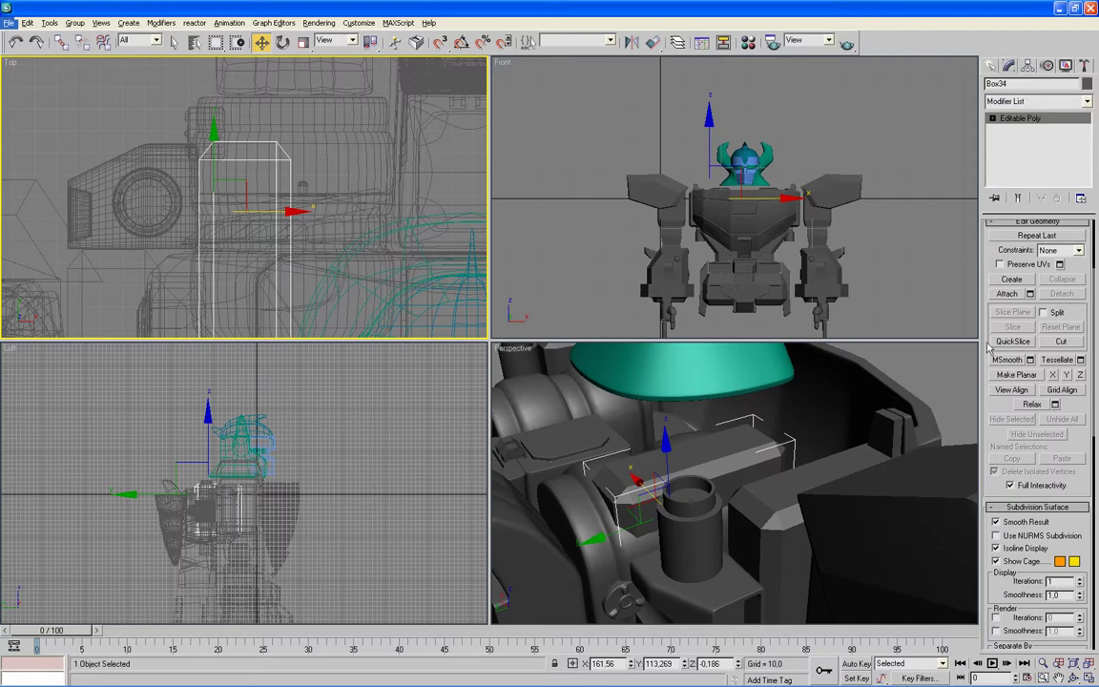
{"action": "key", "text": "alt"}
{"action": "scroll", "coordinate": [992, 264], "scroll_direction": "up", "scroll_amount": 3}
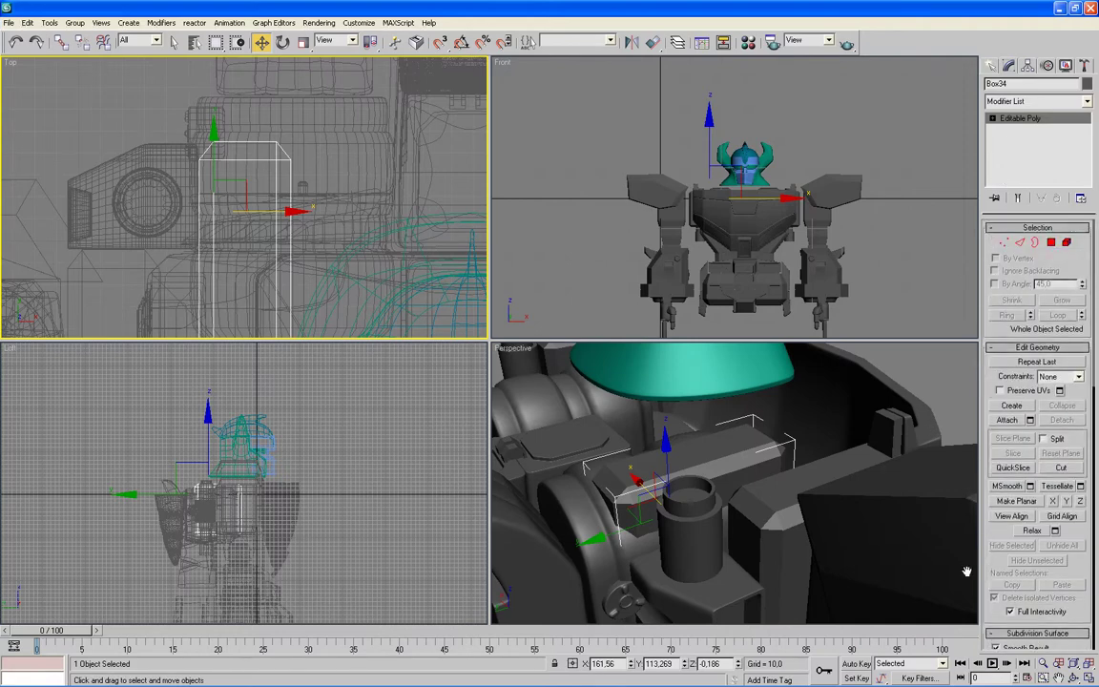
In Vertex mode, select and raise the box's top vertices in the Left view
{"action": "left_click", "coordinate": [1004, 242]}
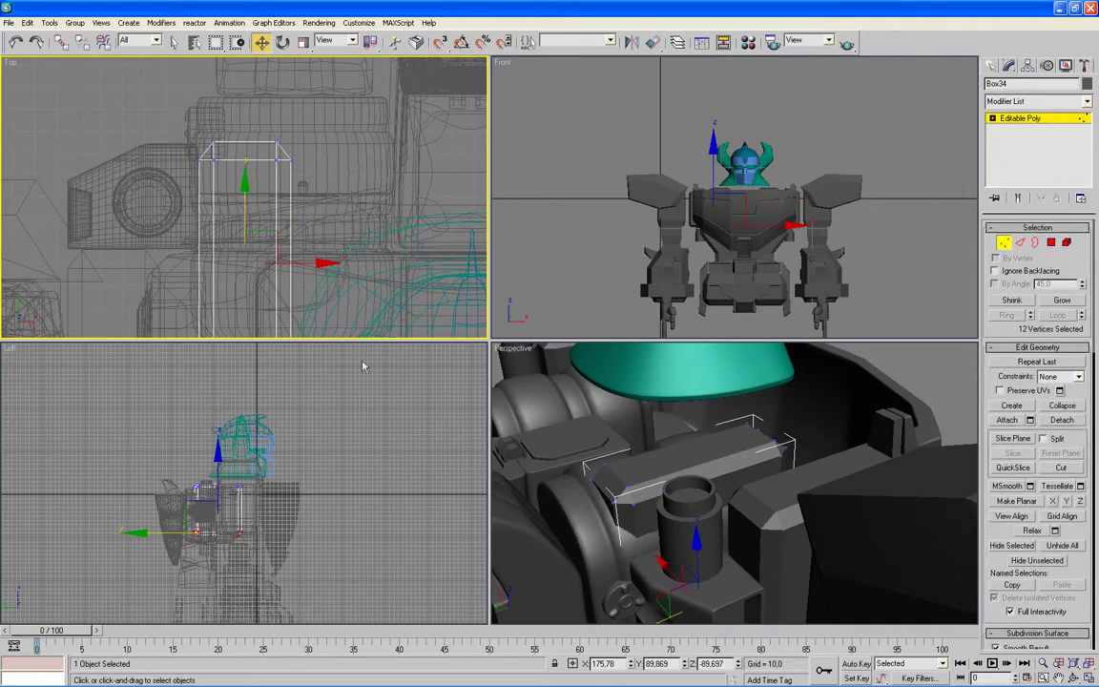
{"action": "scroll", "coordinate": [352, 470], "scroll_direction": "up", "scroll_amount": 3}
{"action": "scroll", "coordinate": [353, 466], "scroll_direction": "up", "scroll_amount": 3}
{"action": "middle_click_drag", "start_coordinate": [353, 466], "coordinate": [383, 432]}
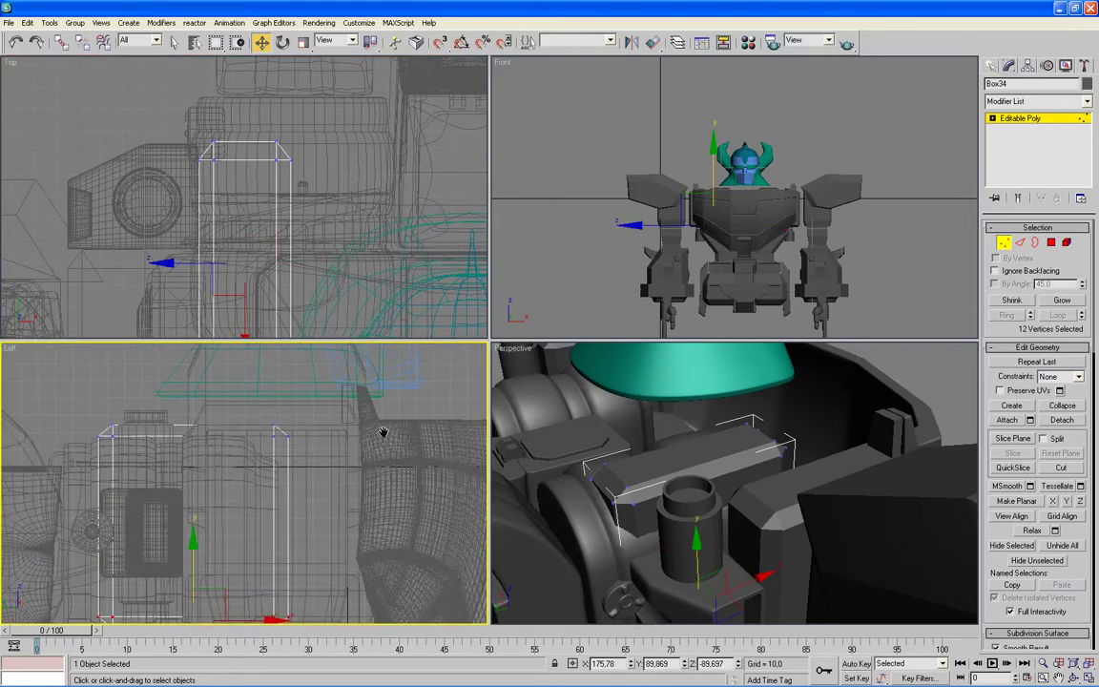
{"action": "left_click_drag", "start_coordinate": [303, 437], "coordinate": [43, 425]}
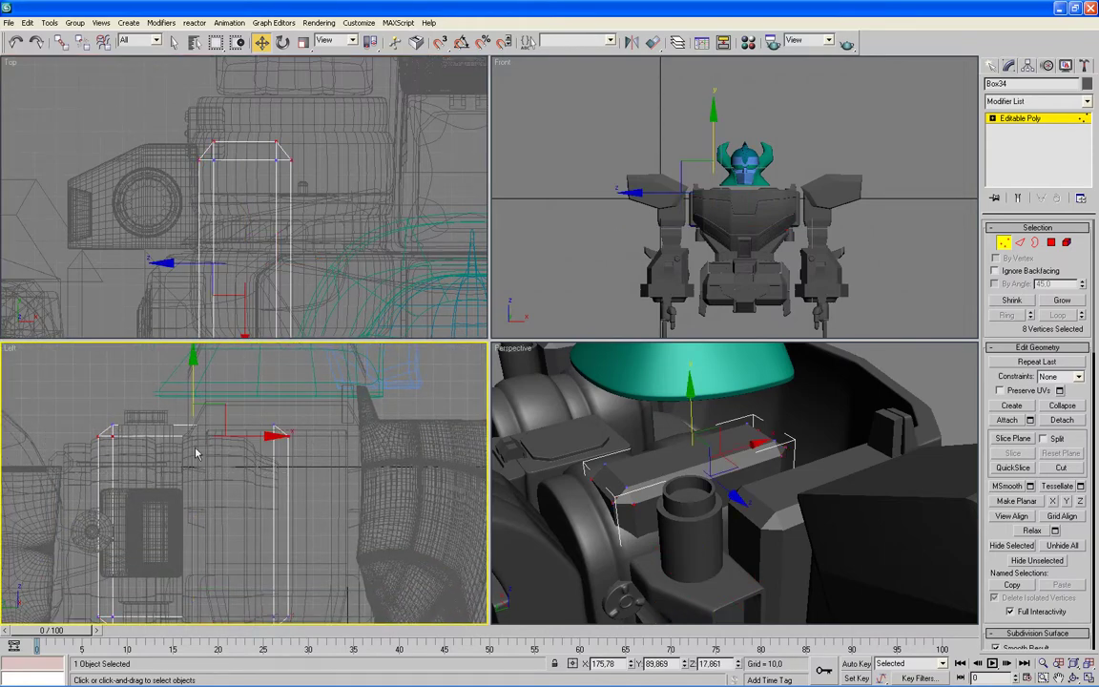
{"action": "left_click_drag", "start_coordinate": [191, 361], "coordinate": [191, 358]}
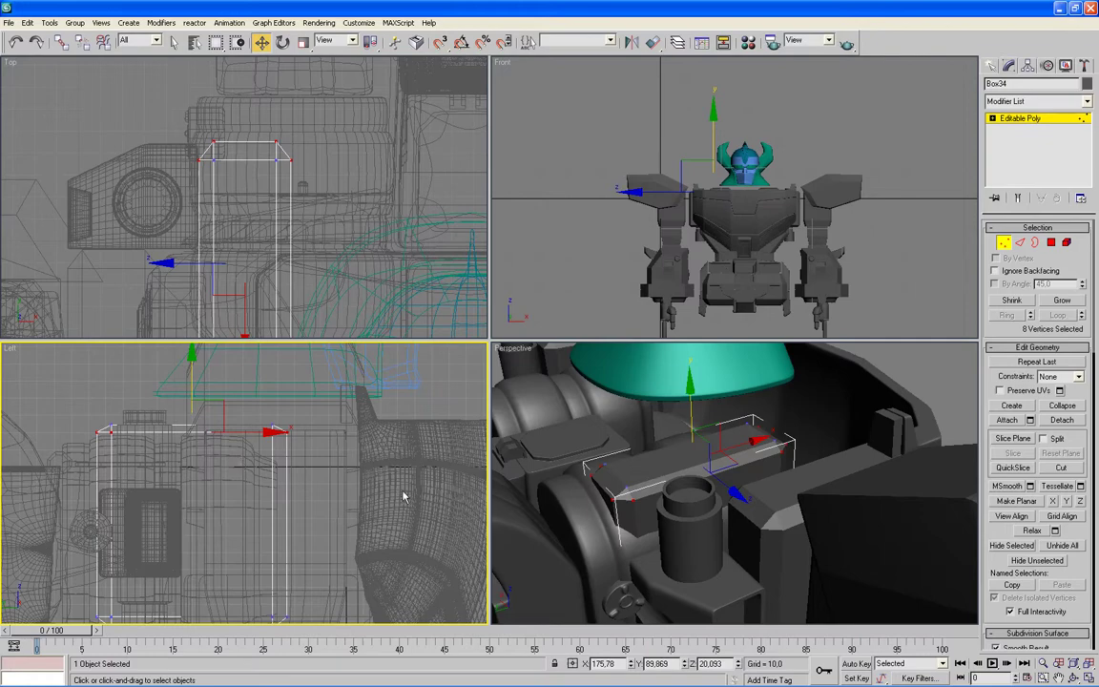
Select the vertices at one end of the box and shift them sideways
{"action": "scroll", "coordinate": [309, 258], "scroll_direction": "down", "scroll_amount": 1}
{"action": "scroll", "coordinate": [308, 253], "scroll_direction": "down", "scroll_amount": 2}
{"action": "left_click", "coordinate": [301, 141]}
{"action": "left_click_drag", "start_coordinate": [229, 267], "coordinate": [250, 303]}
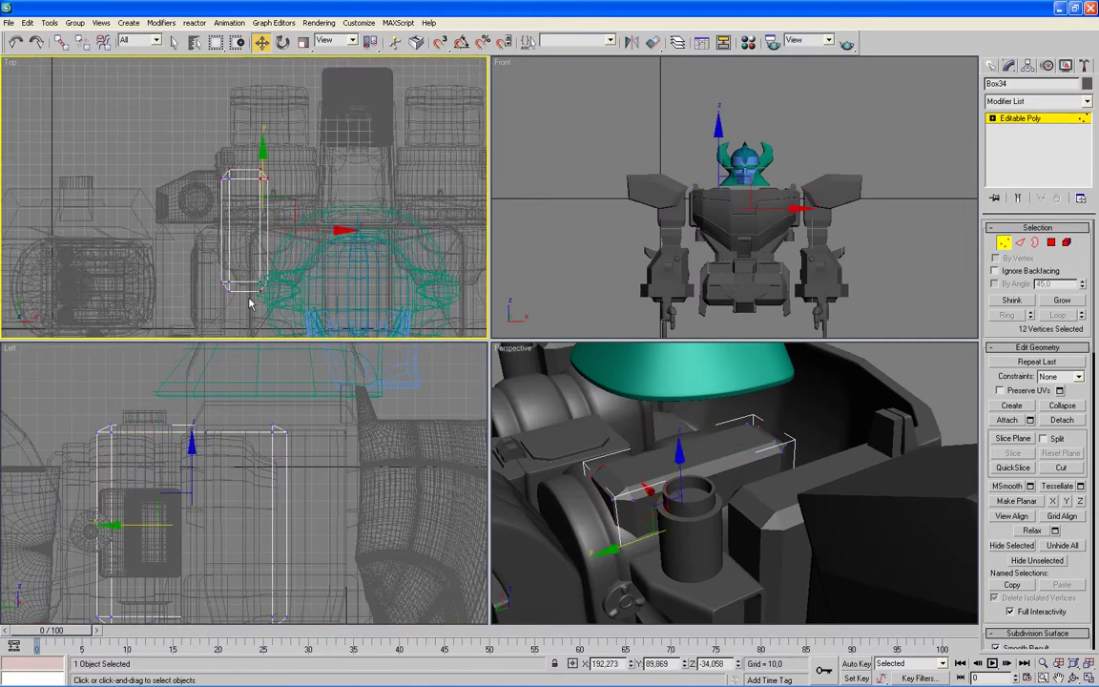
{"action": "left_click_drag", "start_coordinate": [277, 408], "coordinate": [220, 591]}
{"action": "left_click_drag", "start_coordinate": [355, 515], "coordinate": [360, 513]}
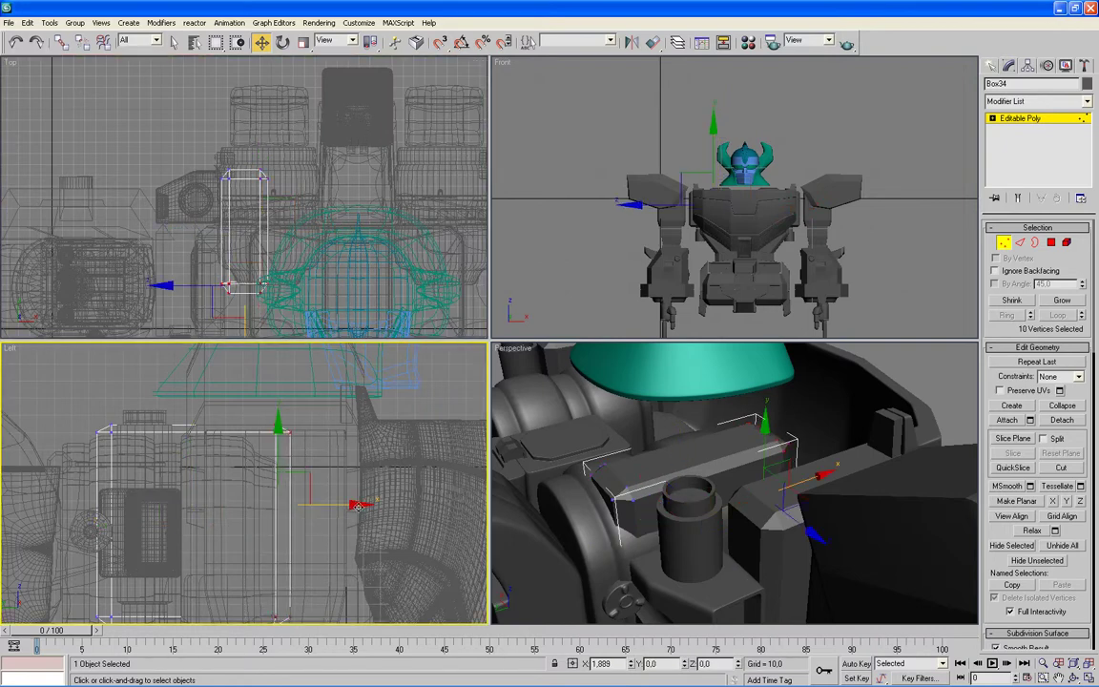
Drag the box's end vertices far right in the Top view, stretching it across the chest
{"action": "right_click", "coordinate": [312, 164]}
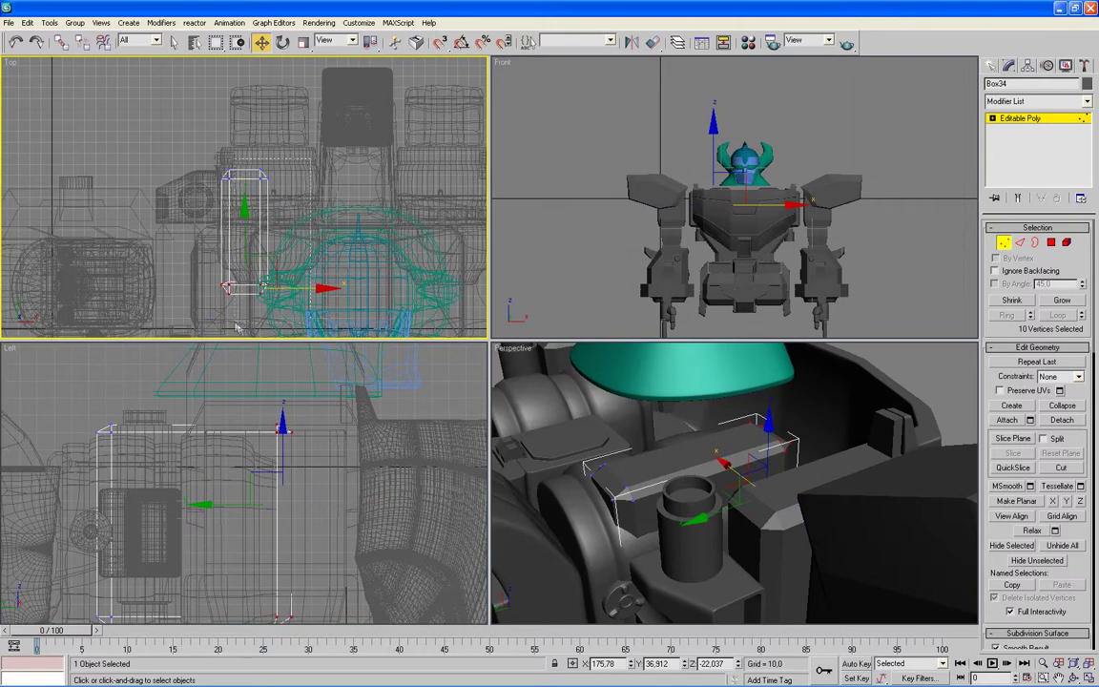
{"action": "left_click", "coordinate": [220, 295]}
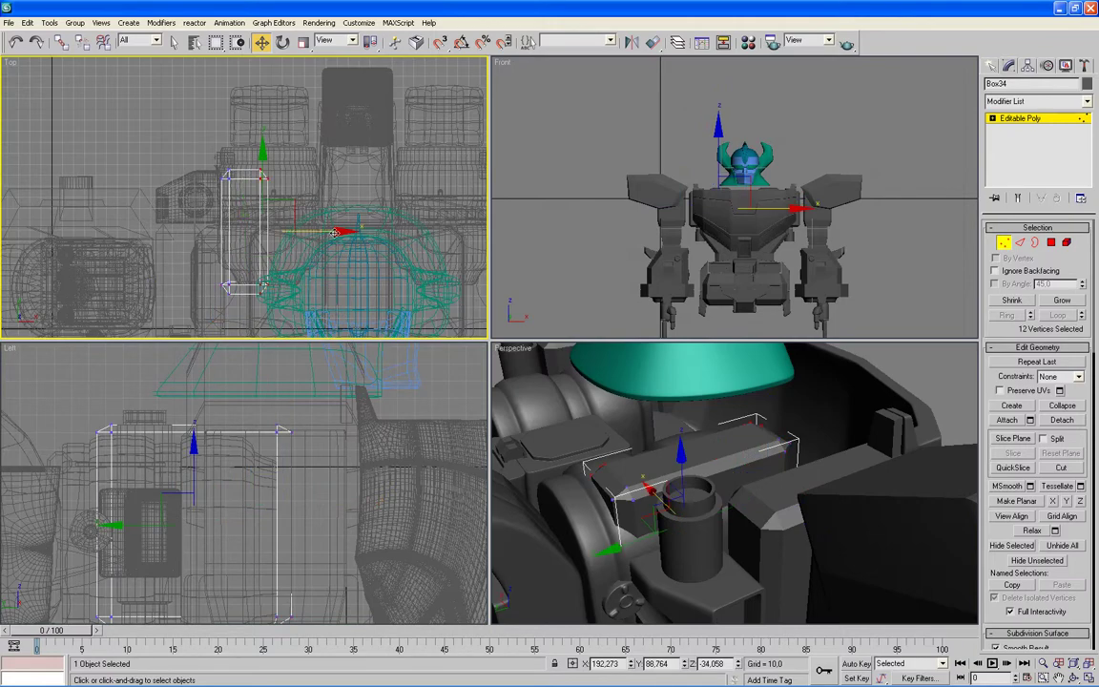
{"action": "left_click_drag", "start_coordinate": [334, 232], "coordinate": [441, 233]}
{"action": "key", "text": "alt+w"}
{"action": "middle_click_drag", "start_coordinate": [662, 286], "coordinate": [521, 308]}
{"action": "scroll", "coordinate": [459, 343], "scroll_direction": "up", "scroll_amount": 2}
{"action": "scroll", "coordinate": [543, 359], "scroll_direction": "up", "scroll_amount": 2}
{"action": "left_click_drag", "start_coordinate": [508, 455], "coordinate": [852, 448]}
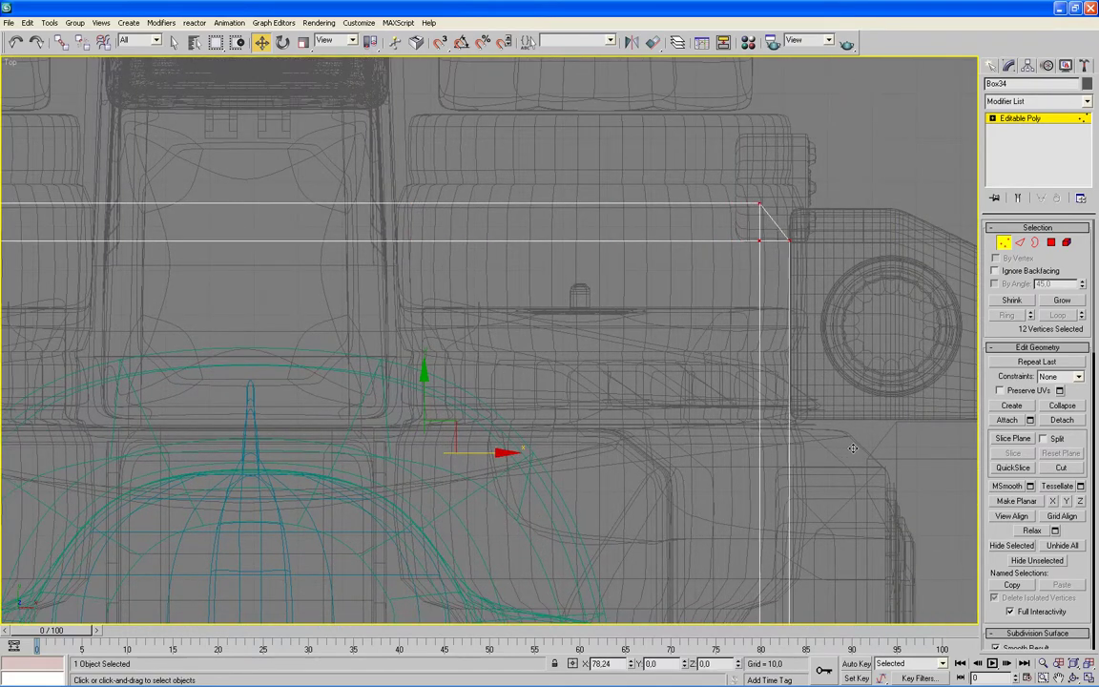
{"action": "key", "text": "alt+w"}
{"action": "right_click", "coordinate": [705, 462]}
Raise the box's bottom vertices in the Left view, flattening it into a thin plate
{"action": "right_click", "coordinate": [386, 473]}
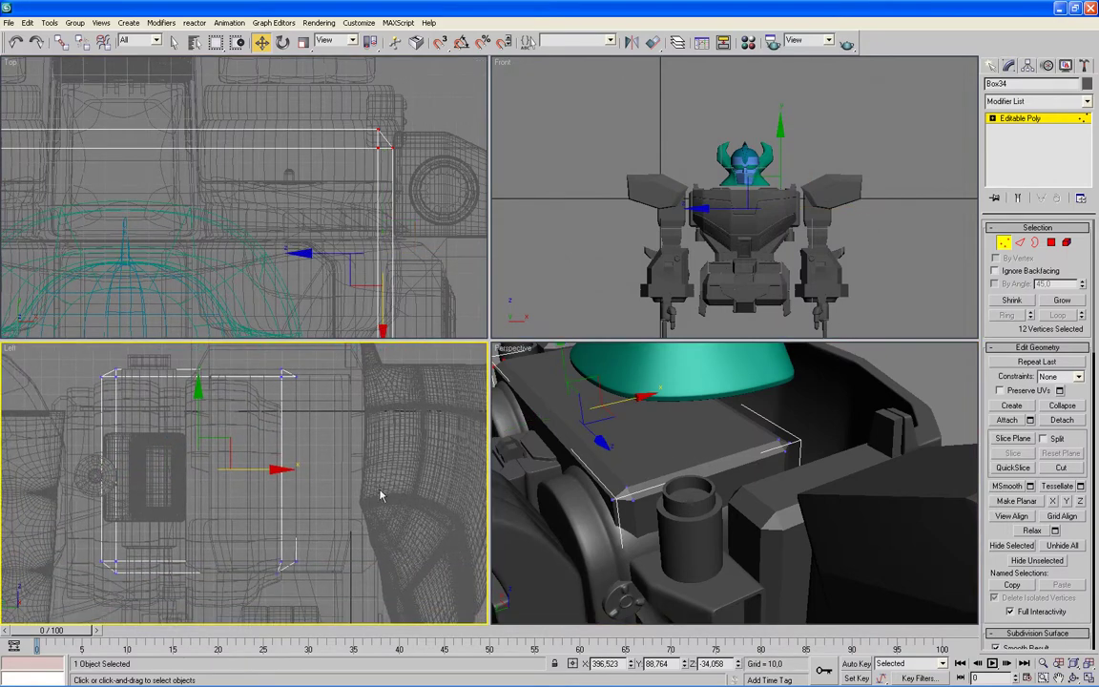
{"action": "left_click_drag", "start_coordinate": [315, 546], "coordinate": [111, 585]}
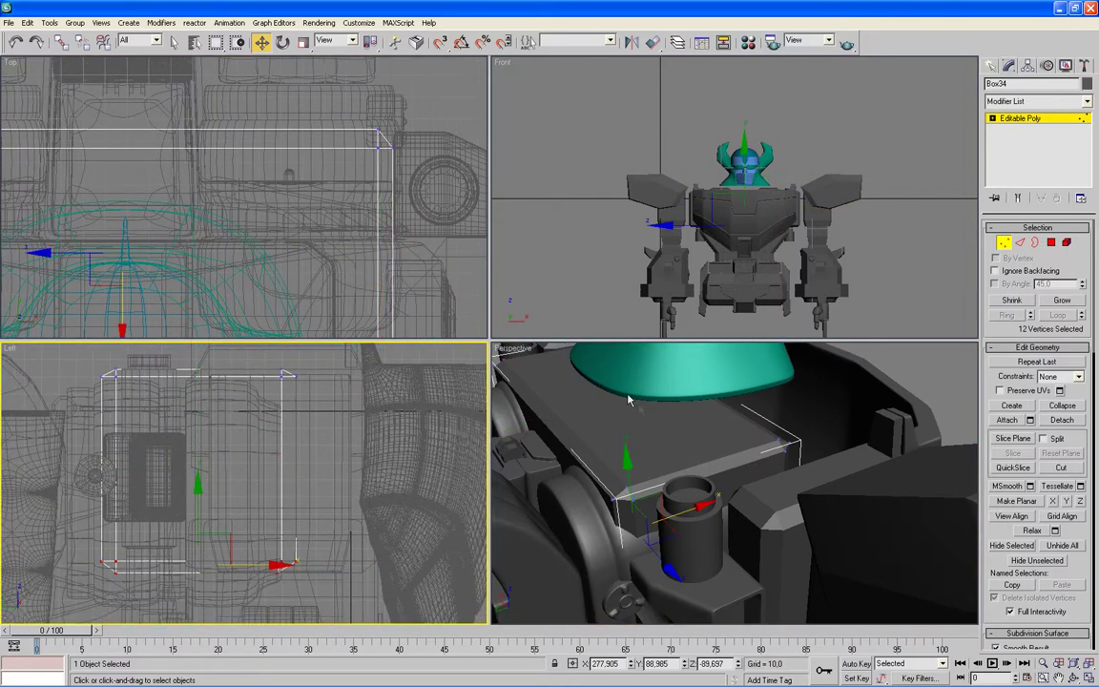
{"action": "right_click", "coordinate": [654, 464]}
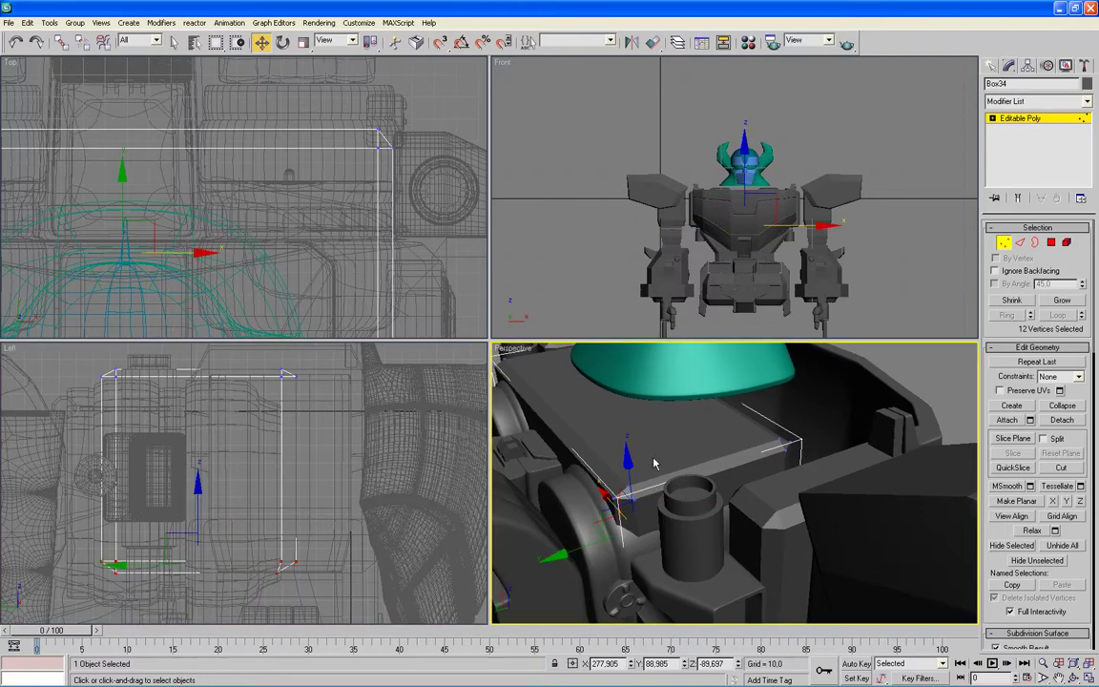
{"action": "key", "text": "shift+z"}
{"action": "right_click", "coordinate": [284, 467]}
{"action": "key", "text": "shift+z"}
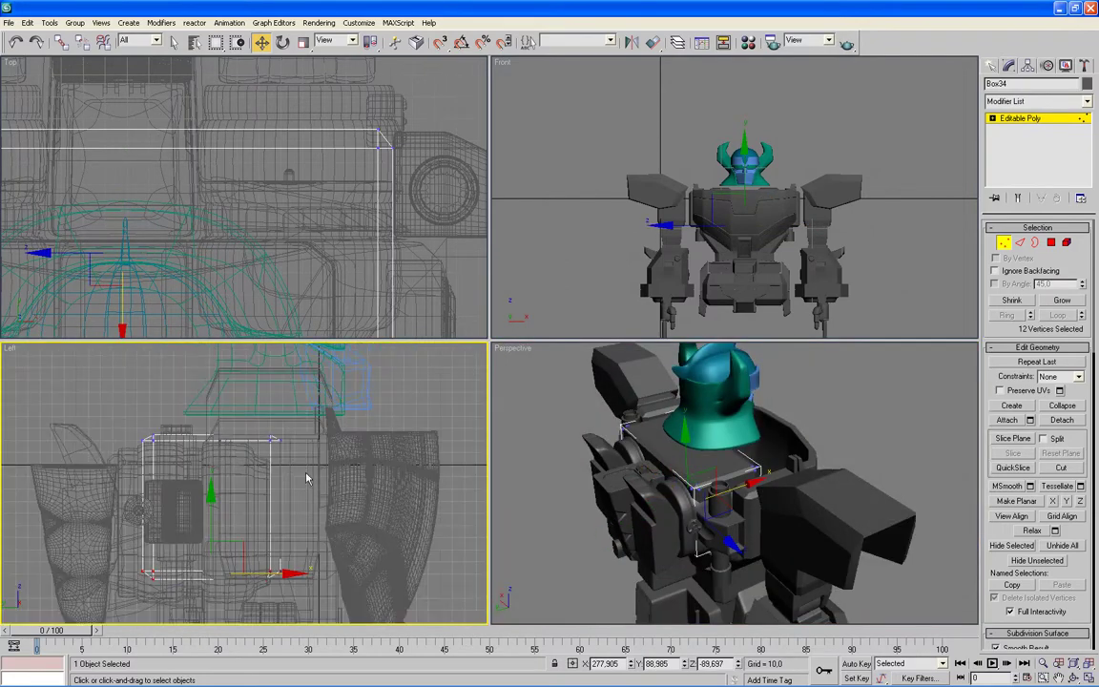
{"action": "left_click_drag", "start_coordinate": [211, 492], "coordinate": [208, 396]}
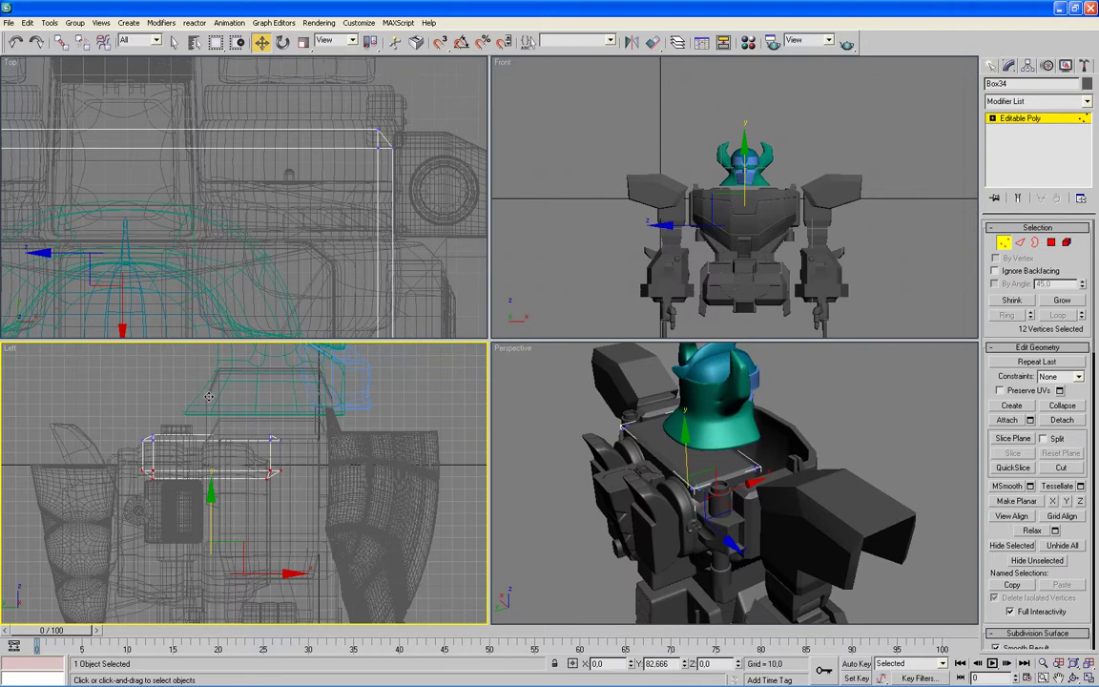
{"action": "left_click_drag", "start_coordinate": [209, 397], "coordinate": [199, 384]}
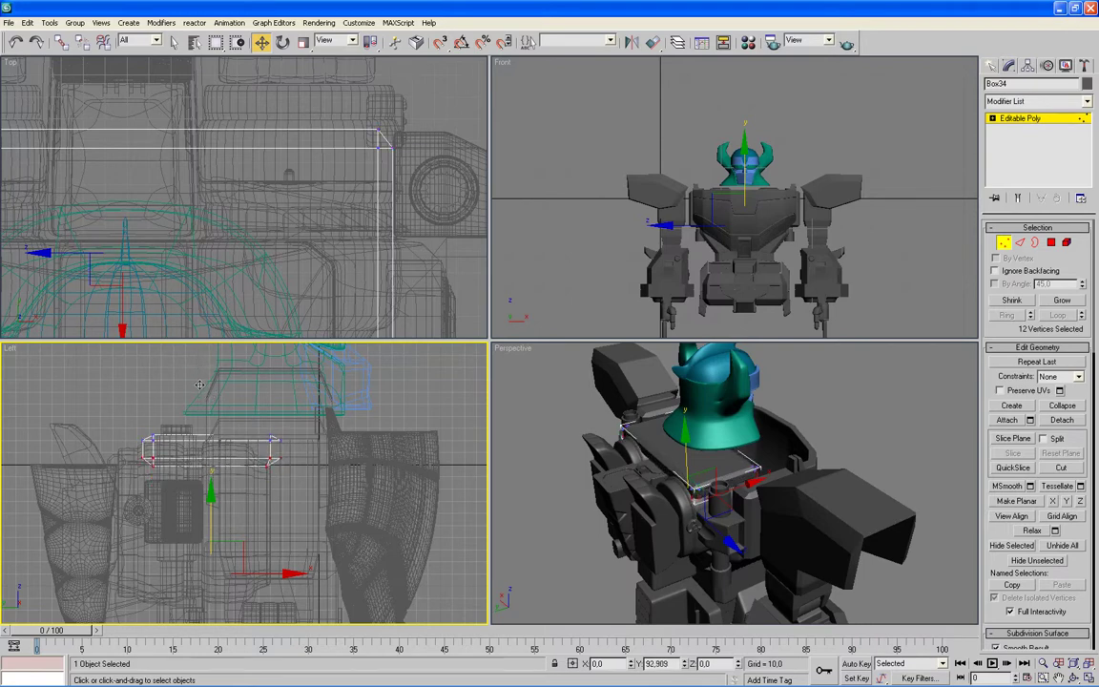
Zoom and orbit the maximized Perspective view to look down on the torso top
{"action": "right_click", "coordinate": [568, 526]}
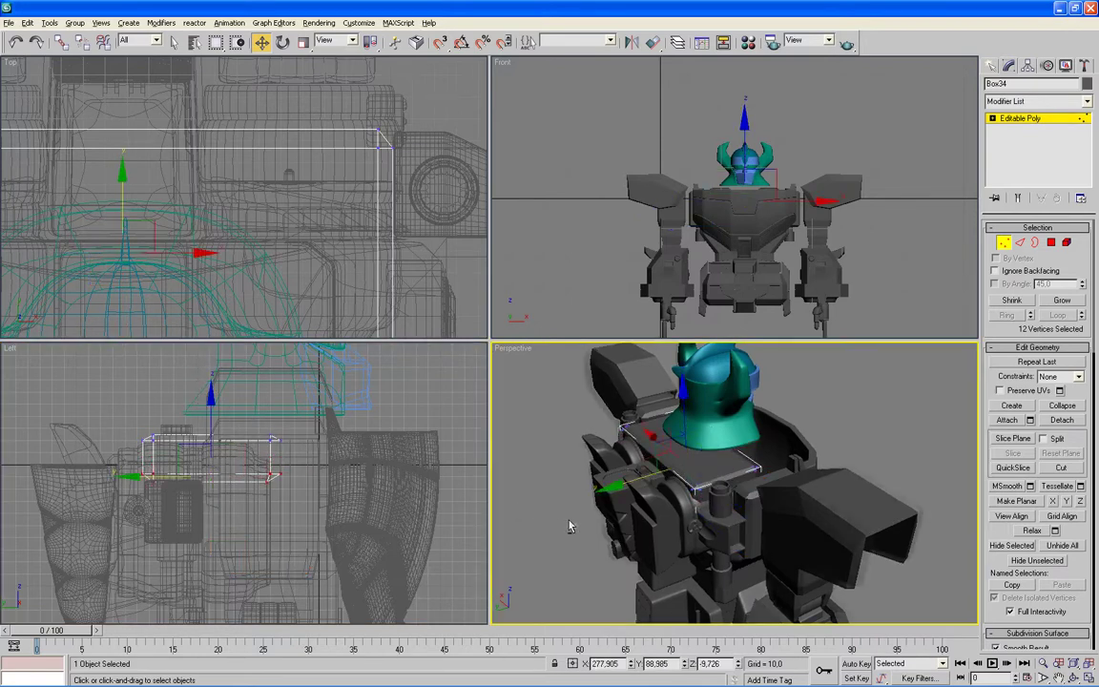
{"action": "scroll", "coordinate": [626, 503], "scroll_direction": "up", "scroll_amount": 3}
{"action": "scroll", "coordinate": [632, 503], "scroll_direction": "up", "scroll_amount": 2}
{"action": "scroll", "coordinate": [643, 503], "scroll_direction": "up", "scroll_amount": 3}
{"action": "key", "text": "alt+w"}
{"action": "mouse_move", "coordinate": [637, 496]}
{"action": "middle_mouse_down", "text": "alt"}
{"action": "mouse_move", "coordinate": [665, 505]}
{"action": "mouse_move", "coordinate": [655, 502]}
{"action": "middle_mouse_up", "text": "alt"}
{"action": "key", "text": "alt+w"}
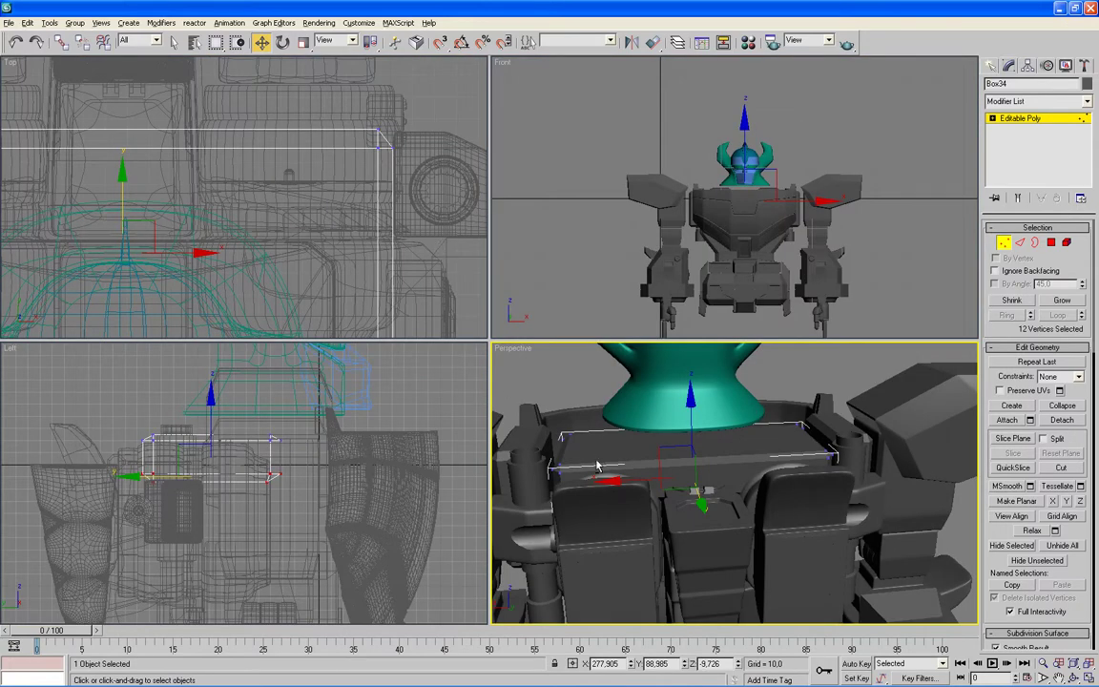
Move the plate's right-end vertices outward along X
{"action": "middle_click_drag", "start_coordinate": [597, 465], "coordinate": [601, 459], "text": "alt"}
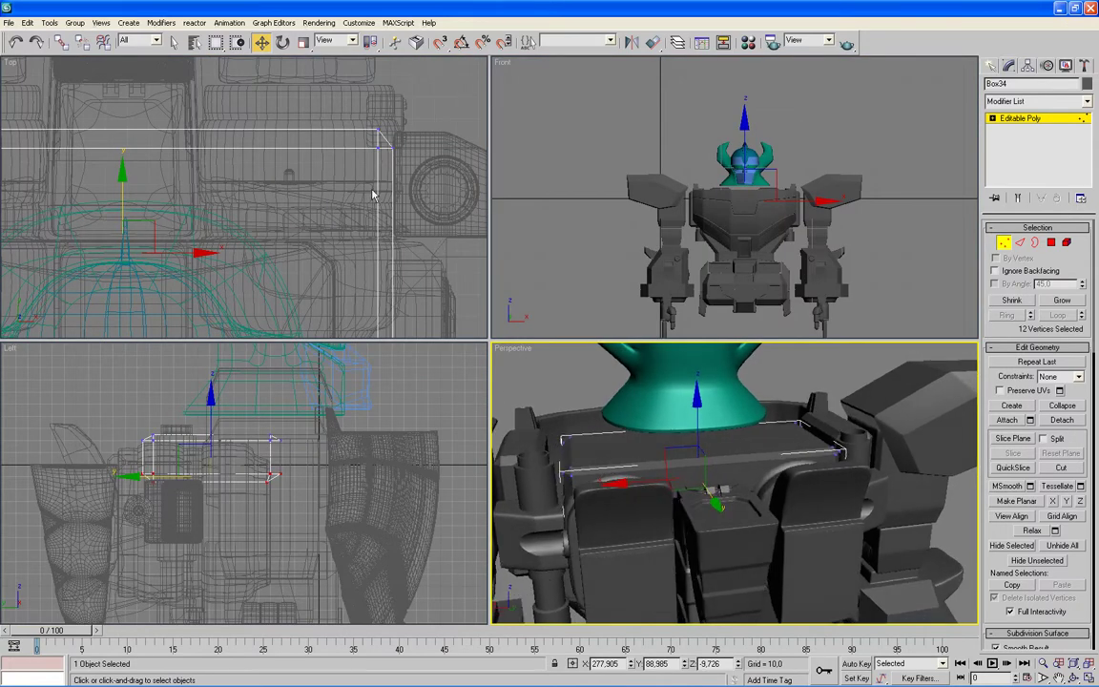
{"action": "scroll", "coordinate": [370, 171], "scroll_direction": "down", "scroll_amount": 2}
{"action": "scroll", "coordinate": [365, 168], "scroll_direction": "down", "scroll_amount": 2}
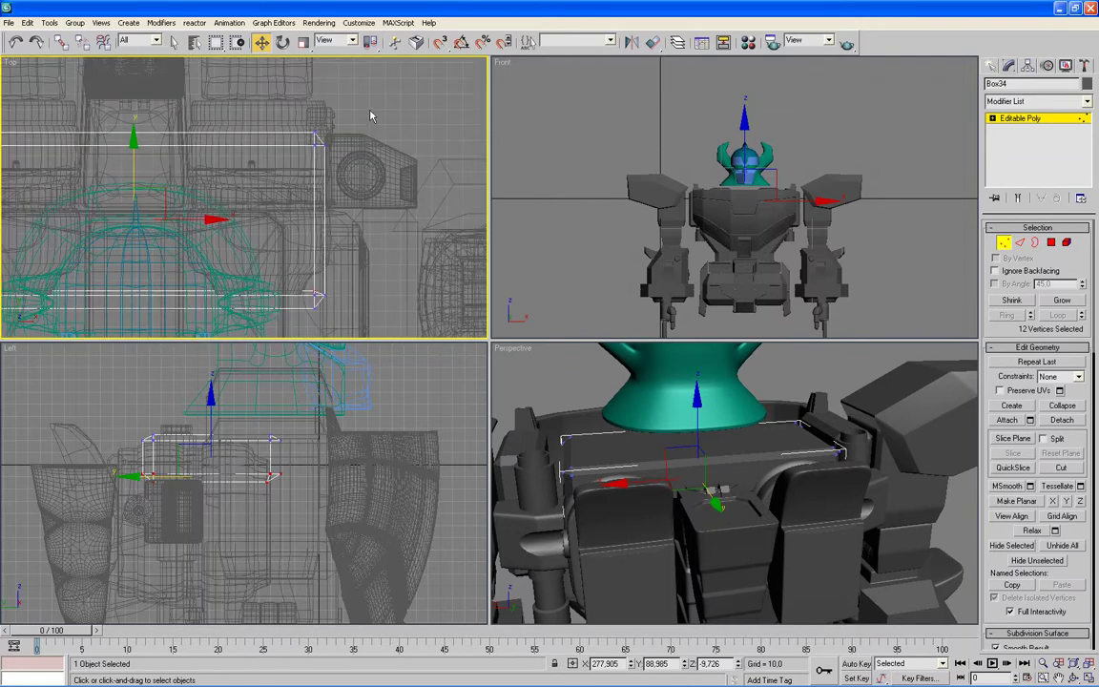
{"action": "left_click", "coordinate": [253, 298]}
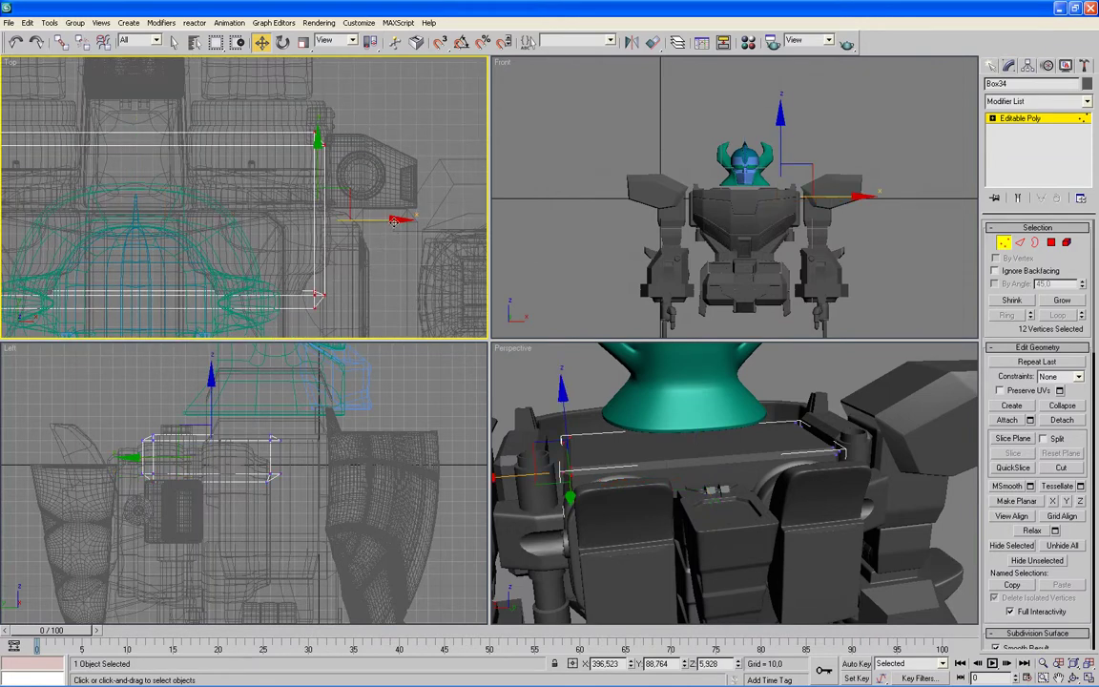
{"action": "left_click_drag", "start_coordinate": [395, 221], "coordinate": [403, 221]}
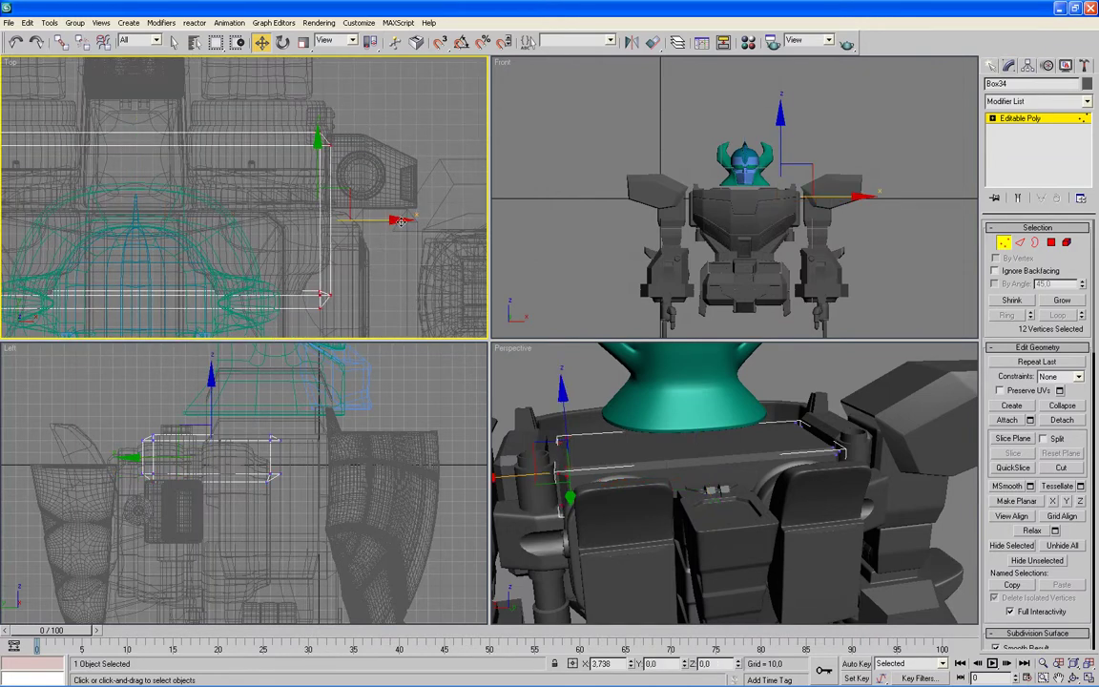
Move the plate's left-end vertices outward along X in the maximized Top view
{"action": "mouse_move", "coordinate": [539, 419]}
{"action": "middle_mouse_down", "text": "alt"}
{"action": "mouse_move", "coordinate": [618, 462]}
{"action": "mouse_move", "coordinate": [563, 461]}
{"action": "middle_mouse_up", "text": "alt"}
{"action": "key", "text": "alt+w"}
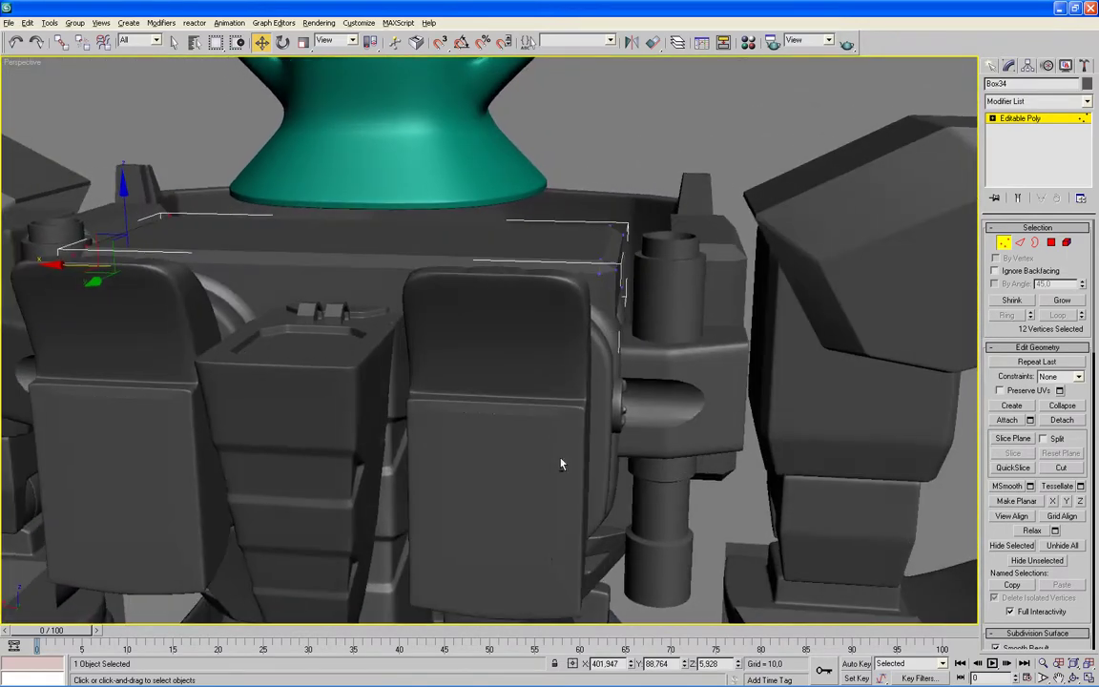
{"action": "key", "text": "alt+w"}
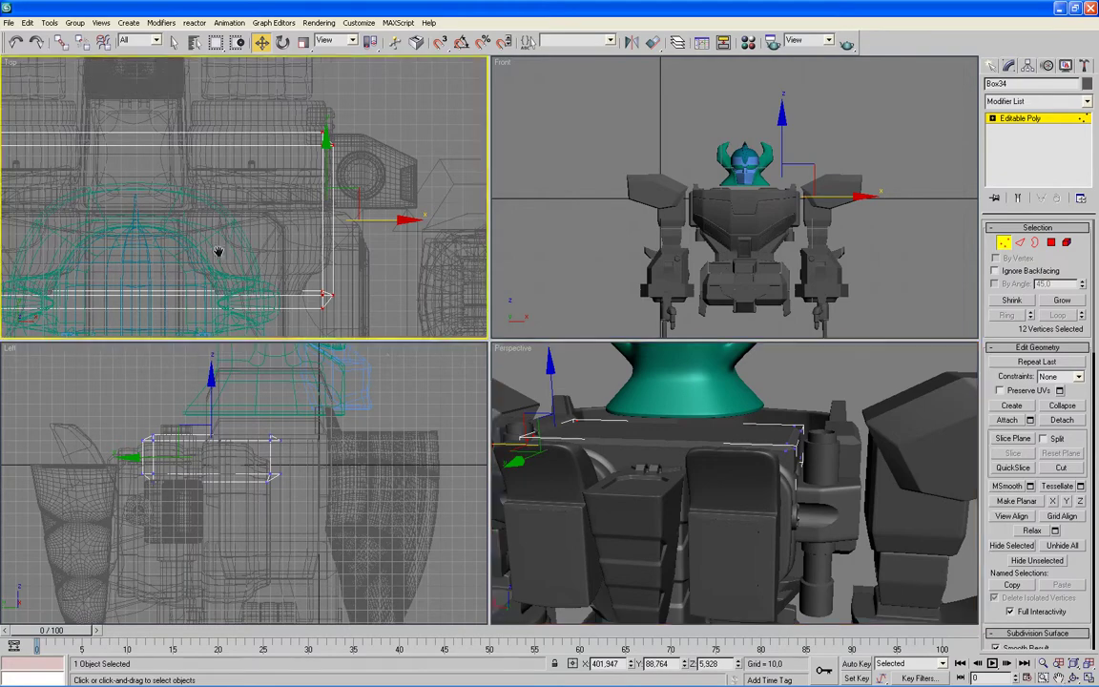
{"action": "middle_click", "coordinate": [218, 257]}
{"action": "key", "text": "alt+w"}
{"action": "mouse_move", "coordinate": [326, 259]}
{"action": "middle_mouse_down"}
{"action": "mouse_move", "coordinate": [375, 270]}
{"action": "mouse_move", "coordinate": [422, 232]}
{"action": "middle_mouse_up"}
{"action": "left_click_drag", "start_coordinate": [404, 352], "coordinate": [405, 355]}
{"action": "left_click_drag", "start_coordinate": [496, 393], "coordinate": [478, 394]}
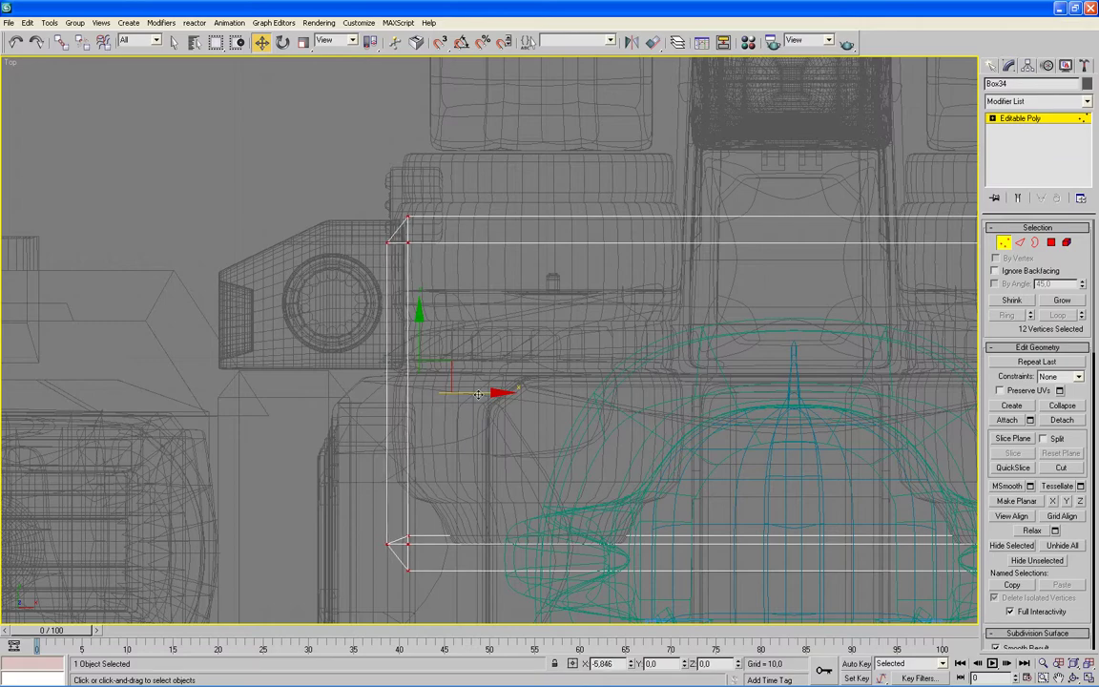
{"action": "key", "text": "alt+w"}
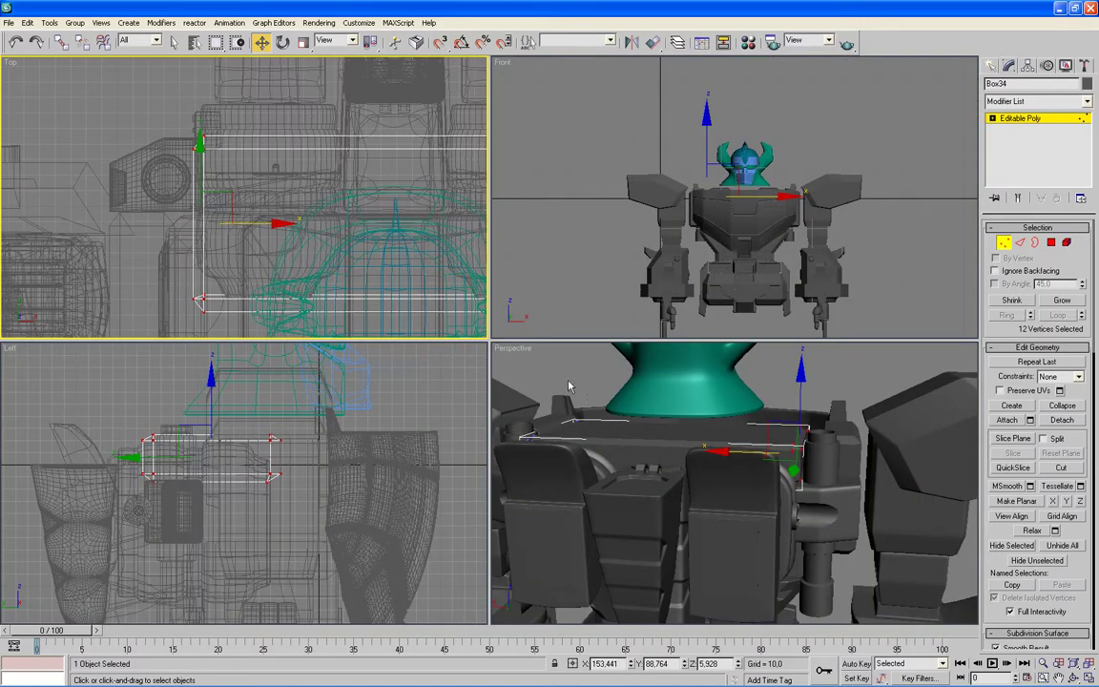
Nudge the right-end vertices slightly further out so the plate spans the chest top
{"action": "middle_click_drag", "start_coordinate": [412, 278], "coordinate": [240, 293]}
{"action": "key", "text": "alt+w"}
{"action": "scroll", "coordinate": [451, 289], "scroll_direction": "up", "scroll_amount": 2}
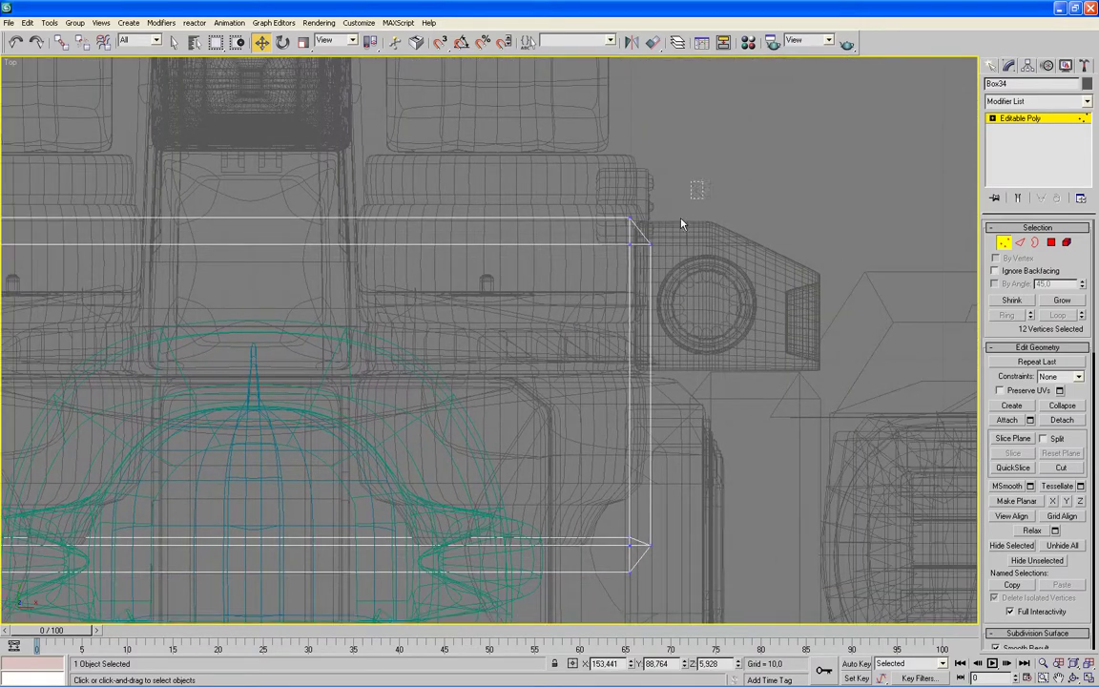
{"action": "scroll", "coordinate": [636, 467], "scroll_direction": "up", "scroll_amount": 2}
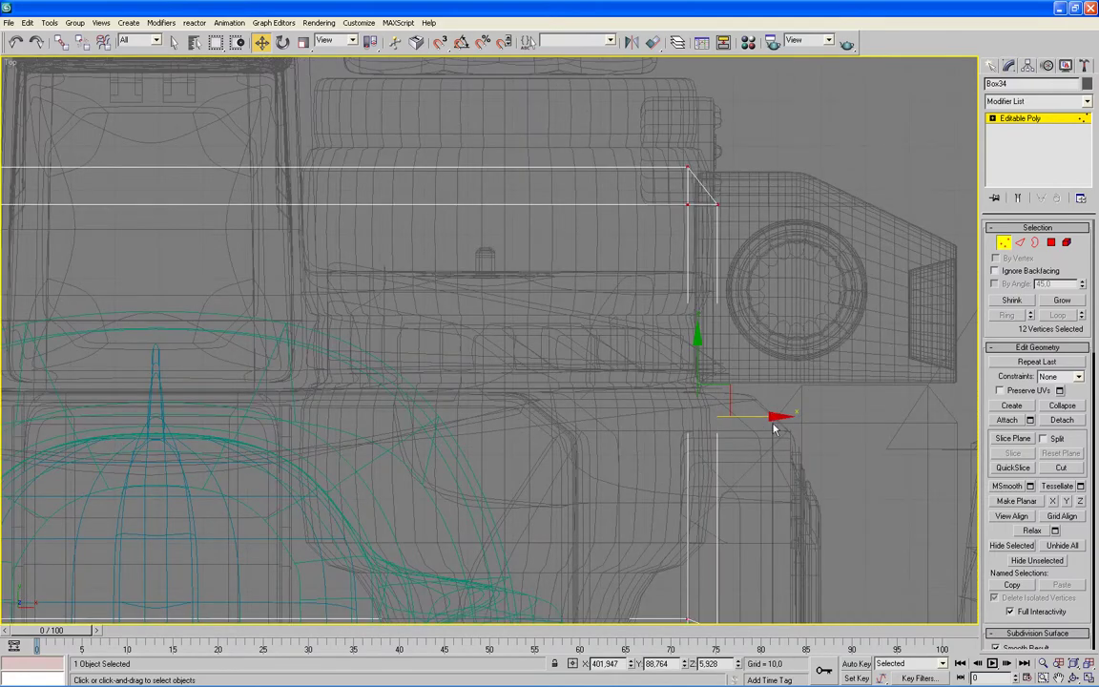
{"action": "left_click_drag", "start_coordinate": [772, 416], "coordinate": [775, 416]}
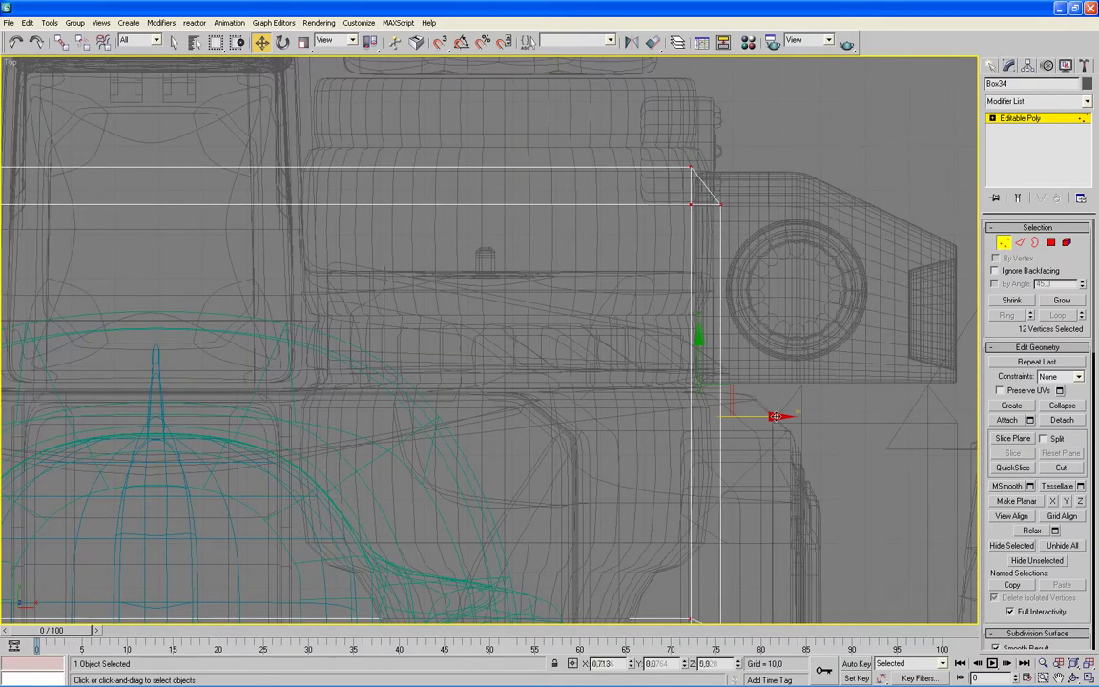
{"action": "key", "text": "alt+w"}
Orbit out to view the whole upper body with Edged Faces turned on
{"action": "right_click", "coordinate": [708, 441]}
{"action": "key", "text": "alt+w"}
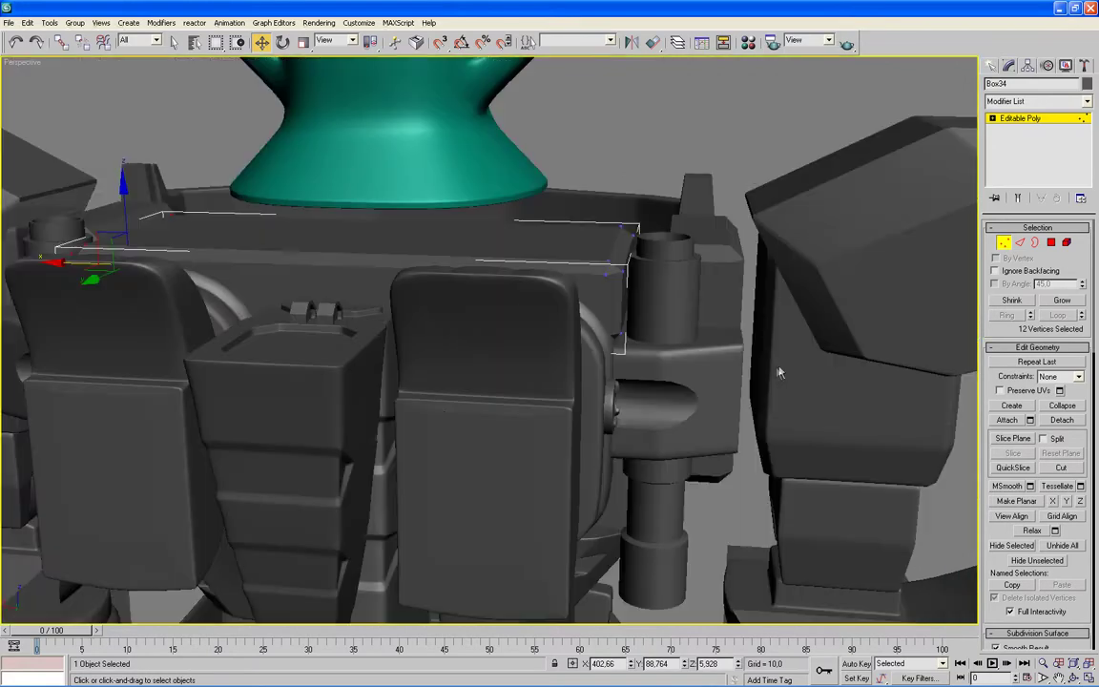
{"action": "mouse_move", "coordinate": [755, 380]}
{"action": "middle_mouse_down", "text": "alt"}
{"action": "mouse_move", "coordinate": [748, 390]}
{"action": "mouse_move", "coordinate": [341, 421]}
{"action": "middle_mouse_up", "text": "alt"}
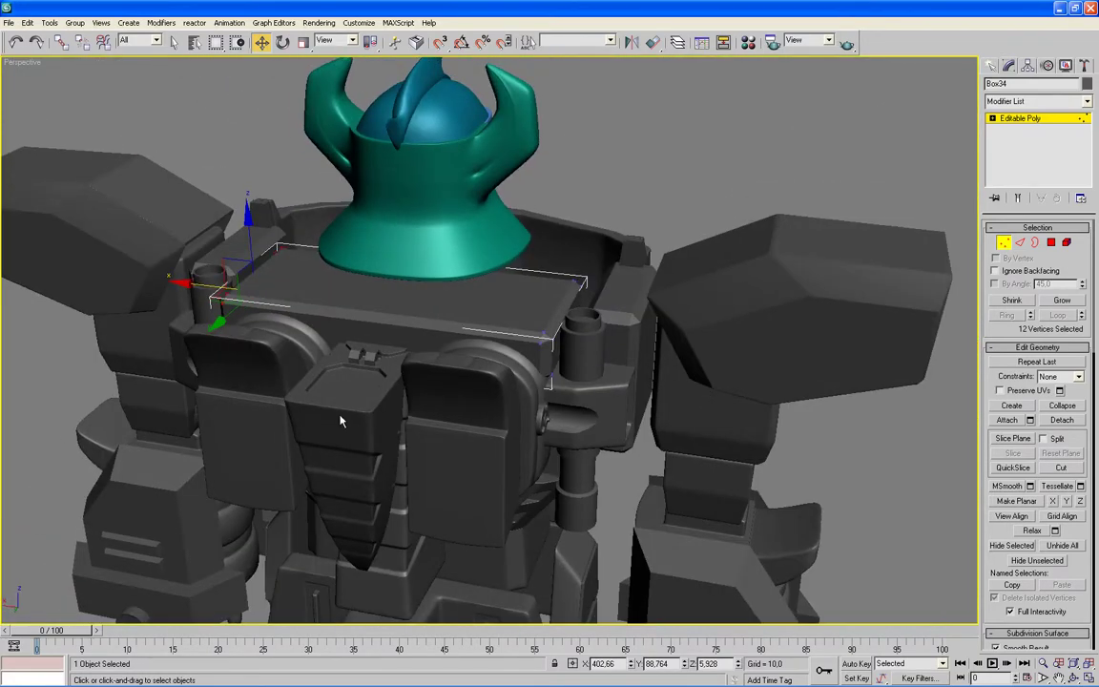
{"action": "key", "text": "F4"}
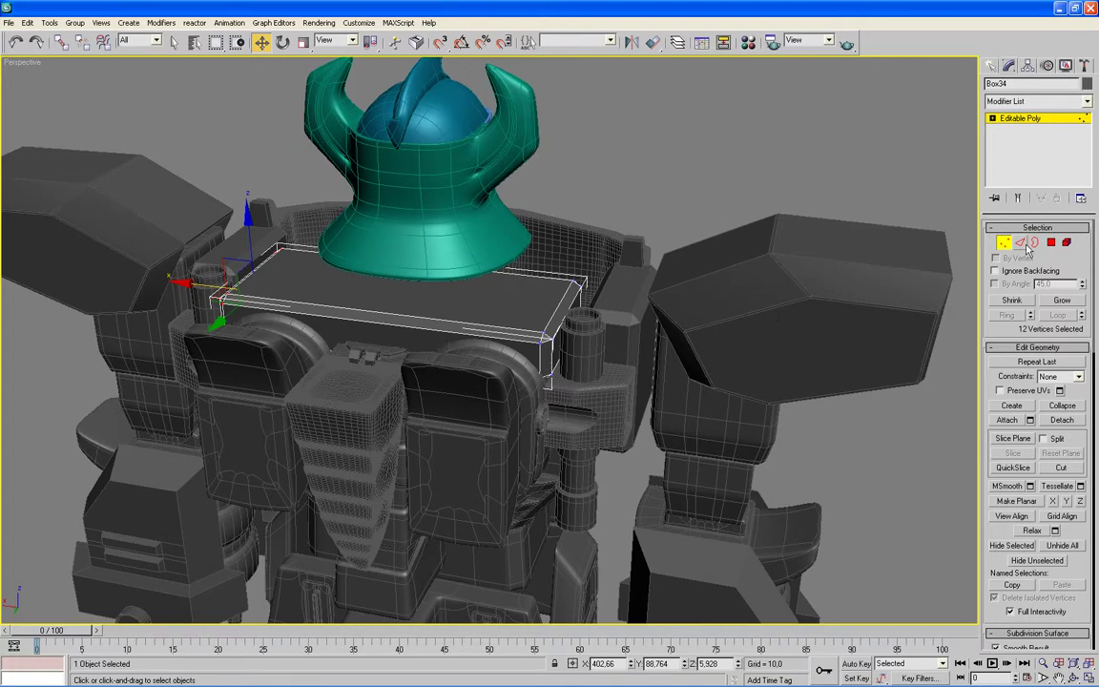
Connect the plate's eight long edges with 2 segments and pinch -10
{"action": "key", "text": "2"}
{"action": "left_click_drag", "start_coordinate": [515, 230], "coordinate": [384, 437]}
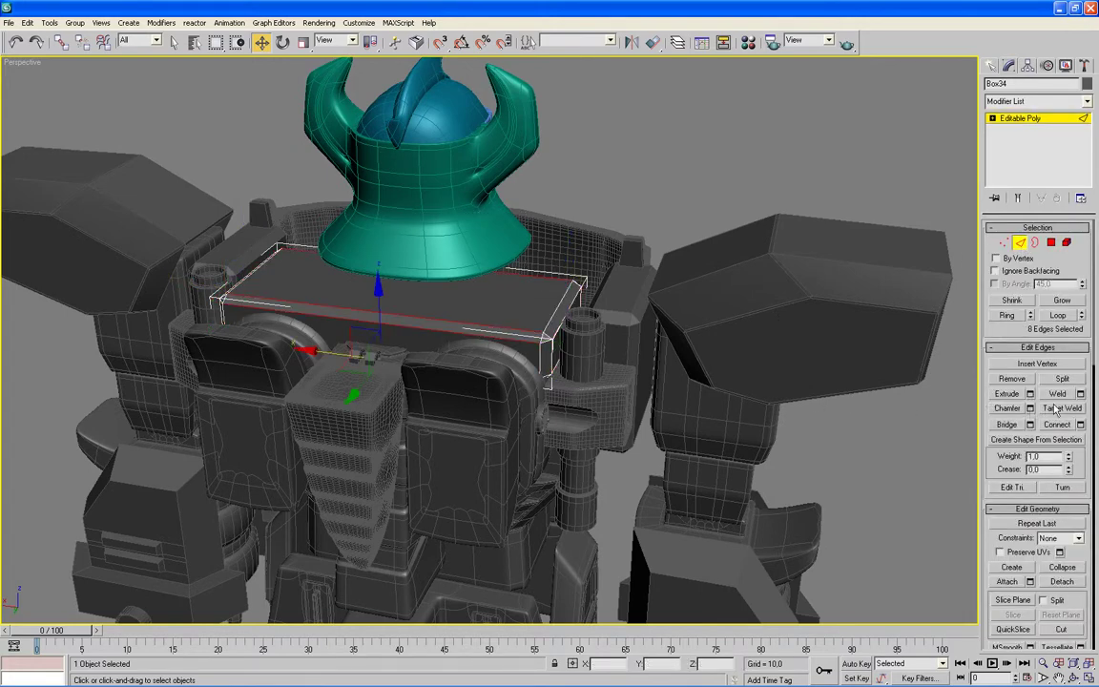
{"action": "left_click", "coordinate": [1081, 424]}
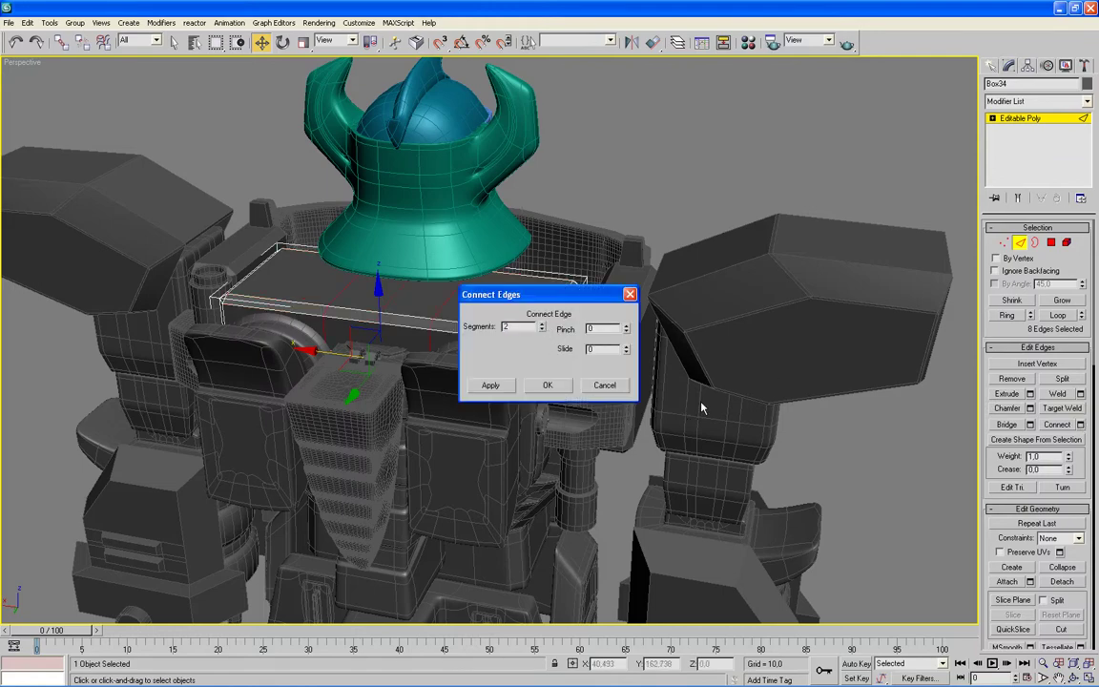
{"action": "mouse_move", "coordinate": [690, 417]}
{"action": "middle_mouse_down", "text": "alt"}
{"action": "mouse_move", "coordinate": [716, 412]}
{"action": "mouse_move", "coordinate": [721, 392]}
{"action": "middle_mouse_up", "text": "alt"}
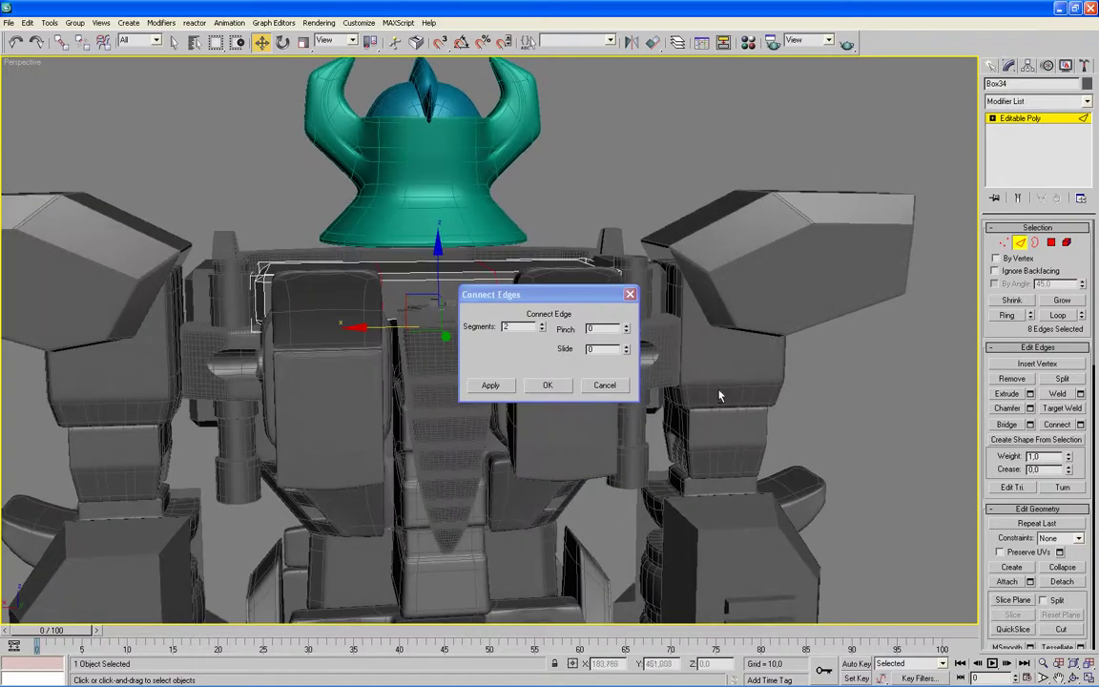
{"action": "left_click_drag", "start_coordinate": [537, 296], "coordinate": [703, 311]}
{"action": "middle_click_drag", "start_coordinate": [697, 440], "coordinate": [696, 454], "text": "alt"}
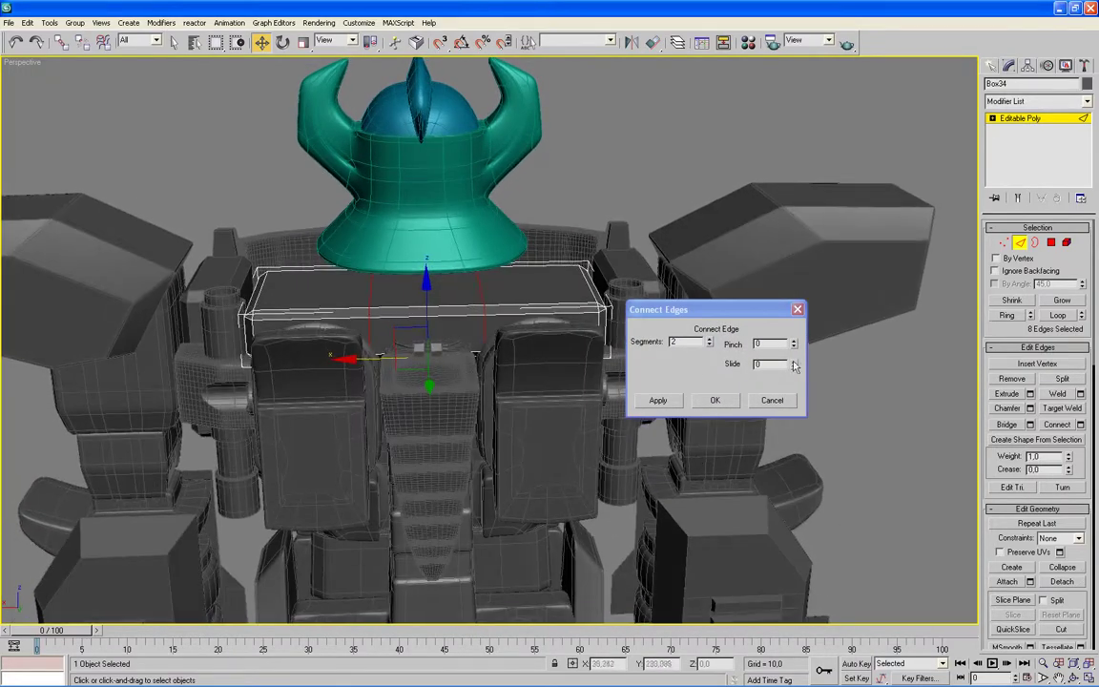
{"action": "left_click_drag", "start_coordinate": [792, 345], "coordinate": [792, 347]}
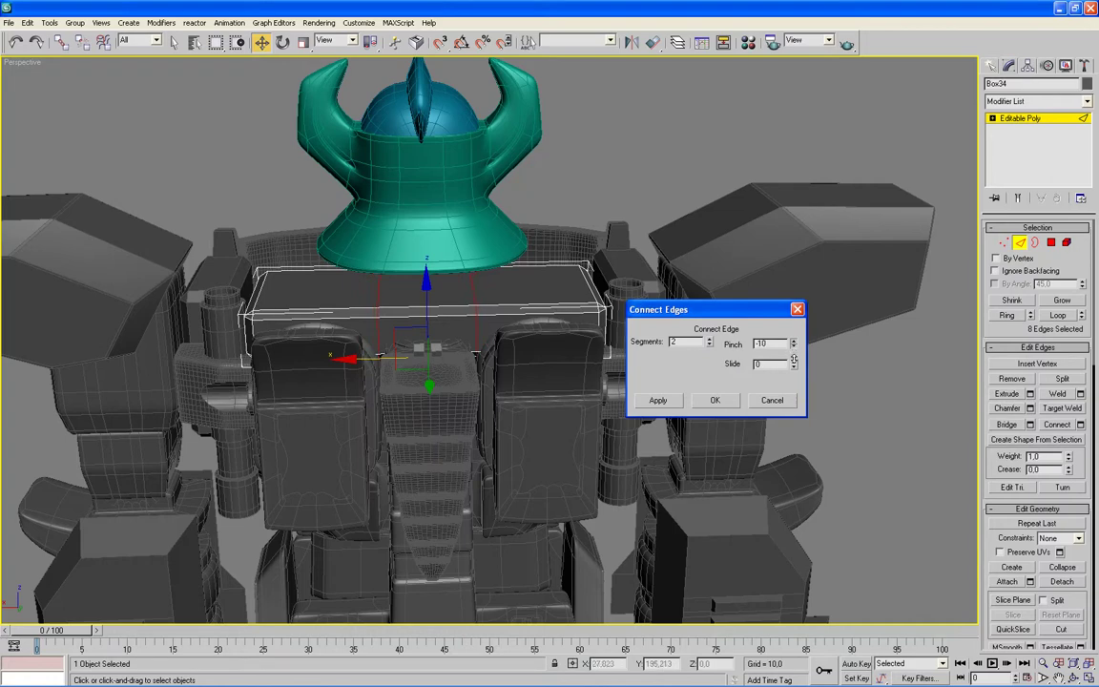
{"action": "left_click", "coordinate": [714, 400]}
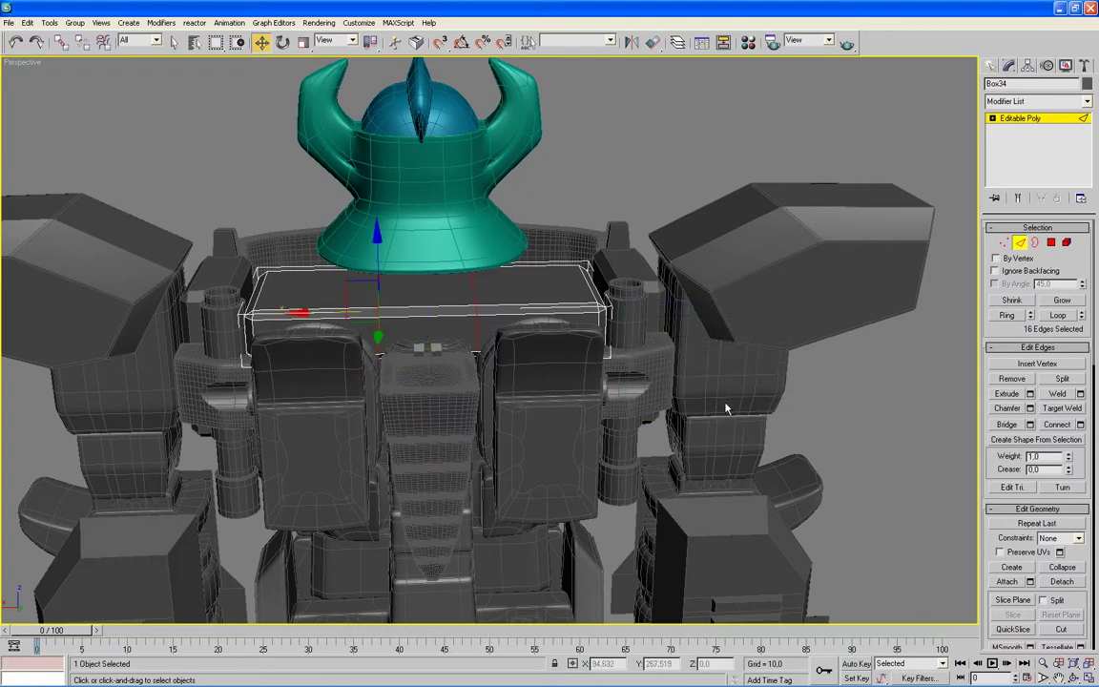
{"action": "left_click", "coordinate": [476, 331]}
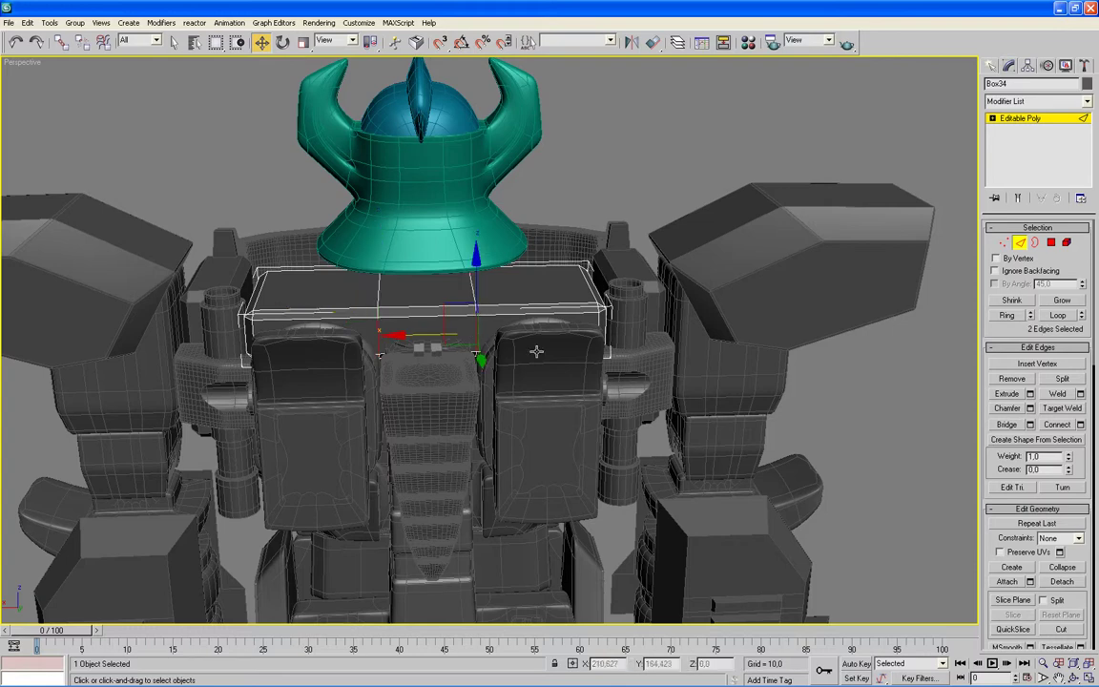
Set up a Connect Edges with 1 segment, pinch 0 and slide -1
{"action": "left_click", "coordinate": [1081, 425]}
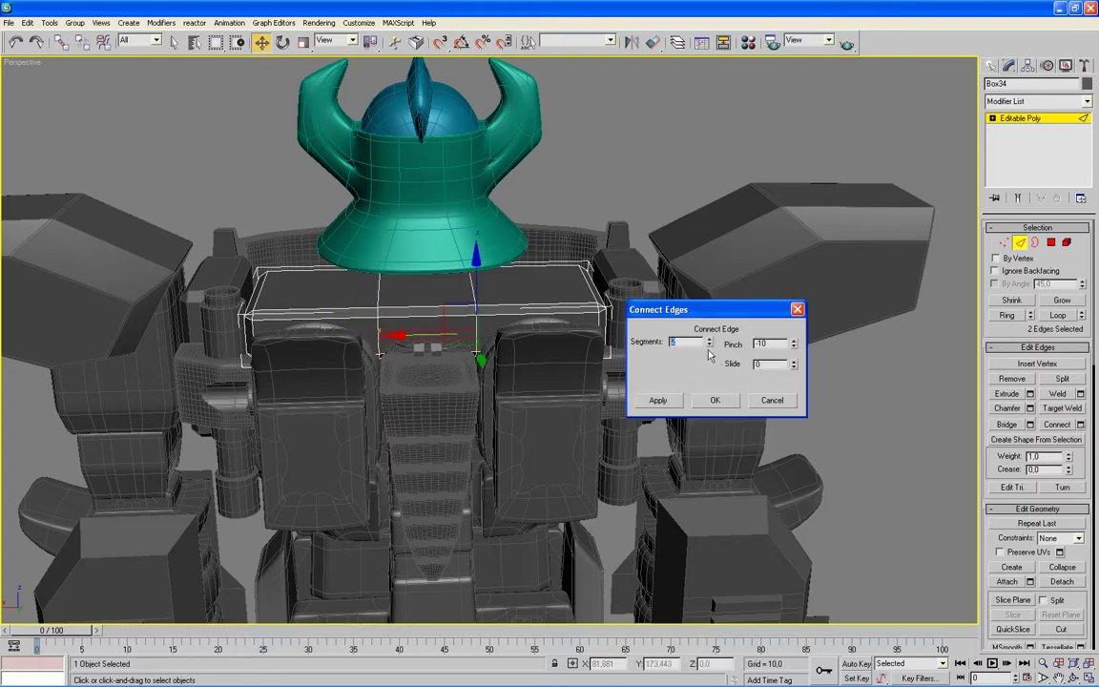
{"action": "type", "text": "1"}
{"action": "right_click", "coordinate": [796, 345]}
{"action": "left_click_drag", "start_coordinate": [796, 366], "coordinate": [794, 364]}
{"action": "key", "text": "alt+w"}
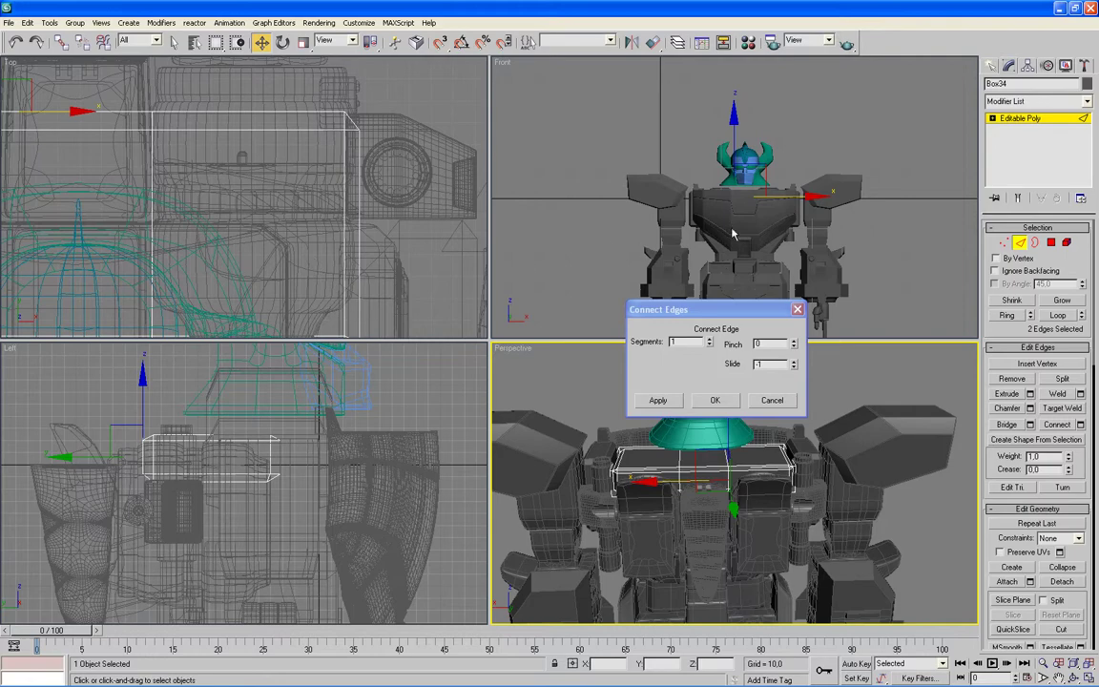
Zoom a wireframe Front view onto the plate, fine-tune the edge's slide and apply it
{"action": "middle_click_drag", "start_coordinate": [875, 240], "coordinate": [878, 248]}
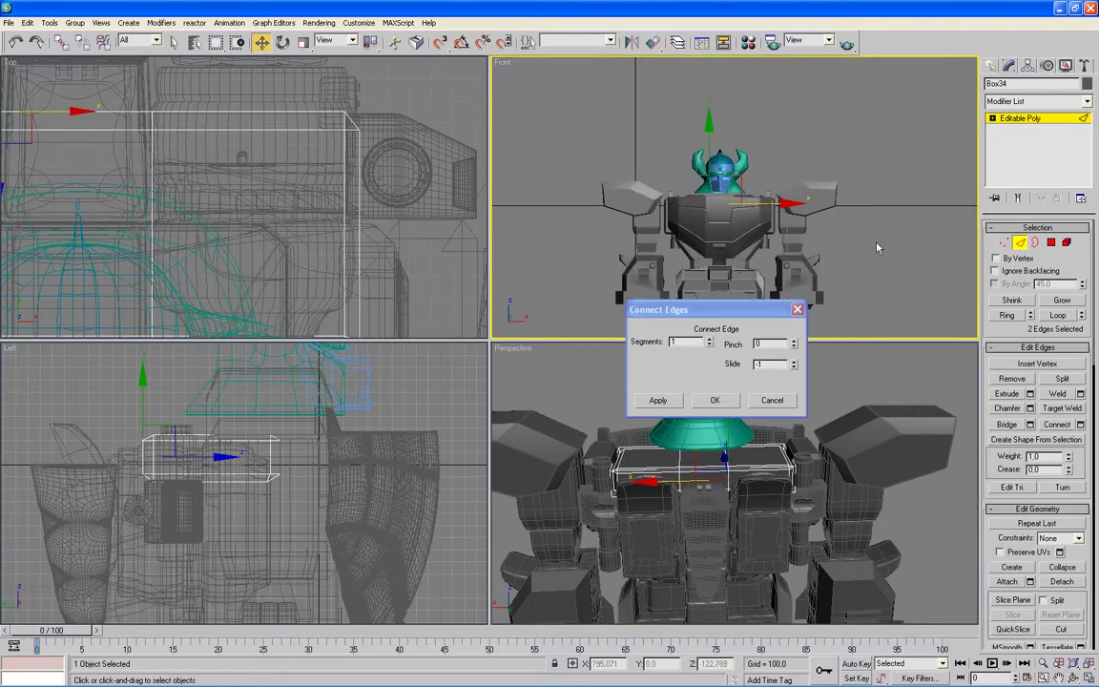
{"action": "key", "text": "F3"}
{"action": "scroll", "coordinate": [877, 248], "scroll_direction": "up", "scroll_amount": 3}
{"action": "scroll", "coordinate": [871, 243], "scroll_direction": "up", "scroll_amount": 3}
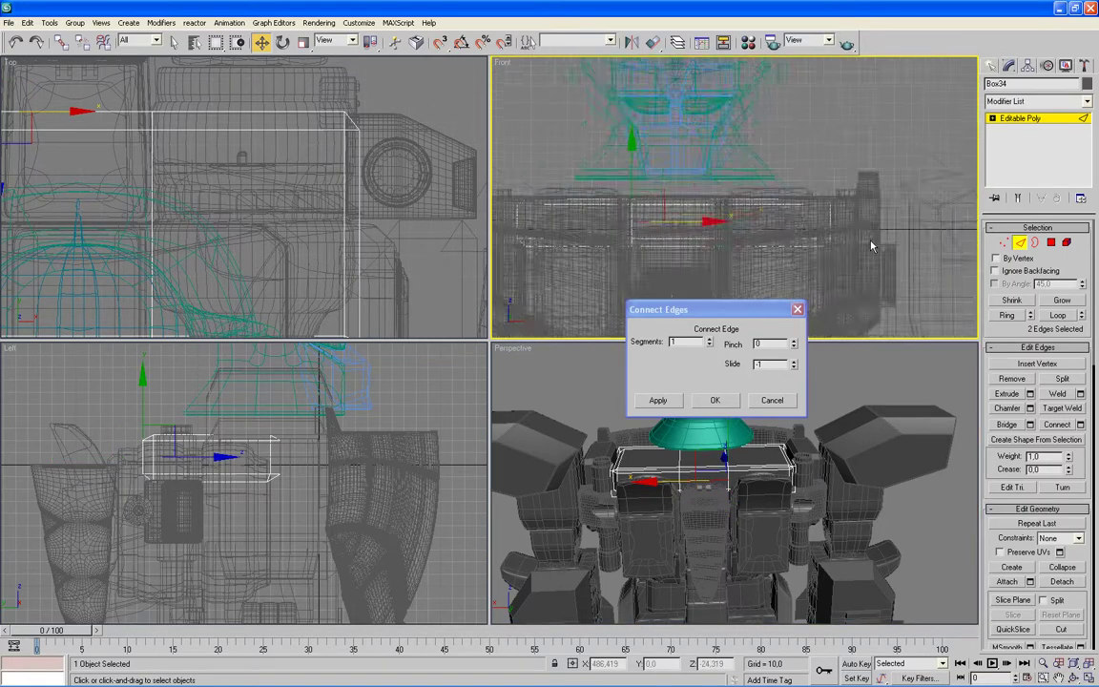
{"action": "scroll", "coordinate": [859, 242], "scroll_direction": "up", "scroll_amount": 3}
{"action": "mouse_move", "coordinate": [858, 242]}
{"action": "middle_mouse_down"}
{"action": "mouse_move", "coordinate": [826, 243]}
{"action": "mouse_move", "coordinate": [864, 227]}
{"action": "middle_mouse_up"}
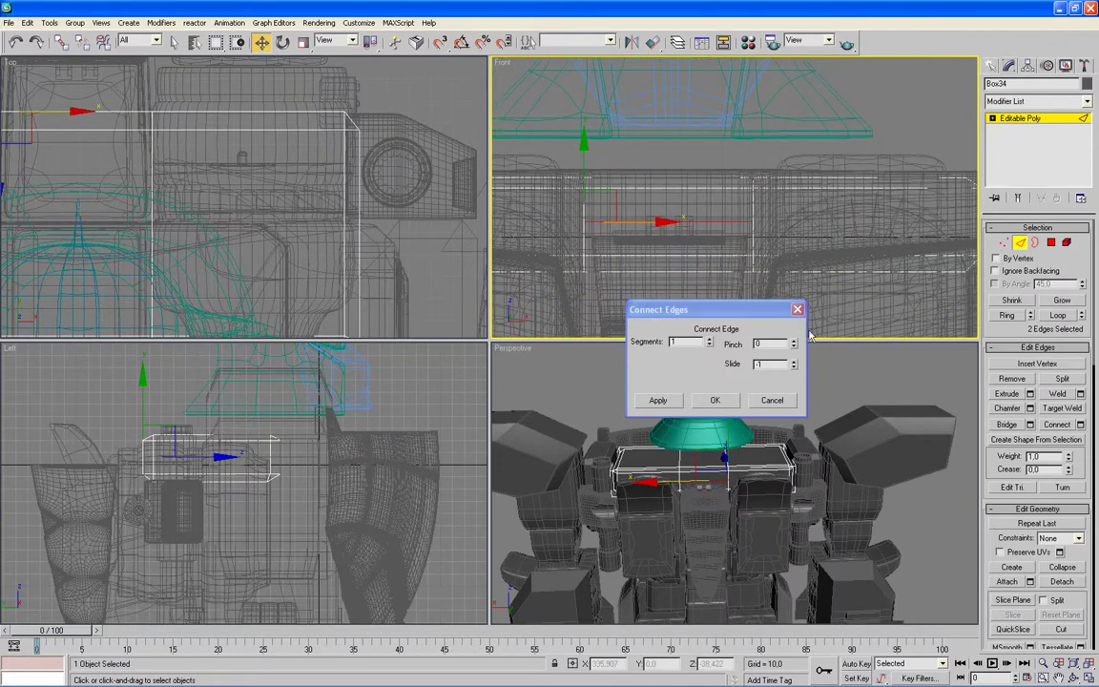
{"action": "scroll", "coordinate": [846, 400], "scroll_direction": "up", "scroll_amount": 1}
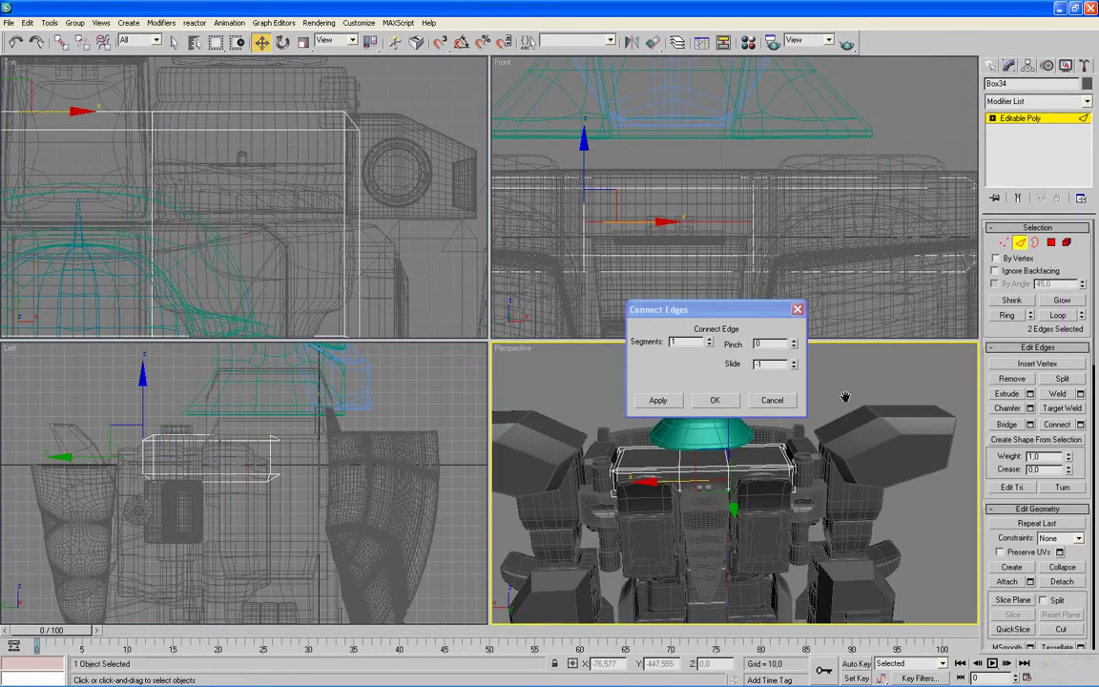
{"action": "scroll", "coordinate": [839, 419], "scroll_direction": "up", "scroll_amount": 3}
{"action": "scroll", "coordinate": [834, 461], "scroll_direction": "up", "scroll_amount": 2}
{"action": "scroll", "coordinate": [805, 386], "scroll_direction": "up", "scroll_amount": 2}
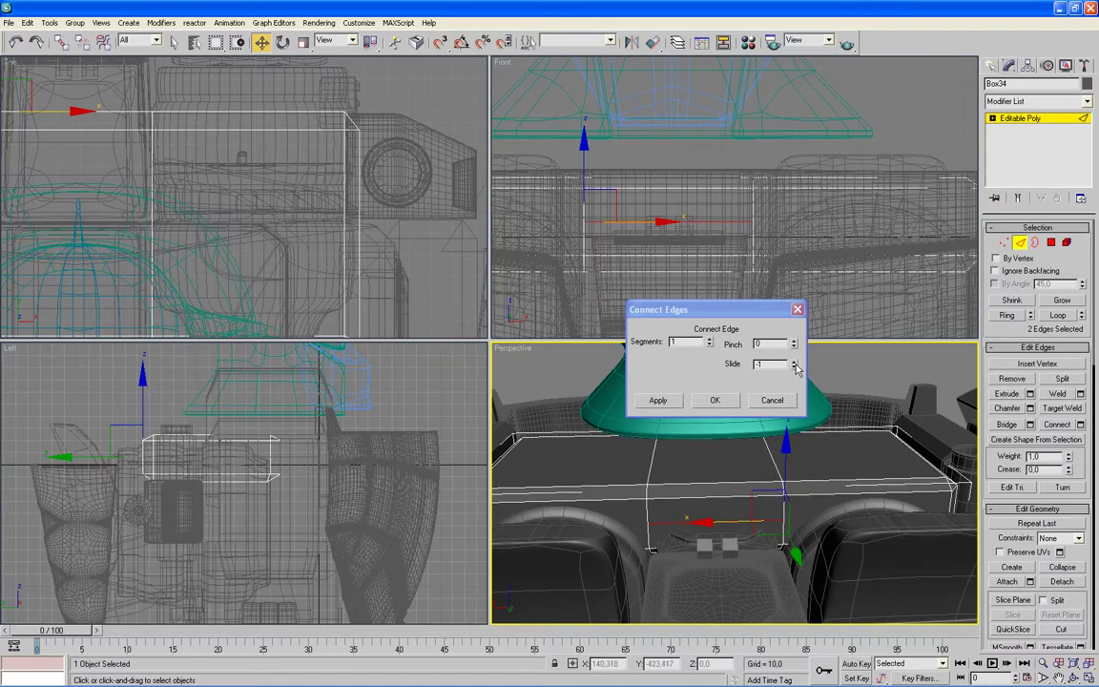
{"action": "left_click_drag", "start_coordinate": [792, 368], "coordinate": [794, 372]}
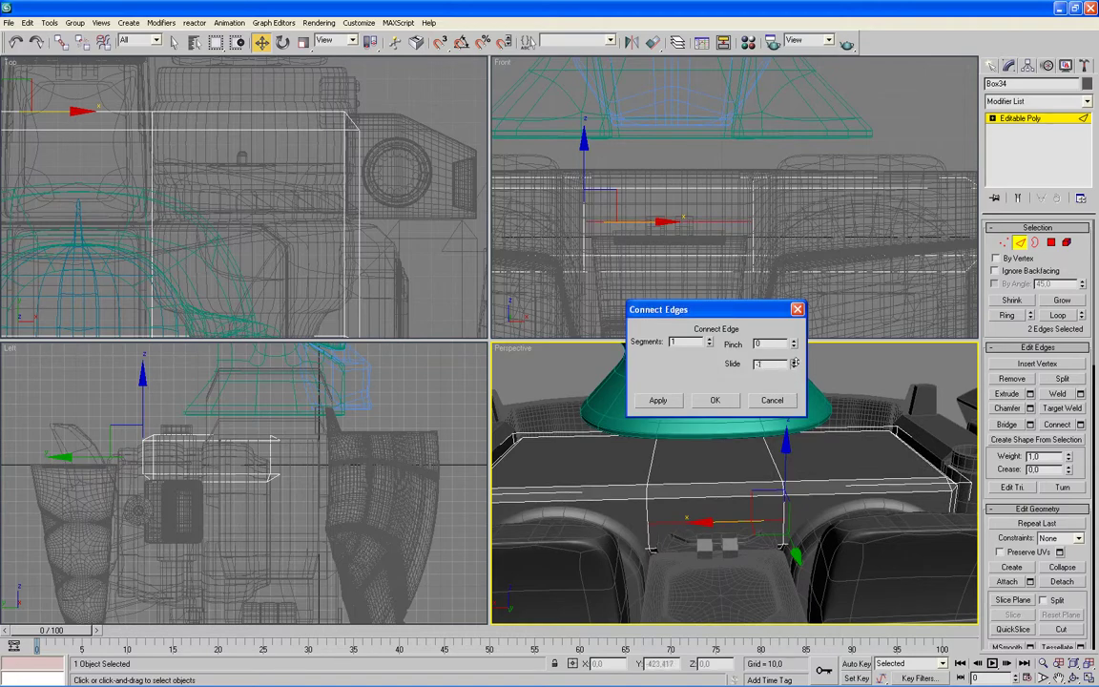
{"action": "left_click_drag", "start_coordinate": [794, 373], "coordinate": [716, 324]}
{"action": "left_click", "coordinate": [718, 401]}
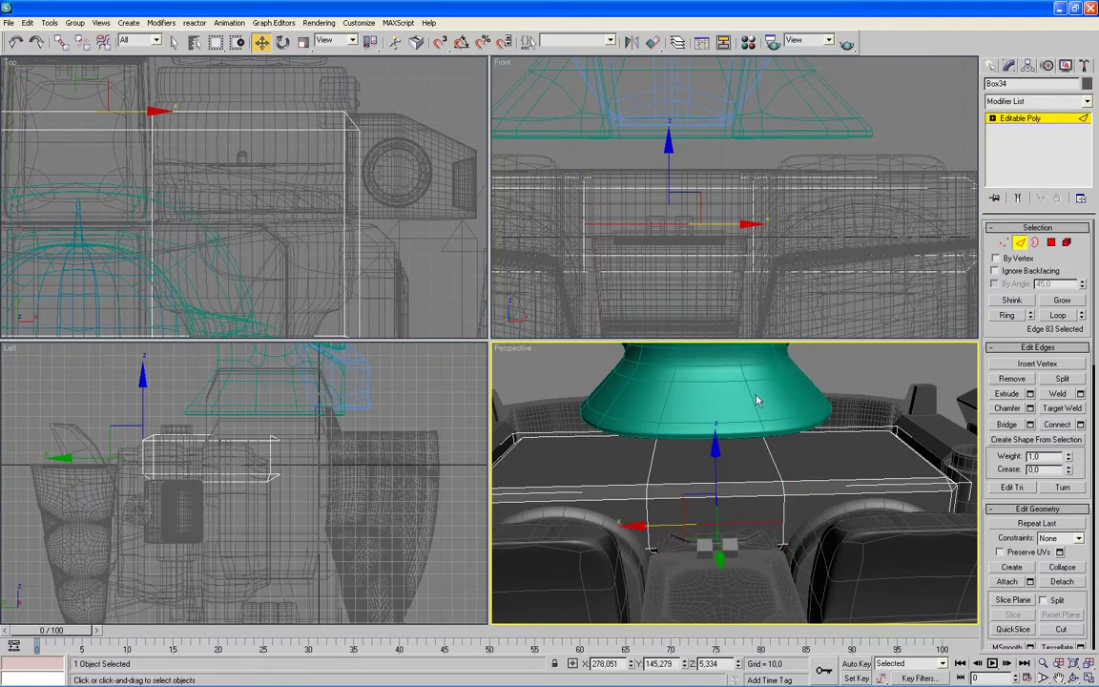
In Polygon mode, select the three lower front polygons of the chest plate
{"action": "key", "text": "4"}
{"action": "key", "text": "alt+w"}
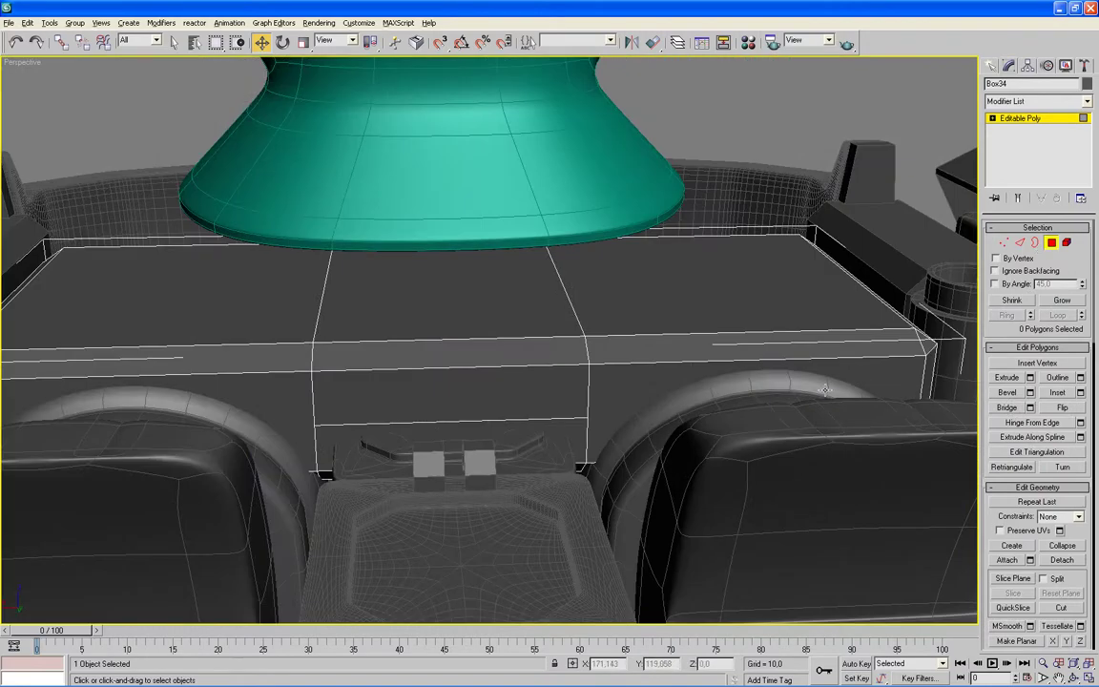
{"action": "middle_click_drag", "start_coordinate": [859, 373], "coordinate": [817, 380], "text": "alt"}
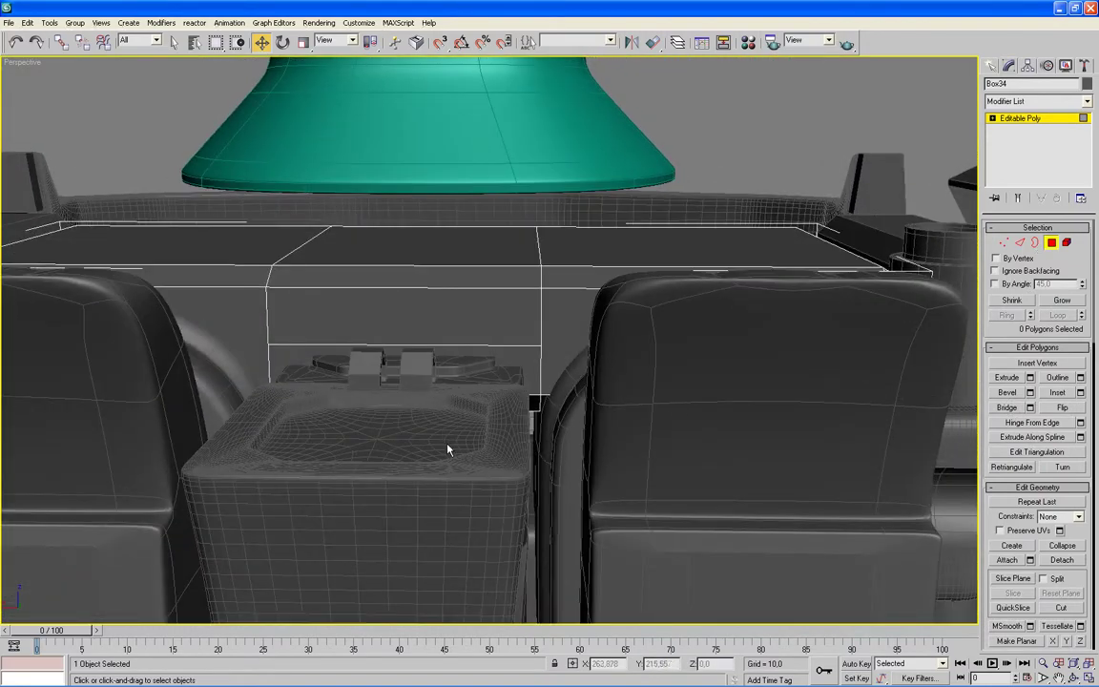
{"action": "left_click_drag", "start_coordinate": [433, 382], "coordinate": [390, 337]}
{"action": "key", "text": "alt+w"}
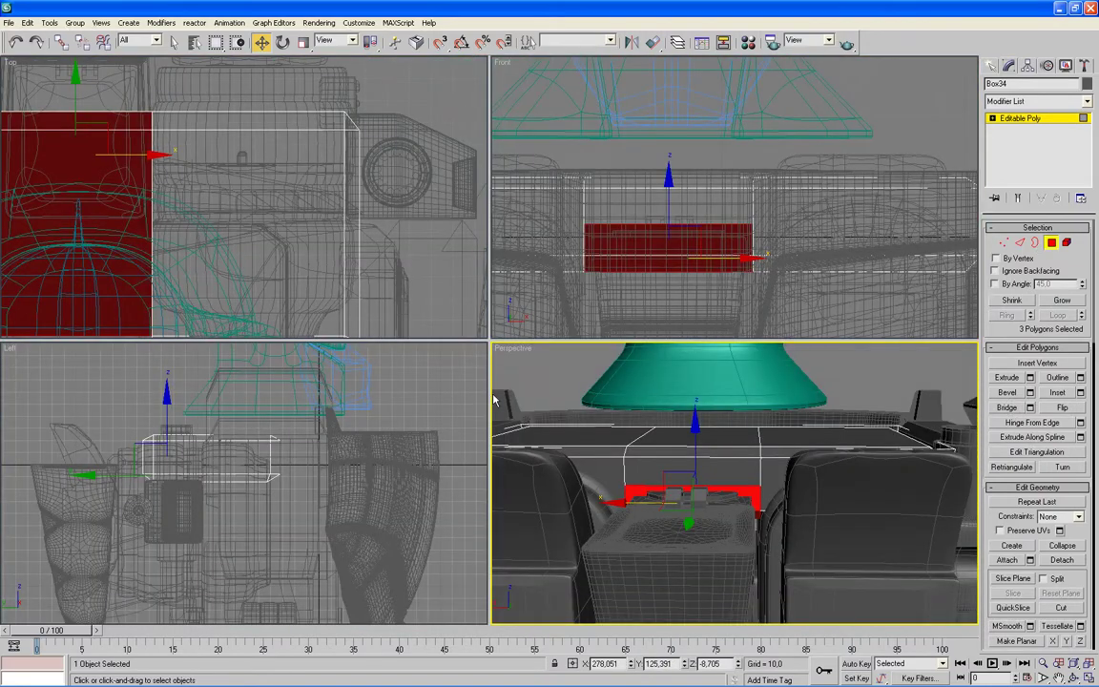
Frame the selected polygons in the Top and Left views and orbit to see the robot from above
{"action": "right_click", "coordinate": [434, 264]}
{"action": "key", "text": "z"}
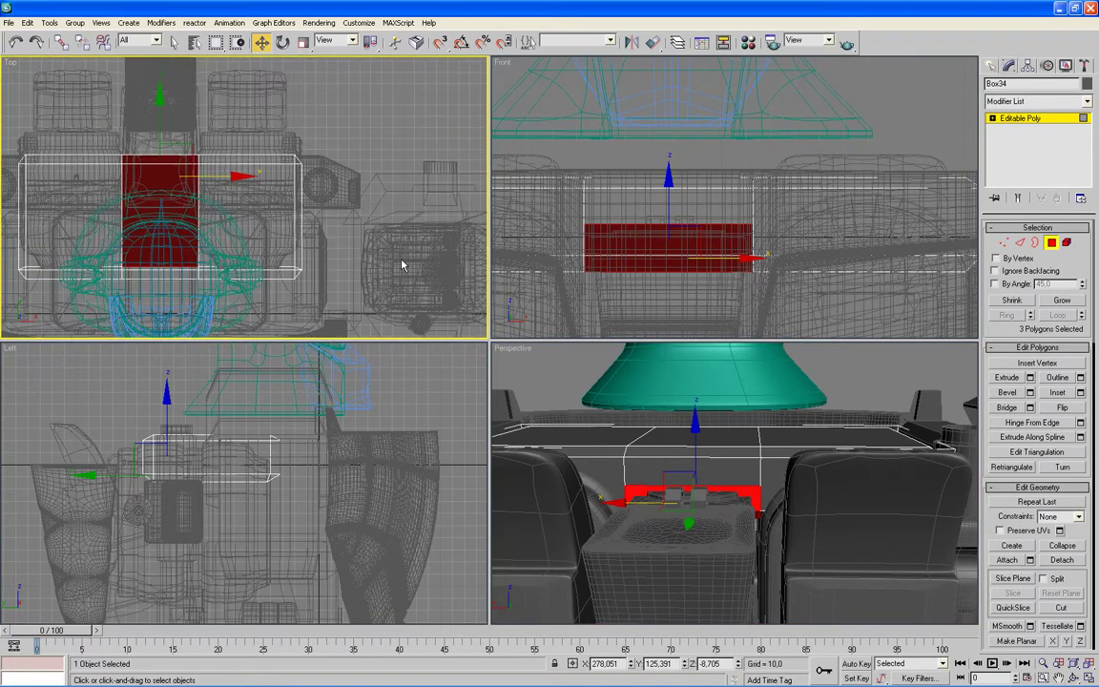
{"action": "right_click", "coordinate": [390, 402]}
{"action": "key", "text": "z"}
{"action": "scroll", "coordinate": [390, 403], "scroll_direction": "down", "scroll_amount": 1}
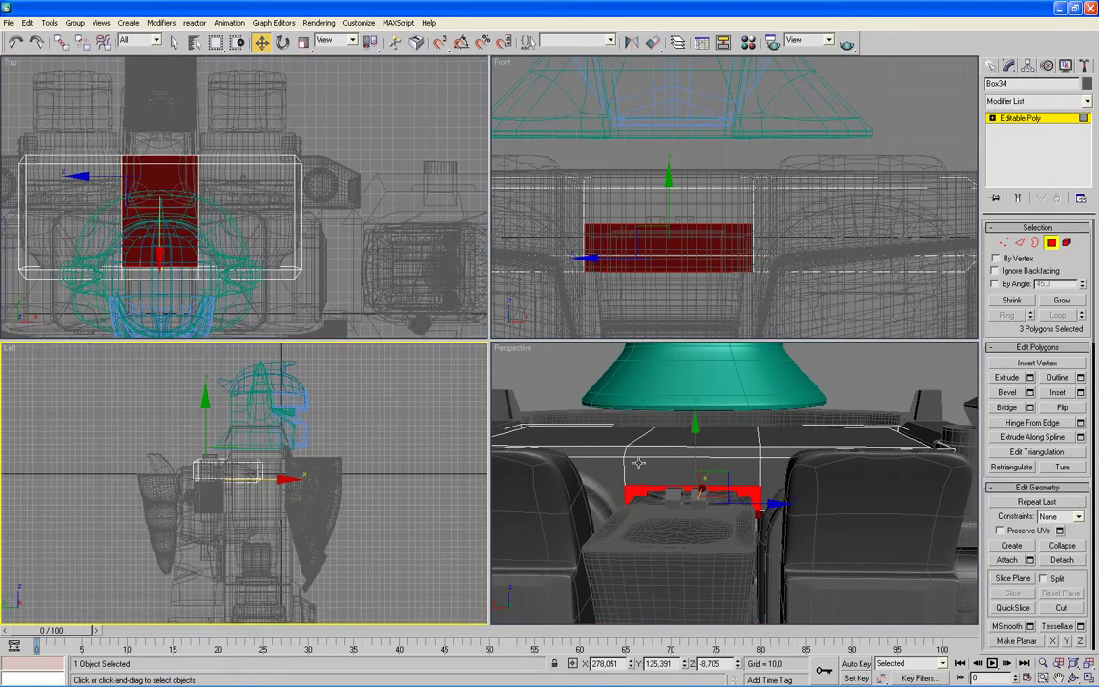
{"action": "middle_click_drag", "start_coordinate": [638, 462], "coordinate": [606, 461], "text": "alt"}
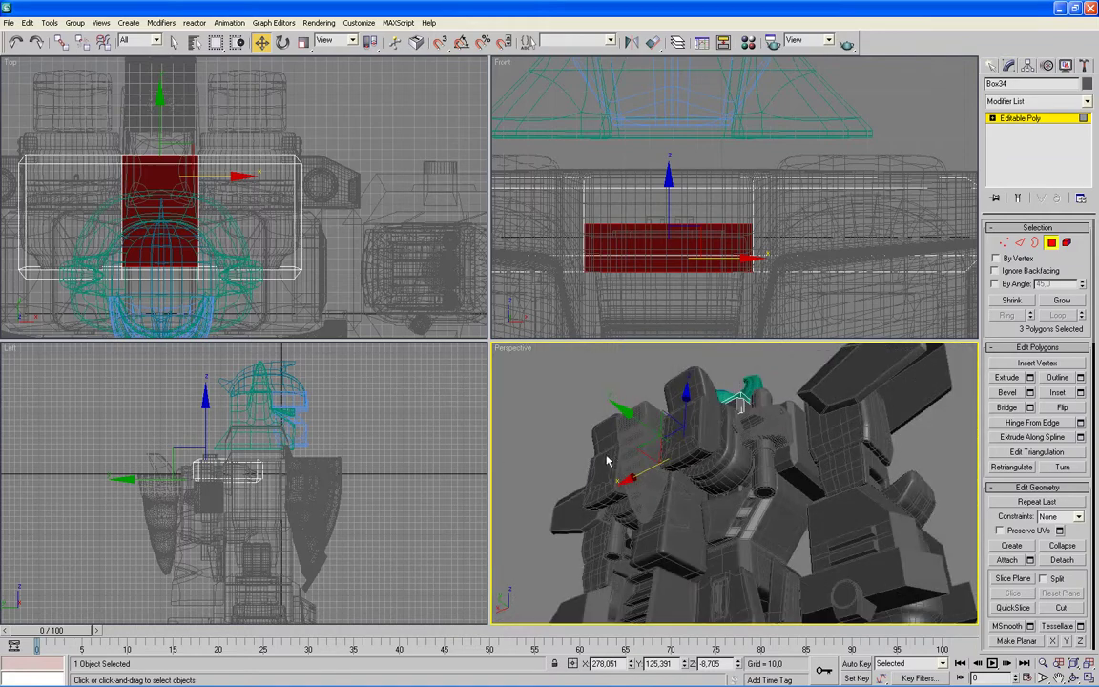
{"action": "middle_click_drag", "start_coordinate": [627, 461], "coordinate": [631, 485], "text": "alt"}
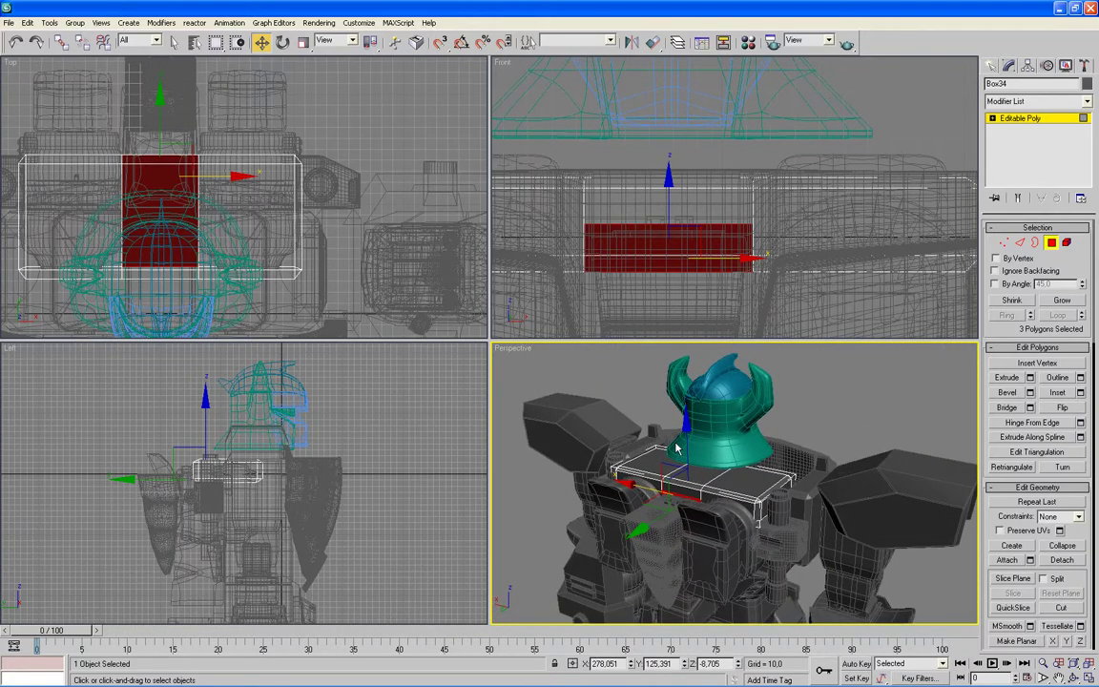
Bevel the three lower front polygons by Local Normal with outline -1.52 and height about -11.4
{"action": "left_click", "coordinate": [1029, 393]}
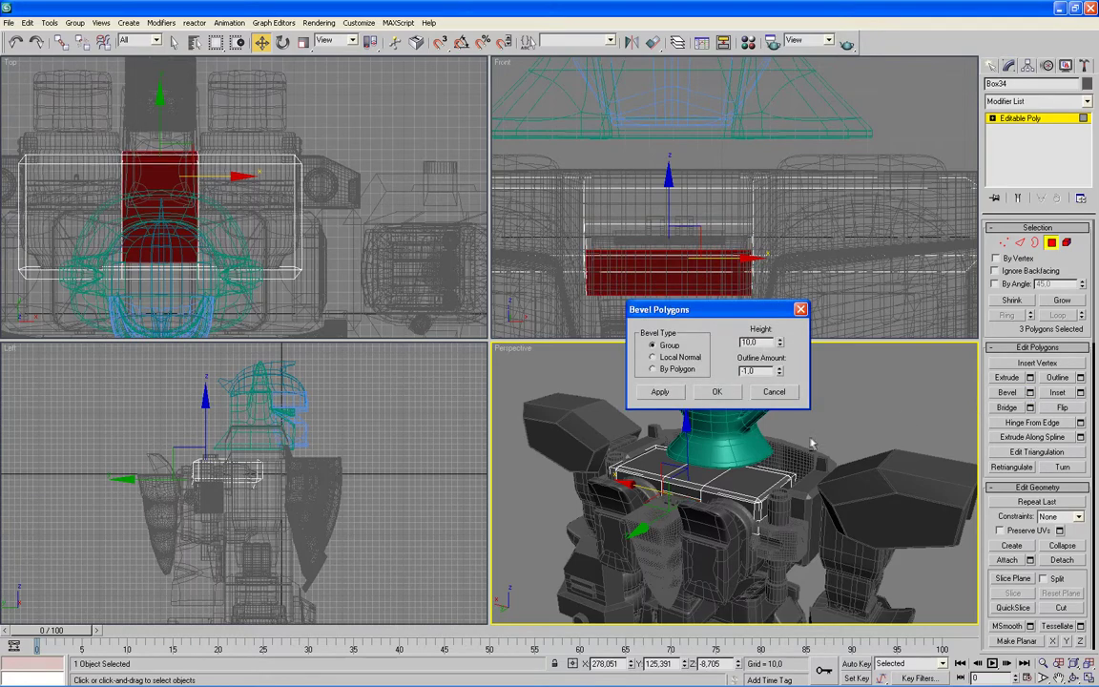
{"action": "key", "text": "alt+w"}
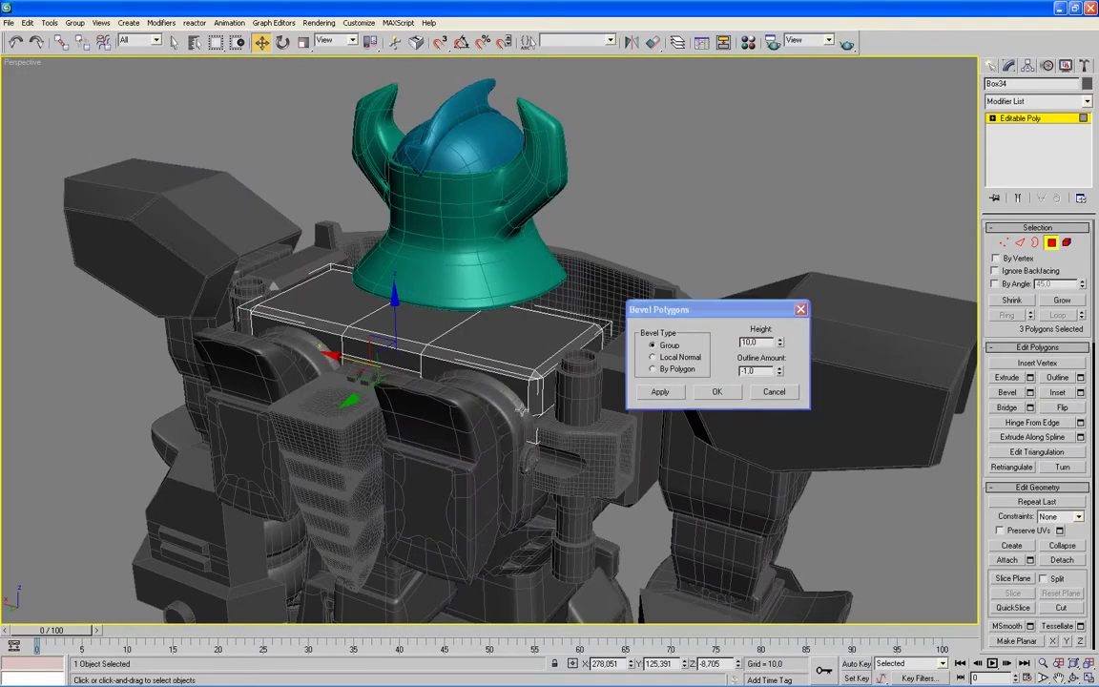
{"action": "scroll", "coordinate": [527, 407], "scroll_direction": "up", "scroll_amount": 2}
{"action": "scroll", "coordinate": [521, 408], "scroll_direction": "up", "scroll_amount": 2}
{"action": "scroll", "coordinate": [506, 429], "scroll_direction": "up", "scroll_amount": 1}
{"action": "scroll", "coordinate": [572, 401], "scroll_direction": "up", "scroll_amount": 1}
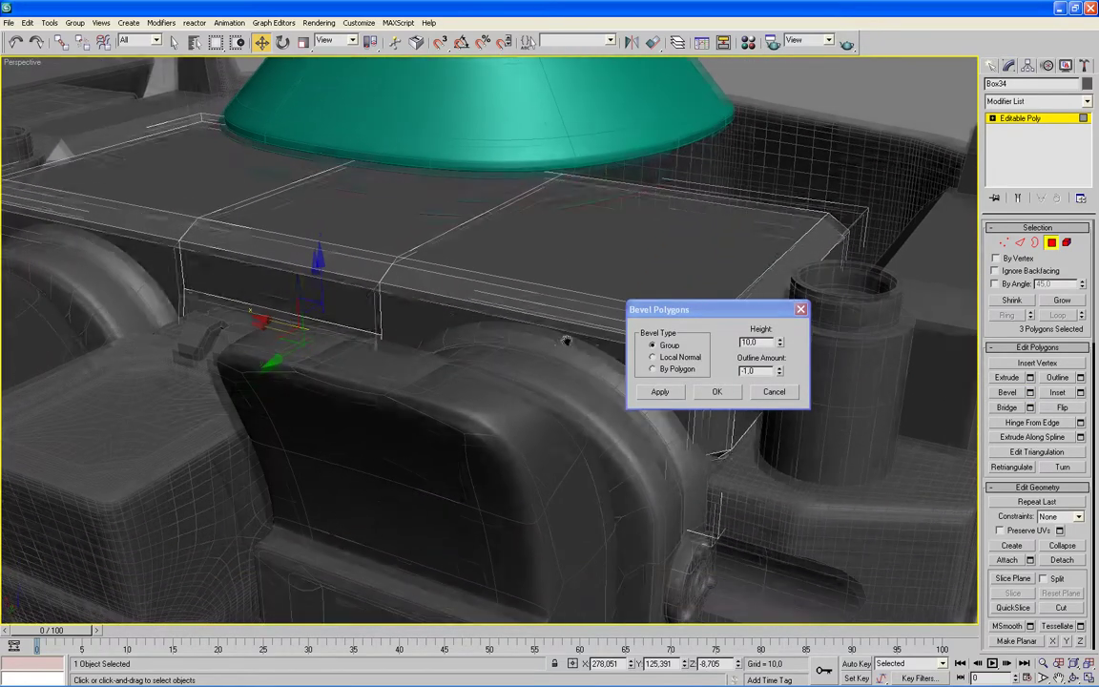
{"action": "right_click", "coordinate": [780, 344]}
{"action": "right_click", "coordinate": [780, 372]}
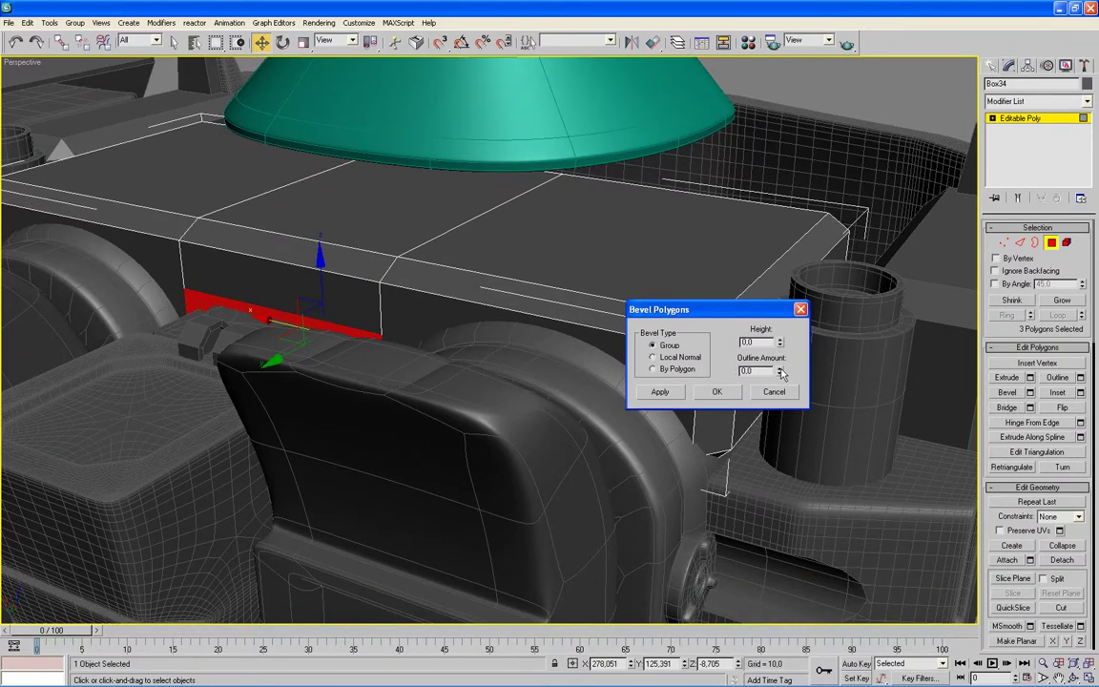
{"action": "left_click_drag", "start_coordinate": [780, 374], "coordinate": [770, 448]}
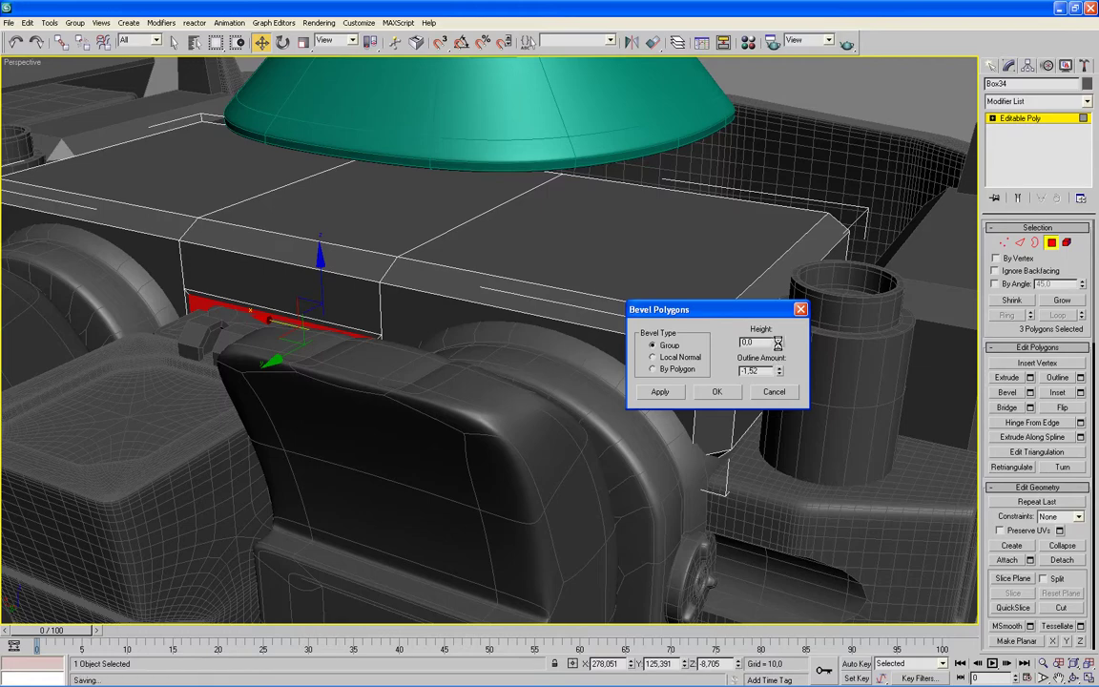
{"action": "left_click_drag", "start_coordinate": [780, 342], "coordinate": [778, 455]}
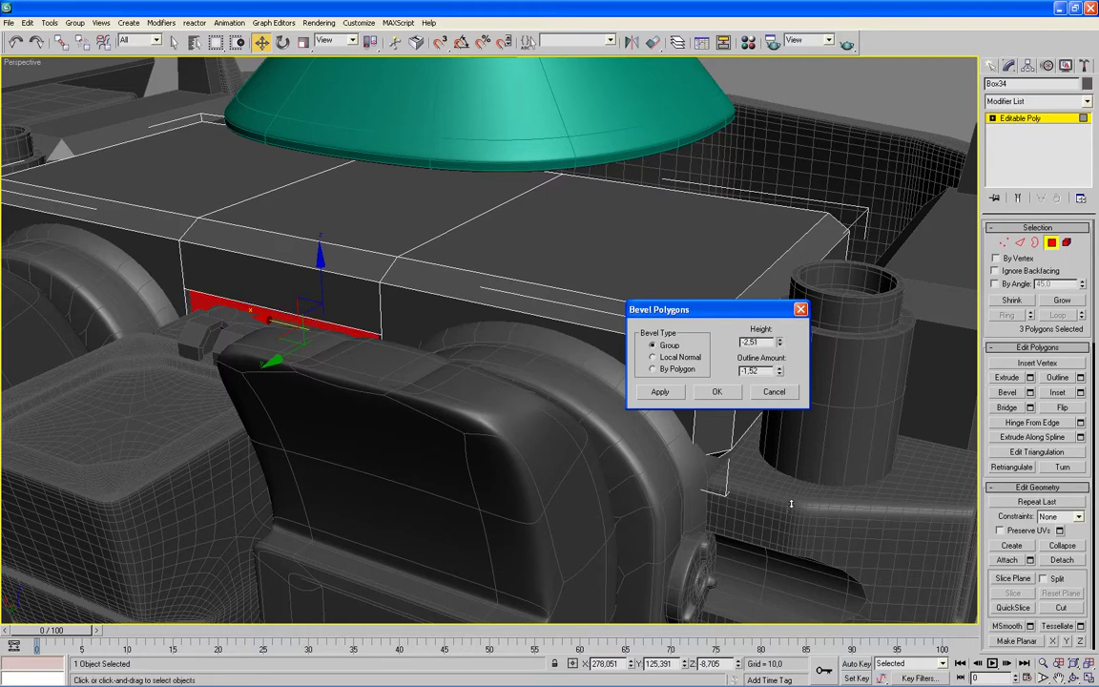
{"action": "middle_click_drag", "start_coordinate": [441, 510], "coordinate": [459, 501], "text": "alt"}
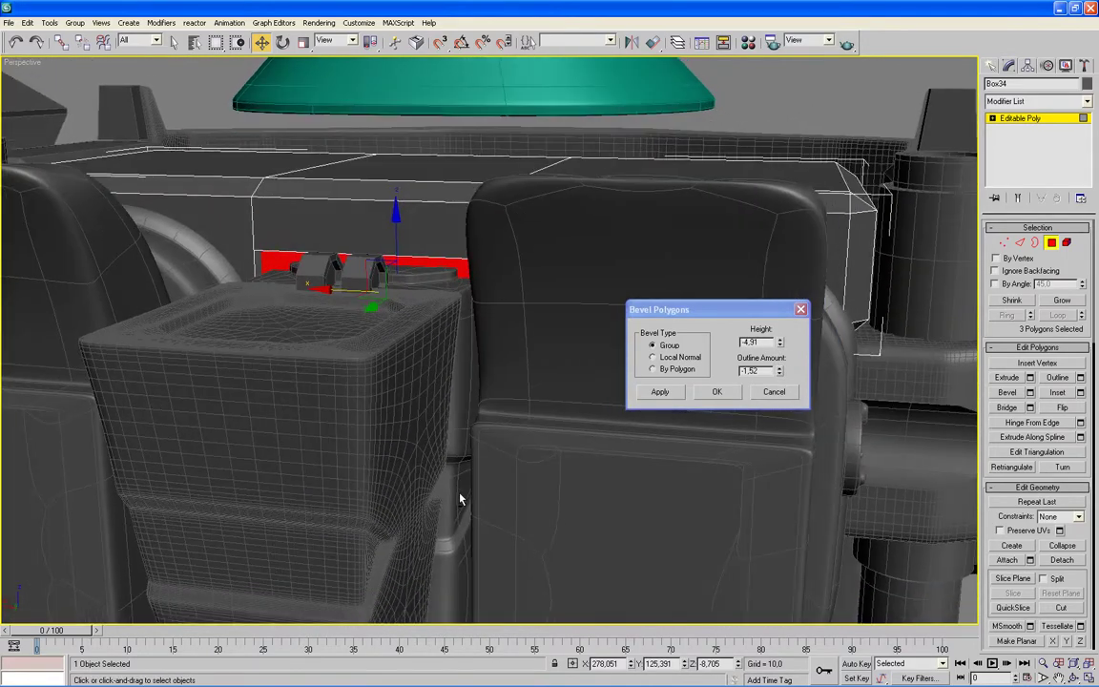
{"action": "left_click_drag", "start_coordinate": [779, 342], "coordinate": [780, 411]}
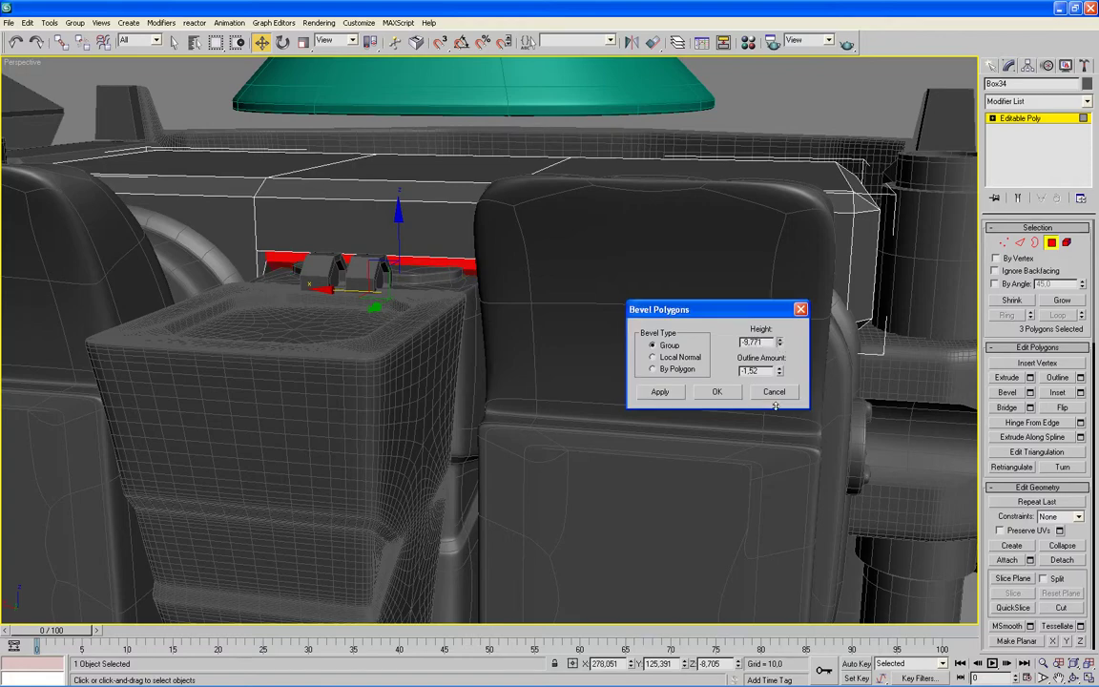
{"action": "left_click", "coordinate": [671, 360]}
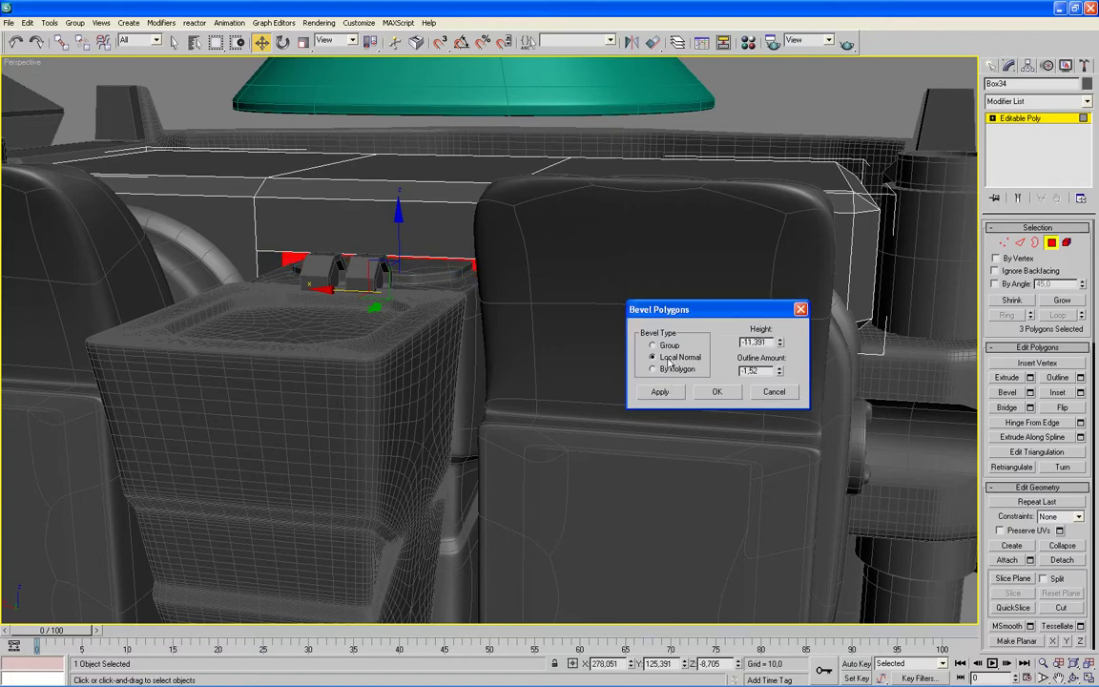
{"action": "mouse_move", "coordinate": [676, 434]}
{"action": "middle_mouse_down", "text": "alt"}
{"action": "mouse_move", "coordinate": [639, 480]}
{"action": "mouse_move", "coordinate": [717, 414]}
{"action": "middle_mouse_up", "text": "alt"}
{"action": "left_click", "coordinate": [716, 391]}
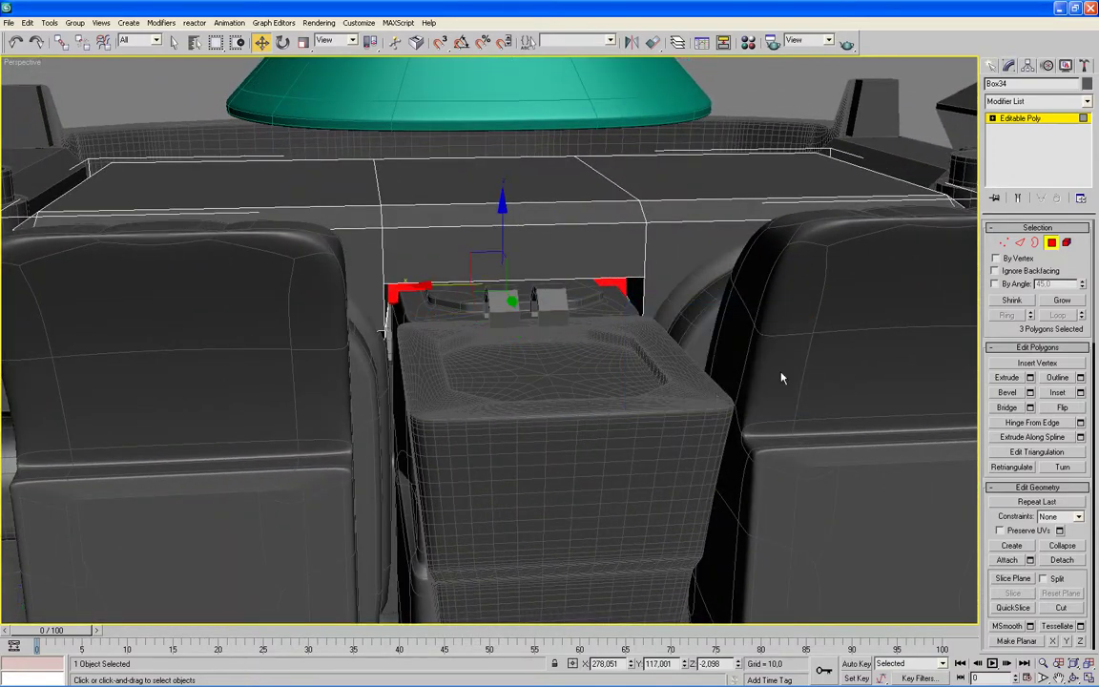
Leave Polygon mode and return to the four-view layout to look around the chest
{"action": "left_click", "coordinate": [1052, 244]}
{"action": "scroll", "coordinate": [852, 334], "scroll_direction": "down", "scroll_amount": 5}
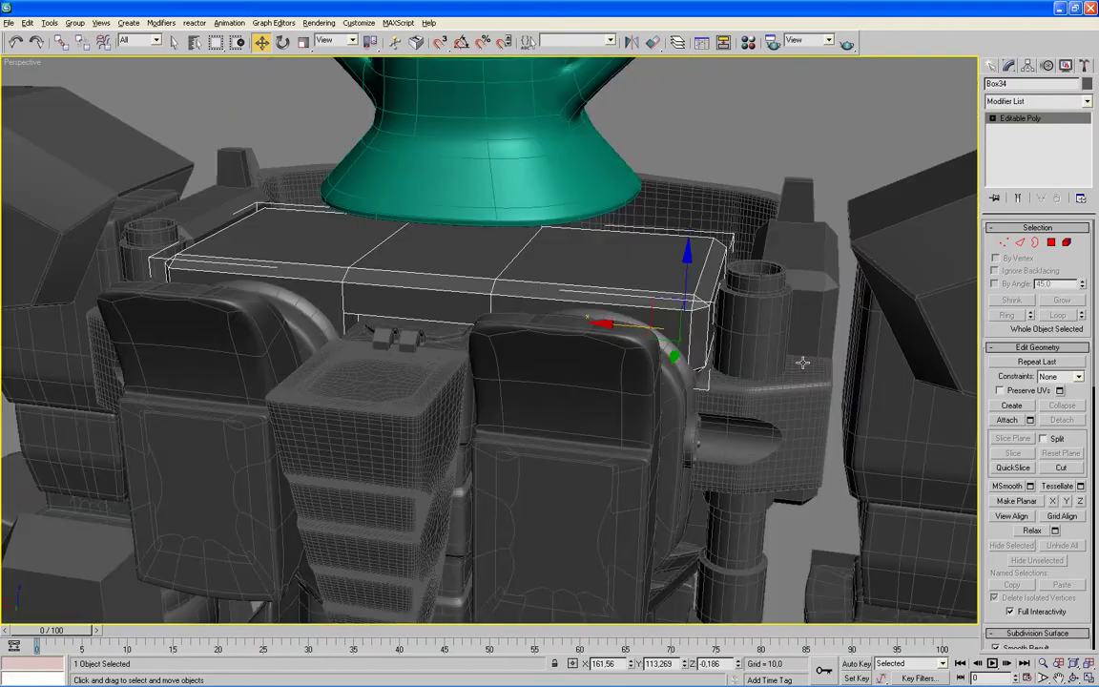
{"action": "key", "text": "alt+w"}
{"action": "mouse_move", "coordinate": [854, 379]}
{"action": "middle_mouse_down", "text": "alt"}
{"action": "mouse_move", "coordinate": [762, 376]}
{"action": "mouse_move", "coordinate": [870, 456]}
{"action": "middle_mouse_up", "text": "alt"}
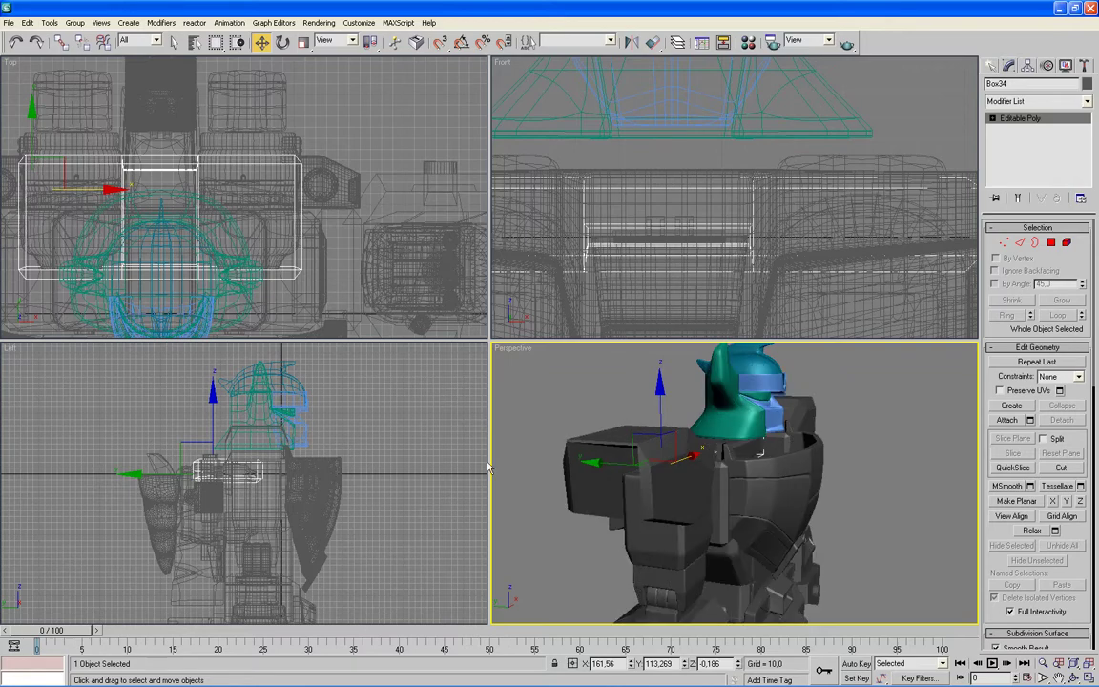
On Box18, select a group of FFD control points and nudge them slightly outward along X
{"action": "left_click", "coordinate": [337, 475]}
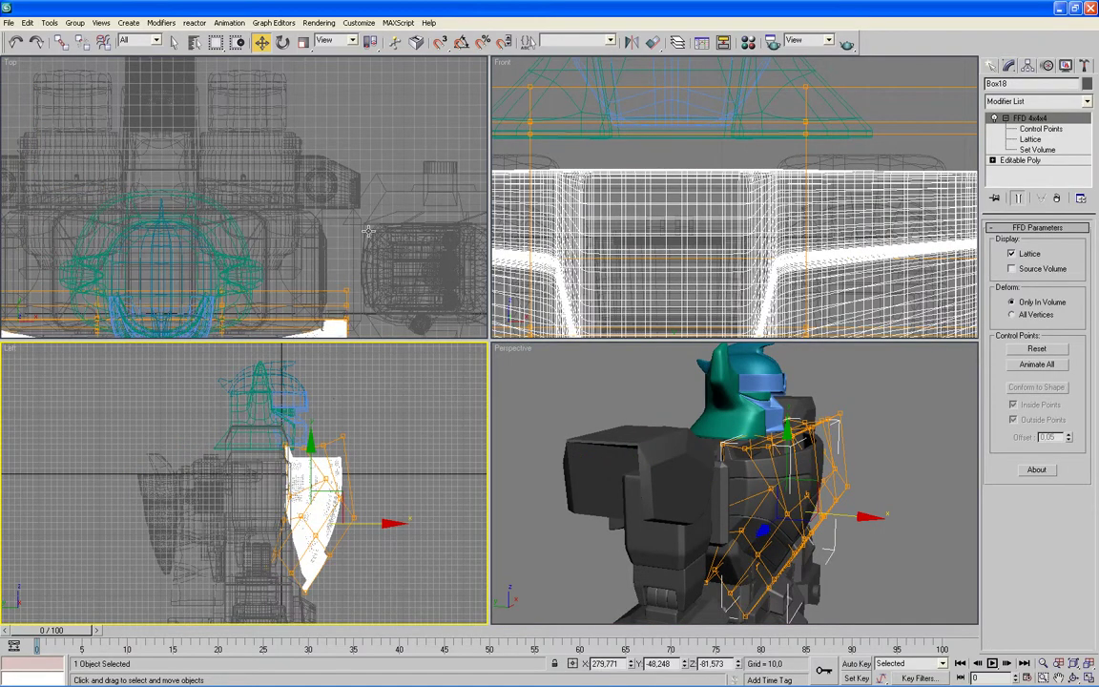
{"action": "scroll", "coordinate": [368, 231], "scroll_direction": "down", "scroll_amount": 3}
{"action": "middle_click_drag", "start_coordinate": [353, 269], "coordinate": [386, 233]}
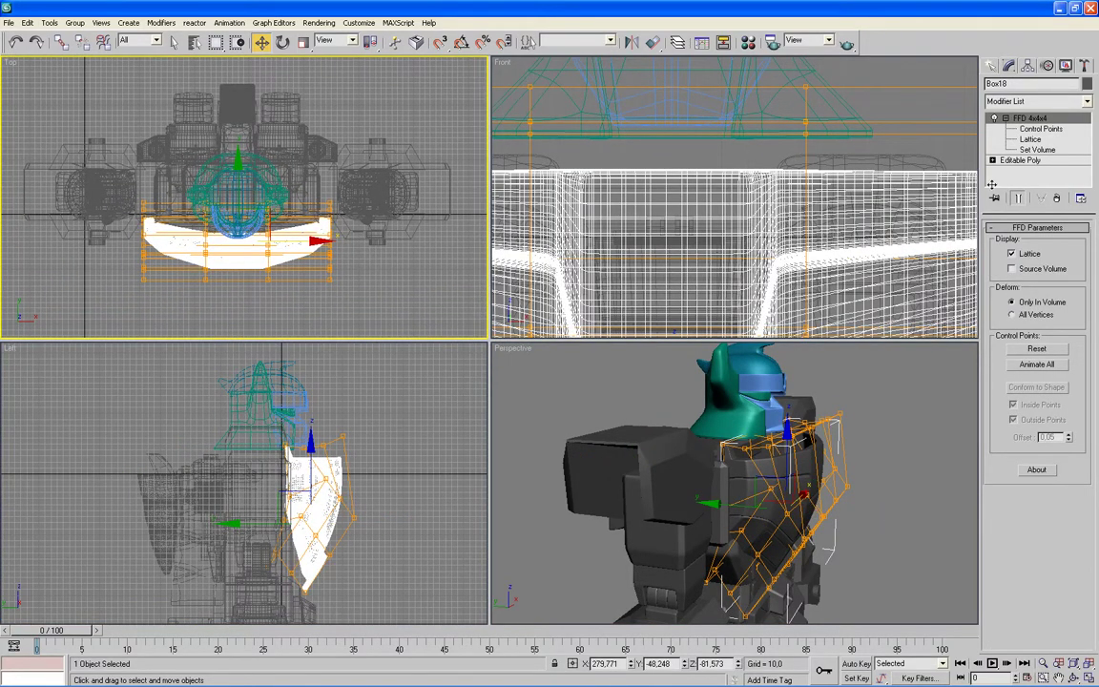
{"action": "left_click", "coordinate": [1040, 128]}
{"action": "mouse_move", "coordinate": [280, 303]}
{"action": "left_mouse_down"}
{"action": "mouse_move", "coordinate": [200, 272]}
{"action": "mouse_move", "coordinate": [177, 240]}
{"action": "left_mouse_up"}
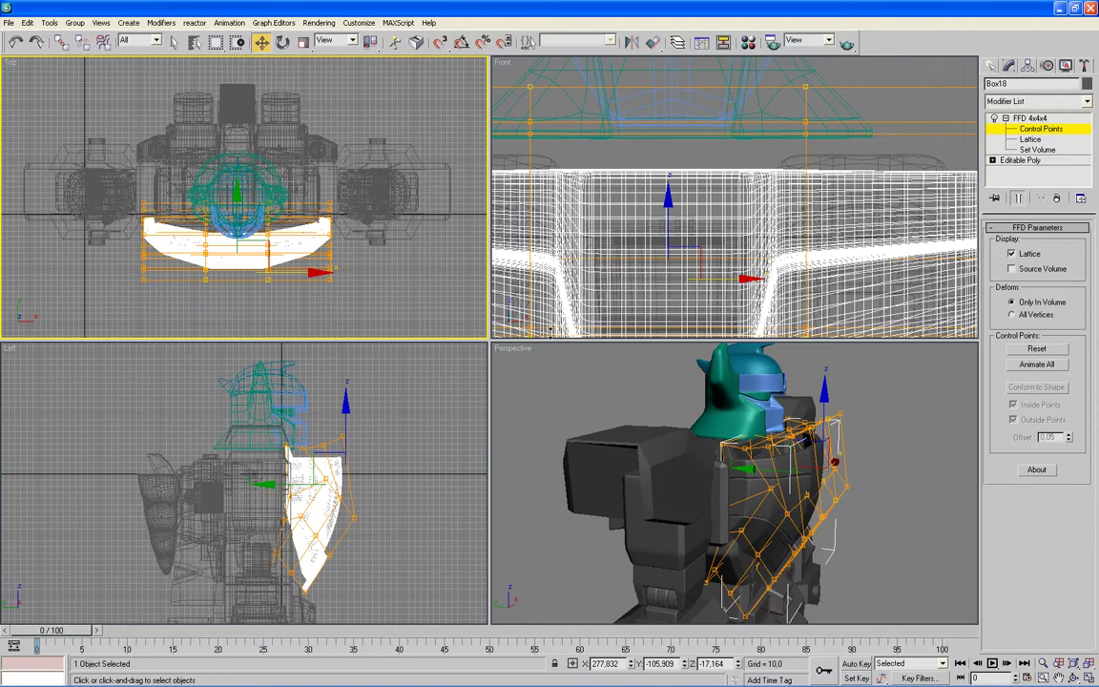
{"action": "scroll", "coordinate": [611, 257], "scroll_direction": "down", "scroll_amount": 3}
{"action": "right_click", "coordinate": [426, 423]}
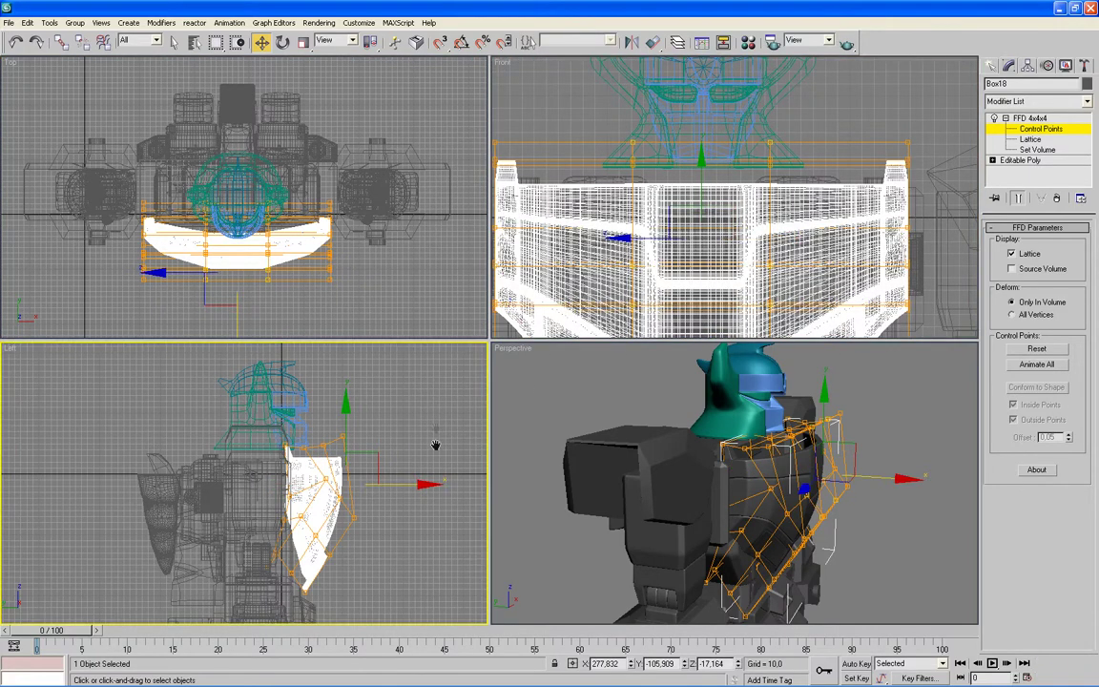
{"action": "left_click_drag", "start_coordinate": [431, 486], "coordinate": [455, 481]}
Inspect the robot from behind, clear the point selection and shade the Left view
{"action": "middle_click_drag", "start_coordinate": [567, 537], "coordinate": [576, 513], "text": "alt"}
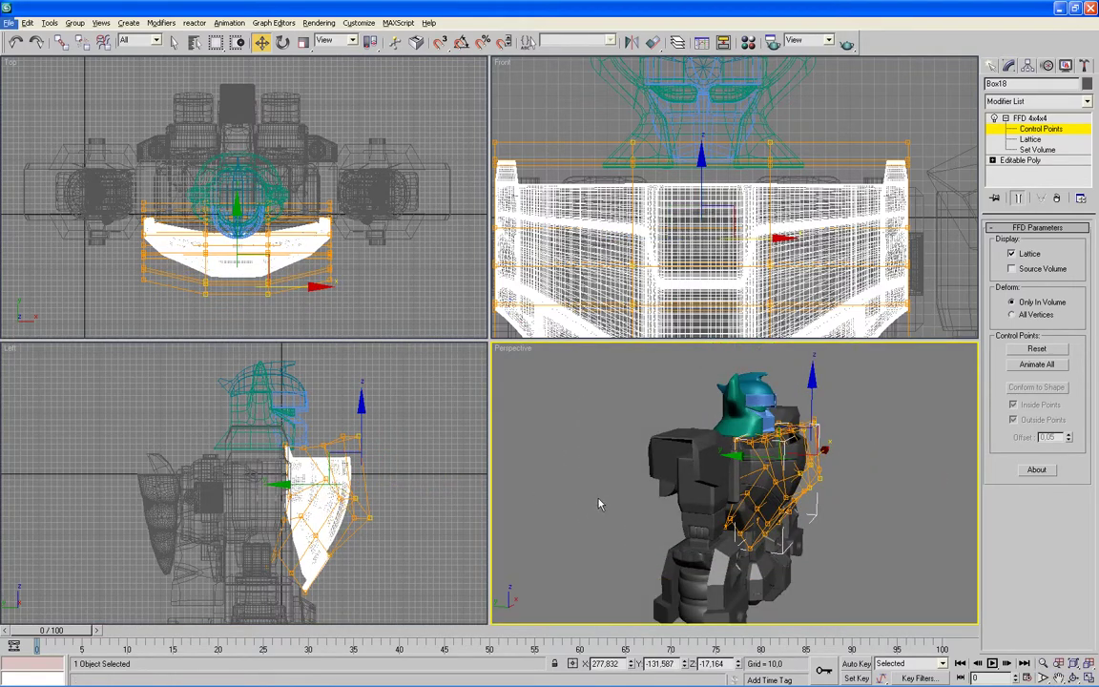
{"action": "middle_click_drag", "start_coordinate": [586, 510], "coordinate": [613, 505], "text": "alt"}
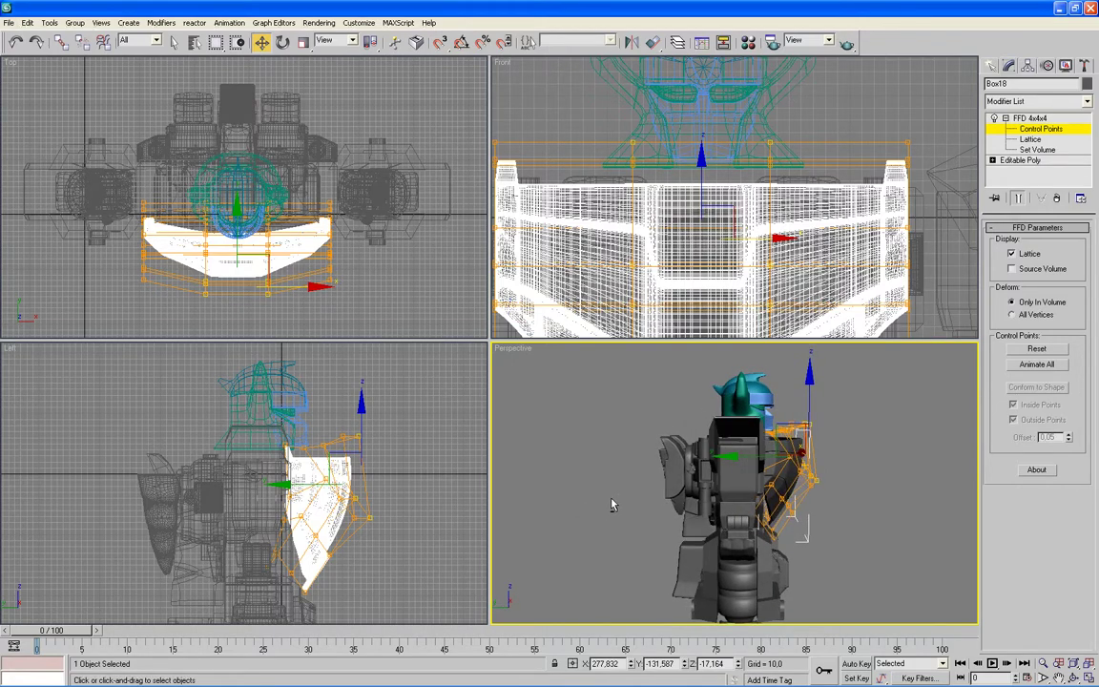
{"action": "left_click", "coordinate": [427, 486]}
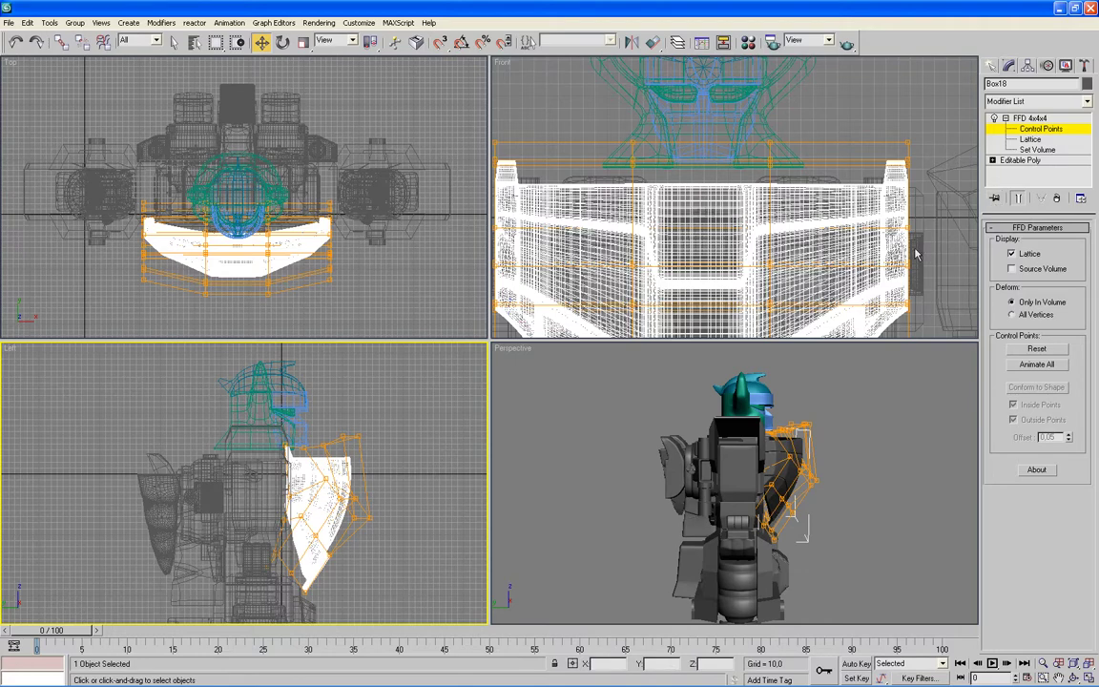
{"action": "key", "text": "F3"}
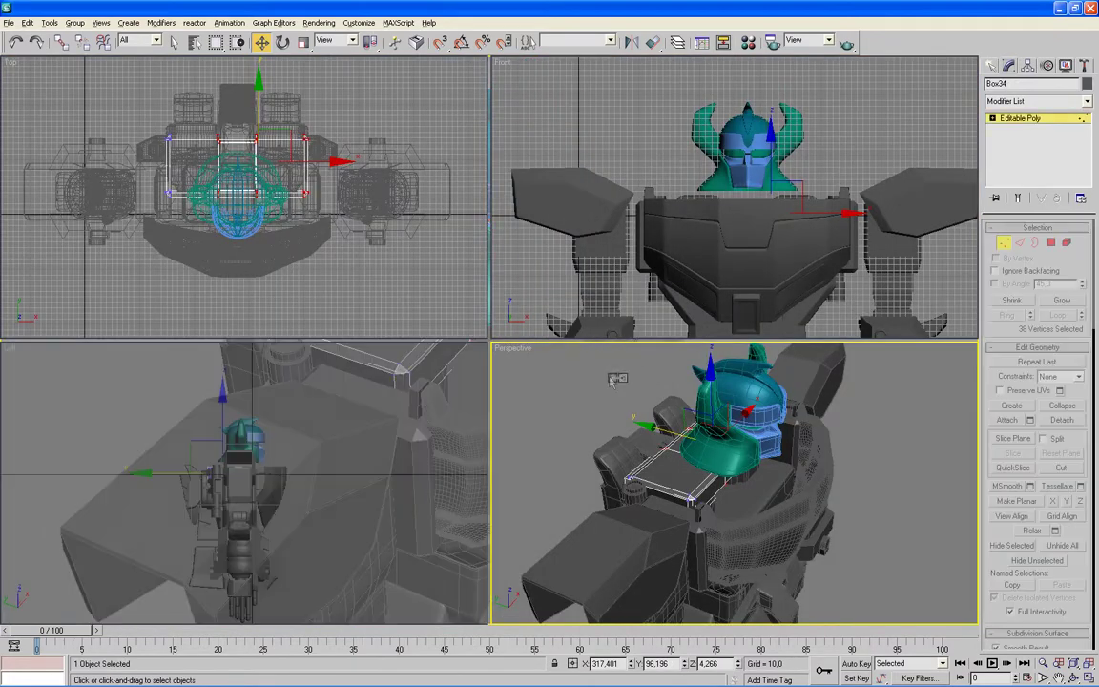
Save the scene and push Box34's lower row of vertices forward over the chest
{"action": "middle_click_drag", "start_coordinate": [351, 270], "coordinate": [381, 284]}
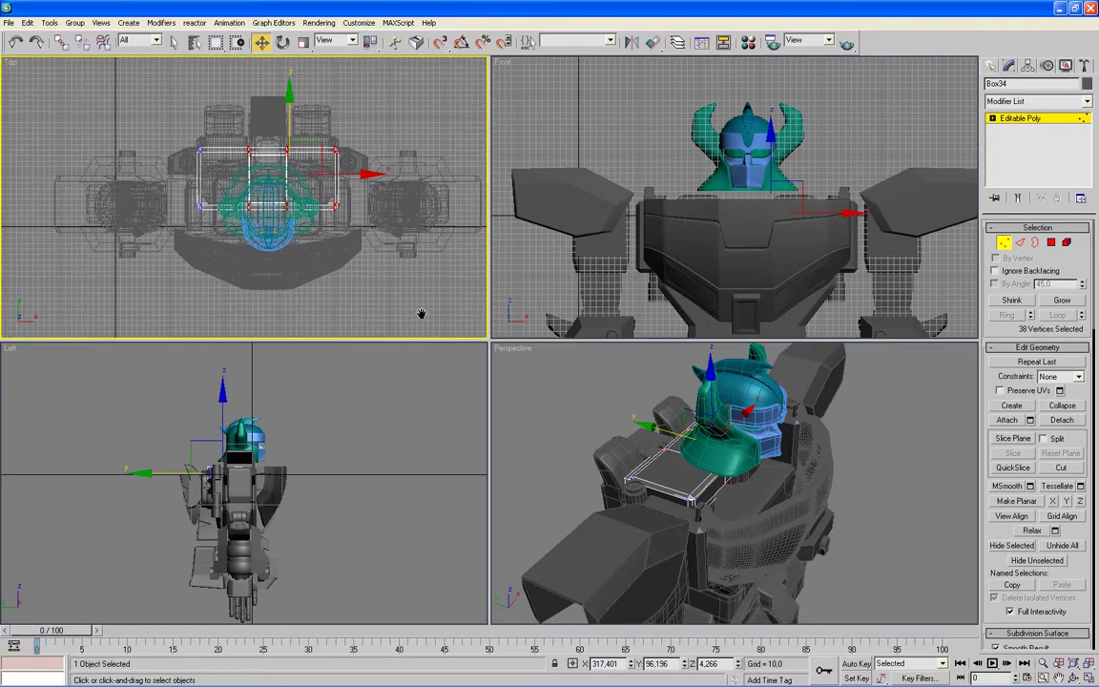
{"action": "left_click_drag", "start_coordinate": [348, 191], "coordinate": [174, 243]}
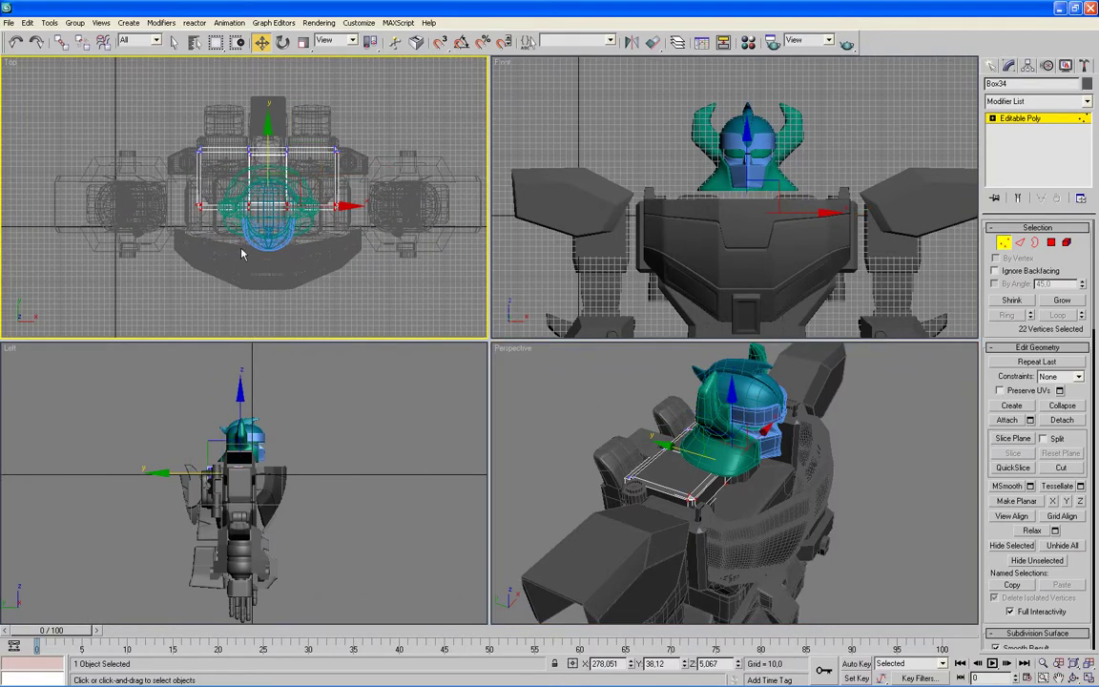
{"action": "key", "text": "alt+w"}
{"action": "key", "text": "ctrl+s"}
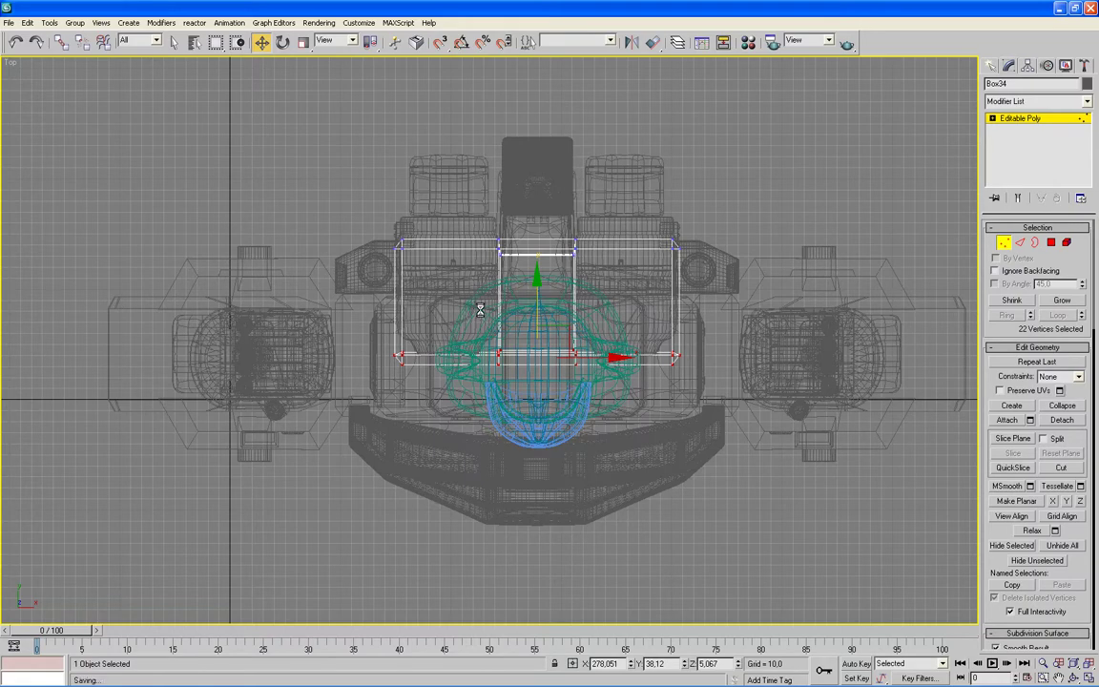
{"action": "scroll", "coordinate": [482, 311], "scroll_direction": "up", "scroll_amount": 2}
{"action": "scroll", "coordinate": [496, 313], "scroll_direction": "up", "scroll_amount": 2}
{"action": "scroll", "coordinate": [572, 286], "scroll_direction": "up", "scroll_amount": 2}
{"action": "scroll", "coordinate": [572, 258], "scroll_direction": "up", "scroll_amount": 2}
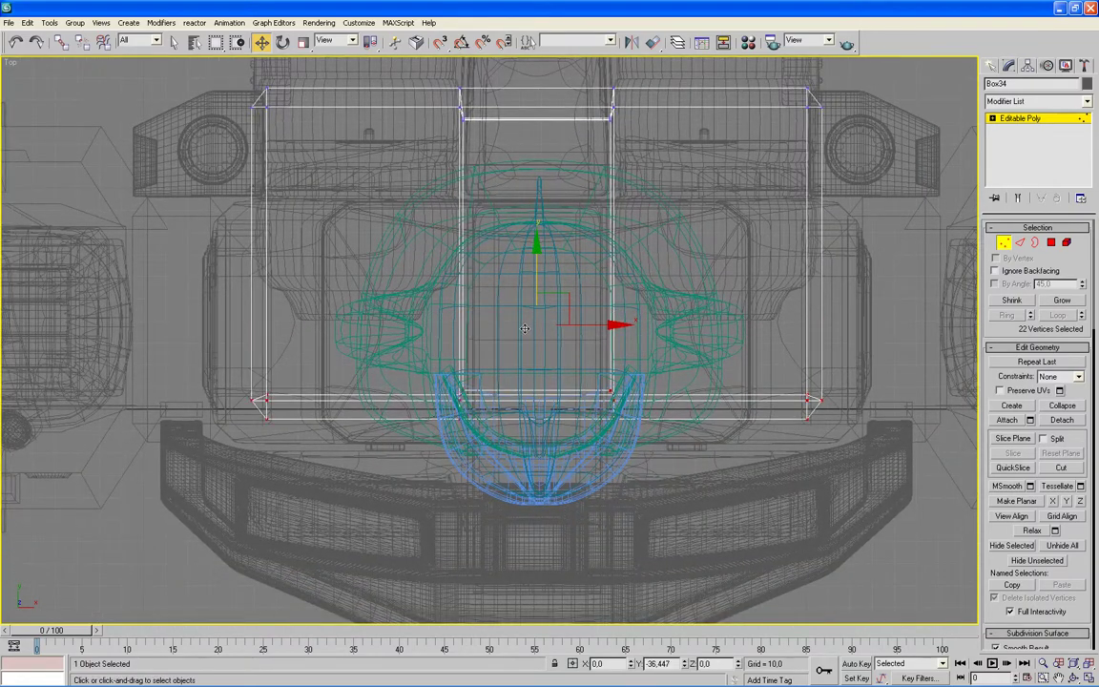
{"action": "left_click_drag", "start_coordinate": [537, 248], "coordinate": [523, 332]}
{"action": "key", "text": "2"}
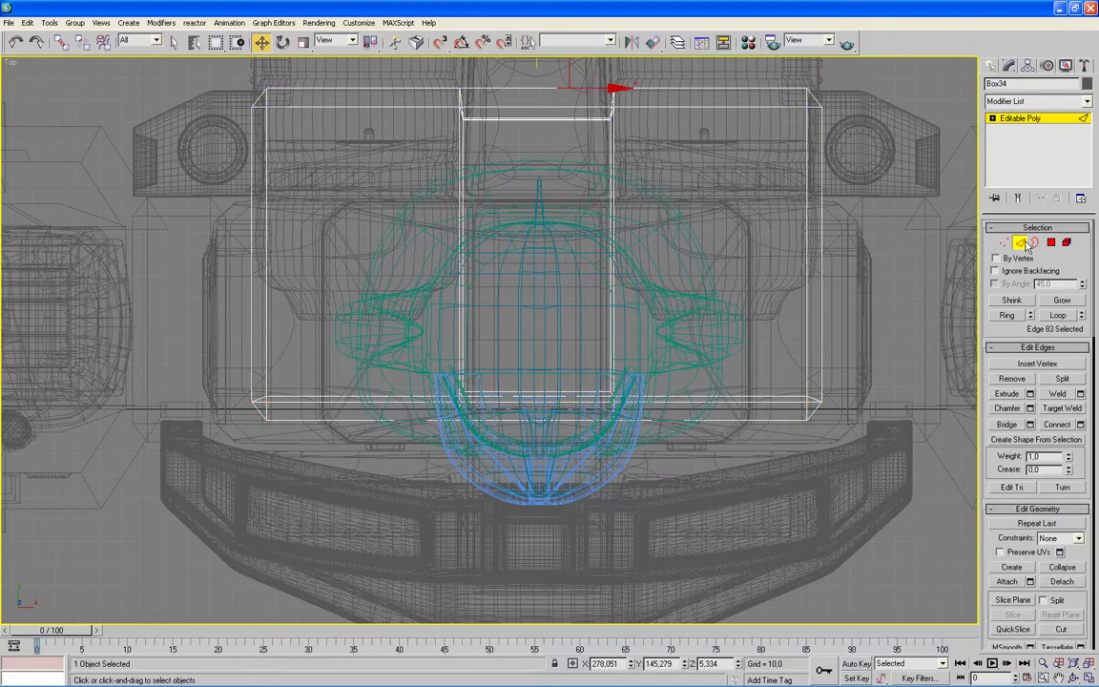
Select the long edges on both the left and right sides of the chest box
{"action": "left_click_drag", "start_coordinate": [417, 68], "coordinate": [329, 406]}
{"action": "left_click_drag", "start_coordinate": [706, 88], "coordinate": [665, 425], "text": "ctrl"}
{"action": "key", "text": "alt+w"}
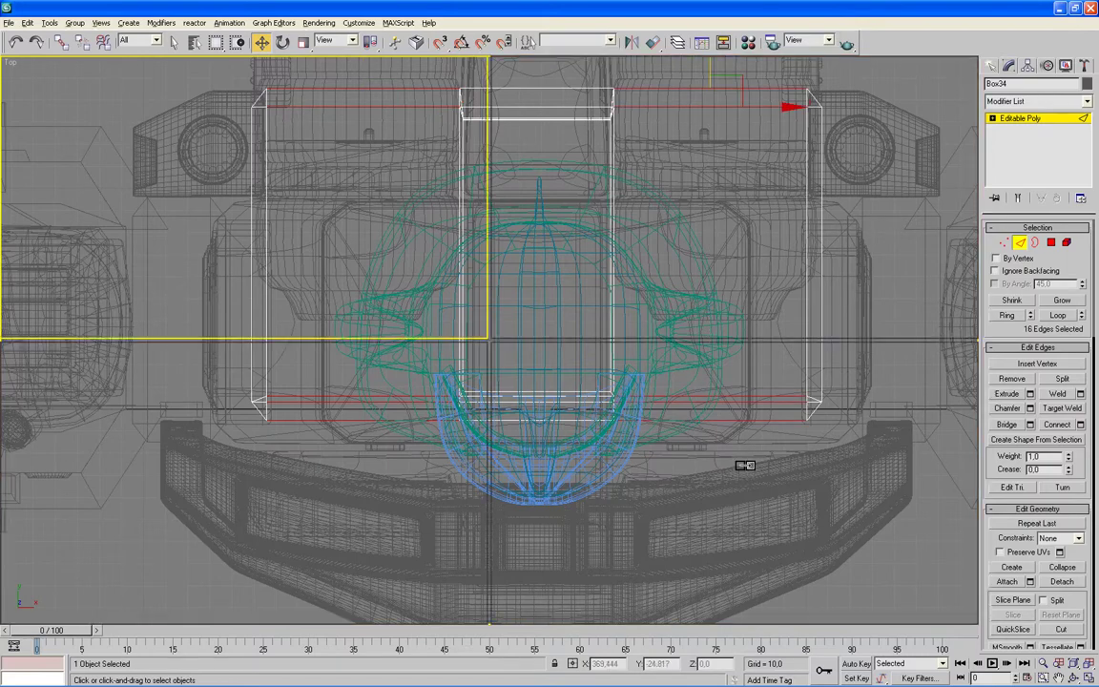
{"action": "right_click", "coordinate": [871, 473]}
{"action": "middle_click_drag", "start_coordinate": [871, 473], "coordinate": [808, 470], "text": "alt"}
{"action": "key", "text": "alt+w"}
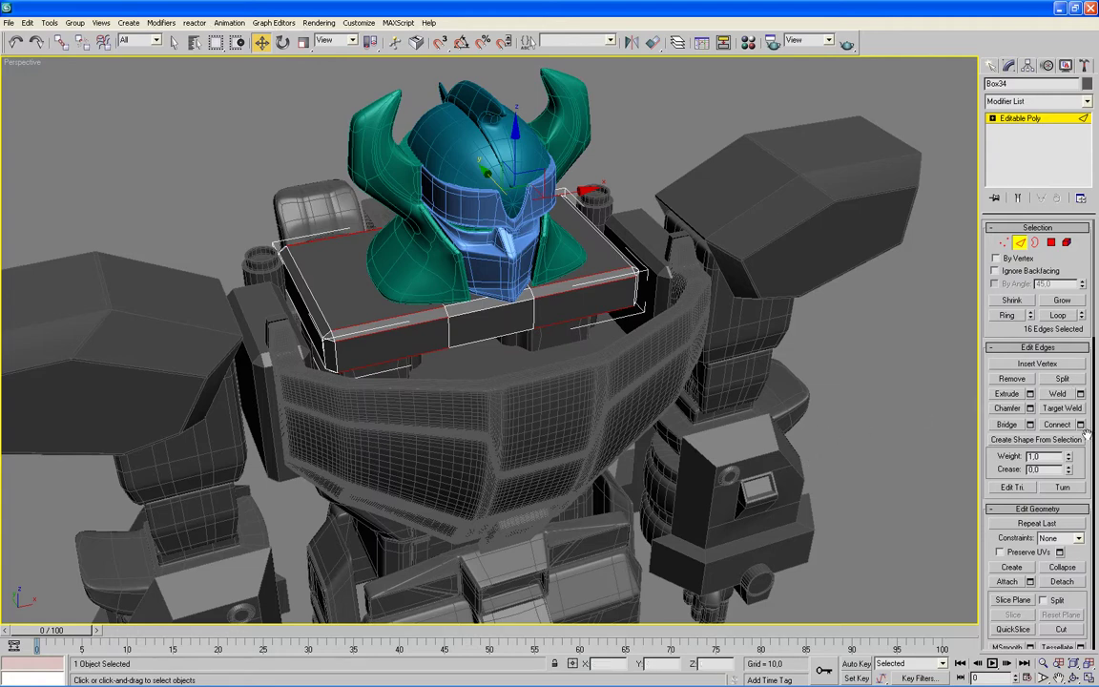
Connect the selected edges with 1 segment and slide 52
{"action": "key", "text": "ctrl+shift+e"}
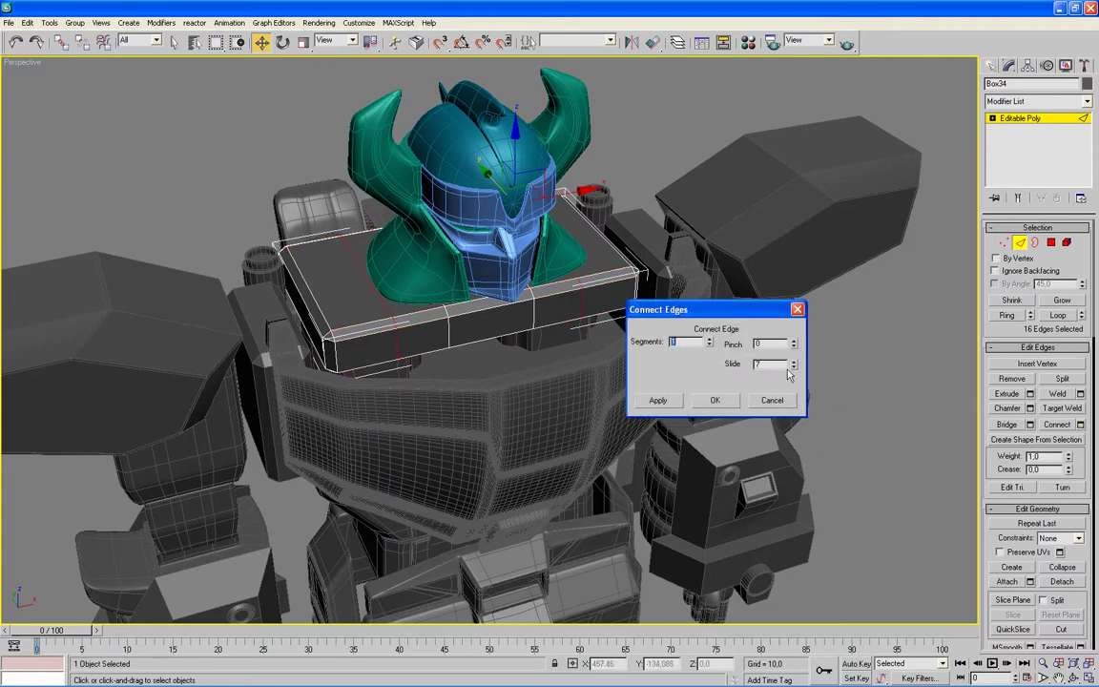
{"action": "left_click_drag", "start_coordinate": [794, 366], "coordinate": [774, 347]}
{"action": "mouse_move", "coordinate": [866, 412]}
{"action": "middle_mouse_down", "text": "alt"}
{"action": "mouse_move", "coordinate": [818, 399]}
{"action": "mouse_move", "coordinate": [825, 390]}
{"action": "middle_mouse_up", "text": "alt"}
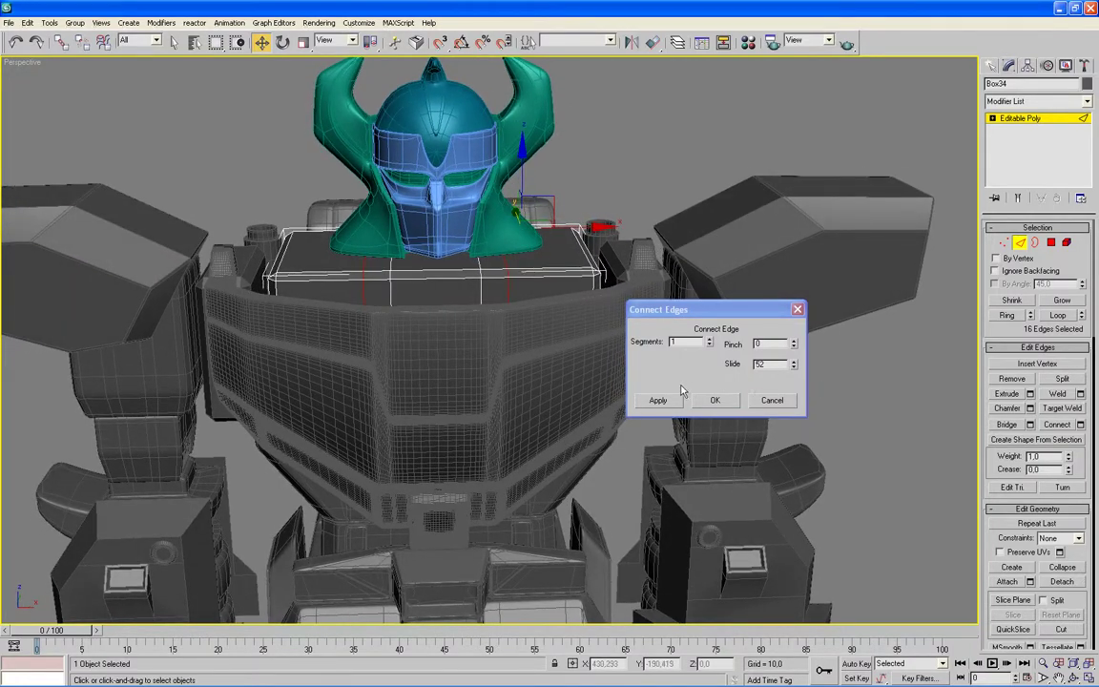
{"action": "left_click", "coordinate": [712, 401]}
{"action": "mouse_move", "coordinate": [716, 404]}
{"action": "middle_mouse_down", "text": "alt"}
{"action": "mouse_move", "coordinate": [801, 443]}
{"action": "mouse_move", "coordinate": [791, 363]}
{"action": "middle_mouse_up", "text": "alt"}
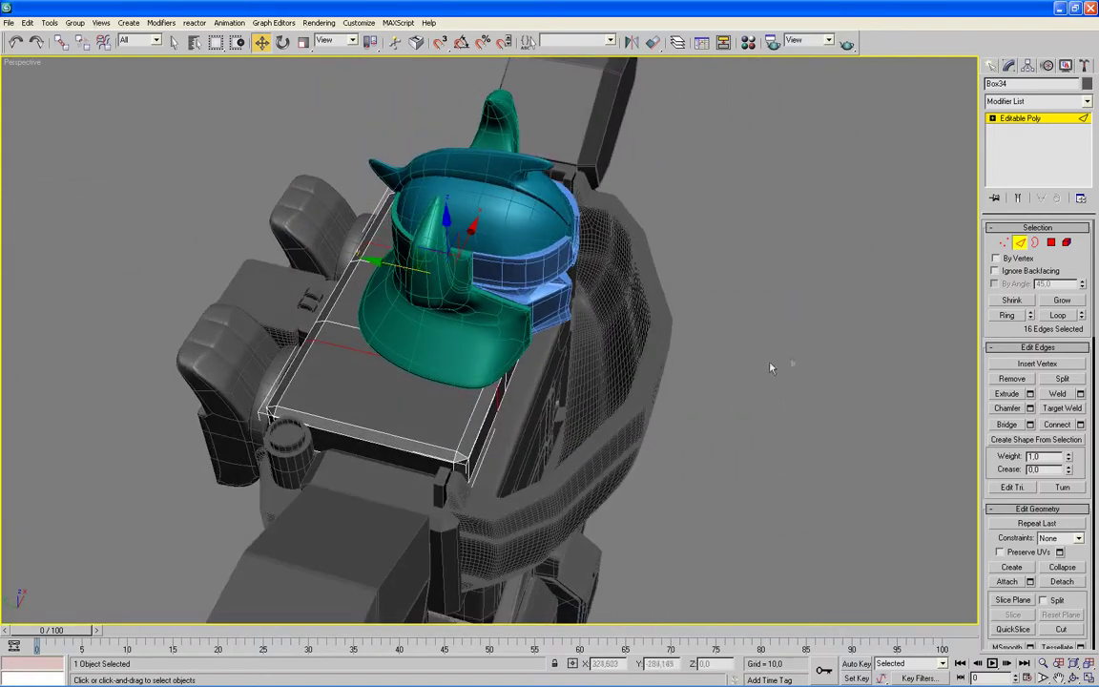
{"action": "key", "text": "alt+w"}
{"action": "right_click", "coordinate": [452, 124]}
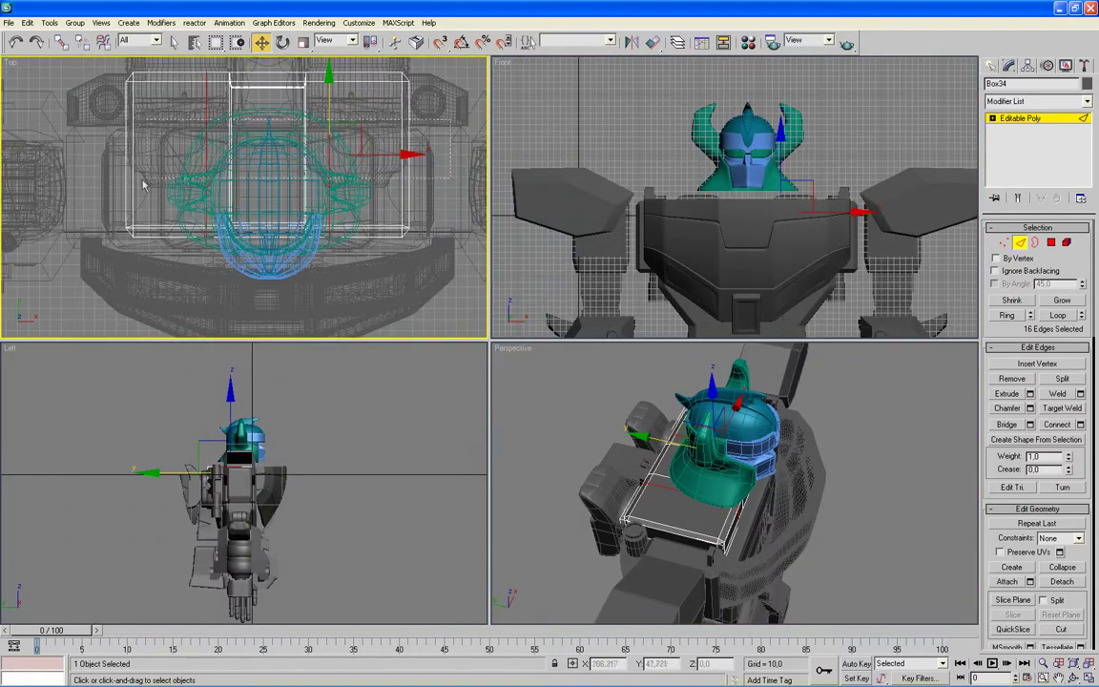
Connect the next edge set with one loop slid to -73
{"action": "left_click", "coordinate": [107, 191], "text": "ctrl"}
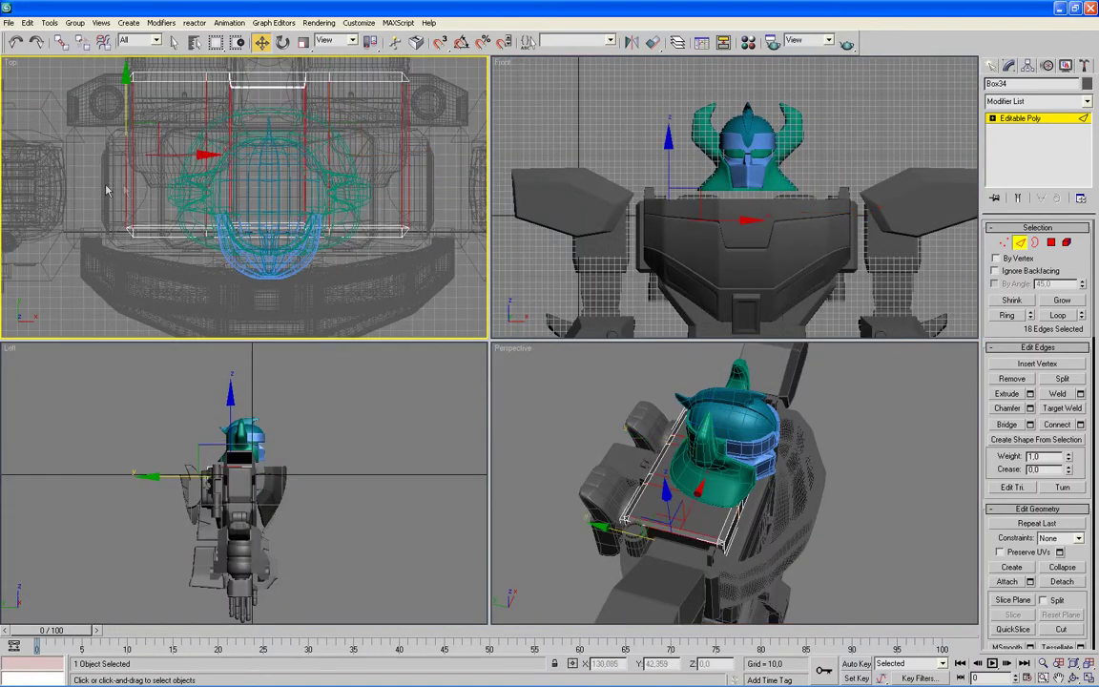
{"action": "left_click", "coordinate": [1079, 424]}
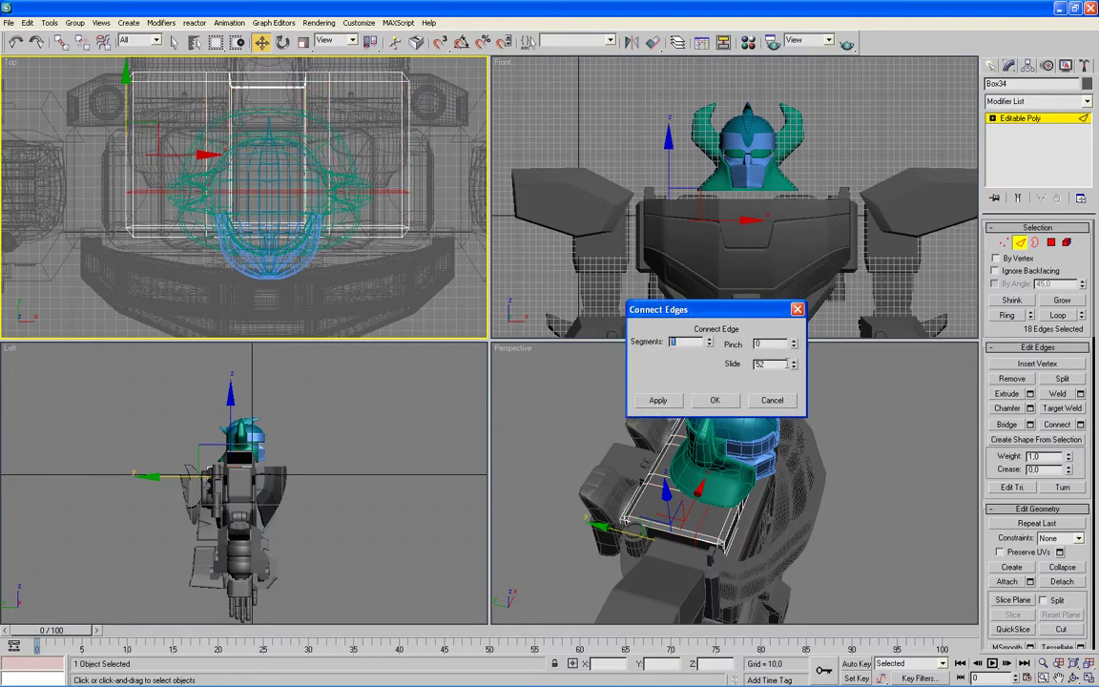
{"action": "key", "text": "alt+w"}
{"action": "left_click_drag", "start_coordinate": [792, 366], "coordinate": [789, 483]}
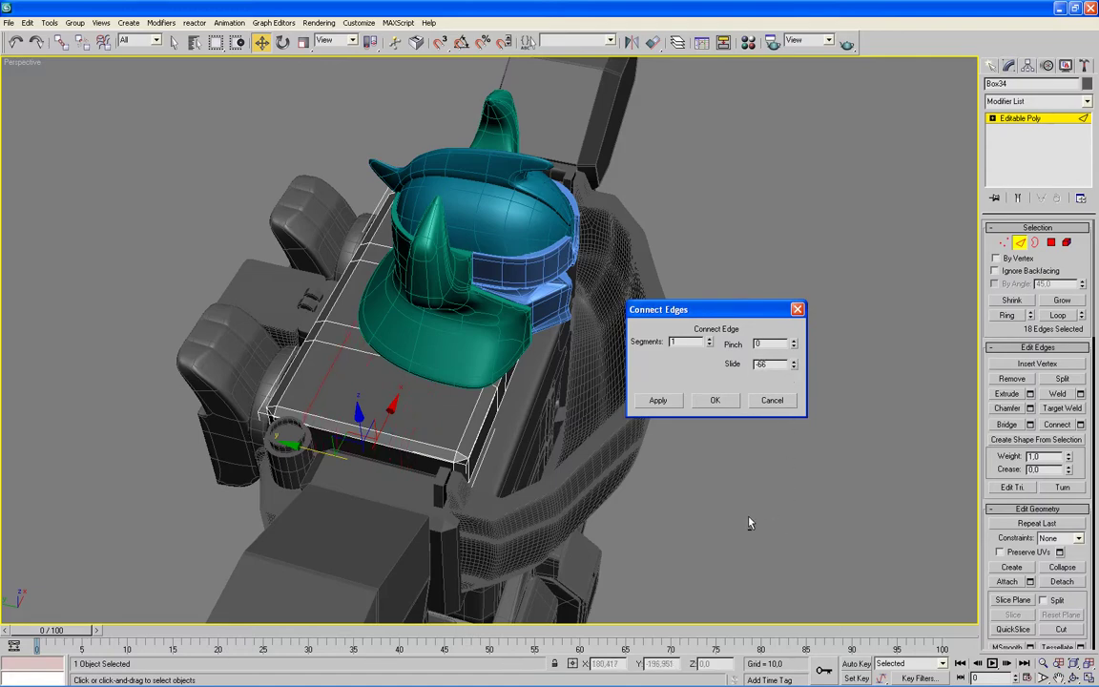
{"action": "middle_click_drag", "start_coordinate": [749, 523], "coordinate": [778, 515], "text": "alt"}
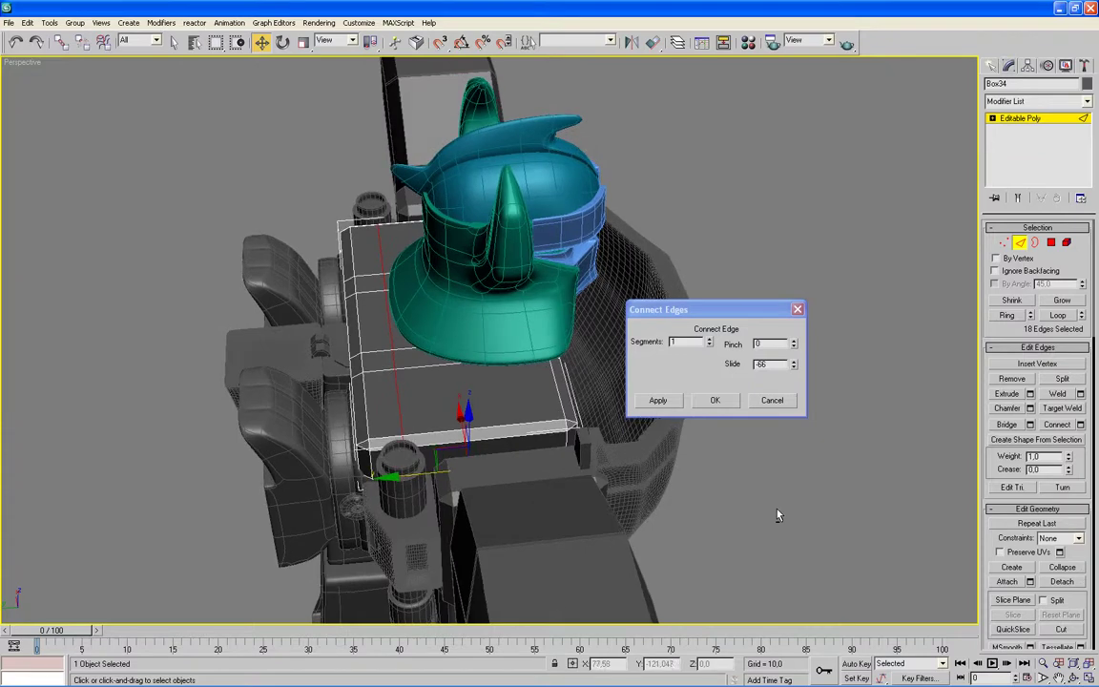
{"action": "key", "text": "alt+w"}
{"action": "key", "text": "alt+w"}
{"action": "key", "text": "alt+w"}
{"action": "left_click_drag", "start_coordinate": [795, 366], "coordinate": [793, 373]}
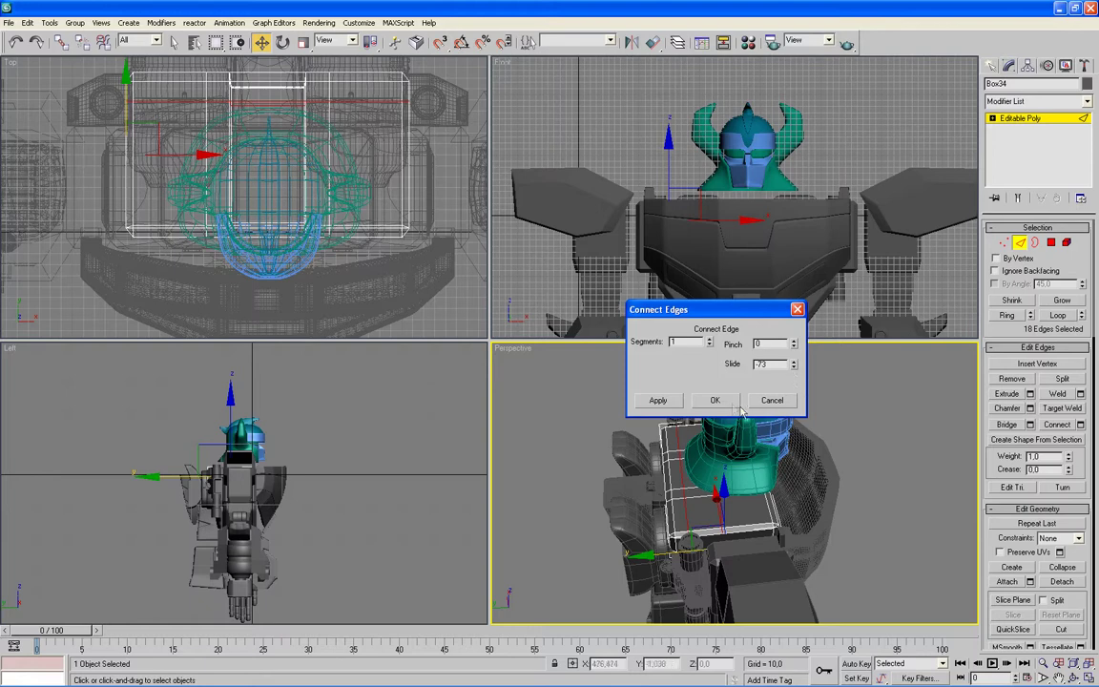
{"action": "left_click", "coordinate": [714, 400]}
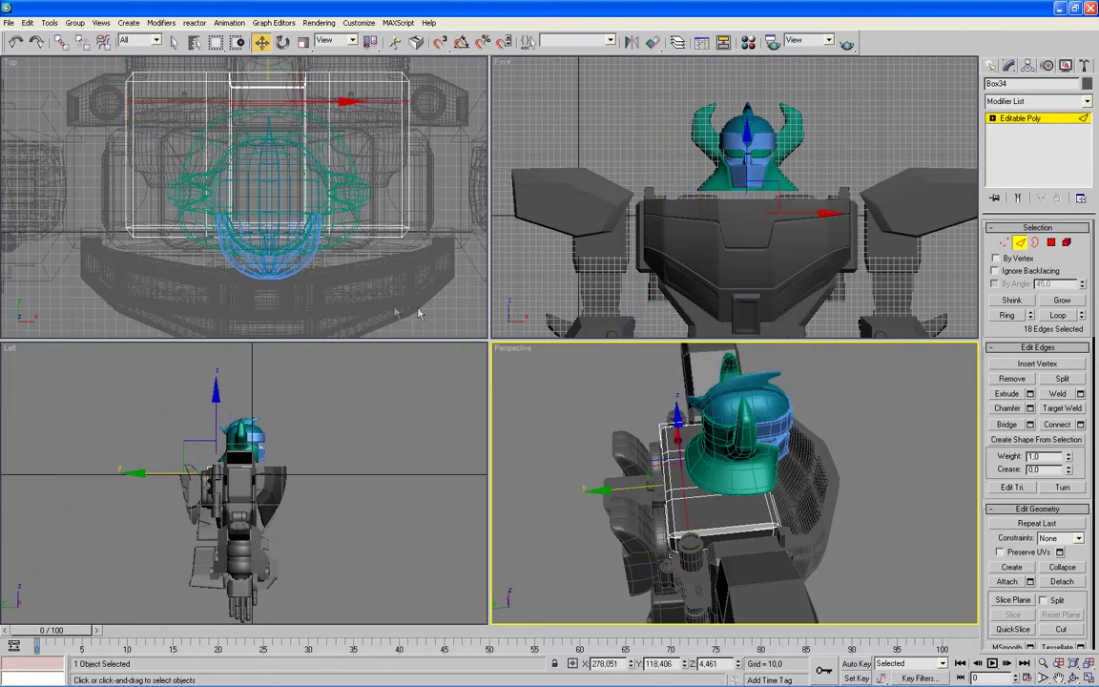
Select twelve edges and connect them with slide reset and raised to 61
{"action": "left_click", "coordinate": [191, 270]}
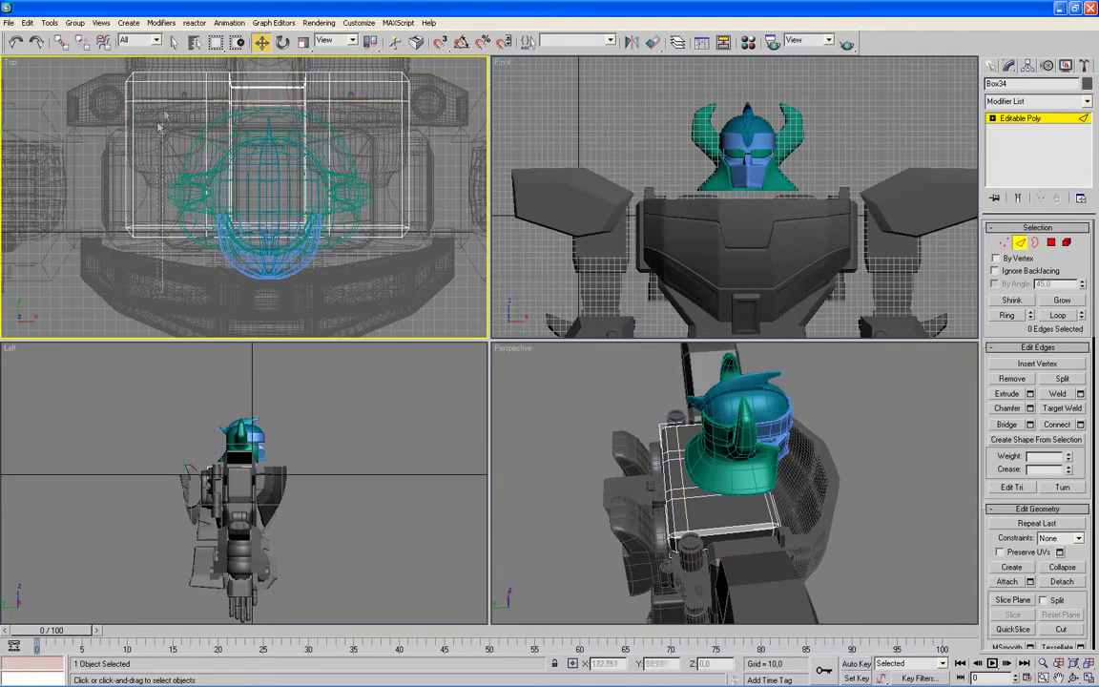
{"action": "left_click_drag", "start_coordinate": [174, 101], "coordinate": [239, 205]}
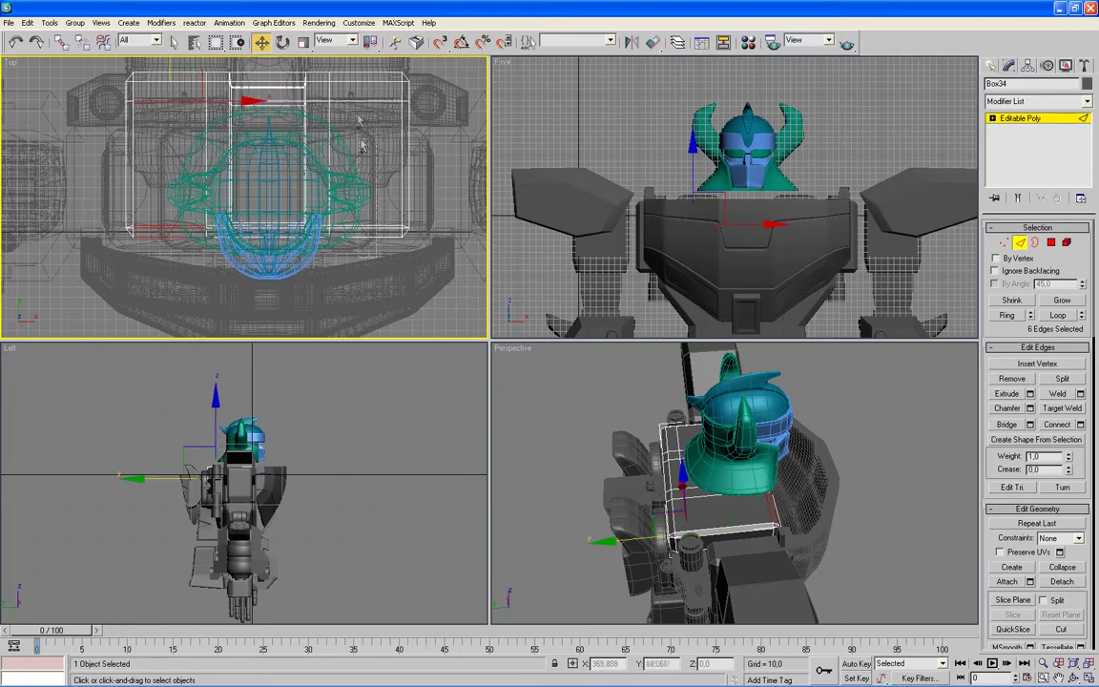
{"action": "left_click_drag", "start_coordinate": [356, 98], "coordinate": [356, 98], "text": "ctrl"}
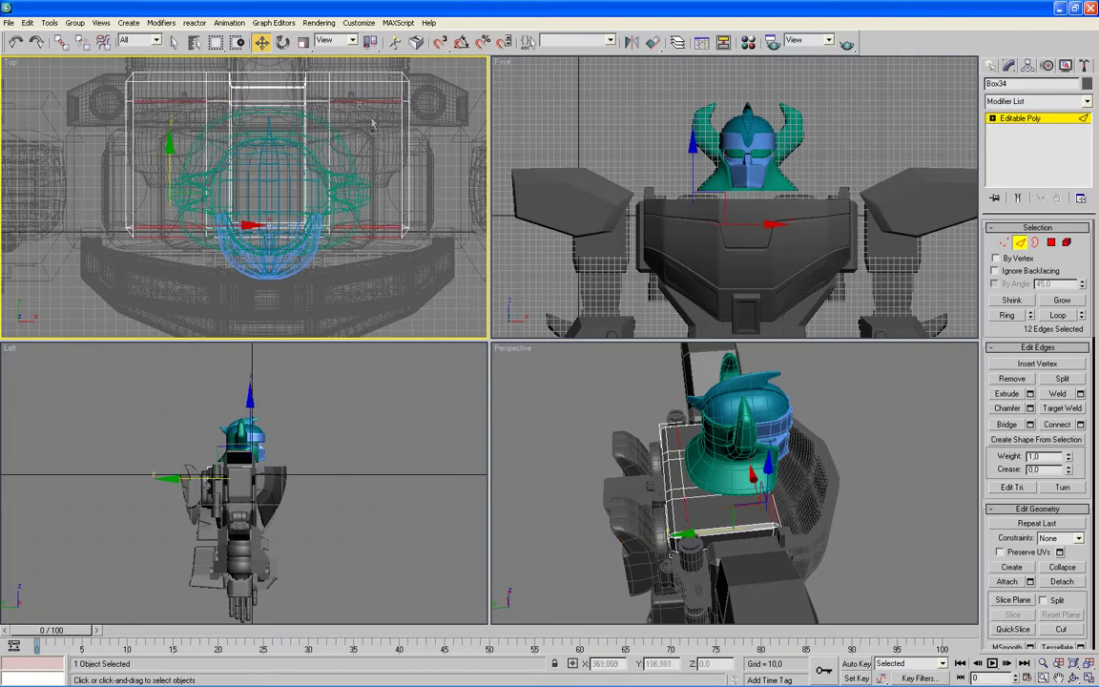
{"action": "left_click", "coordinate": [1081, 425]}
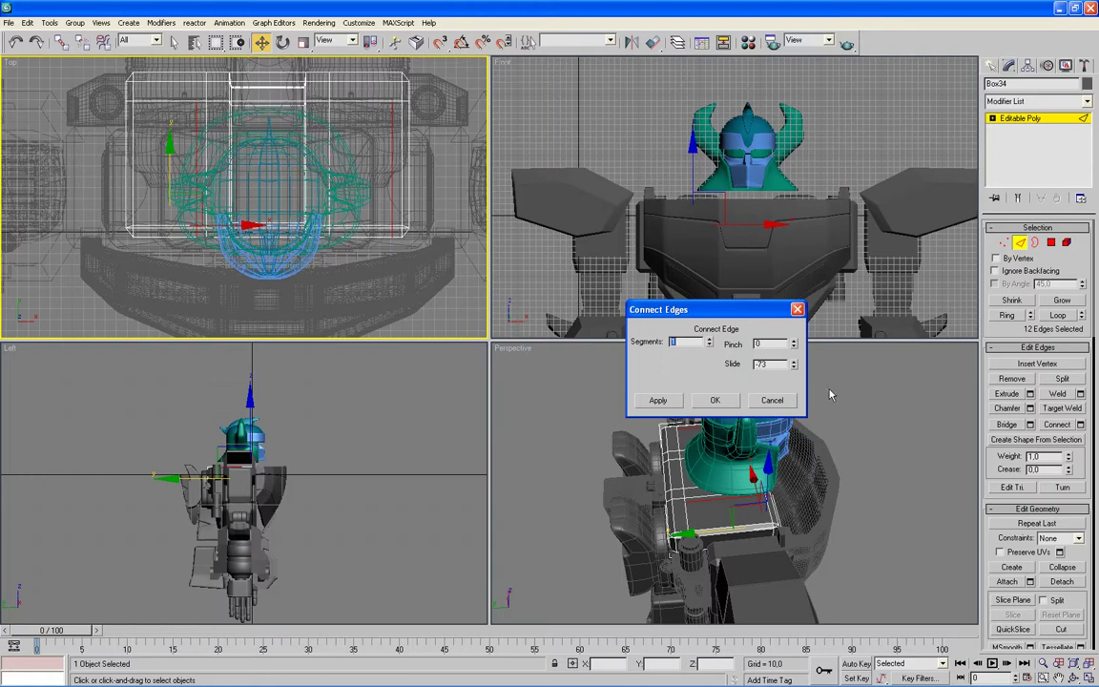
{"action": "right_click", "coordinate": [795, 368]}
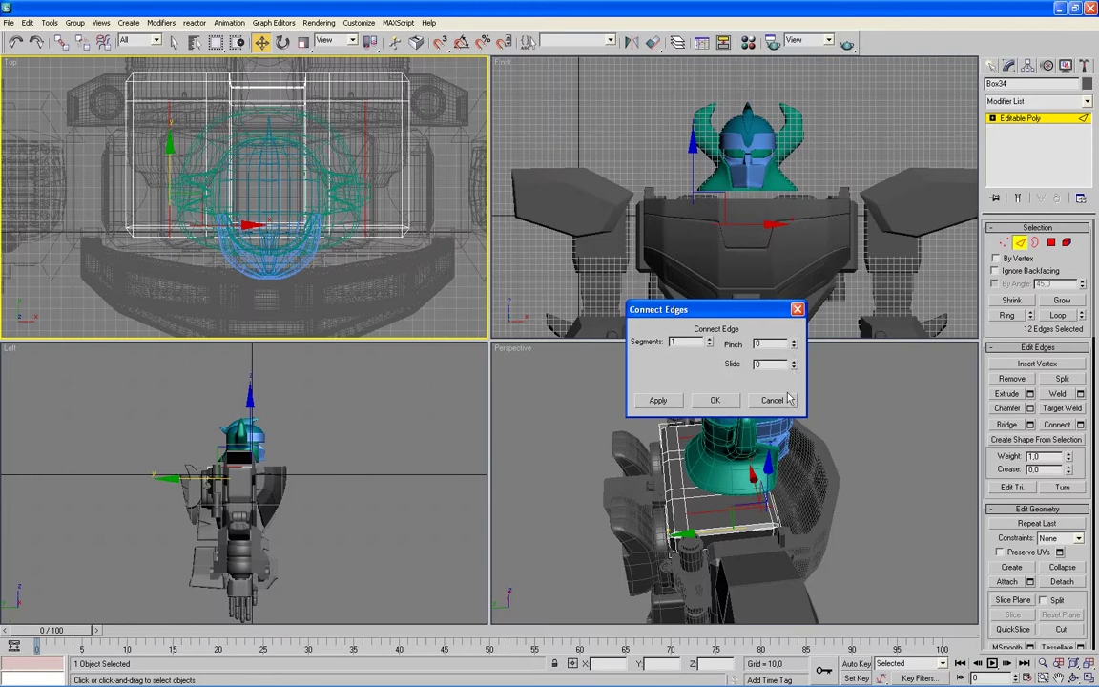
{"action": "left_click_drag", "start_coordinate": [792, 367], "coordinate": [794, 350]}
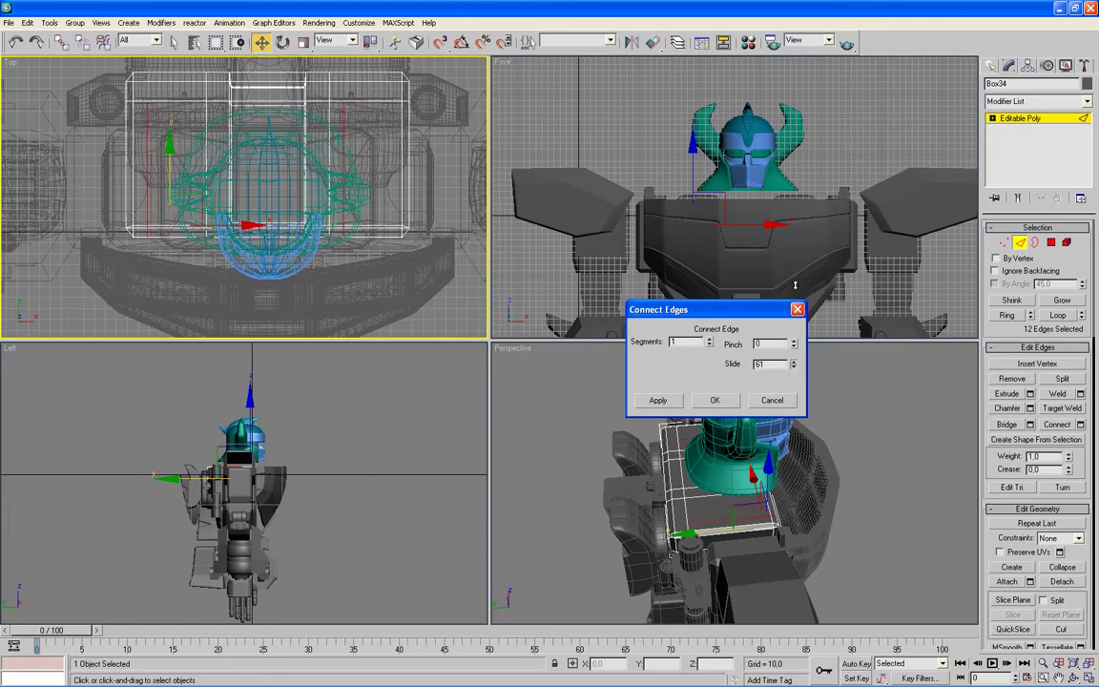
{"action": "left_click", "coordinate": [715, 399]}
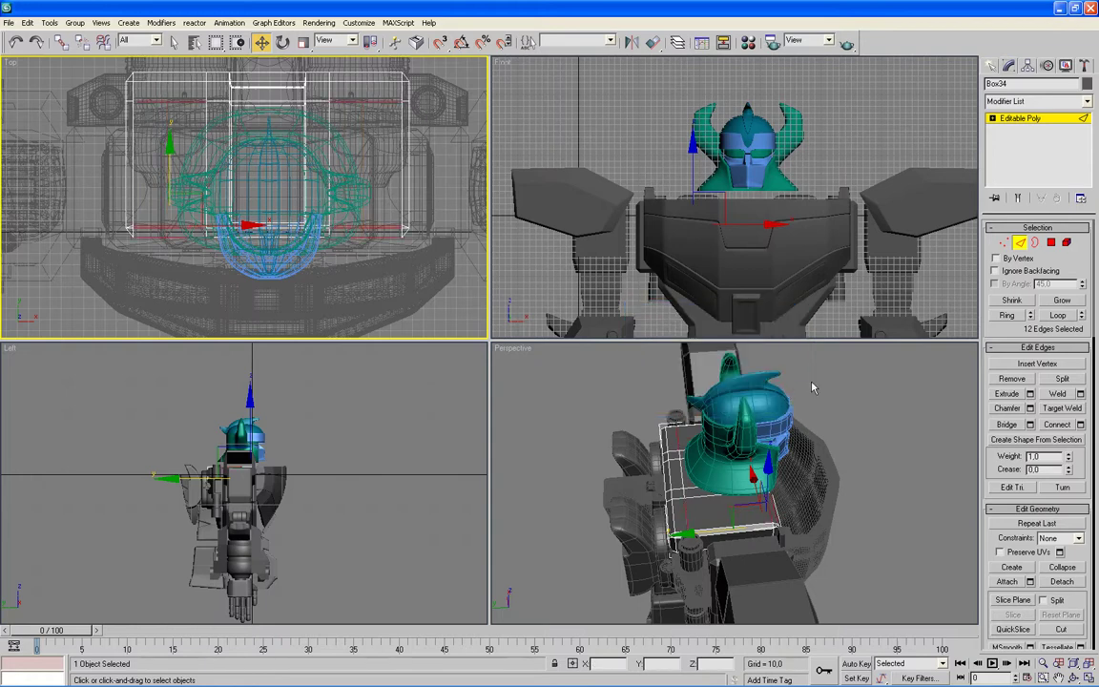
{"action": "left_click", "coordinate": [420, 284]}
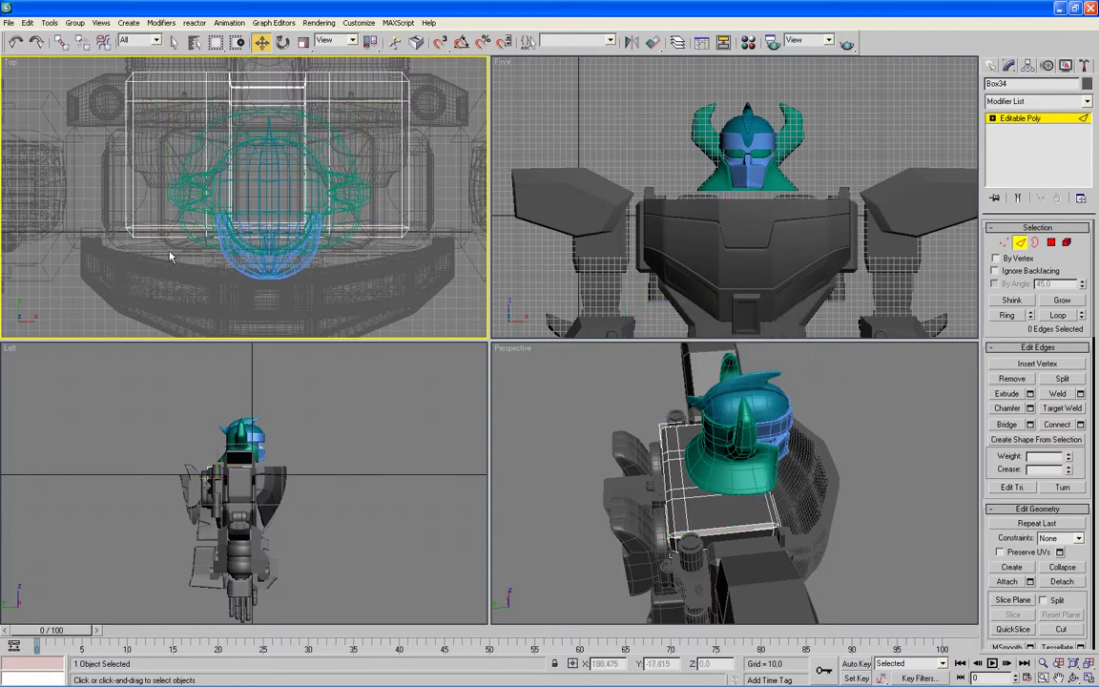
Connect the six left-side edges with a new edge at slide 82
{"action": "left_click_drag", "start_coordinate": [174, 102], "coordinate": [122, 216]}
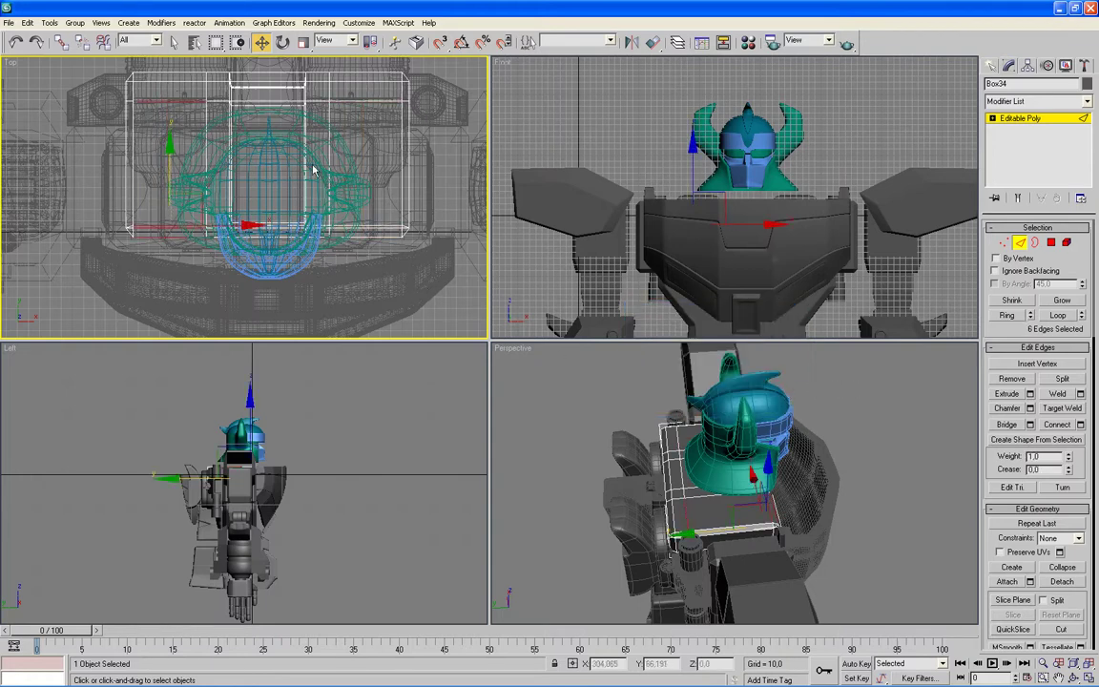
{"action": "left_click", "coordinate": [1081, 424]}
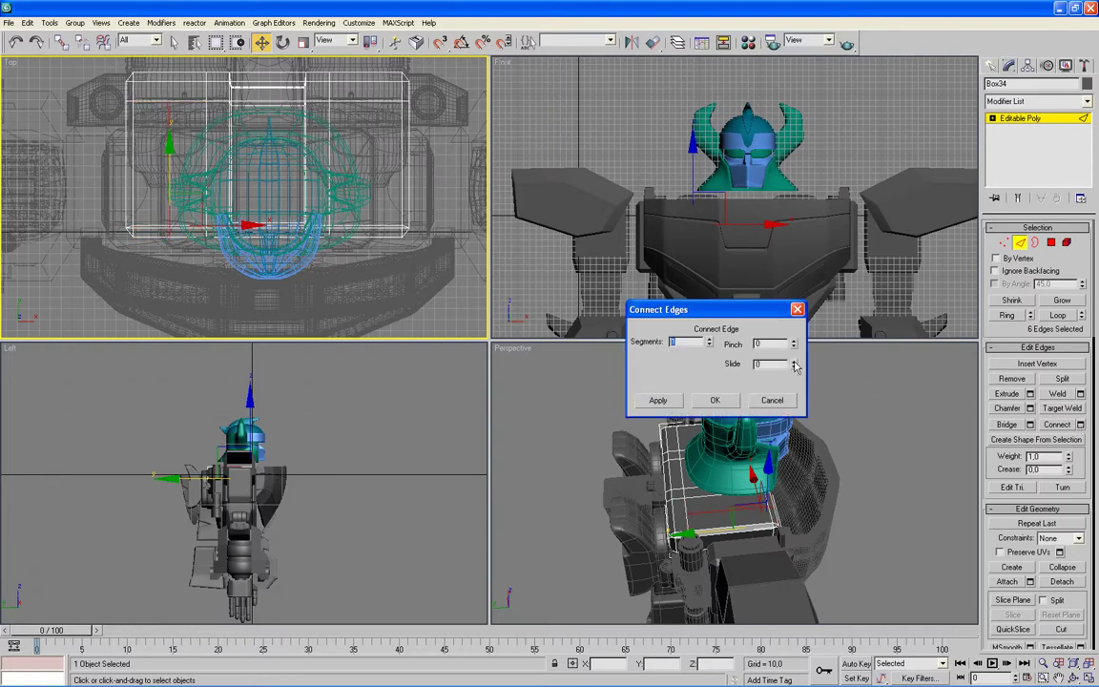
{"action": "mouse_move", "coordinate": [796, 365]}
{"action": "left_mouse_down"}
{"action": "mouse_move", "coordinate": [778, 252]}
{"action": "mouse_move", "coordinate": [778, 265]}
{"action": "left_mouse_up"}
{"action": "left_click", "coordinate": [693, 399]}
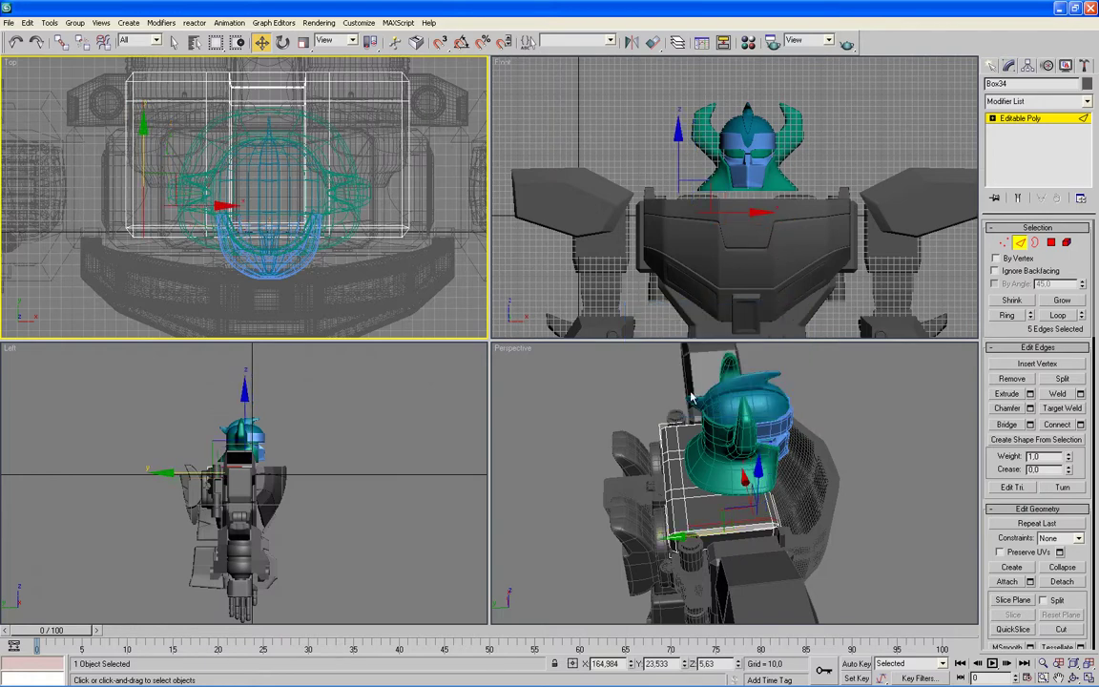
Add an edge near the top and connect again with slide 72
{"action": "left_click", "coordinate": [375, 103], "text": "ctrl"}
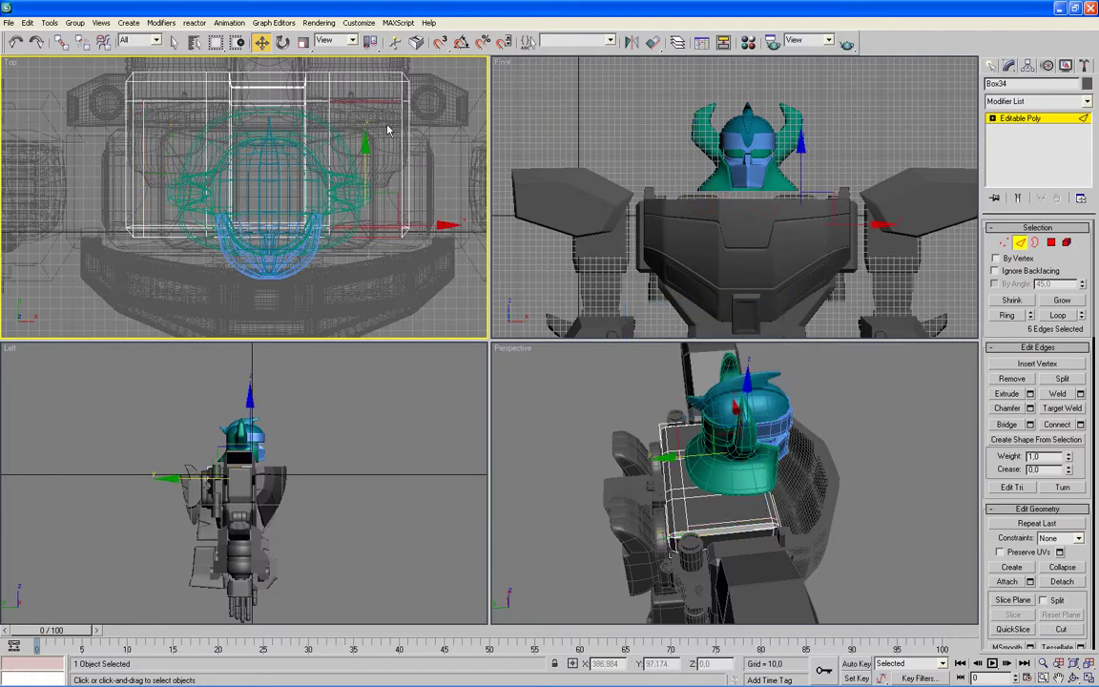
{"action": "left_click", "coordinate": [1081, 425]}
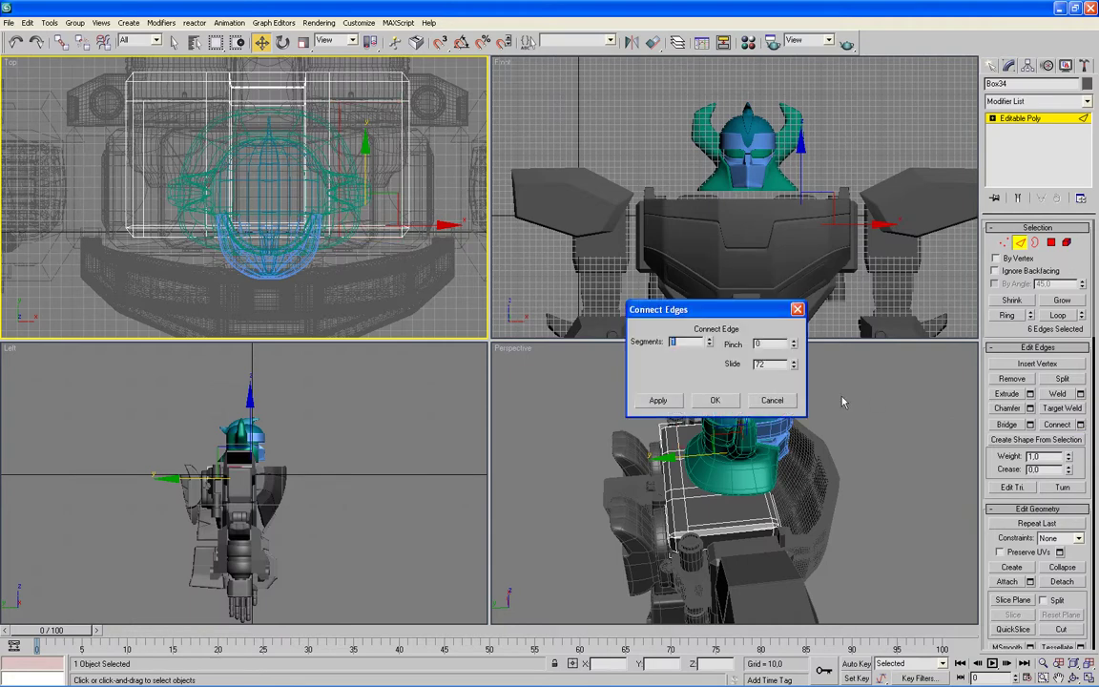
{"action": "double_click", "coordinate": [758, 364]}
{"action": "left_click", "coordinate": [728, 401]}
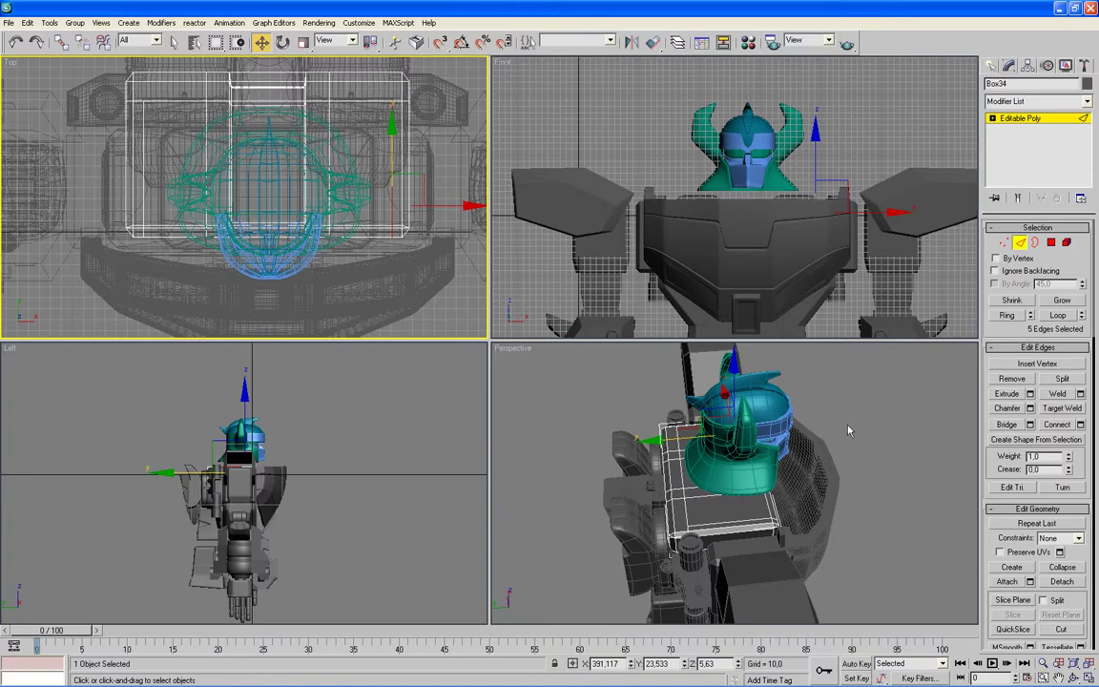
{"action": "left_click", "coordinate": [1050, 243]}
{"action": "middle_click_drag", "start_coordinate": [824, 454], "coordinate": [832, 436], "text": "alt"}
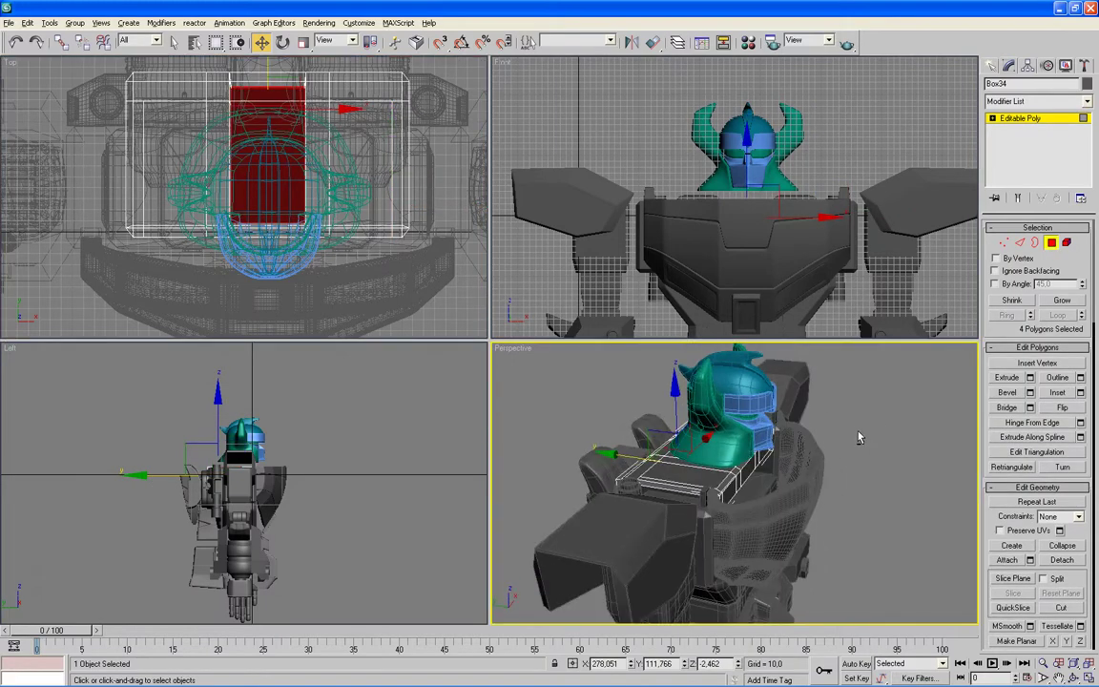
Delete the polygon strips at the chest box's left and right ends
{"action": "key", "text": "alt+w"}
{"action": "middle_click_drag", "start_coordinate": [702, 401], "coordinate": [690, 419], "text": "alt"}
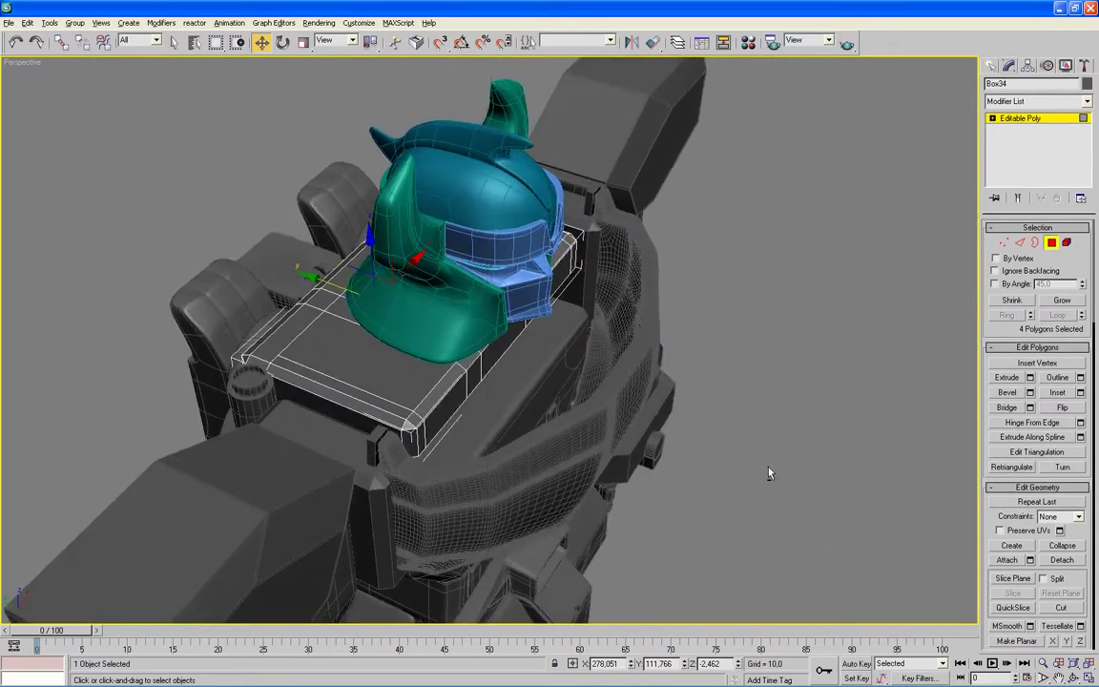
{"action": "key", "text": "alt+w"}
{"action": "middle_click", "coordinate": [456, 287]}
{"action": "key", "text": "alt+w"}
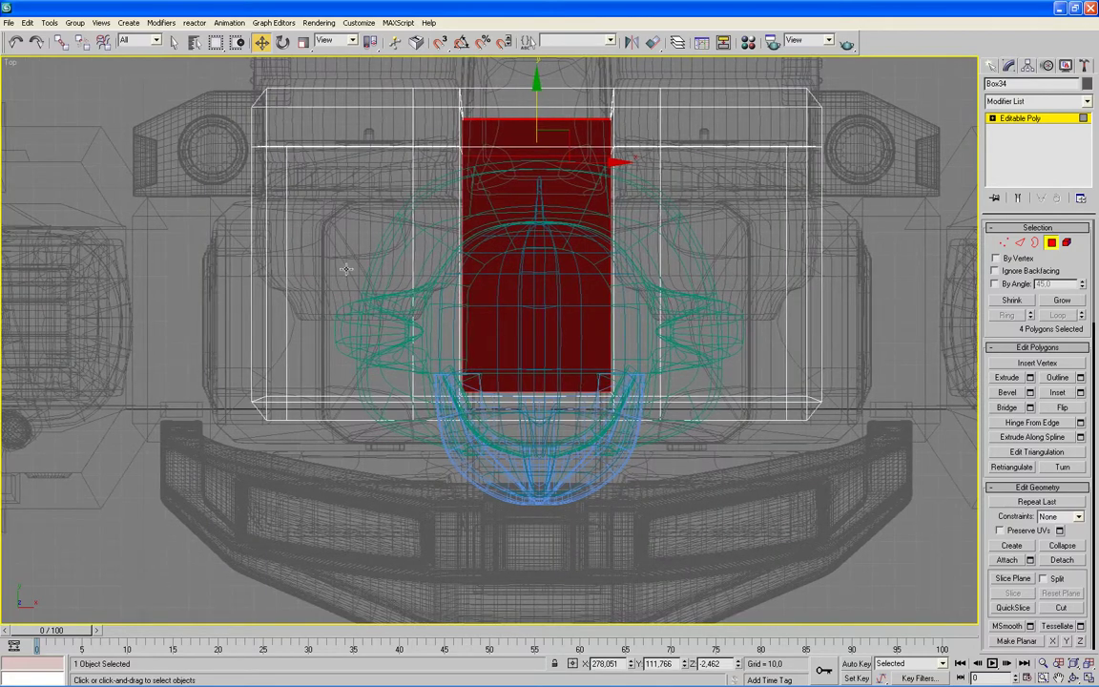
{"action": "left_click_drag", "start_coordinate": [238, 133], "coordinate": [277, 434]}
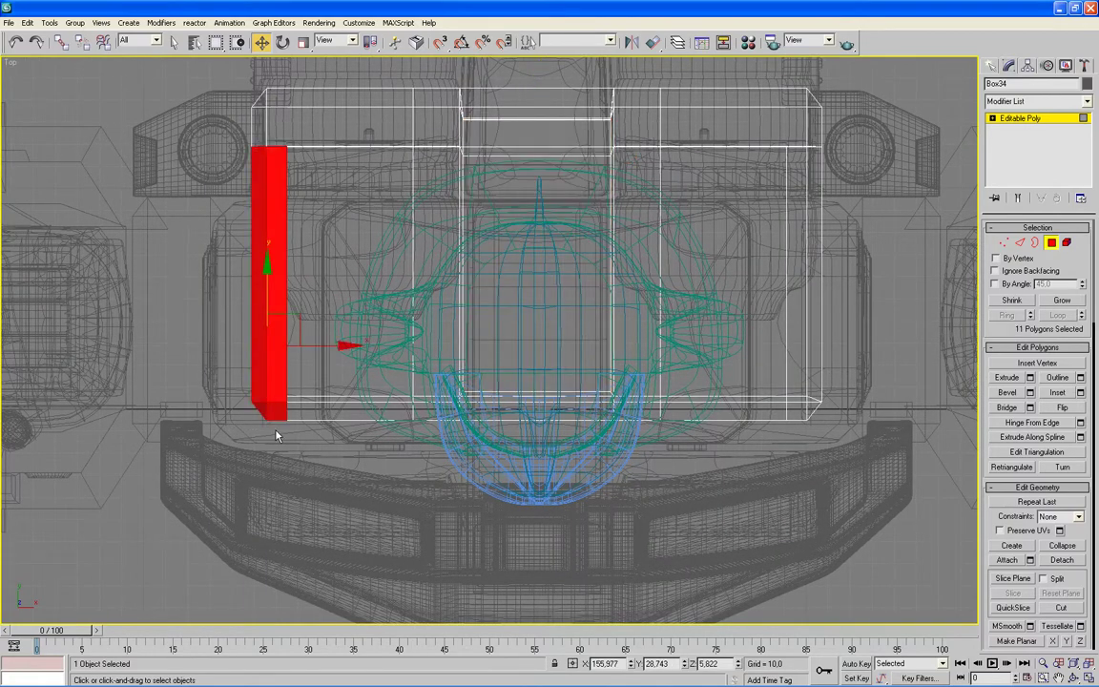
{"action": "key", "text": "Delete"}
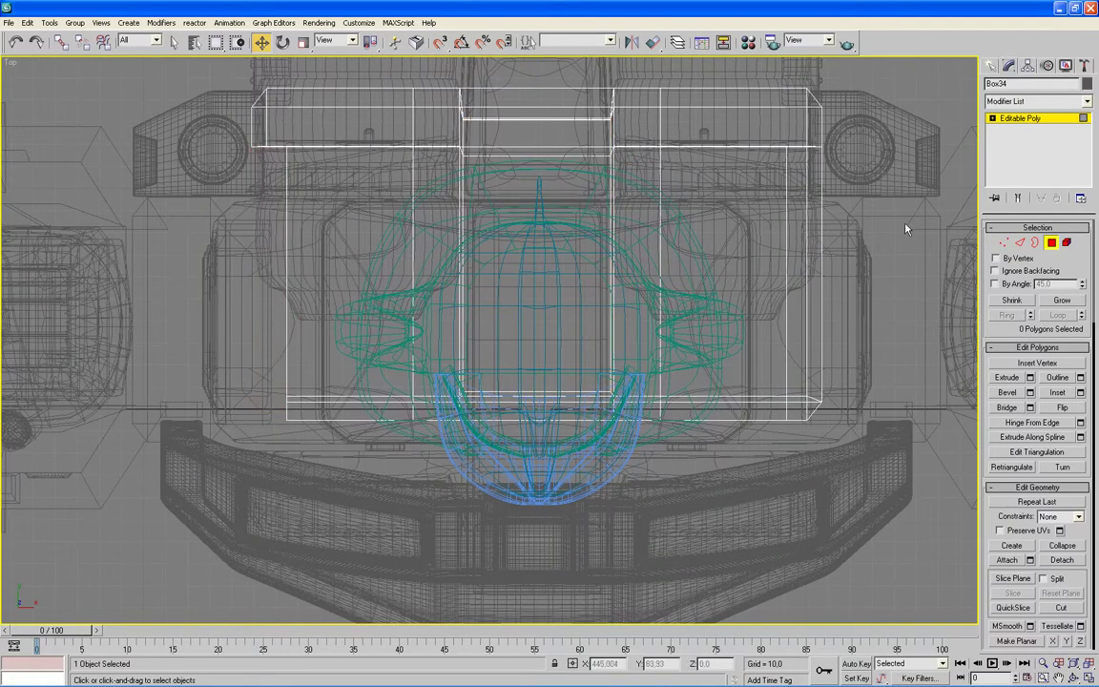
{"action": "left_click_drag", "start_coordinate": [810, 385], "coordinate": [802, 430]}
{"action": "key", "text": "Delete"}
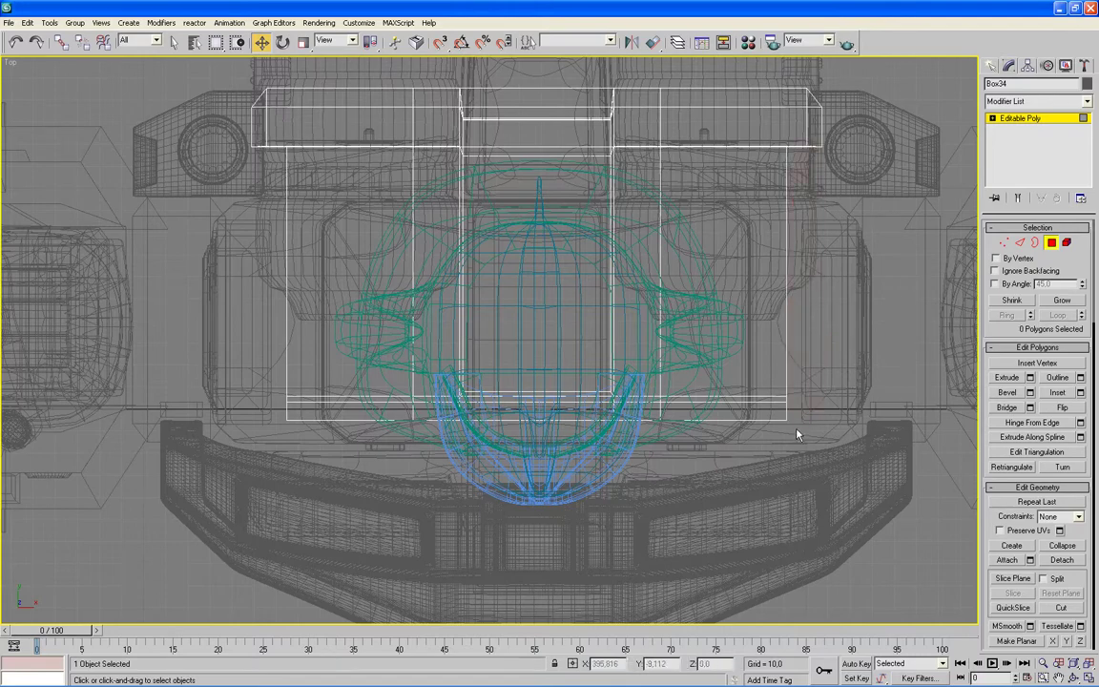
Hide all objects except the chest box using Hide Unselected
{"action": "key", "text": "alt+w"}
{"action": "left_click", "coordinate": [797, 451]}
{"action": "key", "text": "alt+w"}
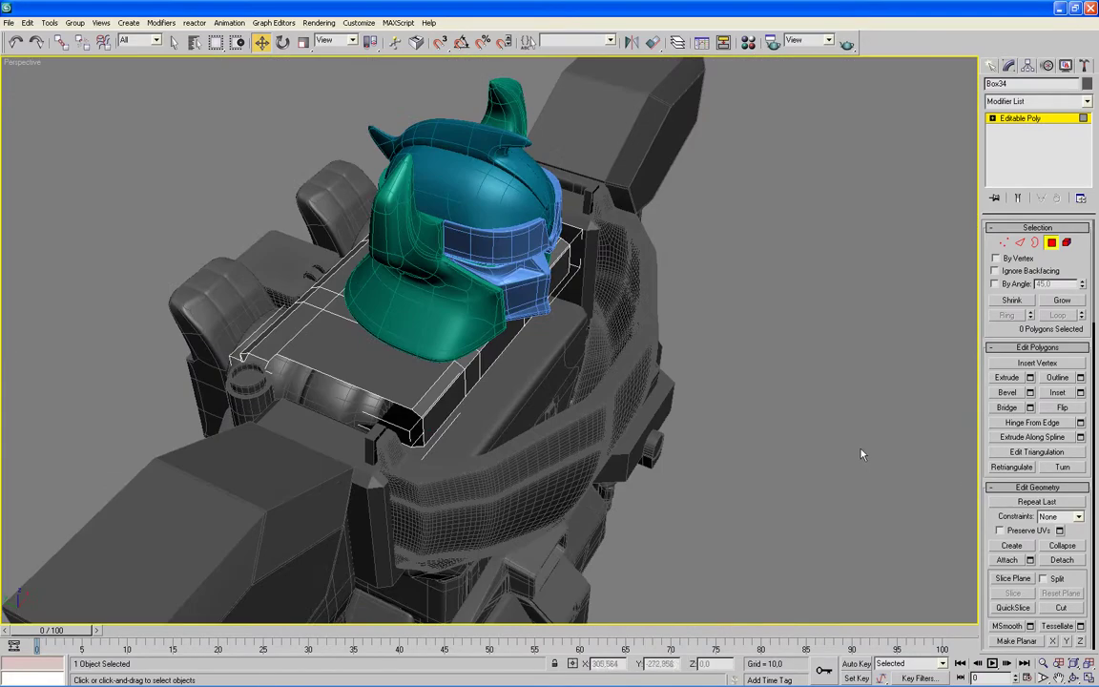
{"action": "middle_click_drag", "start_coordinate": [843, 455], "coordinate": [833, 435], "text": "alt"}
{"action": "mouse_move", "coordinate": [831, 392]}
{"action": "middle_mouse_down", "text": "alt"}
{"action": "mouse_move", "coordinate": [791, 425]}
{"action": "mouse_move", "coordinate": [780, 429]}
{"action": "mouse_move", "coordinate": [780, 417]}
{"action": "mouse_move", "coordinate": [774, 442]}
{"action": "mouse_move", "coordinate": [767, 364]}
{"action": "middle_mouse_up", "text": "alt"}
{"action": "right_click", "coordinate": [887, 387]}
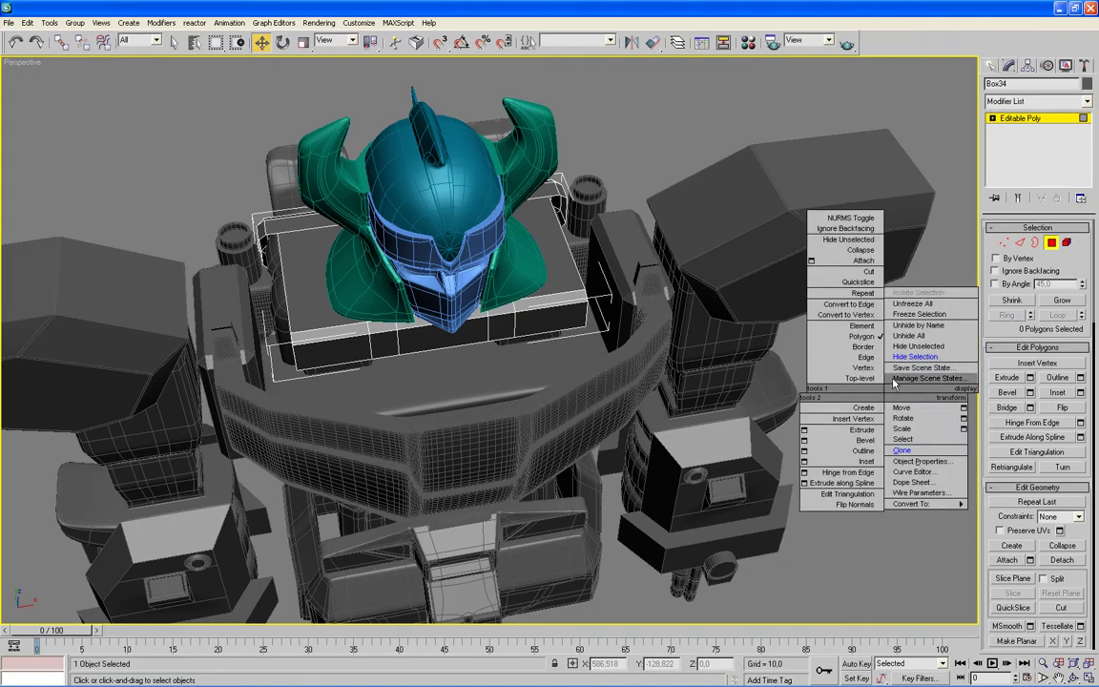
{"action": "left_click", "coordinate": [901, 346]}
Frame the isolated box and create a new polygon closing one open end face
{"action": "mouse_move", "coordinate": [899, 353]}
{"action": "middle_mouse_down", "text": "alt"}
{"action": "mouse_move", "coordinate": [726, 387]}
{"action": "mouse_move", "coordinate": [773, 352]}
{"action": "mouse_move", "coordinate": [719, 373]}
{"action": "middle_mouse_up", "text": "alt"}
{"action": "scroll", "coordinate": [668, 378], "scroll_direction": "up", "scroll_amount": 5}
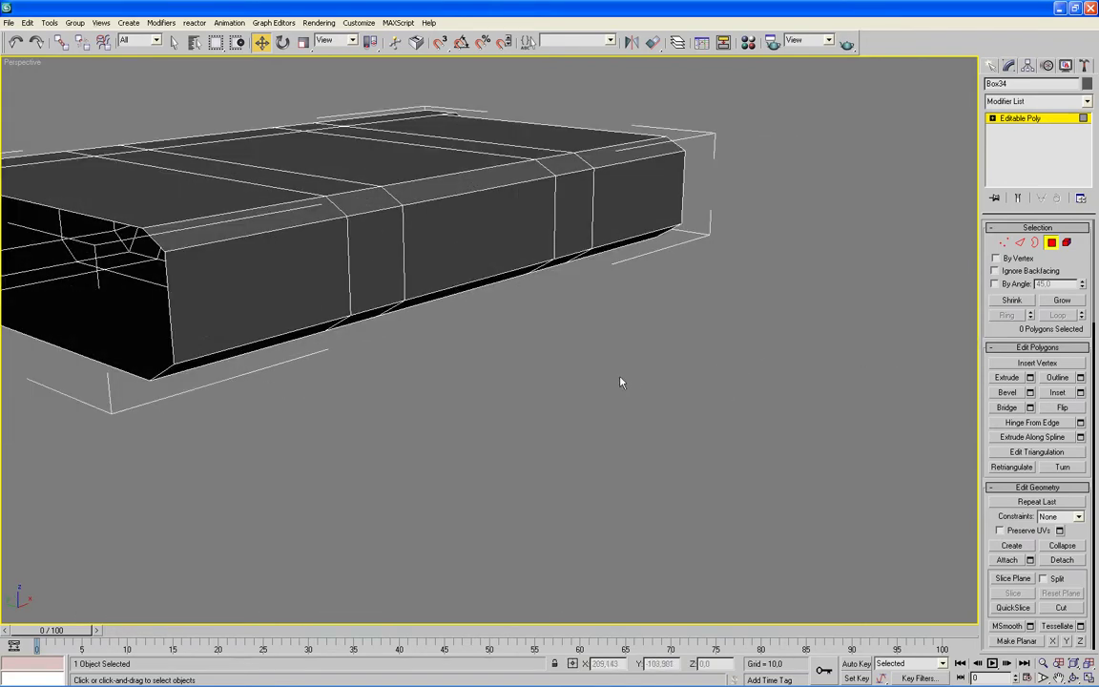
{"action": "key", "text": "z"}
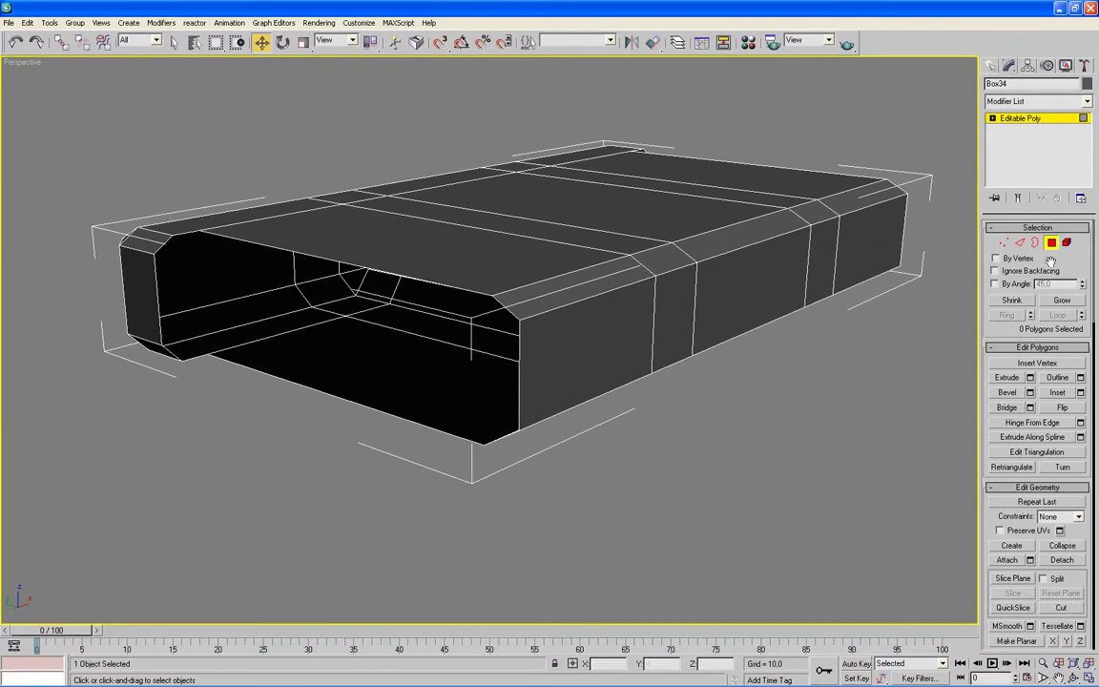
{"action": "left_click", "coordinate": [1010, 546]}
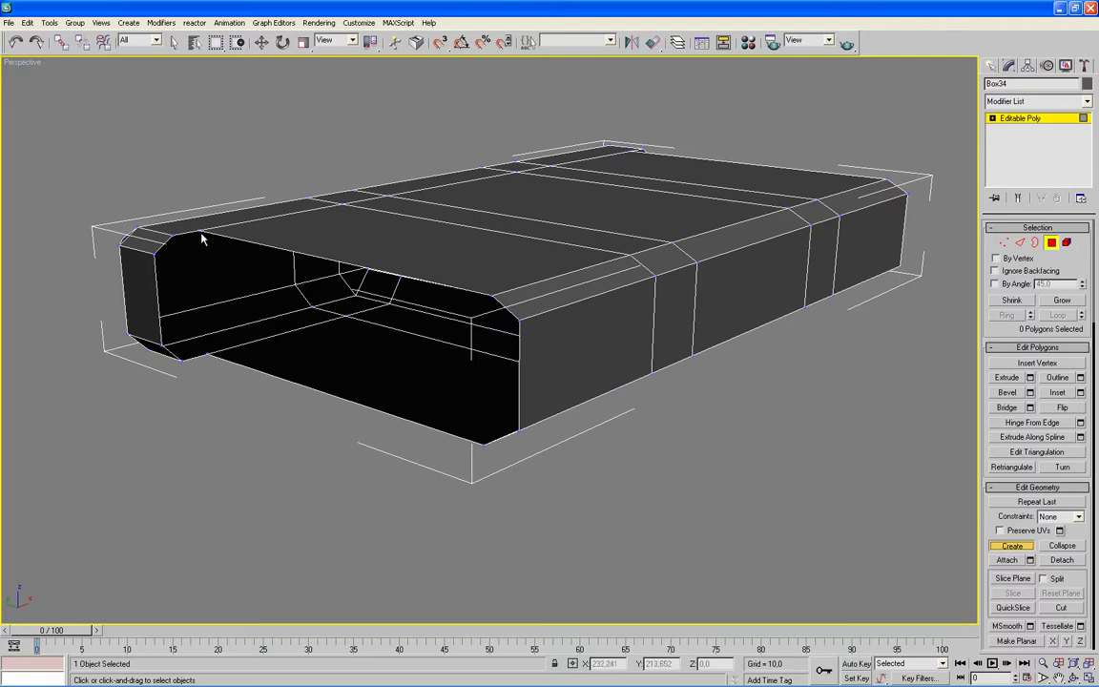
{"action": "left_click", "coordinate": [199, 232]}
{"action": "left_click", "coordinate": [181, 360]}
{"action": "left_click", "coordinate": [162, 346]}
{"action": "left_click", "coordinate": [163, 250]}
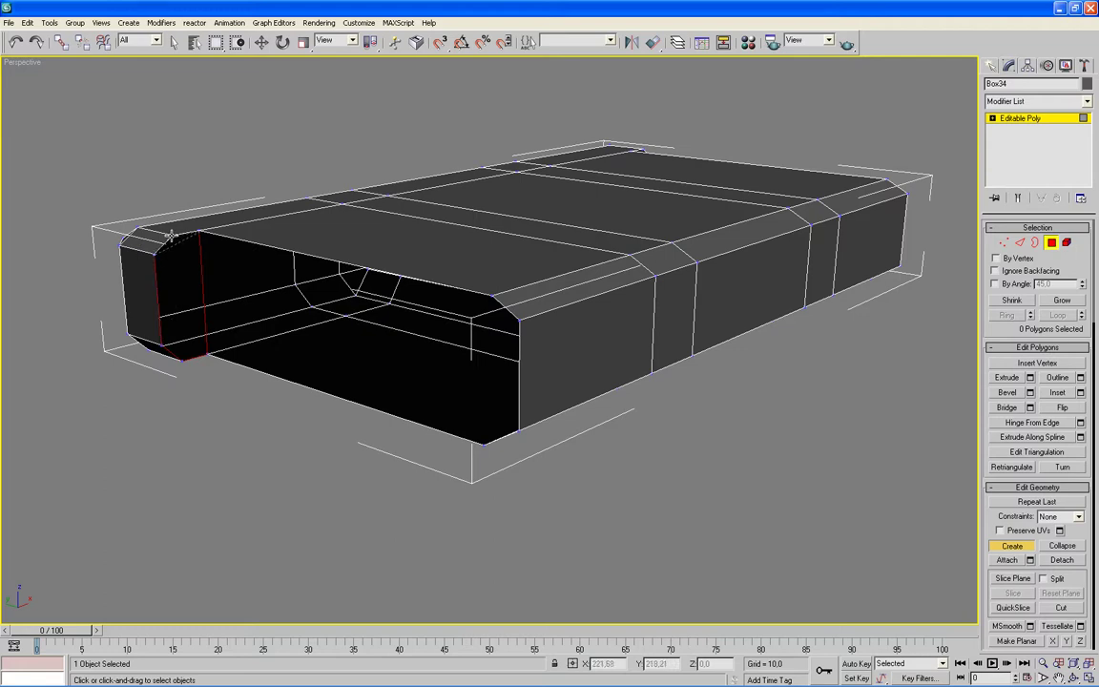
{"action": "left_click", "coordinate": [198, 231]}
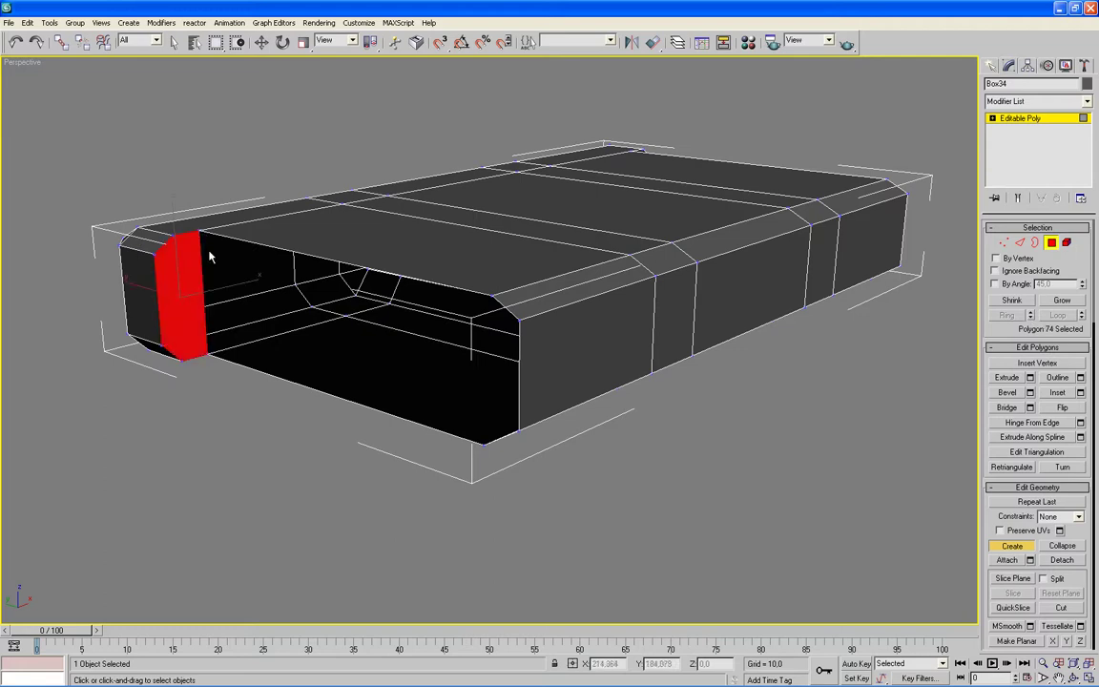
Create a front patch polygon across the adjacent opening
{"action": "left_click", "coordinate": [207, 354]}
{"action": "left_click", "coordinate": [484, 443]}
{"action": "left_click", "coordinate": [520, 430]}
{"action": "left_click", "coordinate": [518, 319]}
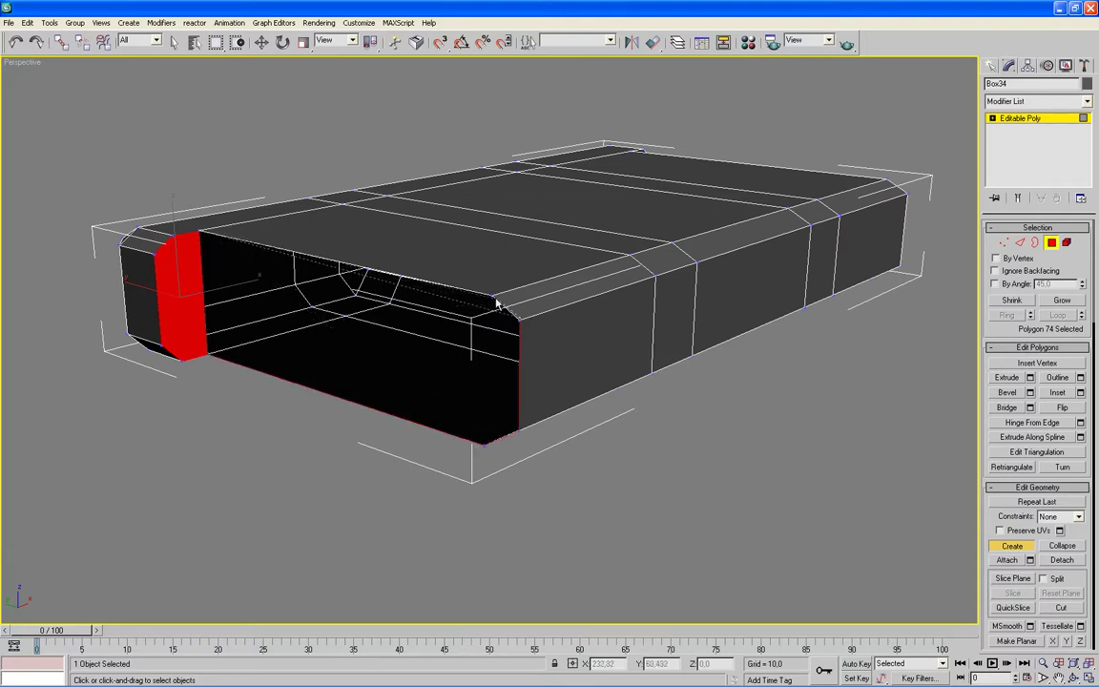
{"action": "left_click", "coordinate": [203, 235]}
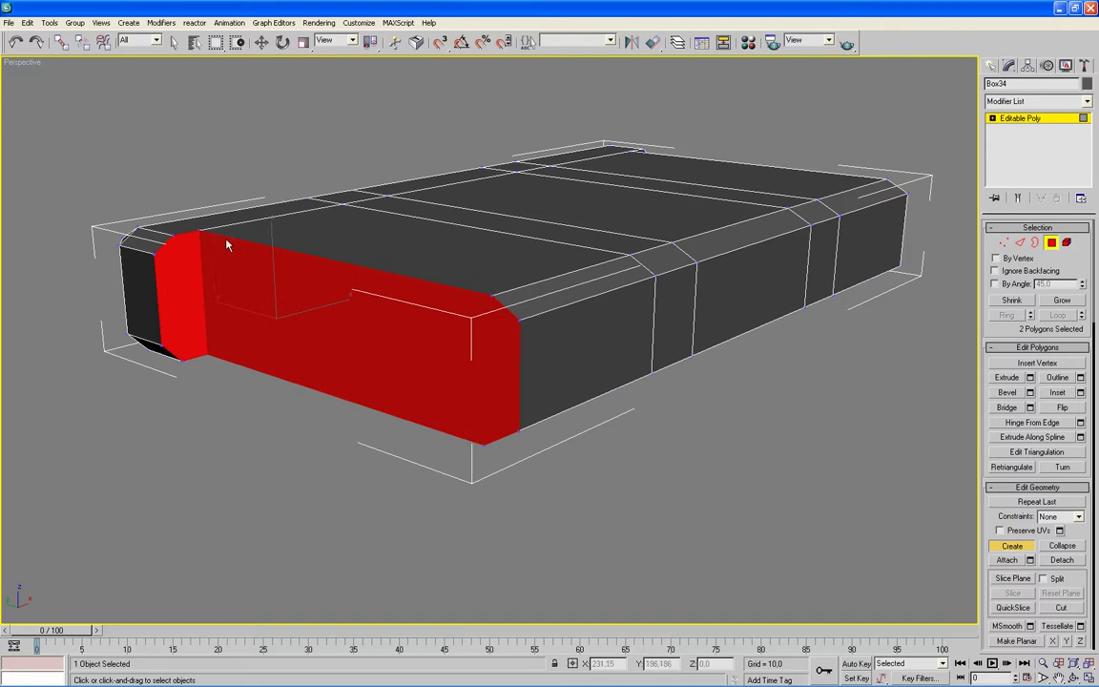
{"action": "key", "text": "w"}
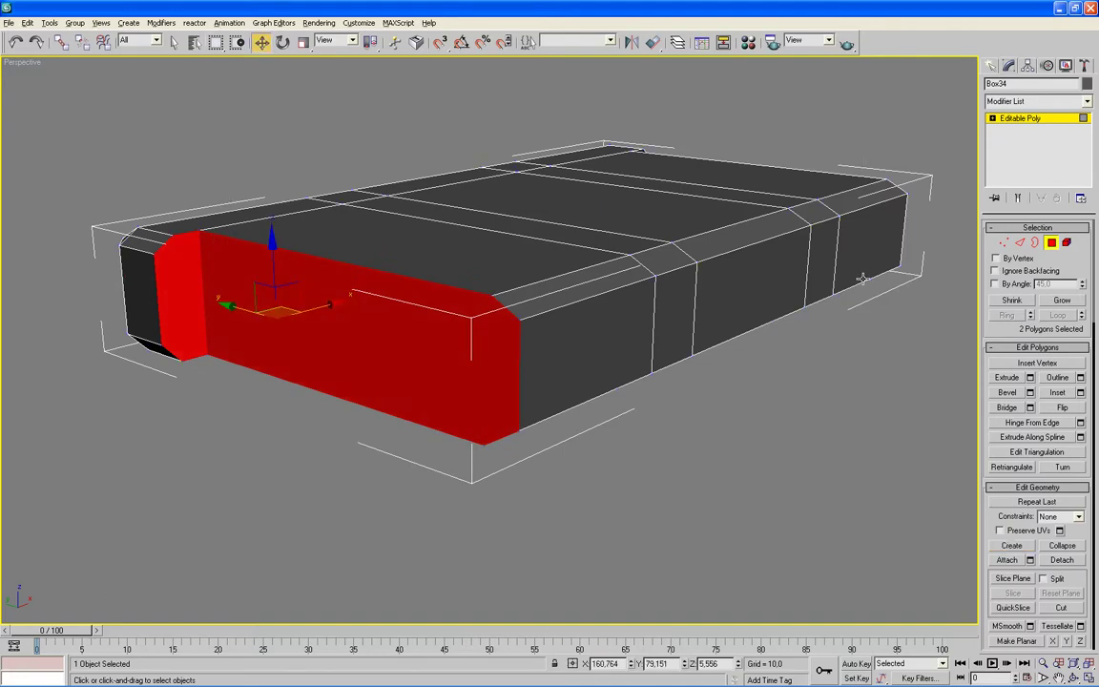
On the opposite side, create a polygon closing the side chamfer gap
{"action": "middle_click_drag", "start_coordinate": [861, 278], "coordinate": [760, 288], "text": "alt"}
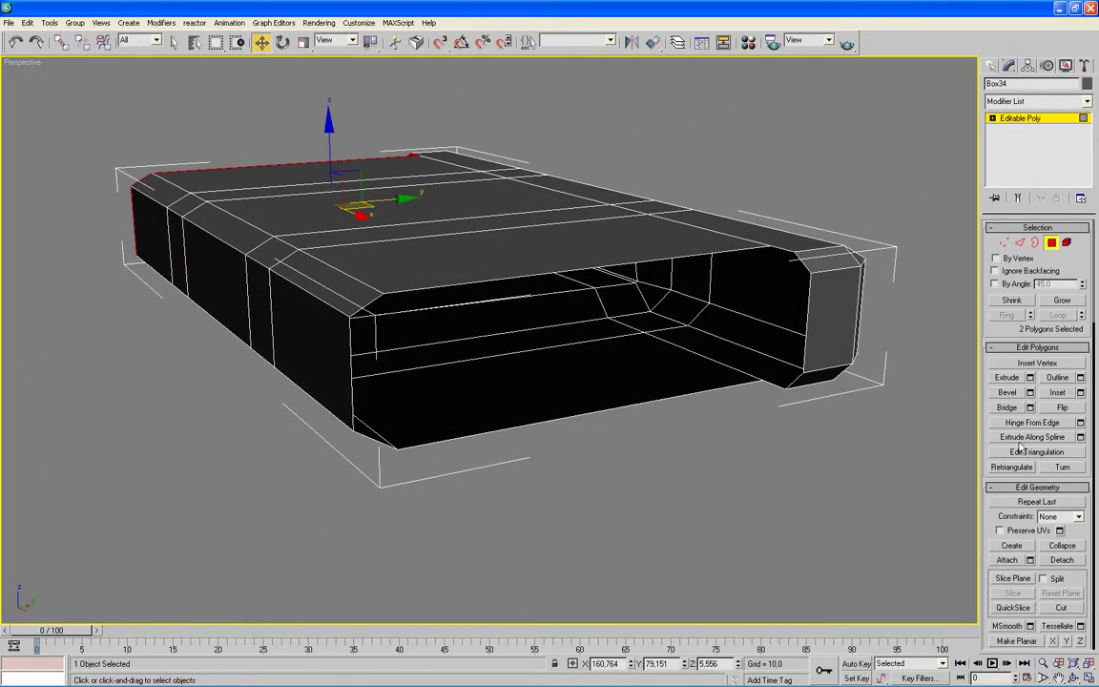
{"action": "left_click", "coordinate": [1010, 545]}
{"action": "left_click", "coordinate": [769, 251]}
{"action": "left_click", "coordinate": [762, 382]}
{"action": "left_click", "coordinate": [787, 388]}
{"action": "left_click", "coordinate": [801, 371]}
{"action": "left_click", "coordinate": [809, 261]}
{"action": "left_click", "coordinate": [775, 251]}
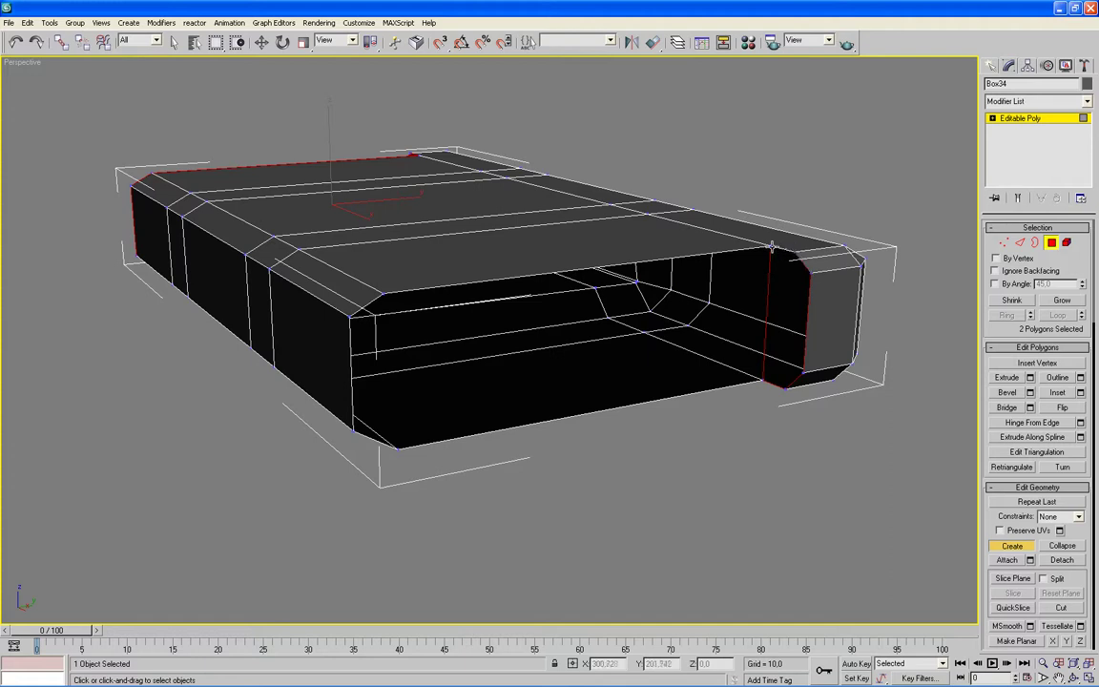
{"action": "left_click", "coordinate": [771, 247]}
Create the front polygon across the remaining opening and exit Polygon mode
{"action": "left_click", "coordinate": [764, 380]}
{"action": "left_click", "coordinate": [399, 446]}
{"action": "left_click", "coordinate": [353, 428]}
{"action": "left_click", "coordinate": [349, 316]}
{"action": "left_click", "coordinate": [773, 246]}
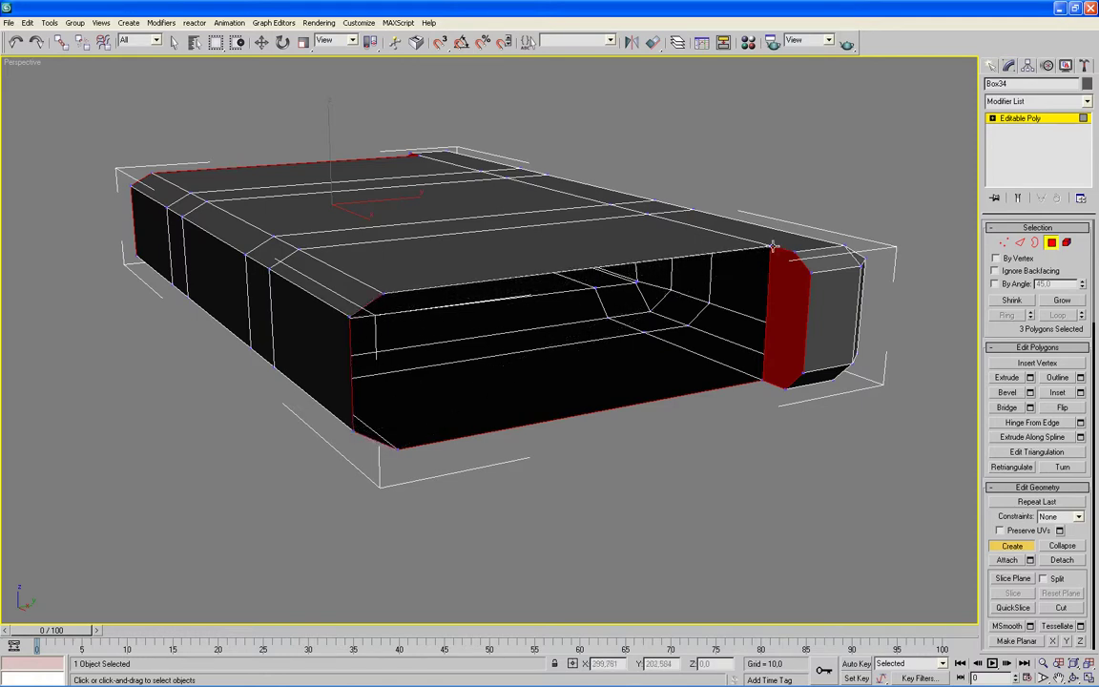
{"action": "left_click", "coordinate": [772, 247]}
{"action": "left_click", "coordinate": [1051, 243]}
Select the box's middle vertex columns and try an outward scale, then undo it
{"action": "key", "text": "r"}
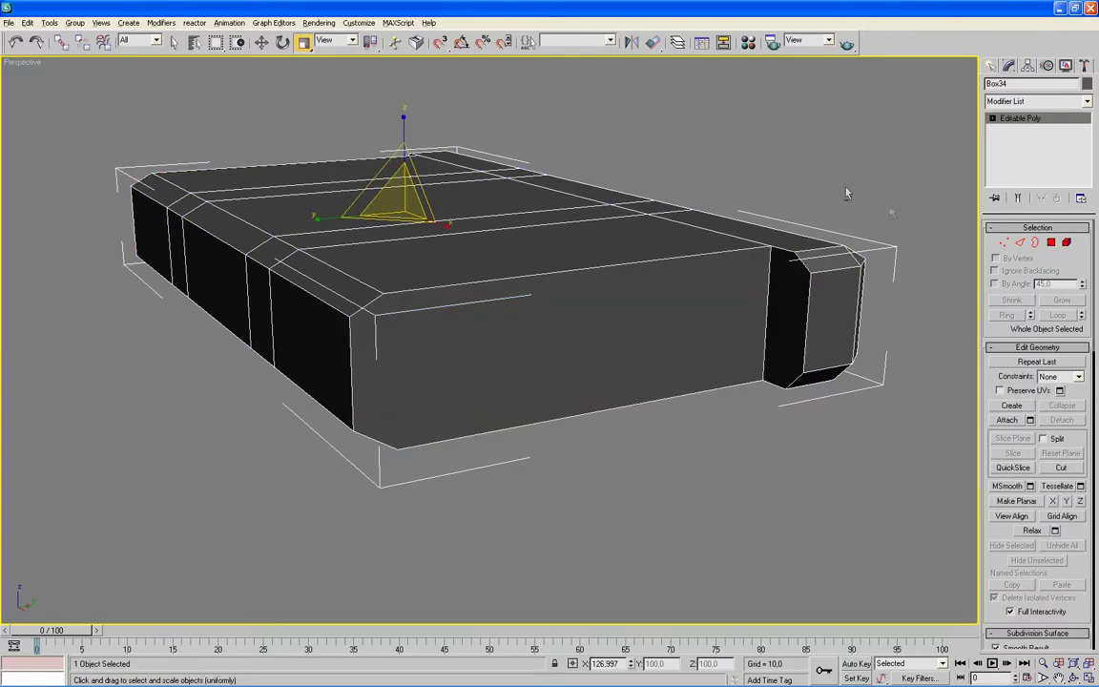
{"action": "middle_click_drag", "start_coordinate": [758, 172], "coordinate": [843, 208], "text": "alt"}
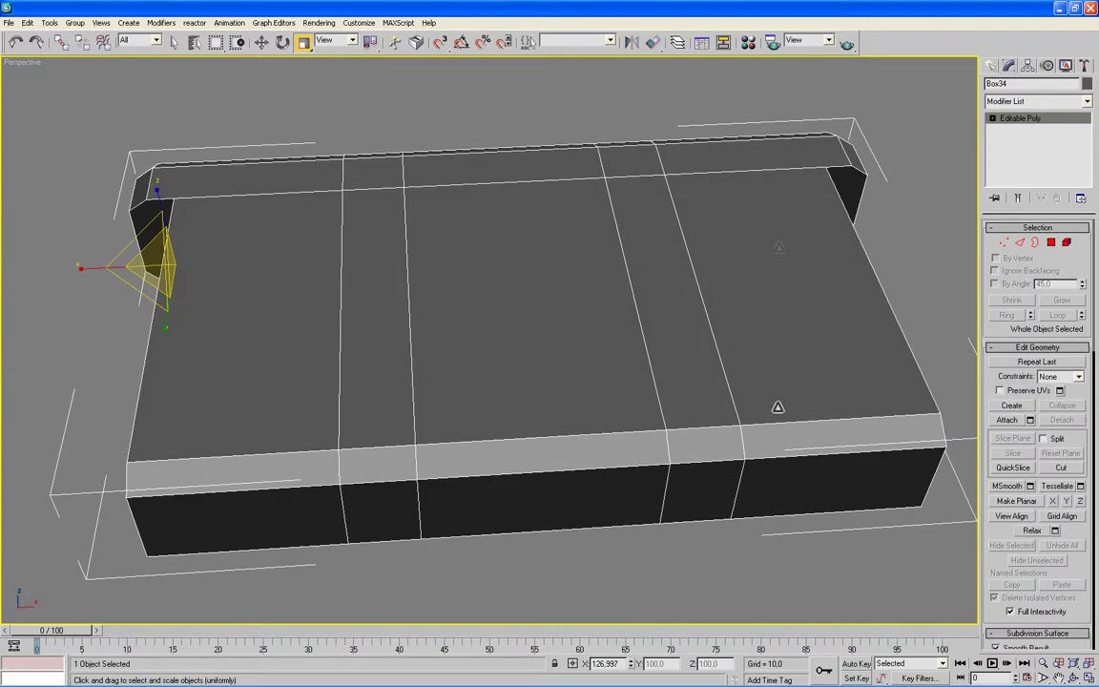
{"action": "key", "text": "alt+w"}
{"action": "left_click", "coordinate": [261, 42]}
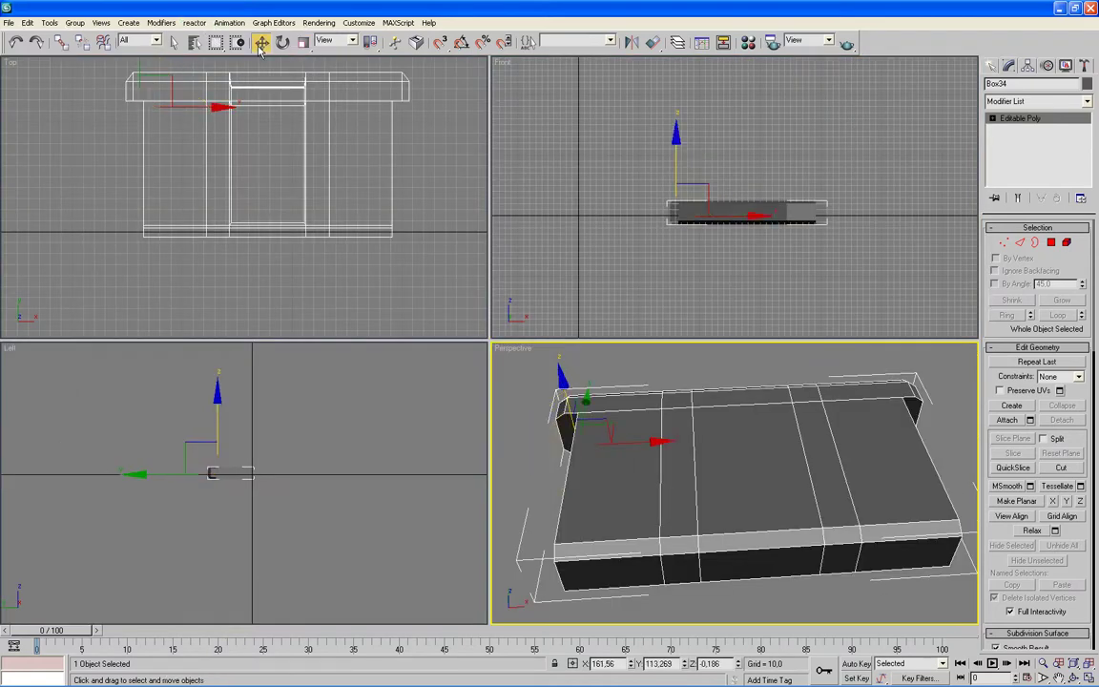
{"action": "key", "text": "4"}
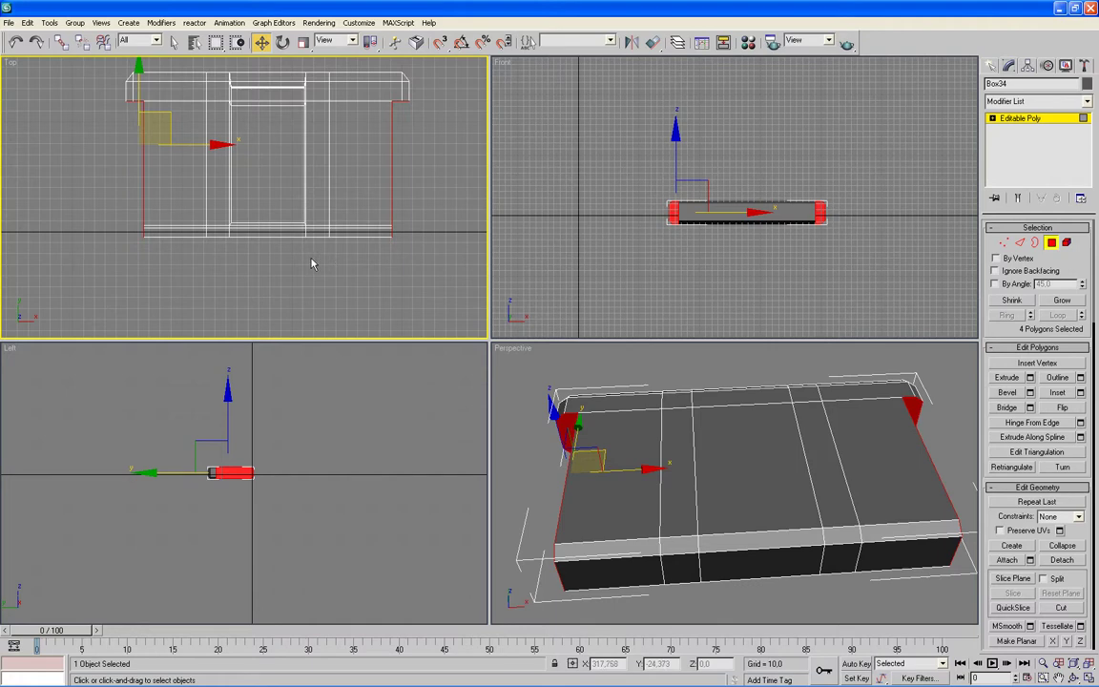
{"action": "left_click", "coordinate": [323, 202]}
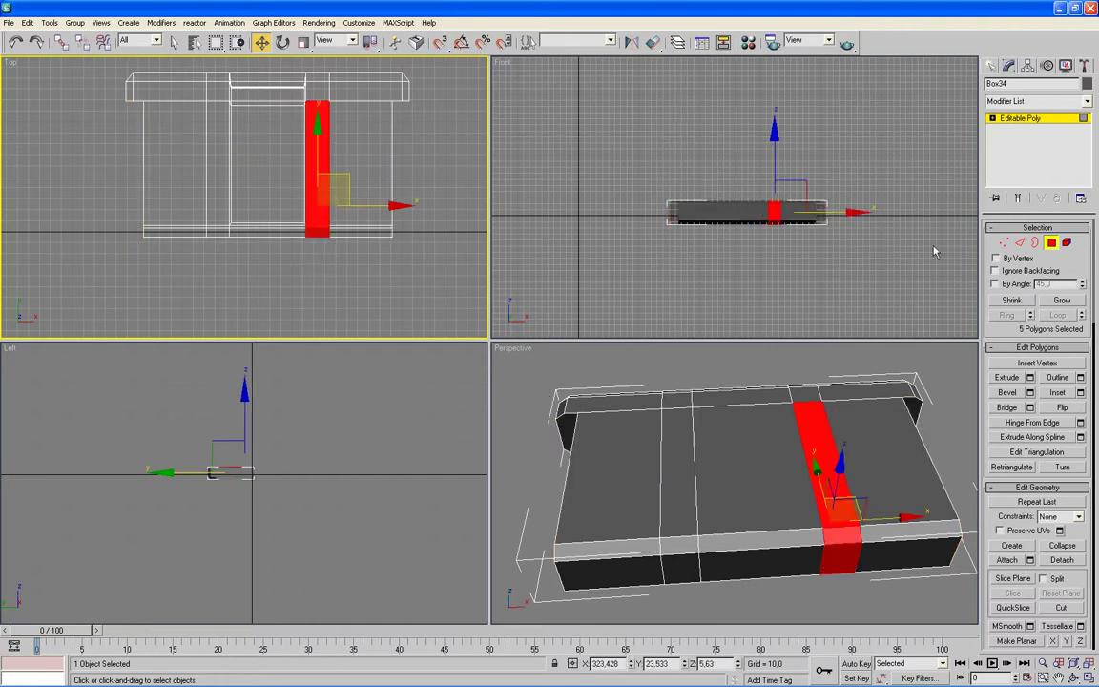
{"action": "key", "text": "1"}
{"action": "left_click_drag", "start_coordinate": [345, 98], "coordinate": [181, 238]}
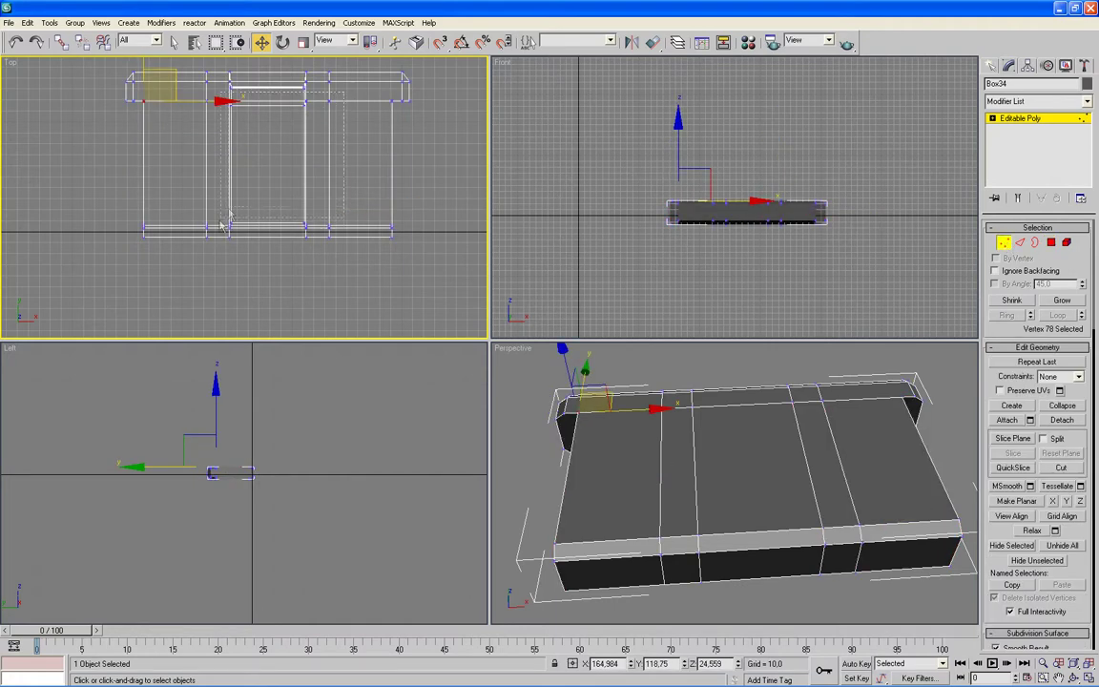
{"action": "left_click", "coordinate": [302, 48]}
{"action": "left_click_drag", "start_coordinate": [322, 168], "coordinate": [364, 184]}
{"action": "key", "text": "ctrl+z"}
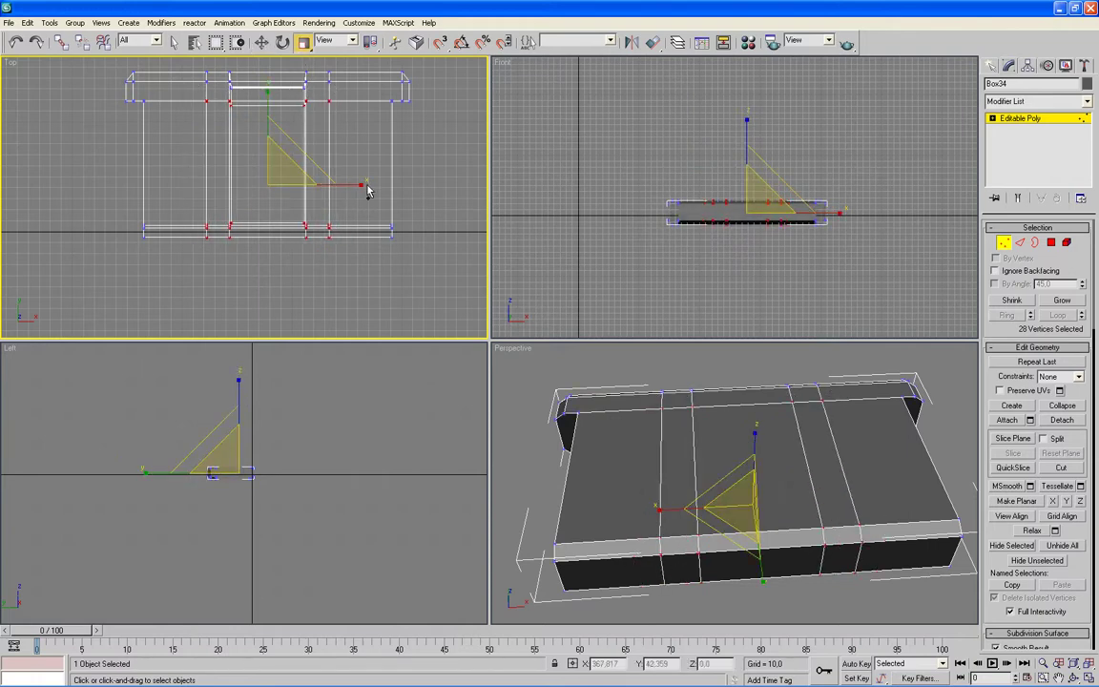
Reselect the vertex columns in the Top view and scale them outward along X to about 130%
{"action": "scroll", "coordinate": [365, 182], "scroll_direction": "up", "scroll_amount": 2}
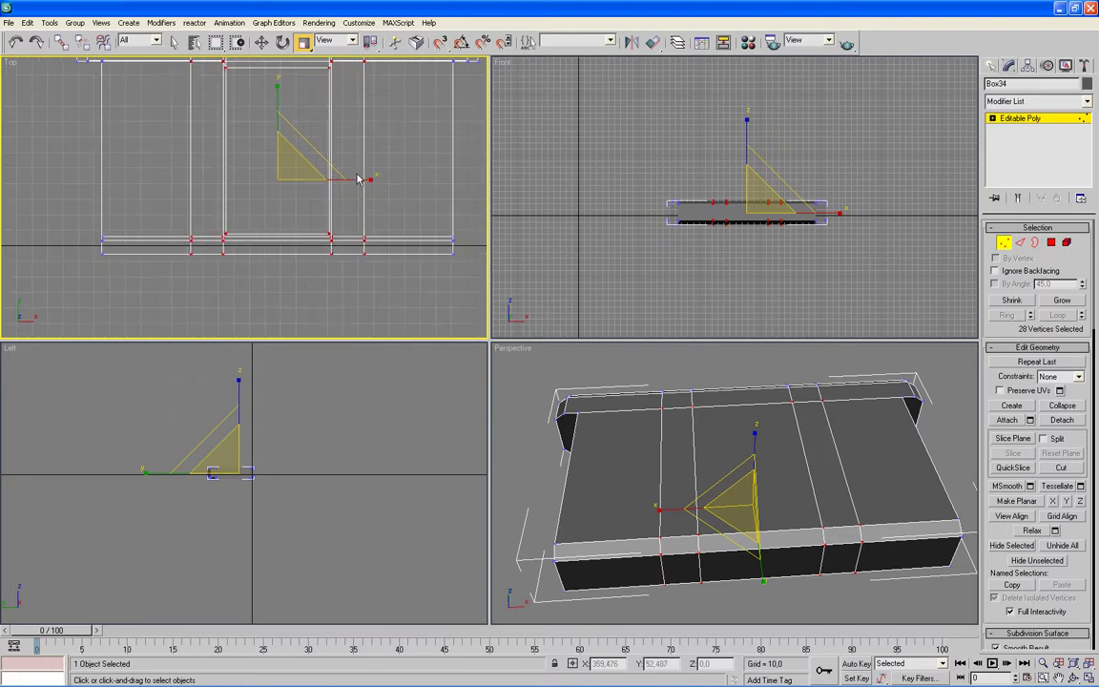
{"action": "key", "text": "alt+w"}
{"action": "scroll", "coordinate": [392, 177], "scroll_direction": "down", "scroll_amount": 2}
{"action": "left_click", "coordinate": [299, 226]}
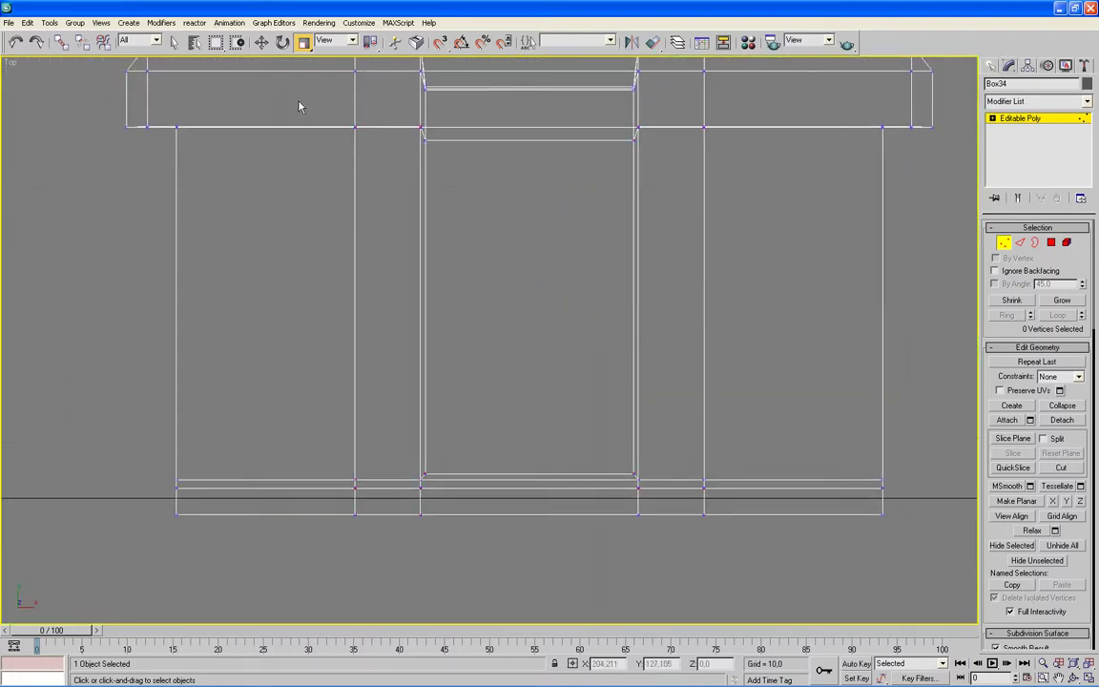
{"action": "left_click_drag", "start_coordinate": [299, 105], "coordinate": [434, 523]}
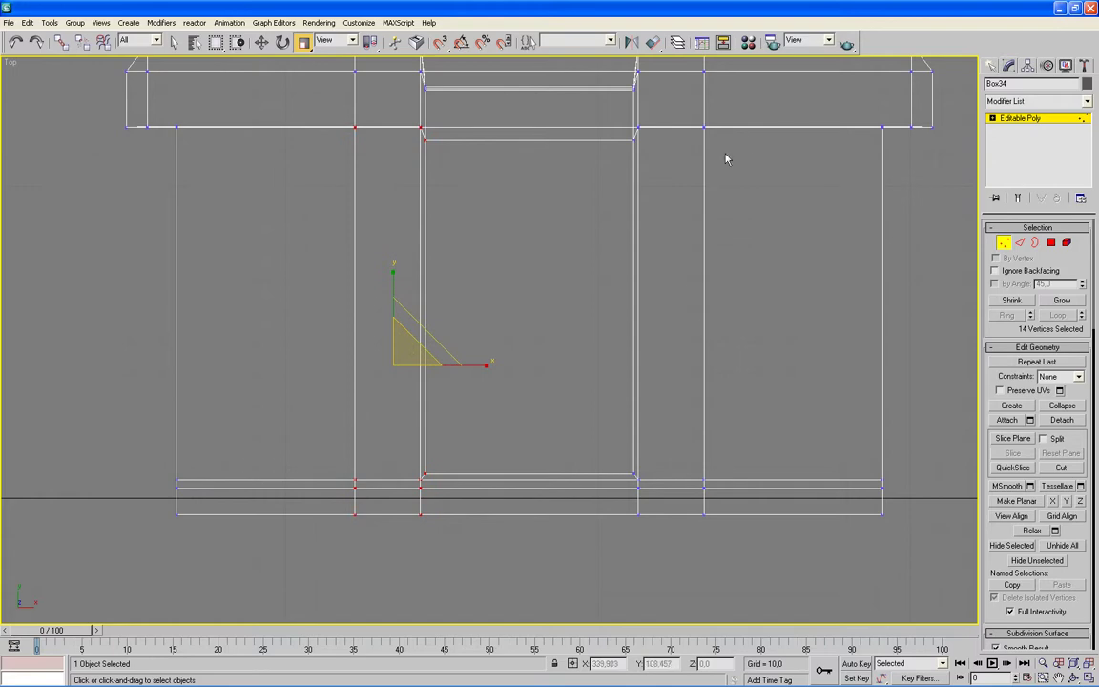
{"action": "left_click_drag", "start_coordinate": [746, 119], "coordinate": [579, 526], "text": "ctrl"}
{"action": "key", "text": "alt+w"}
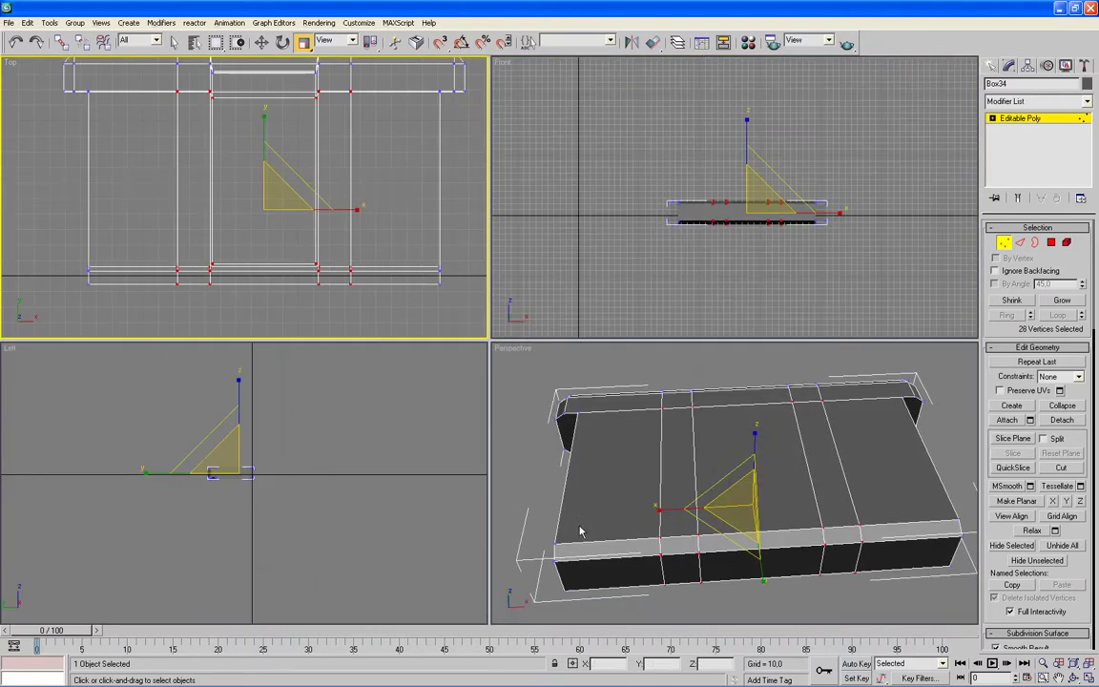
{"action": "middle_click_drag", "start_coordinate": [519, 501], "coordinate": [734, 419], "text": "alt"}
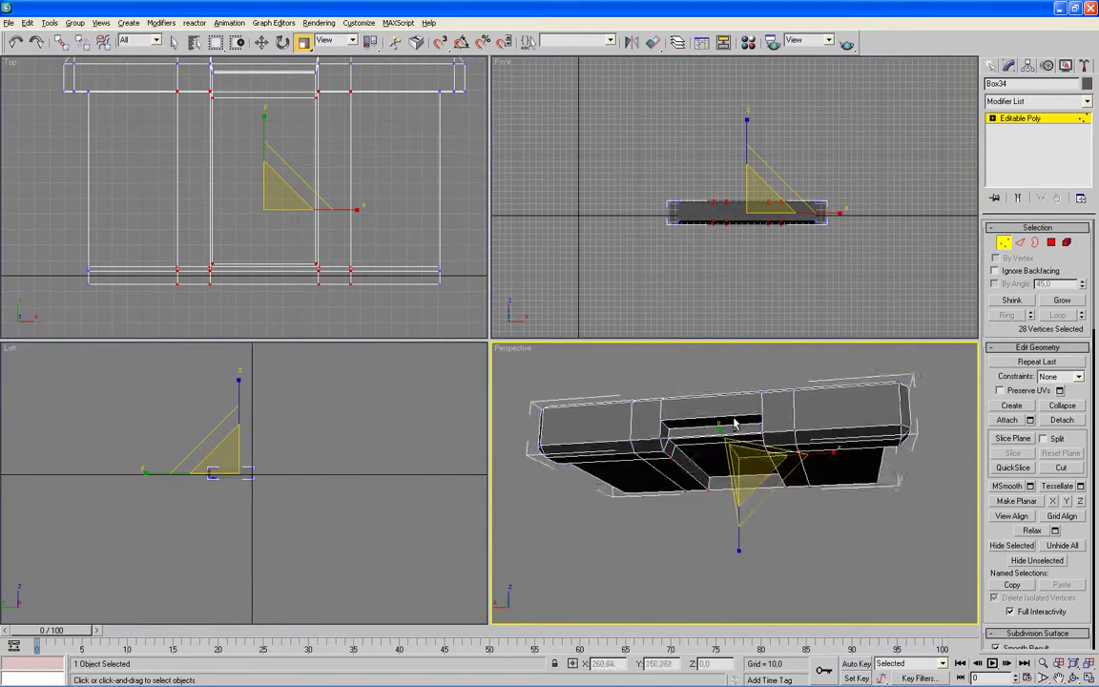
{"action": "scroll", "coordinate": [734, 420], "scroll_direction": "up", "scroll_amount": 5}
{"action": "mouse_move", "coordinate": [735, 446]}
{"action": "middle_mouse_down", "text": "alt"}
{"action": "mouse_move", "coordinate": [757, 456]}
{"action": "mouse_move", "coordinate": [768, 434]}
{"action": "mouse_move", "coordinate": [724, 483]}
{"action": "mouse_move", "coordinate": [662, 515]}
{"action": "mouse_move", "coordinate": [586, 518]}
{"action": "mouse_move", "coordinate": [509, 442]}
{"action": "middle_mouse_up", "text": "alt"}
{"action": "right_click", "coordinate": [348, 274]}
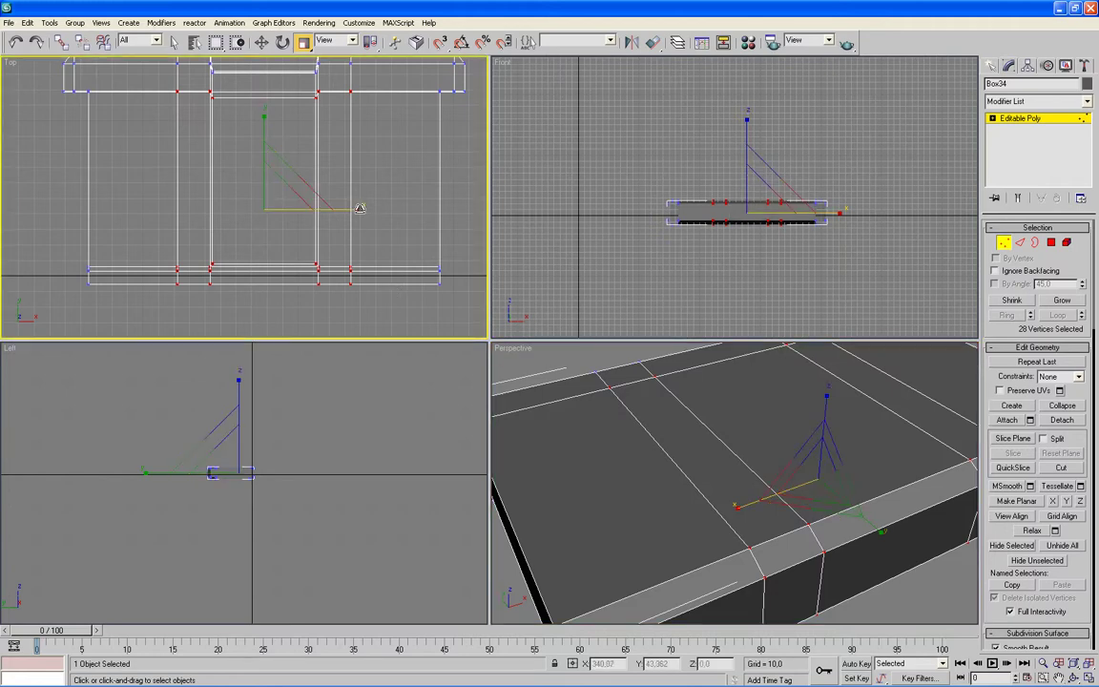
{"action": "left_click_drag", "start_coordinate": [359, 208], "coordinate": [371, 207]}
{"action": "mouse_move", "coordinate": [688, 593]}
{"action": "middle_mouse_down", "text": "alt"}
{"action": "mouse_move", "coordinate": [870, 528]}
{"action": "mouse_move", "coordinate": [910, 531]}
{"action": "mouse_move", "coordinate": [842, 563]}
{"action": "mouse_move", "coordinate": [768, 525]}
{"action": "mouse_move", "coordinate": [699, 552]}
{"action": "mouse_move", "coordinate": [651, 541]}
{"action": "middle_mouse_up", "text": "alt"}
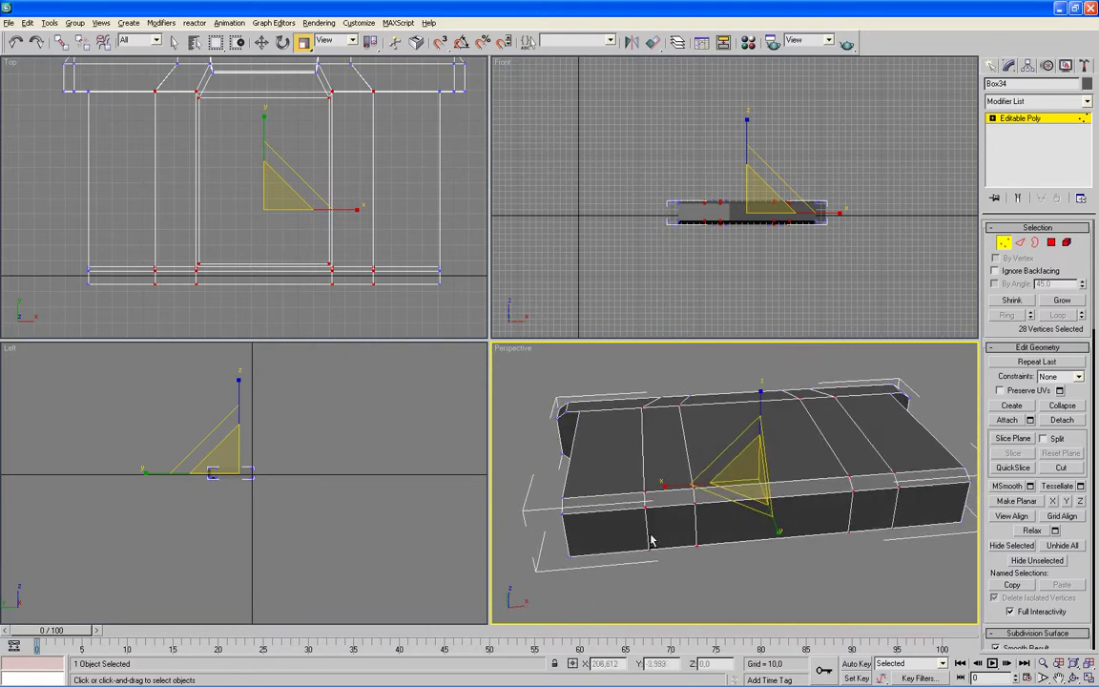
Delete the left and right vertical polygon strips of Box34, leaving two open slots
{"action": "left_click", "coordinate": [1051, 241]}
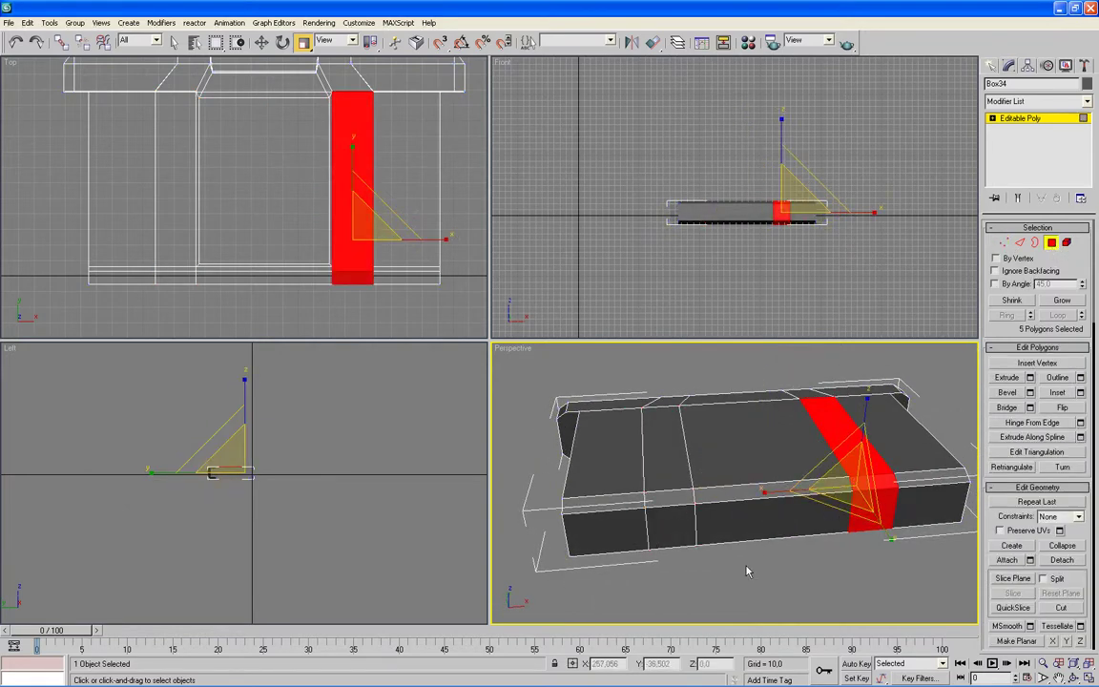
{"action": "left_click", "coordinate": [335, 323]}
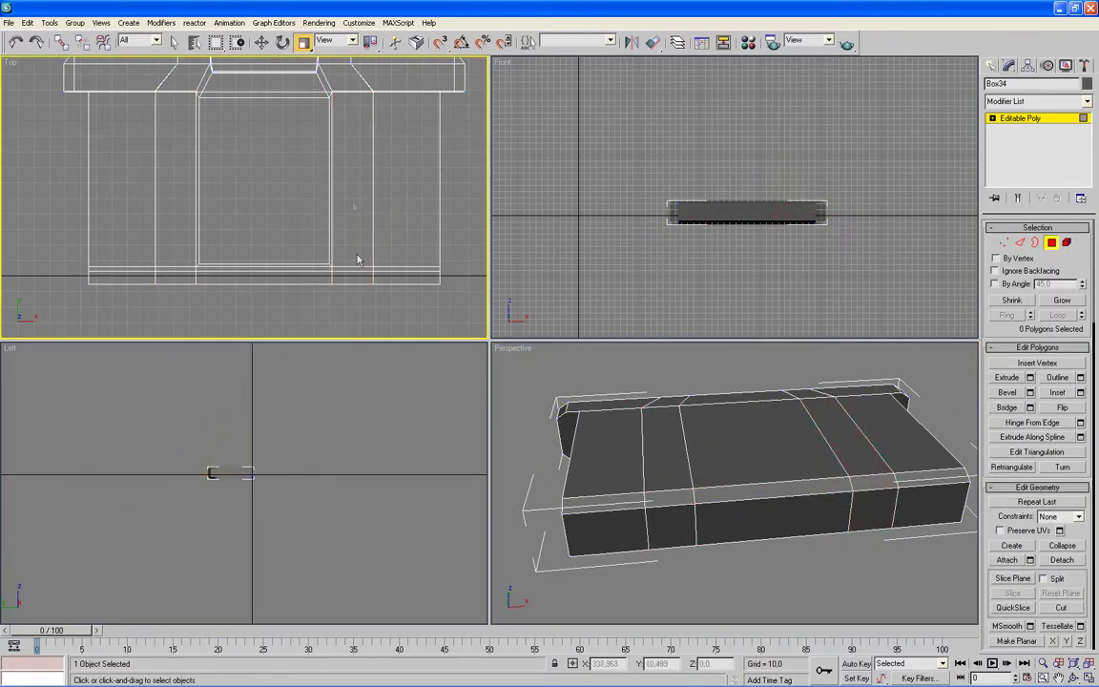
{"action": "left_click_drag", "start_coordinate": [358, 259], "coordinate": [353, 170]}
{"action": "key", "text": "Delete"}
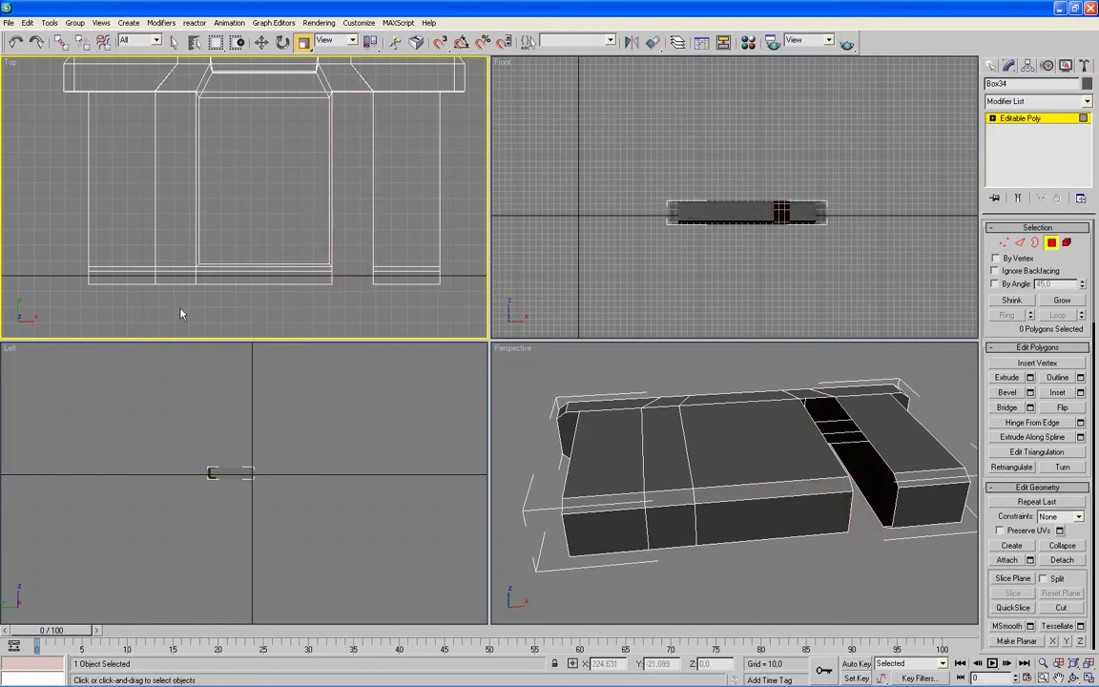
{"action": "left_click_drag", "start_coordinate": [174, 239], "coordinate": [173, 235]}
{"action": "key", "text": "Delete"}
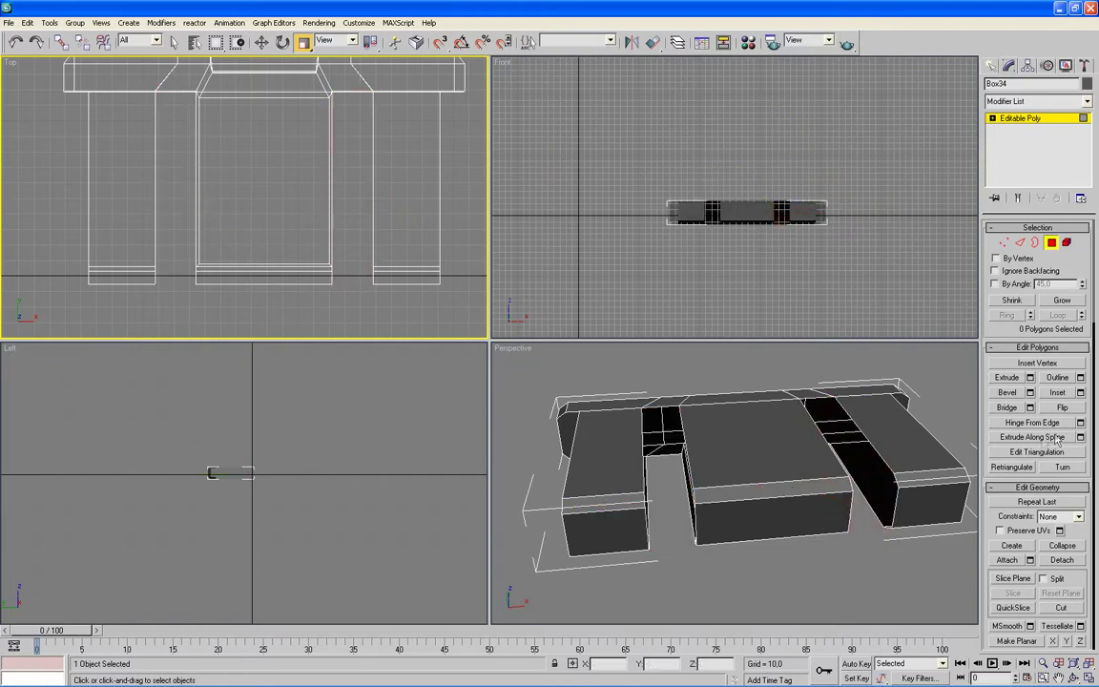
{"action": "left_click", "coordinate": [819, 497]}
{"action": "key", "text": "alt+w"}
{"action": "middle_click_drag", "start_coordinate": [820, 499], "coordinate": [799, 498], "text": "alt"}
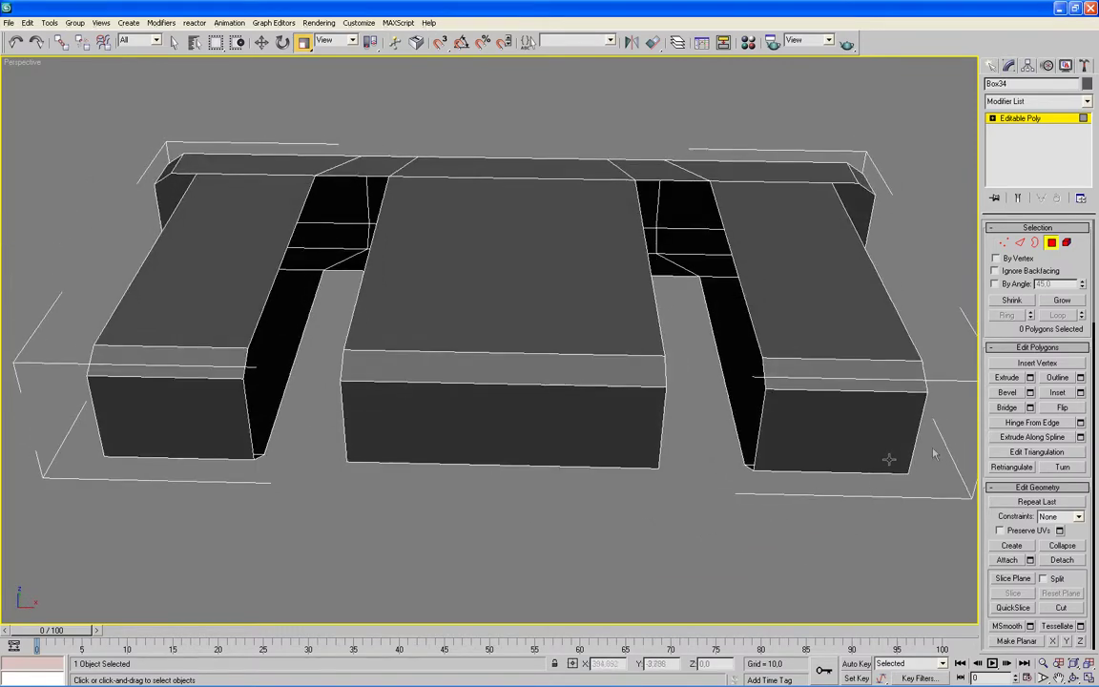
Use Create to build a polygon closing one inner side wall of the left slot
{"action": "left_click", "coordinate": [1009, 545]}
{"action": "left_click", "coordinate": [315, 177]}
{"action": "left_click", "coordinate": [246, 349]}
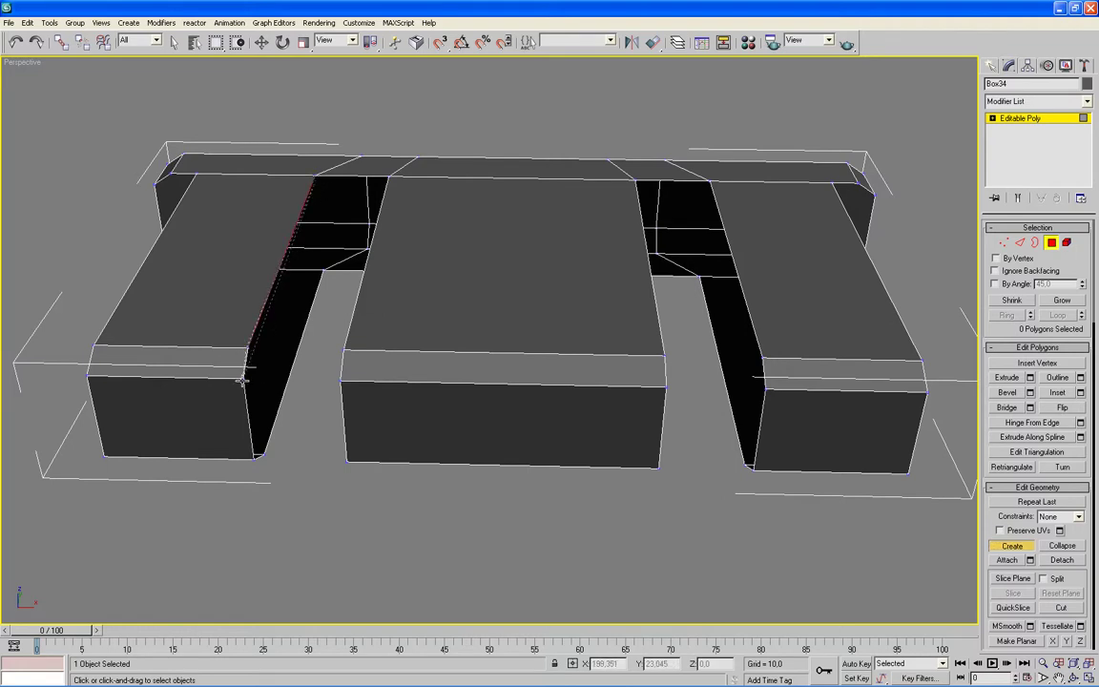
{"action": "left_click", "coordinate": [256, 456]}
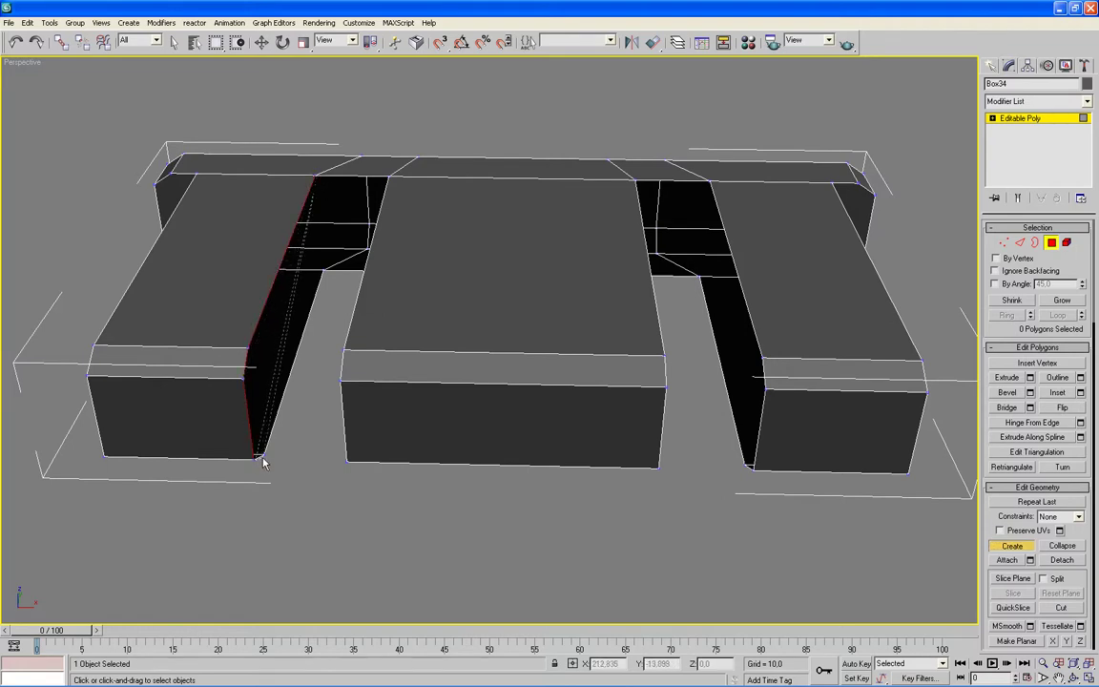
{"action": "left_click", "coordinate": [323, 271]}
{"action": "left_click", "coordinate": [314, 177]}
{"action": "mouse_move", "coordinate": [324, 297]}
{"action": "middle_mouse_down", "text": "alt"}
{"action": "mouse_move", "coordinate": [385, 348]}
{"action": "mouse_move", "coordinate": [372, 225]}
{"action": "middle_mouse_up", "text": "alt"}
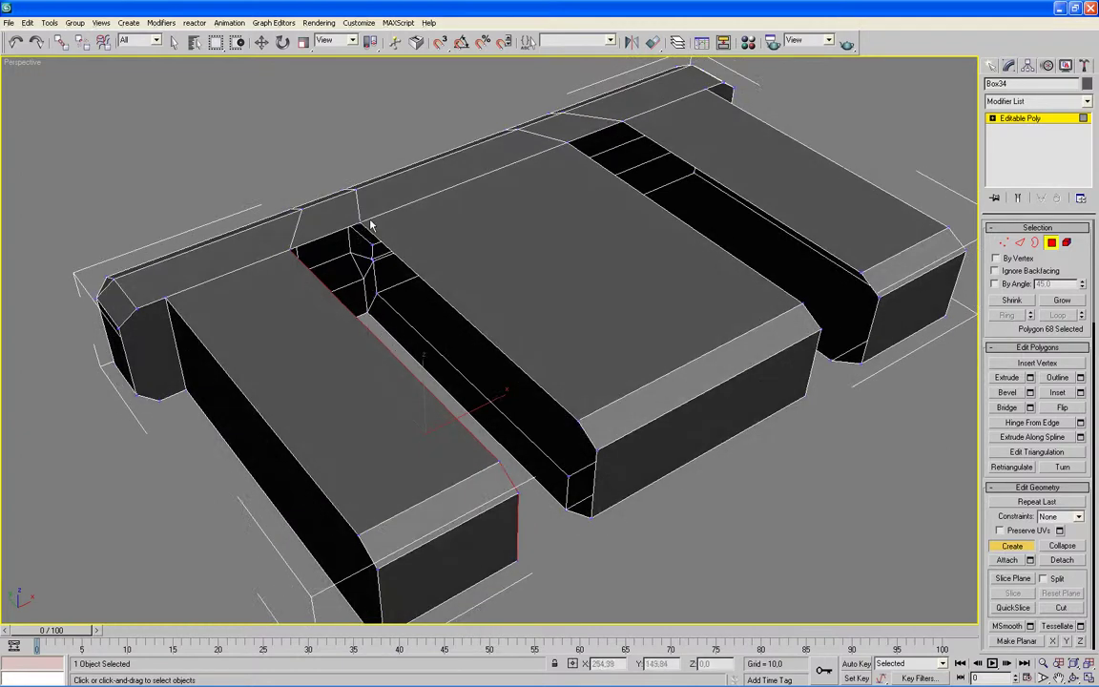
Build another polygon closing the left slot's opposite inner wall
{"action": "left_click", "coordinate": [366, 313]}
{"action": "left_click", "coordinate": [566, 509]}
{"action": "left_click", "coordinate": [594, 457]}
{"action": "left_click", "coordinate": [578, 420]}
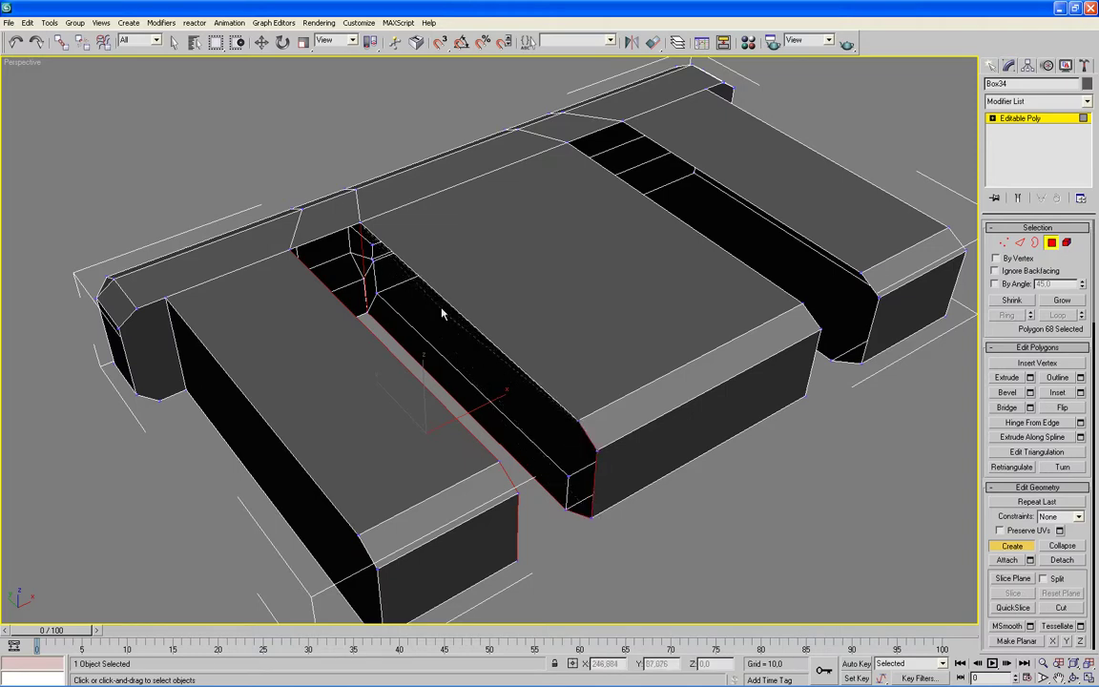
{"action": "left_click", "coordinate": [359, 225]}
{"action": "middle_click_drag", "start_coordinate": [462, 300], "coordinate": [429, 312], "text": "alt"}
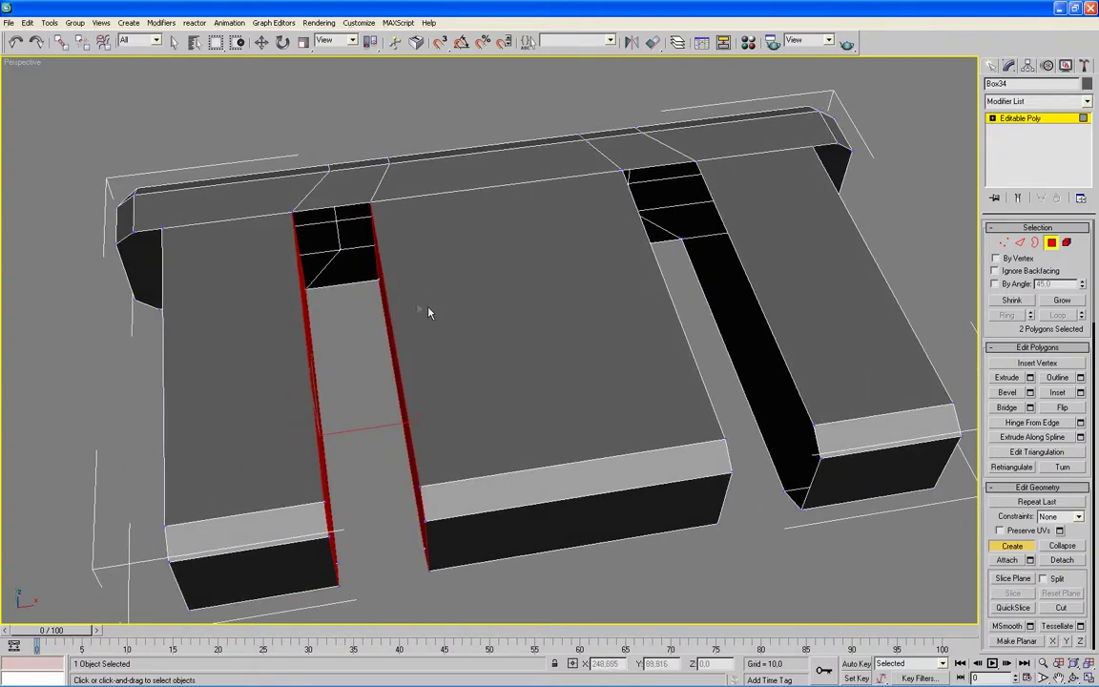
Cap the left slot's end and build the first wall polygon of the right slot
{"action": "left_click", "coordinate": [305, 290]}
{"action": "left_click", "coordinate": [378, 286]}
{"action": "left_click", "coordinate": [293, 211]}
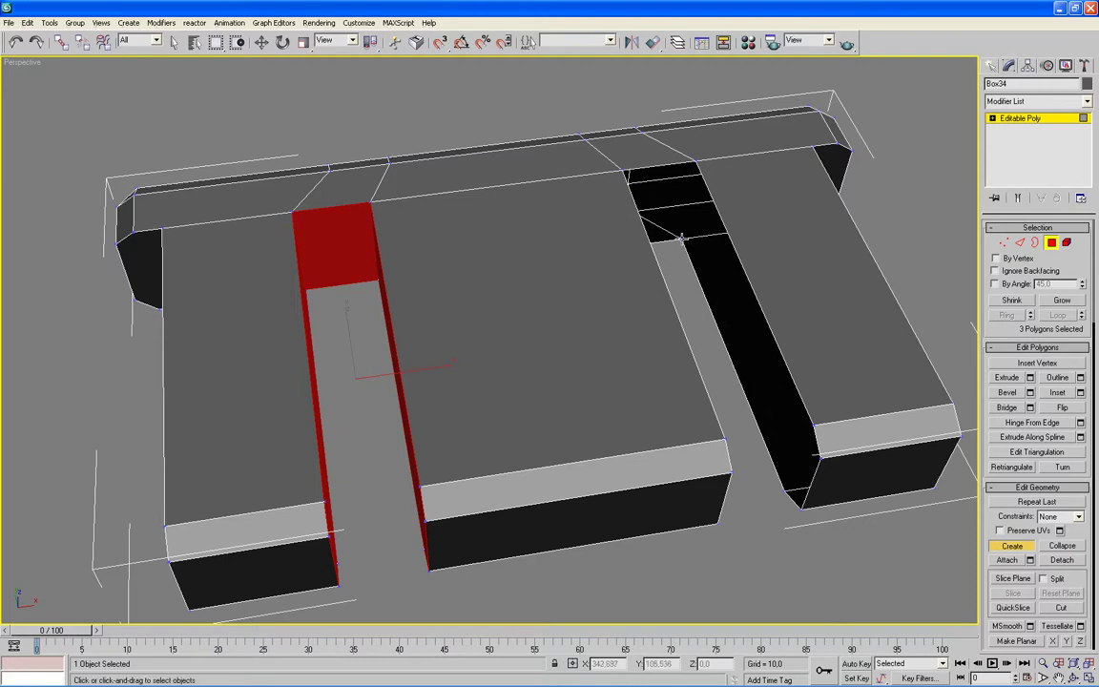
{"action": "left_click", "coordinate": [781, 490]}
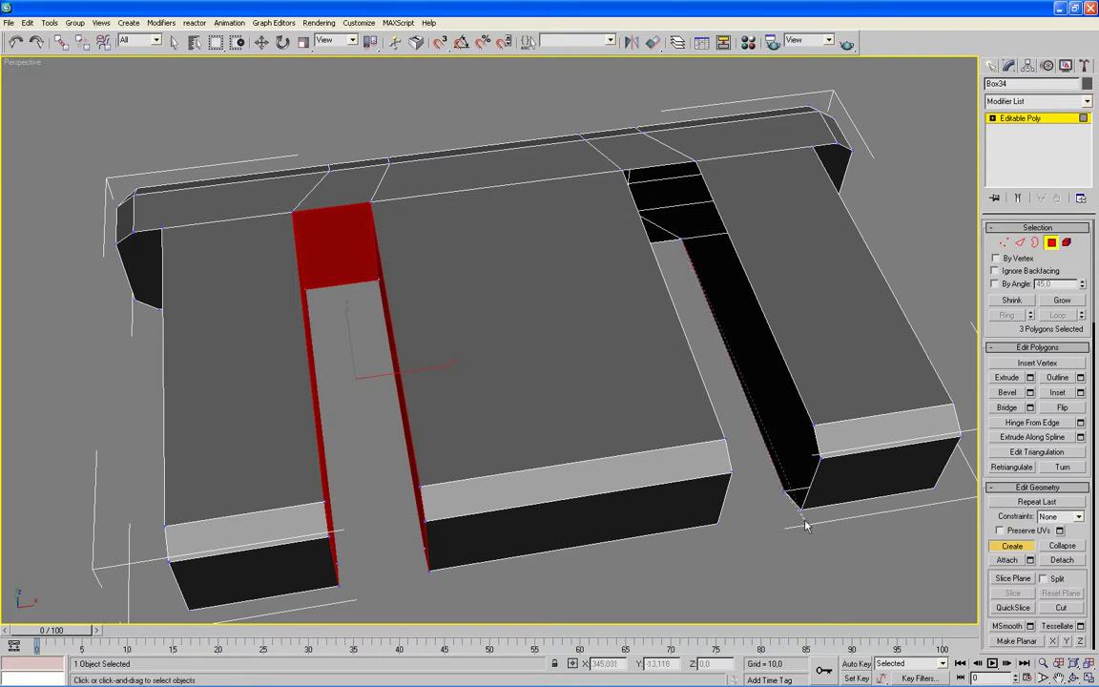
{"action": "left_click", "coordinate": [813, 427]}
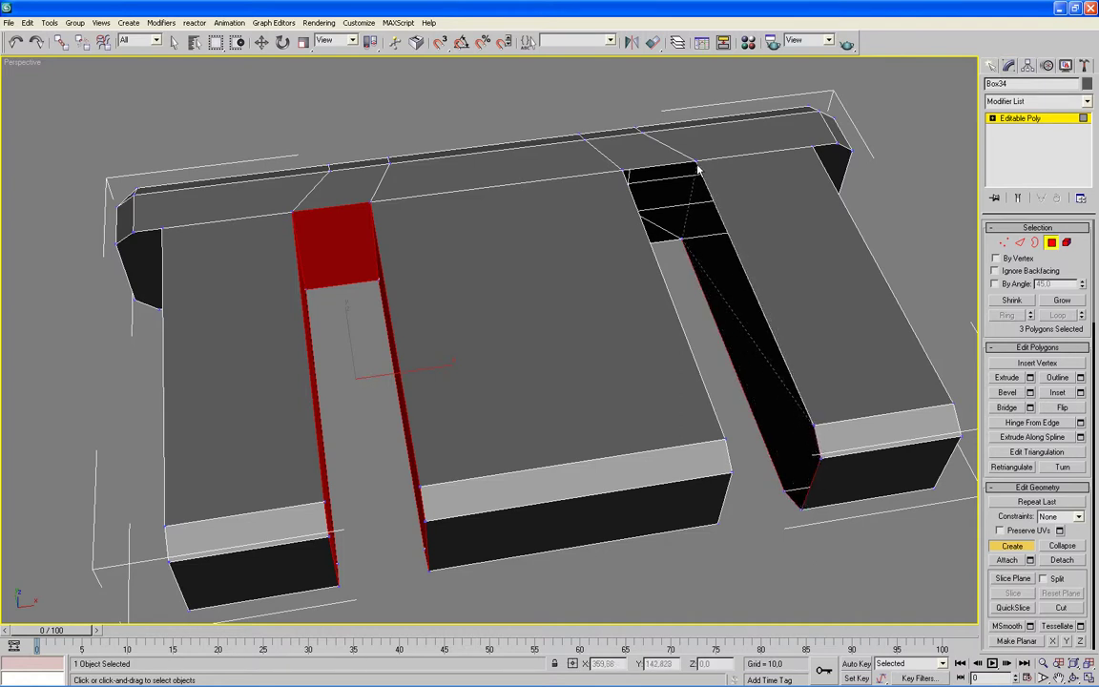
{"action": "left_click", "coordinate": [683, 238]}
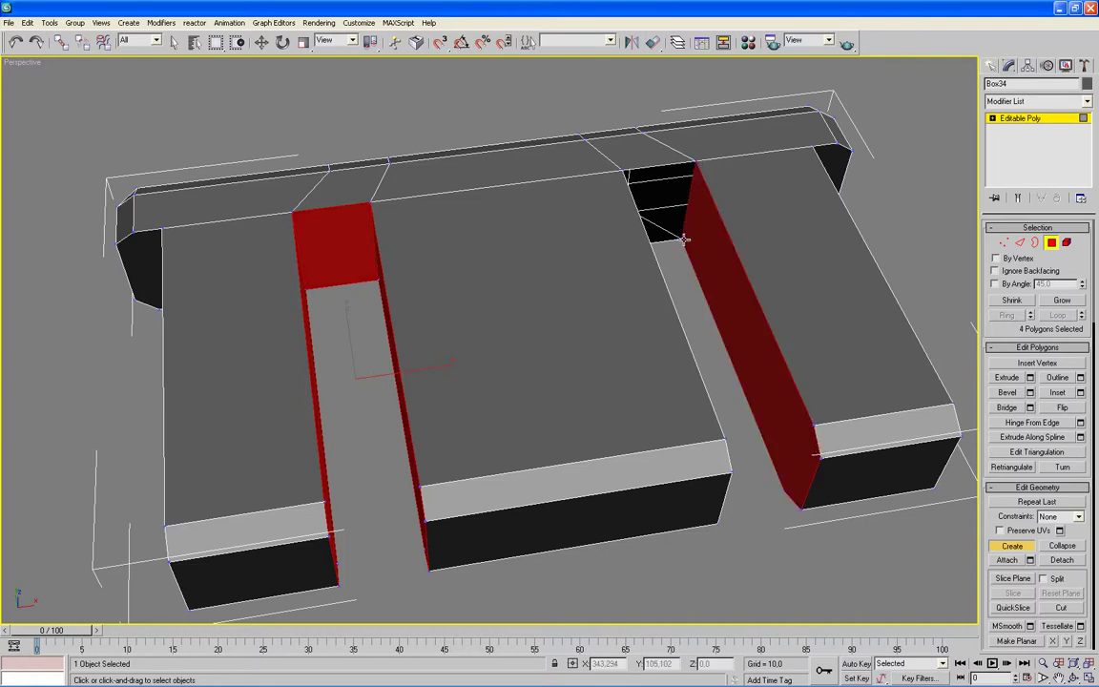
{"action": "middle_click_drag", "start_coordinate": [731, 327], "coordinate": [682, 314], "text": "alt"}
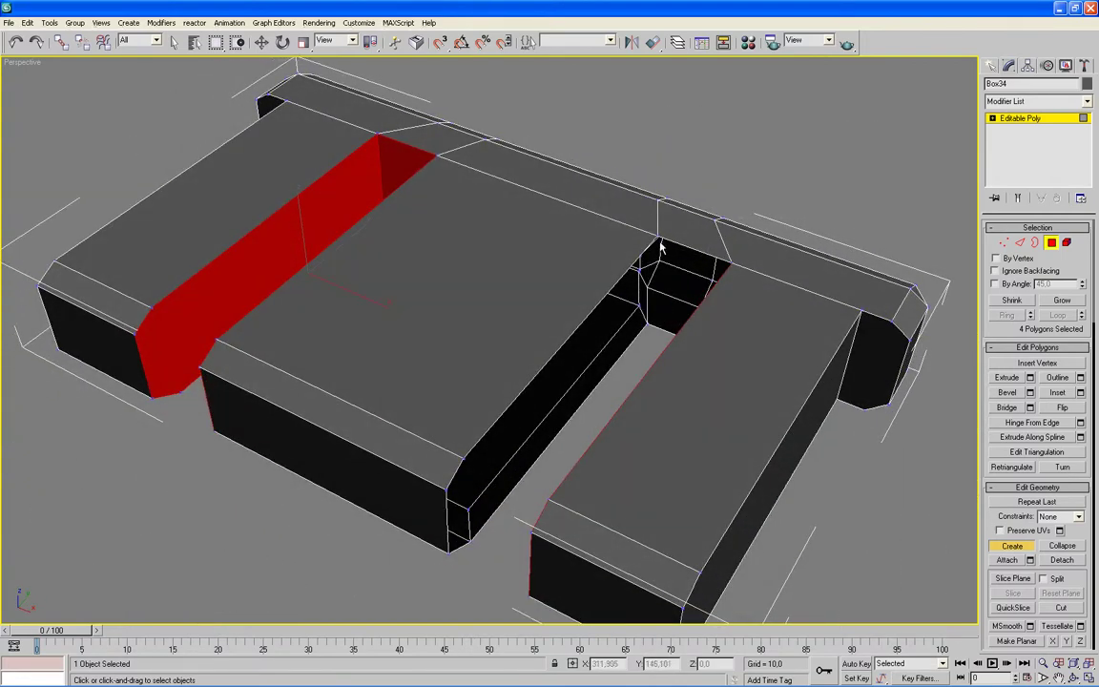
Build the right slot's inner wall and end cap polygons
{"action": "left_click", "coordinate": [648, 325]}
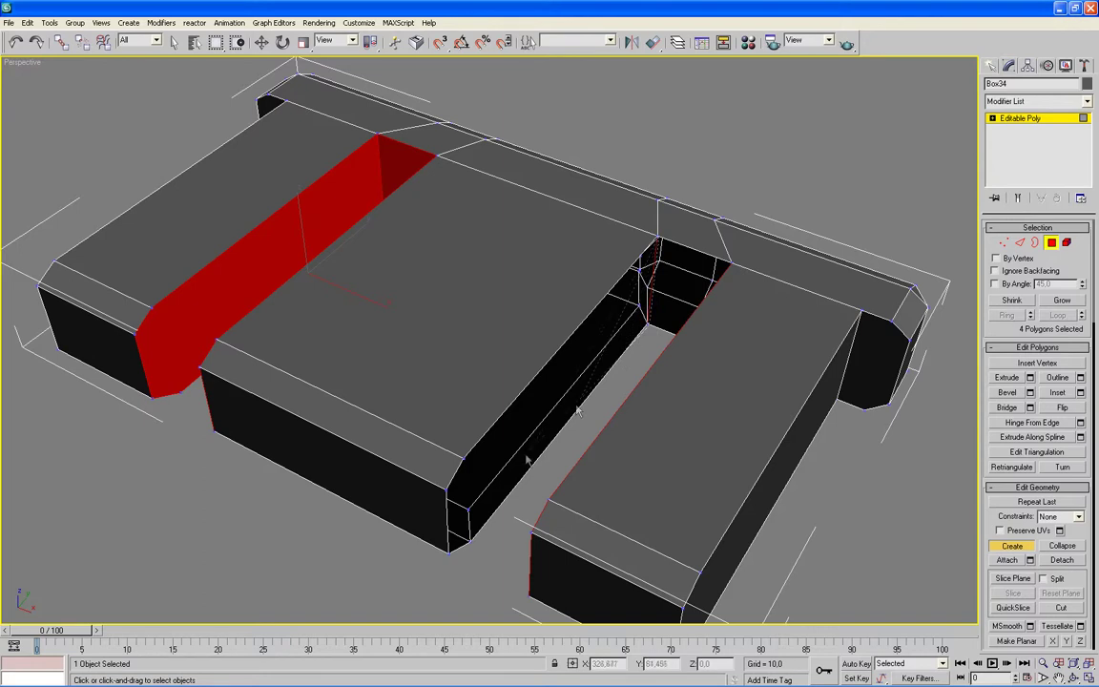
{"action": "left_click", "coordinate": [470, 539]}
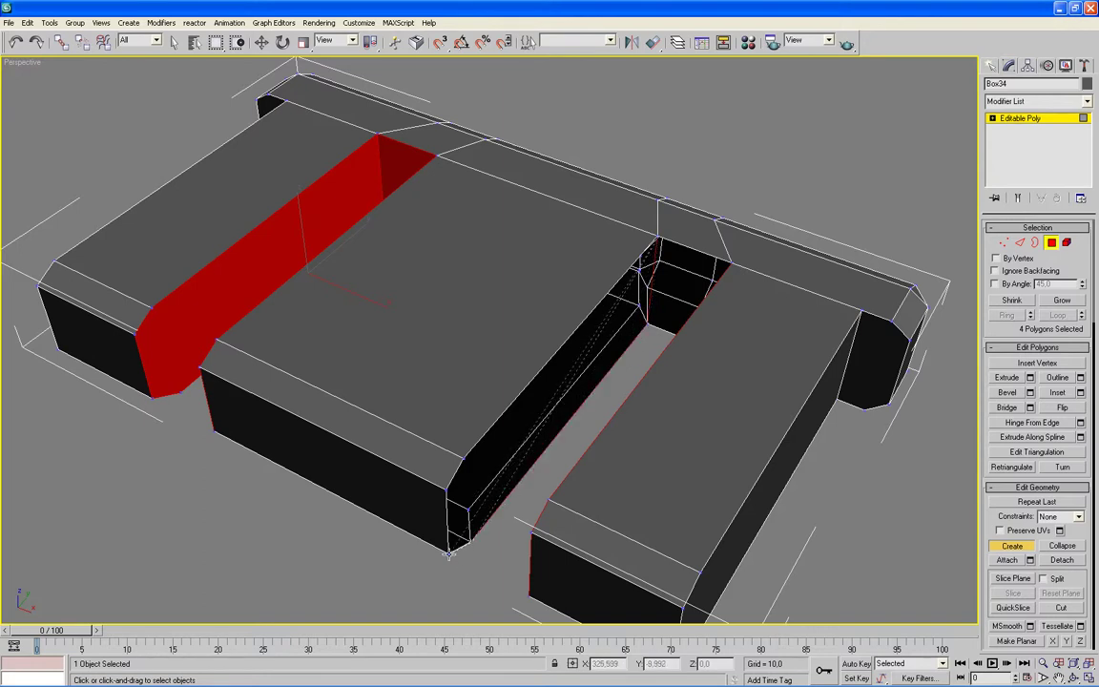
{"action": "left_click", "coordinate": [462, 477]}
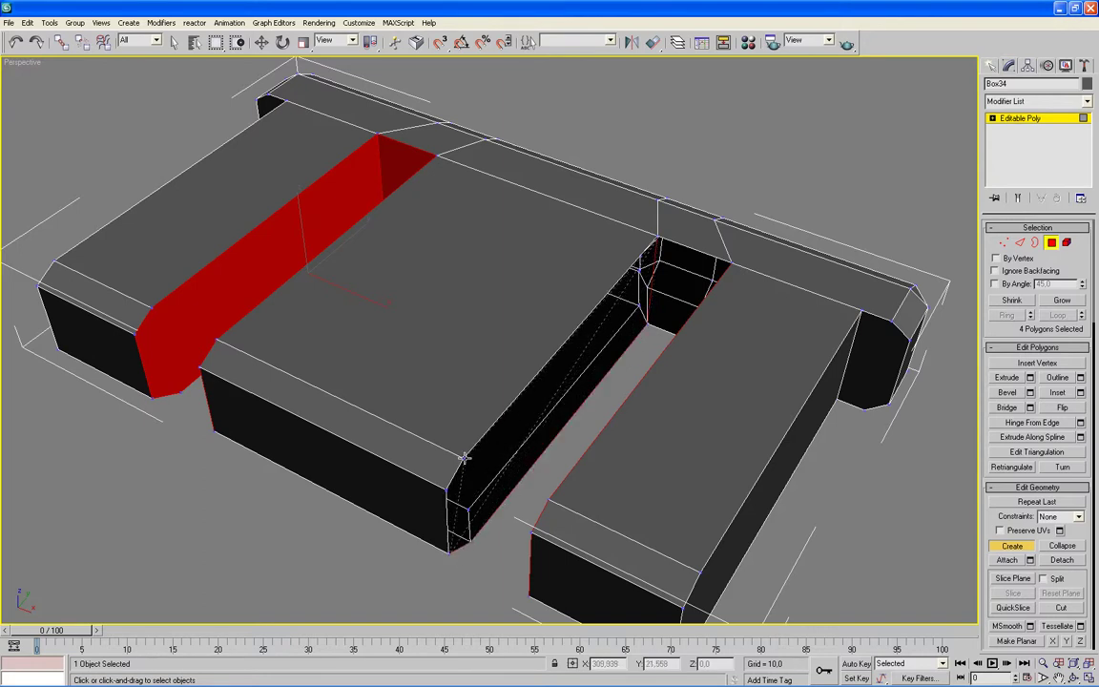
{"action": "left_click", "coordinate": [601, 380], "text": "ctrl"}
{"action": "middle_click_drag", "start_coordinate": [601, 381], "coordinate": [695, 457], "text": "alt"}
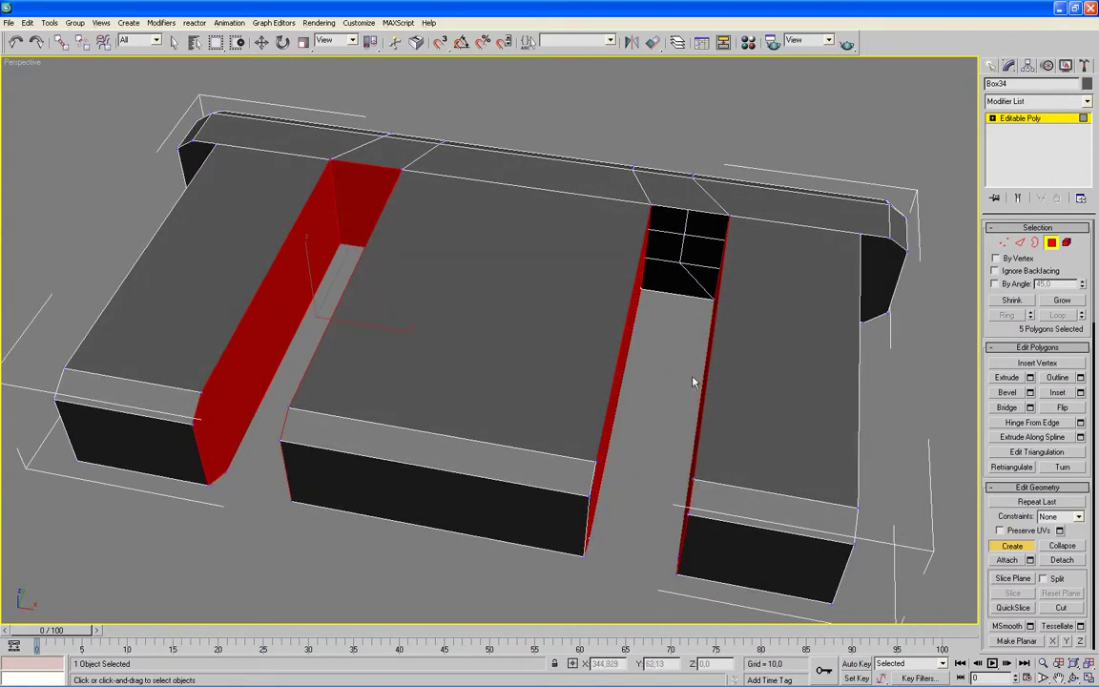
{"action": "left_click", "coordinate": [648, 205]}
{"action": "left_click", "coordinate": [713, 300]}
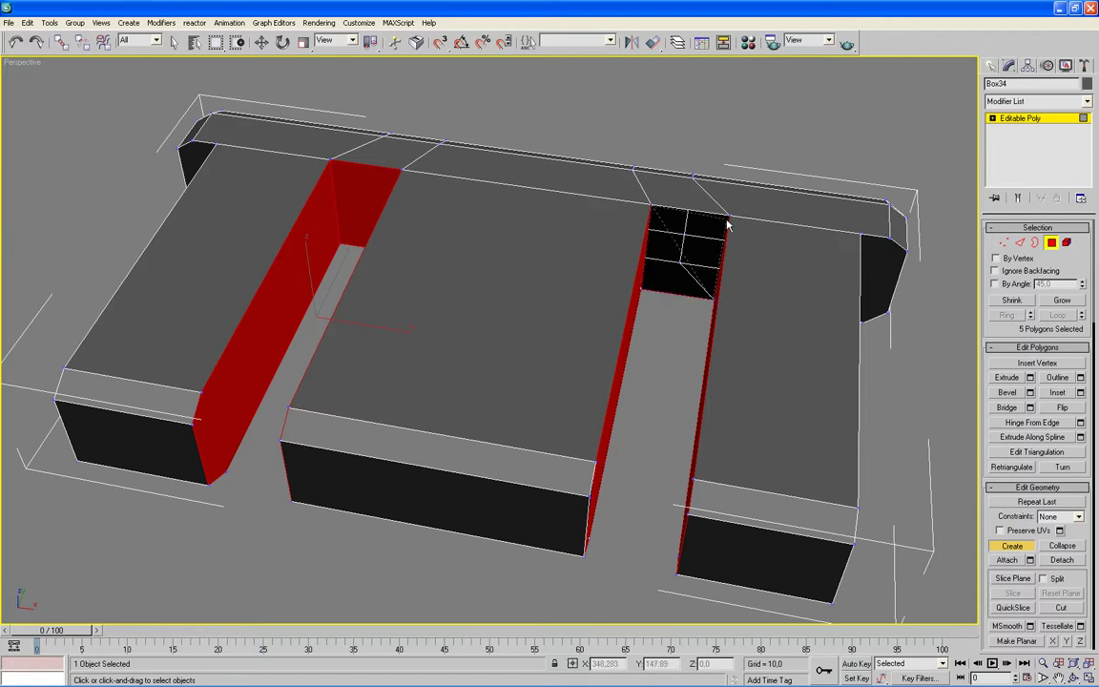
{"action": "left_click", "coordinate": [651, 205]}
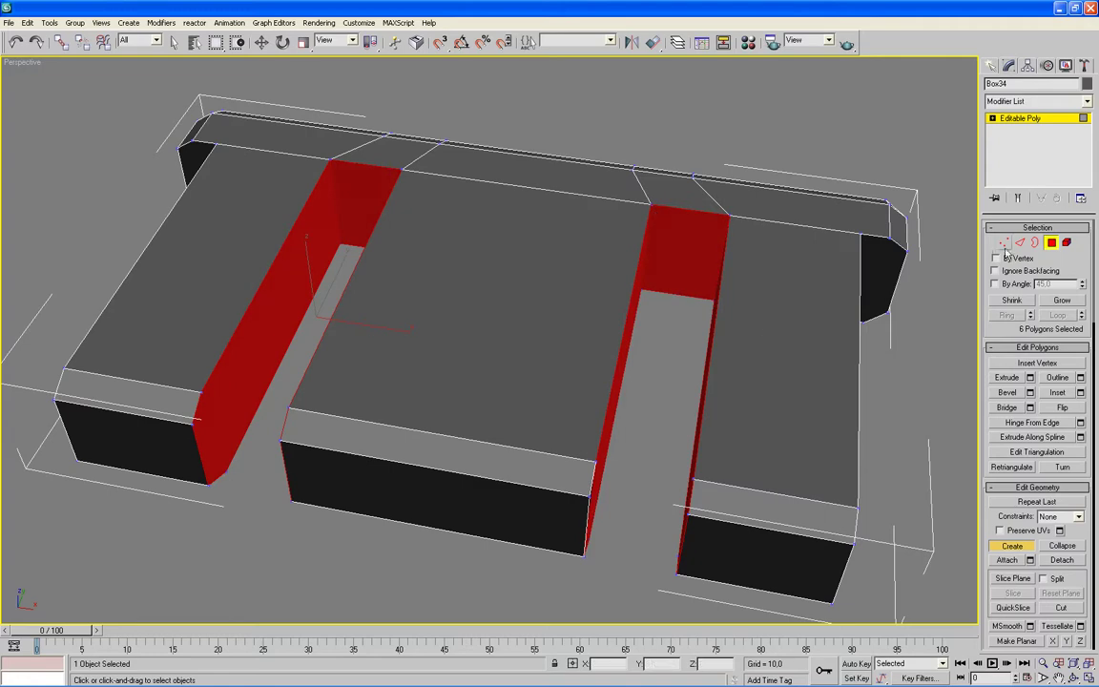
{"action": "key", "text": "r"}
{"action": "middle_click_drag", "start_coordinate": [706, 346], "coordinate": [721, 326], "text": "alt"}
{"action": "scroll", "coordinate": [721, 379], "scroll_direction": "down", "scroll_amount": 3}
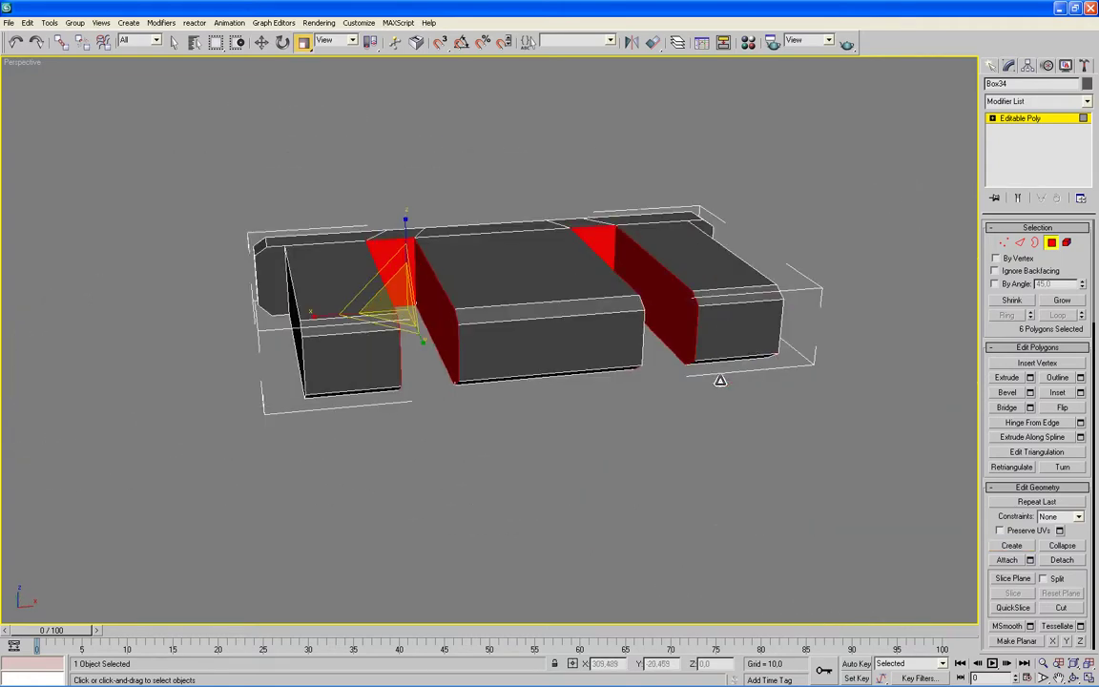
Unhide all the robot parts and view the model from higher up
{"action": "left_click", "coordinate": [260, 42]}
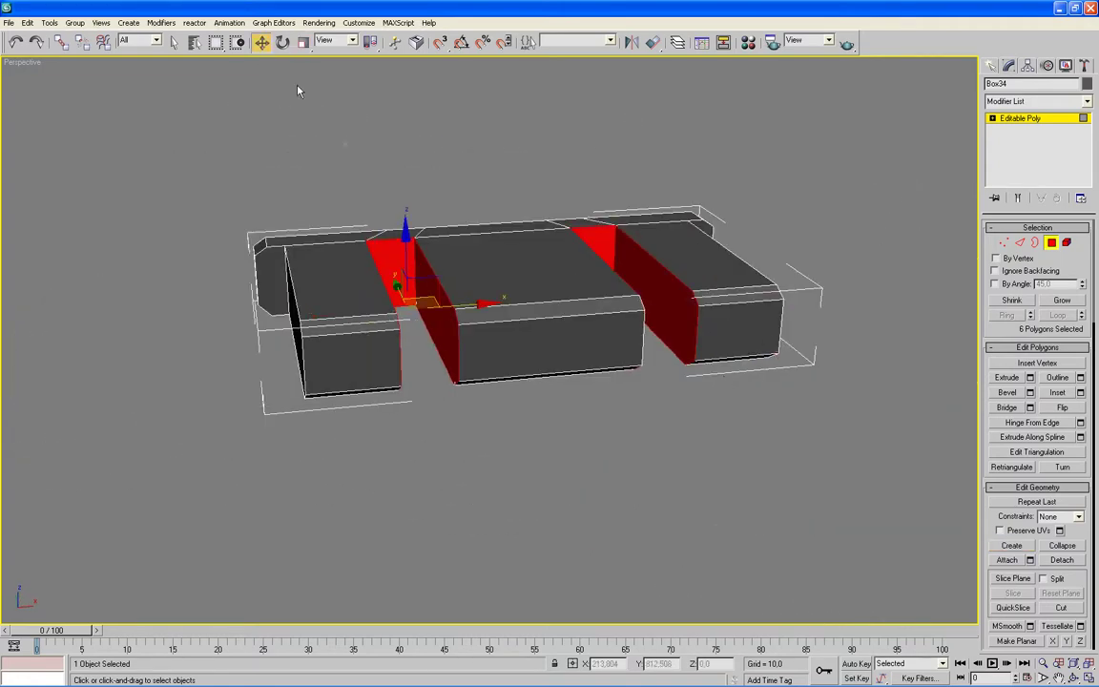
{"action": "right_click", "coordinate": [519, 145]}
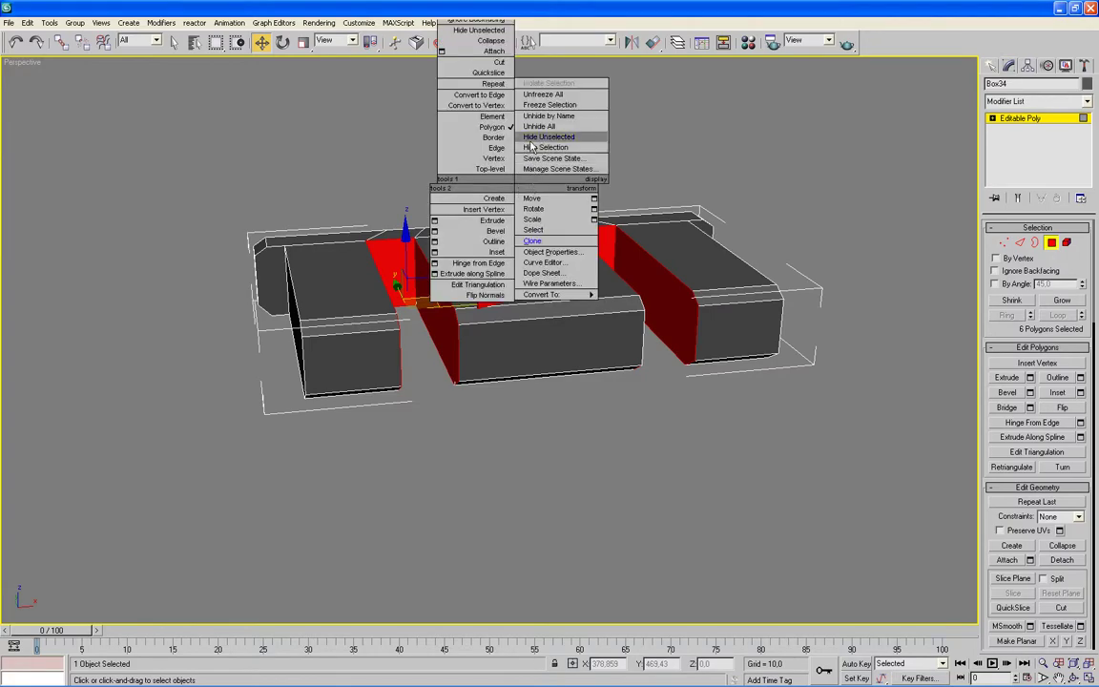
{"action": "left_click", "coordinate": [531, 79]}
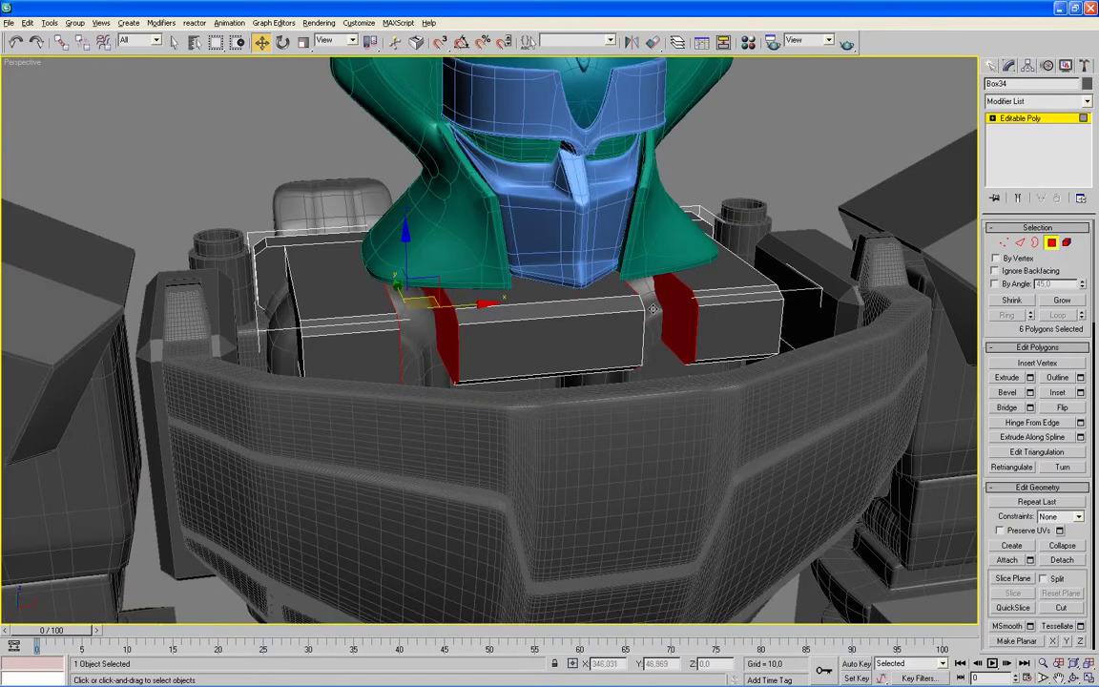
{"action": "middle_click_drag", "start_coordinate": [648, 312], "coordinate": [821, 286], "text": "alt"}
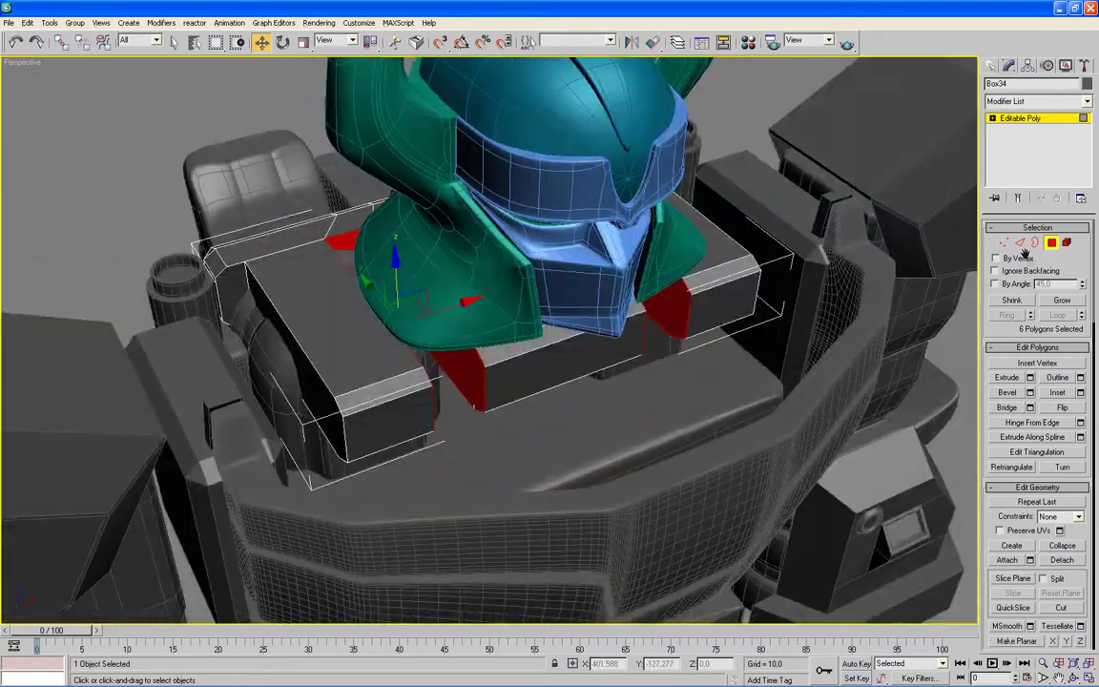
In Vertex mode, select the chest plate's top 20 vertices
{"action": "left_click", "coordinate": [1004, 243]}
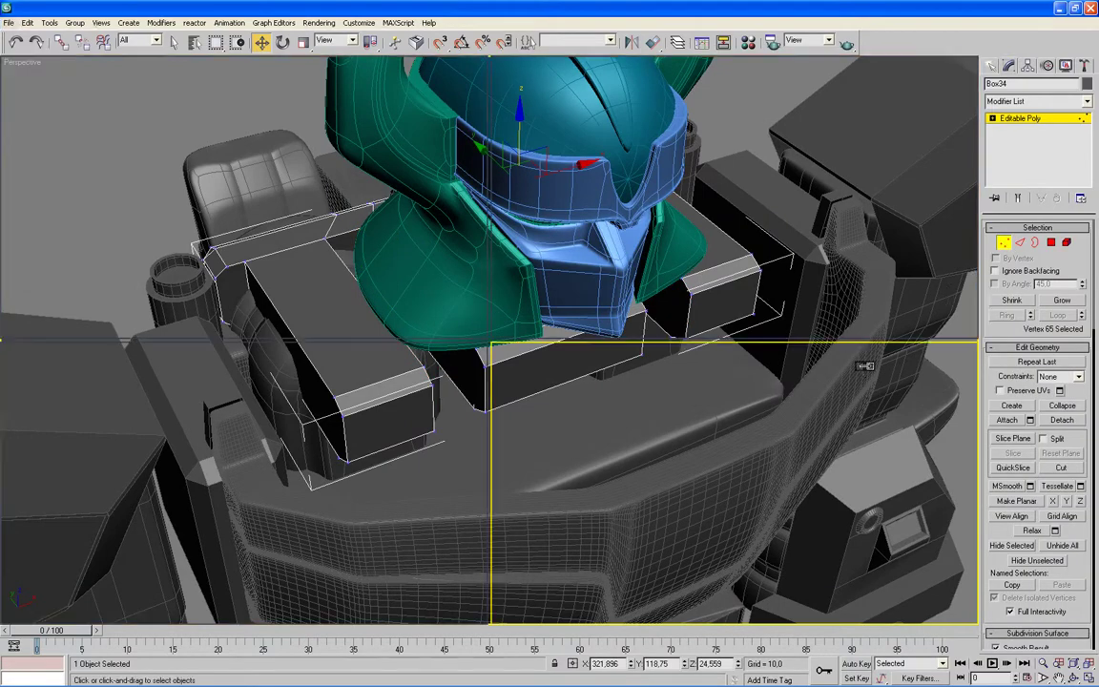
{"action": "key", "text": "alt+w"}
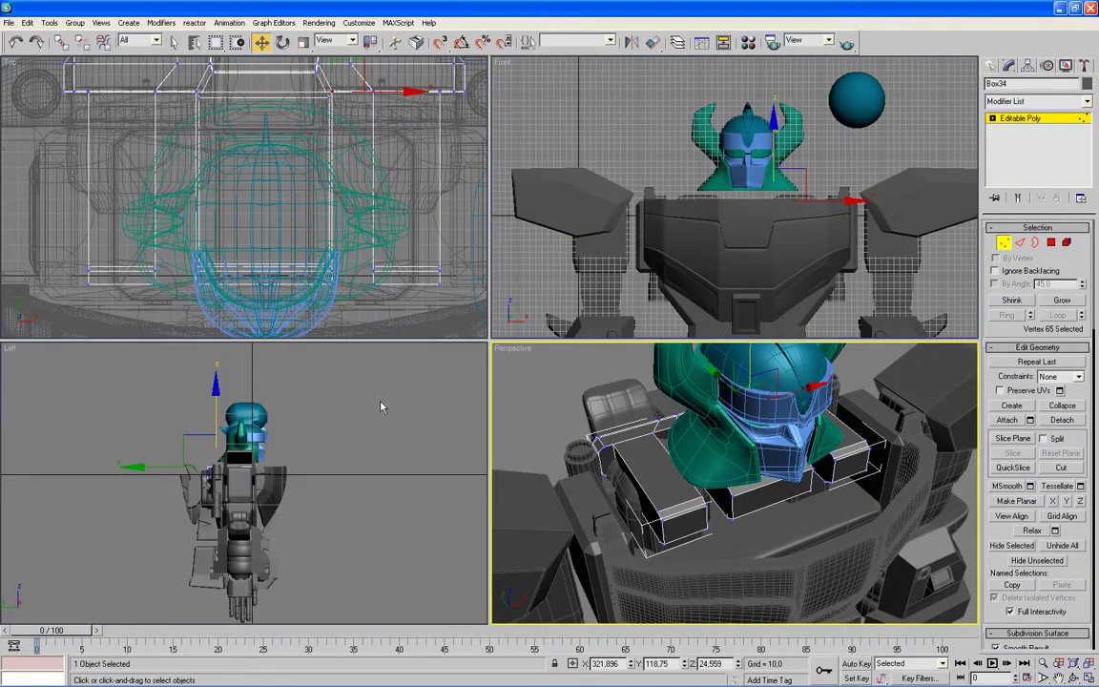
{"action": "right_click", "coordinate": [385, 404]}
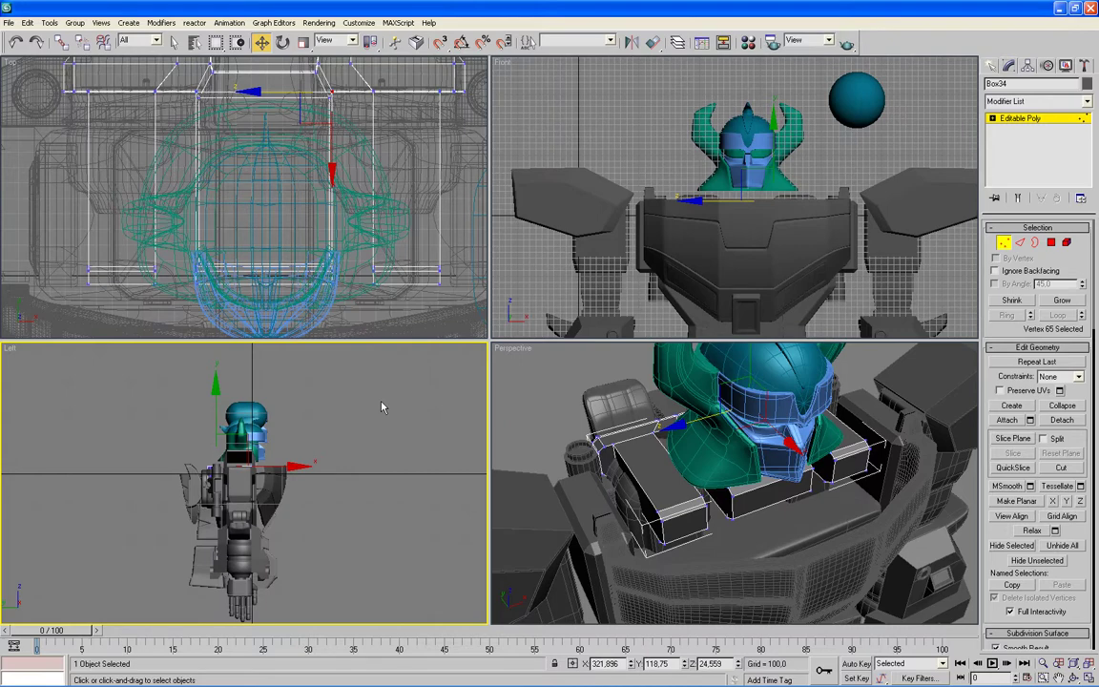
{"action": "scroll", "coordinate": [381, 407], "scroll_direction": "up", "scroll_amount": 3}
{"action": "scroll", "coordinate": [375, 409], "scroll_direction": "up", "scroll_amount": 3}
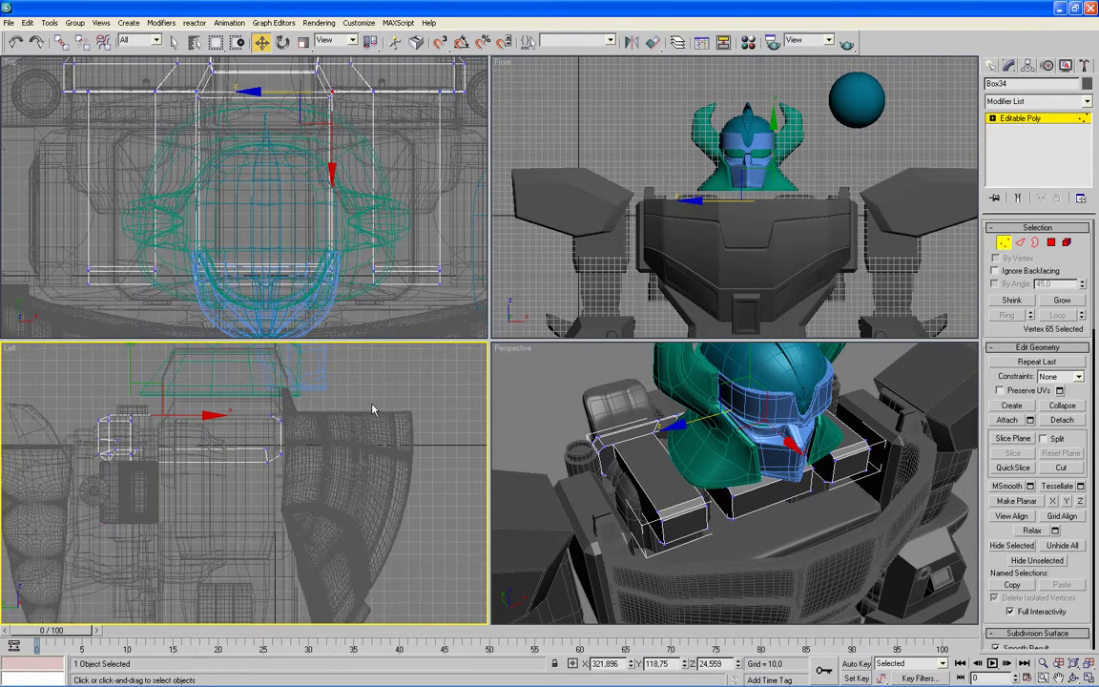
{"action": "left_click_drag", "start_coordinate": [67, 384], "coordinate": [178, 395]}
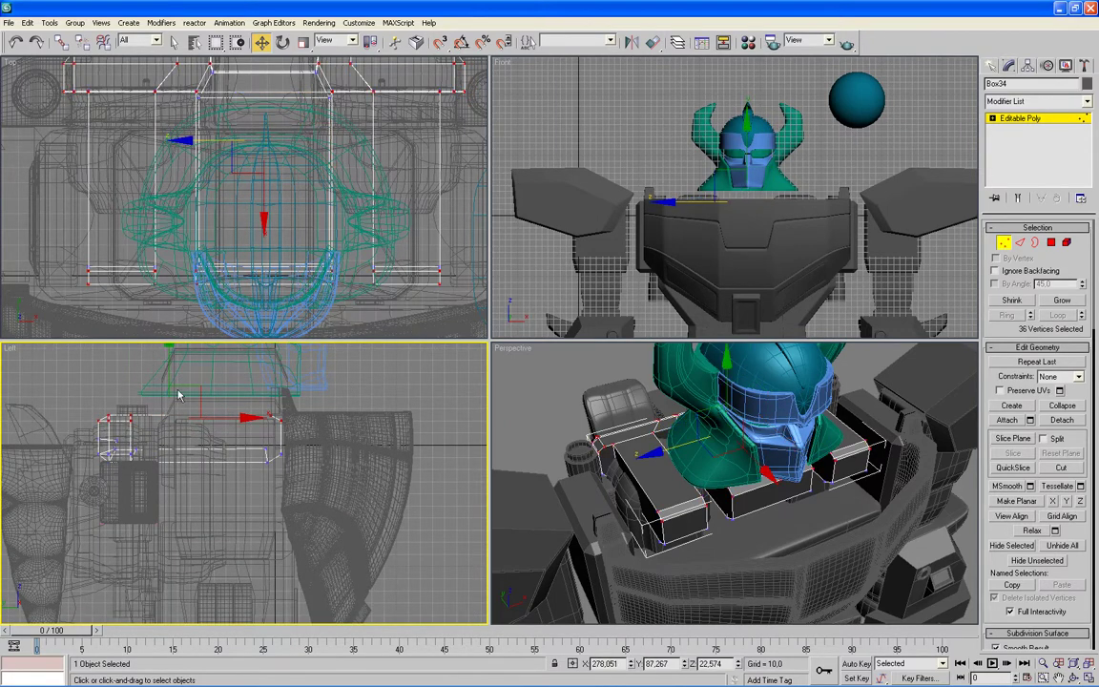
{"action": "scroll", "coordinate": [425, 197], "scroll_direction": "down", "scroll_amount": 2}
{"action": "scroll", "coordinate": [408, 229], "scroll_direction": "down", "scroll_amount": 2}
{"action": "mouse_move", "coordinate": [461, 124]}
{"action": "left_mouse_down", "text": "ctrl"}
{"action": "mouse_move", "coordinate": [414, 81]}
{"action": "mouse_move", "coordinate": [324, 315]}
{"action": "left_mouse_up", "text": "ctrl"}
{"action": "left_click_drag", "start_coordinate": [4, 418], "coordinate": [38, 418], "text": "alt"}
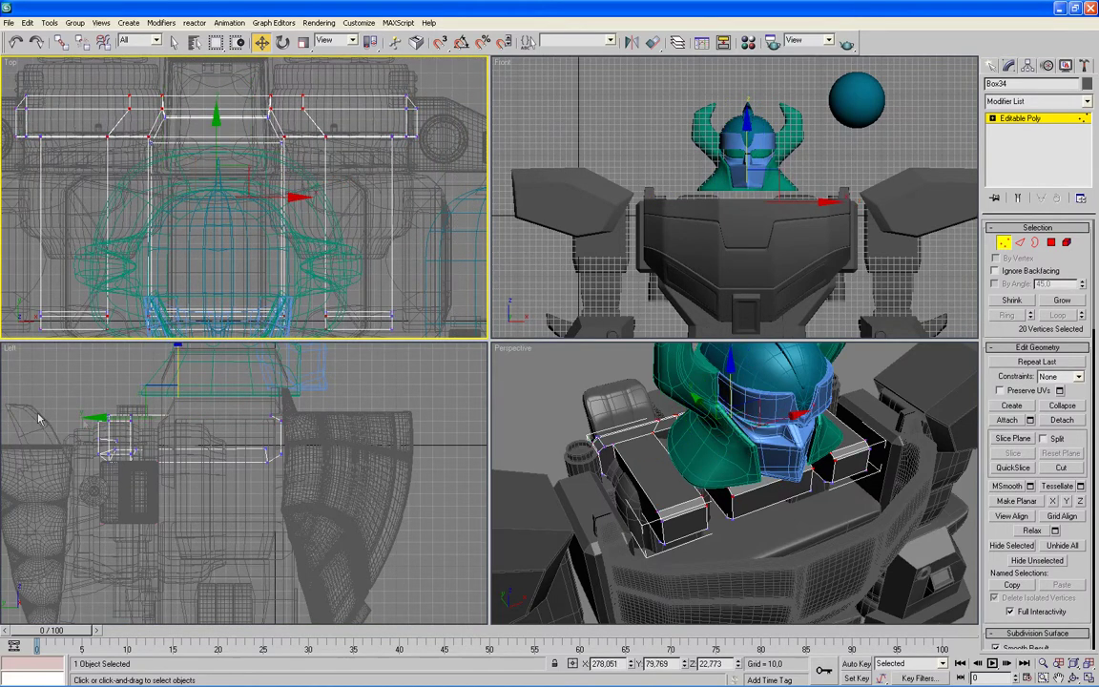
Move the selected top vertices up along Y in the Front view
{"action": "right_click", "coordinate": [606, 376]}
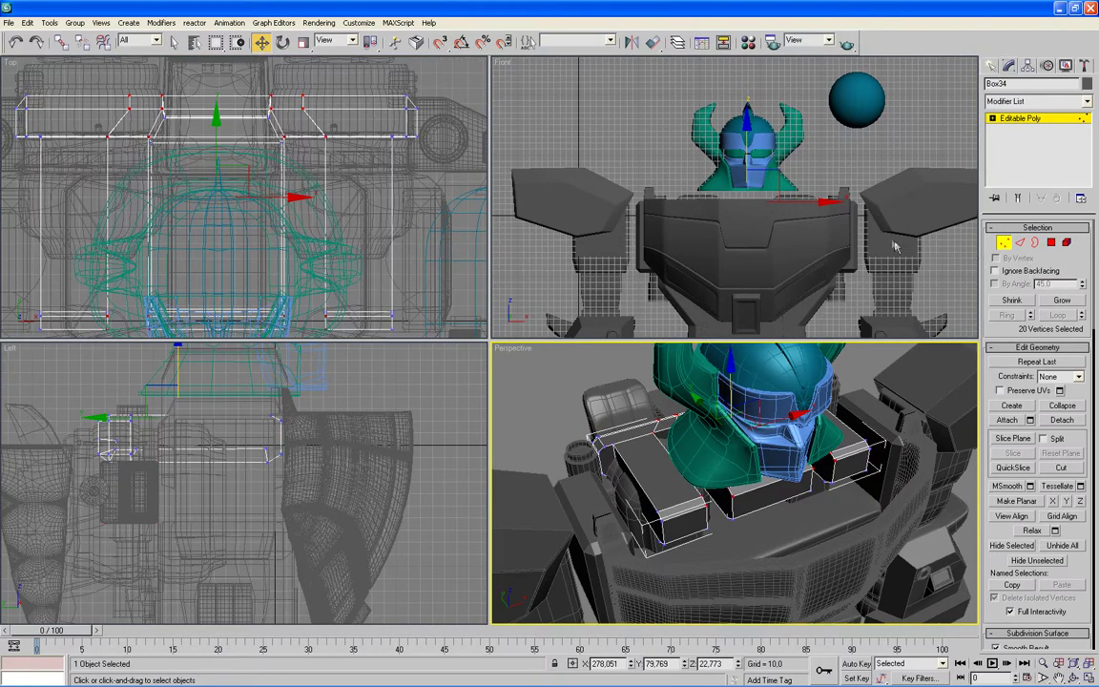
{"action": "right_click", "coordinate": [854, 181]}
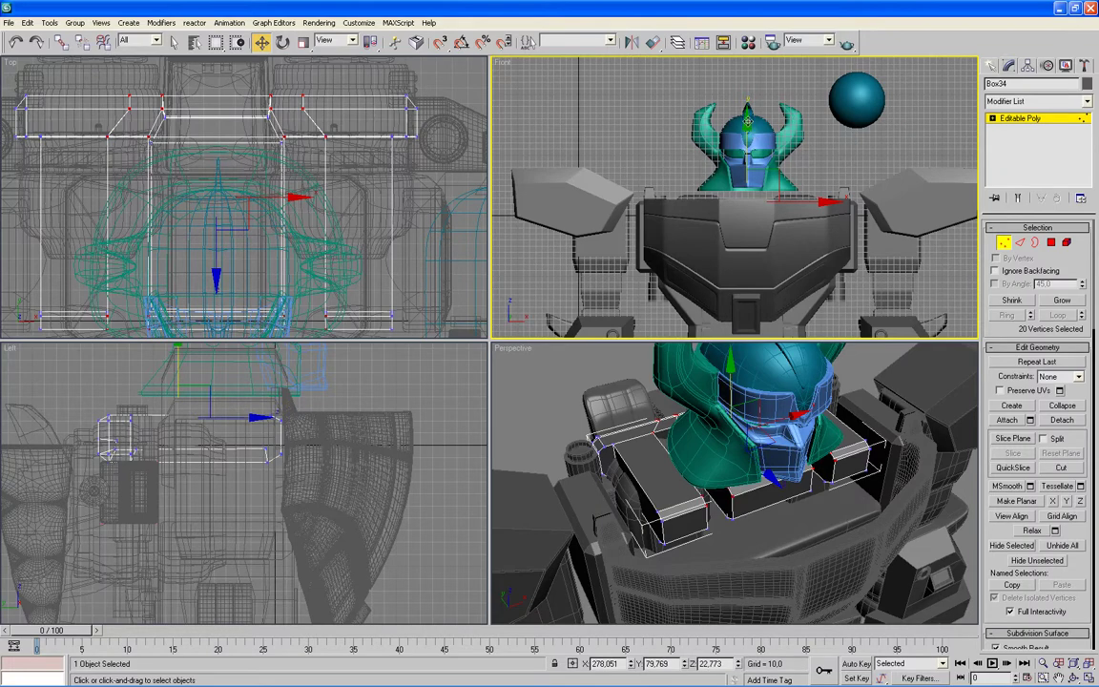
{"action": "left_click_drag", "start_coordinate": [746, 117], "coordinate": [747, 108]}
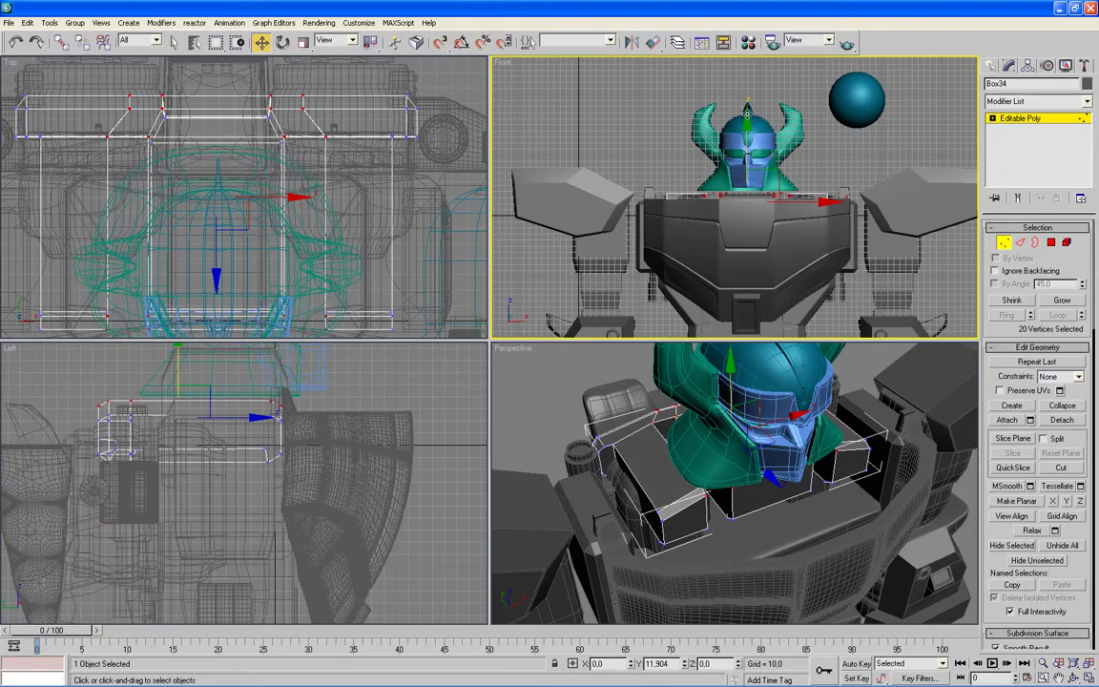
{"action": "left_click_drag", "start_coordinate": [746, 113], "coordinate": [737, 212]}
Select all of the chest plate's edges at Edge level from a frontal torso view
{"action": "key", "text": "alt+w"}
{"action": "middle_click_drag", "start_coordinate": [544, 464], "coordinate": [532, 387], "text": "alt"}
{"action": "scroll", "coordinate": [530, 393], "scroll_direction": "up", "scroll_amount": 2}
{"action": "scroll", "coordinate": [528, 393], "scroll_direction": "down", "scroll_amount": 3}
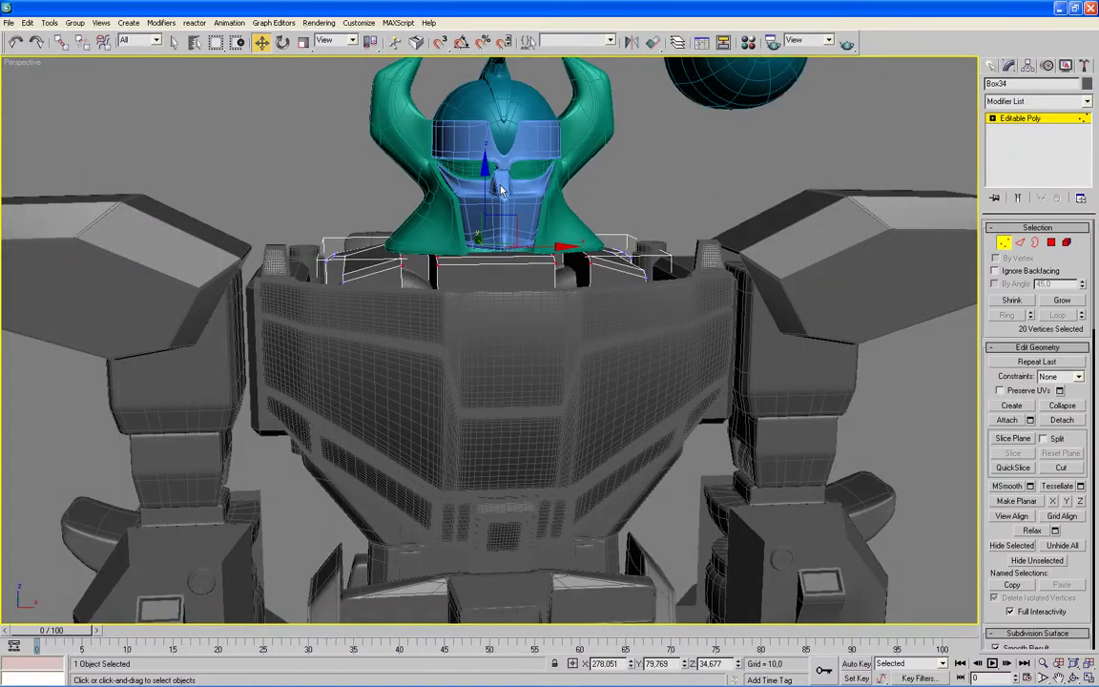
{"action": "mouse_move", "coordinate": [515, 381]}
{"action": "middle_mouse_down", "text": "alt"}
{"action": "mouse_move", "coordinate": [506, 363]}
{"action": "mouse_move", "coordinate": [544, 405]}
{"action": "mouse_move", "coordinate": [606, 407]}
{"action": "middle_mouse_up", "text": "alt"}
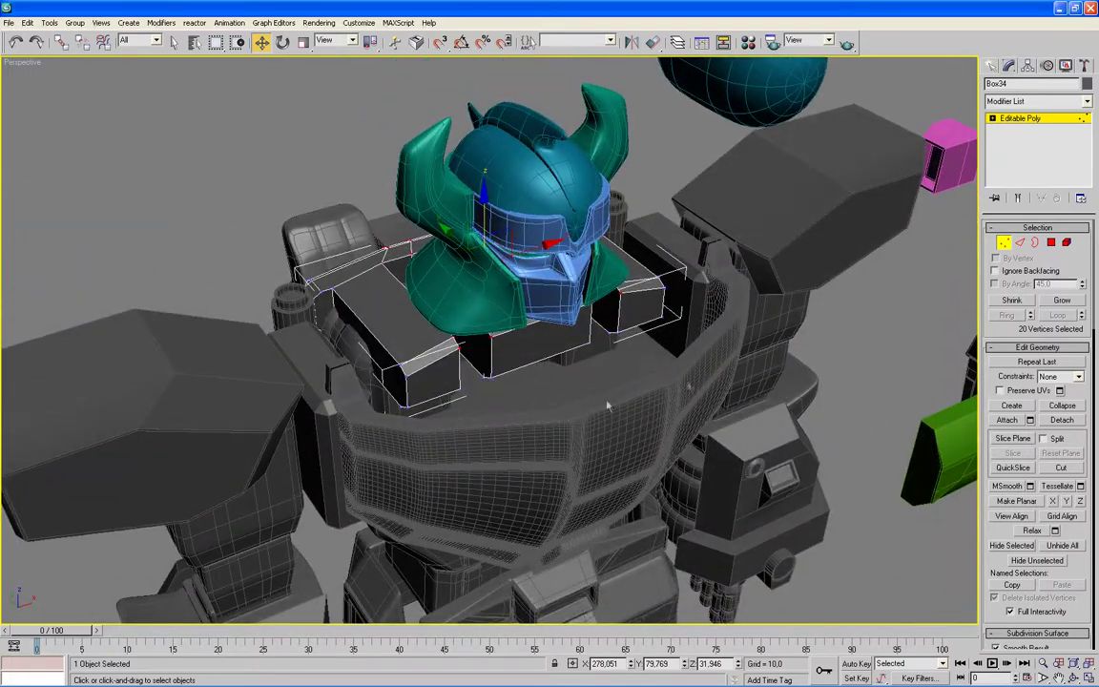
{"action": "left_click", "coordinate": [1022, 244]}
{"action": "left_click_drag", "start_coordinate": [772, 170], "coordinate": [153, 529]}
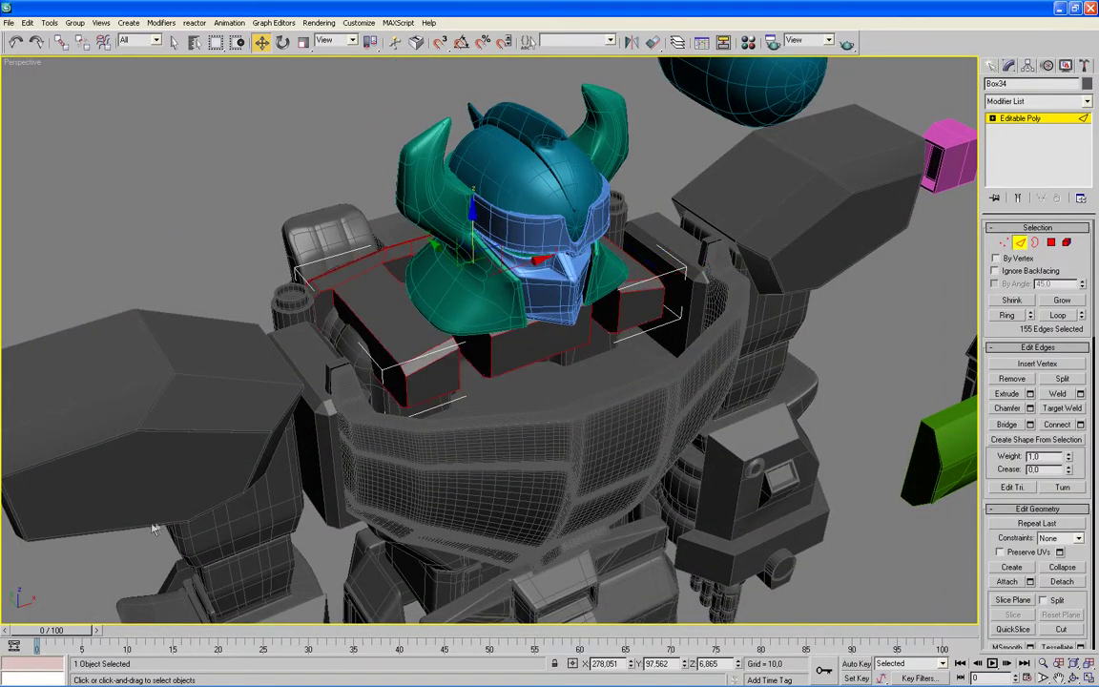
Chamfer the selected chest plate edges with the default settings
{"action": "left_click", "coordinate": [1030, 408]}
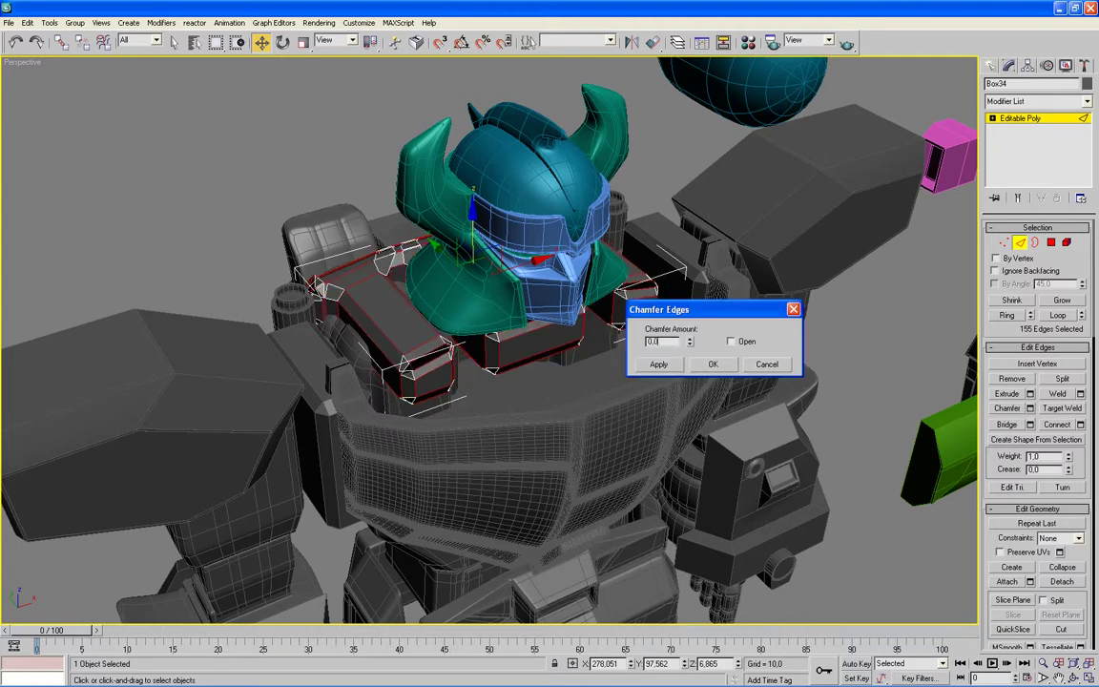
{"action": "left_click", "coordinate": [712, 363]}
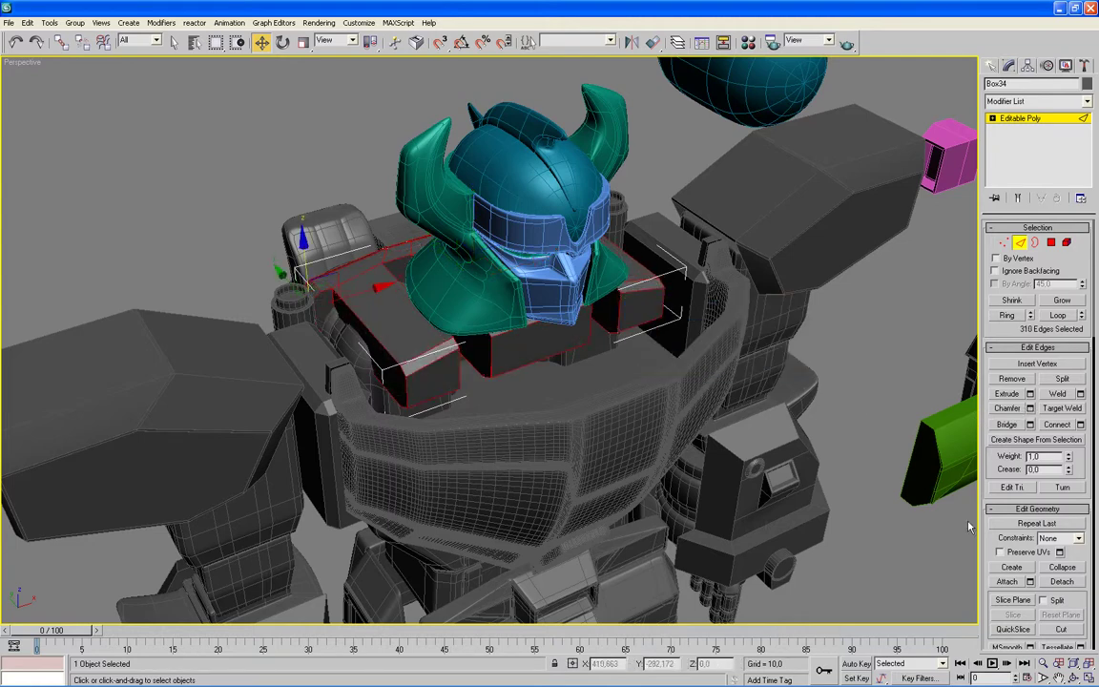
{"action": "scroll", "coordinate": [992, 489], "scroll_direction": "down", "scroll_amount": 3}
{"action": "scroll", "coordinate": [992, 490], "scroll_direction": "down", "scroll_amount": 5}
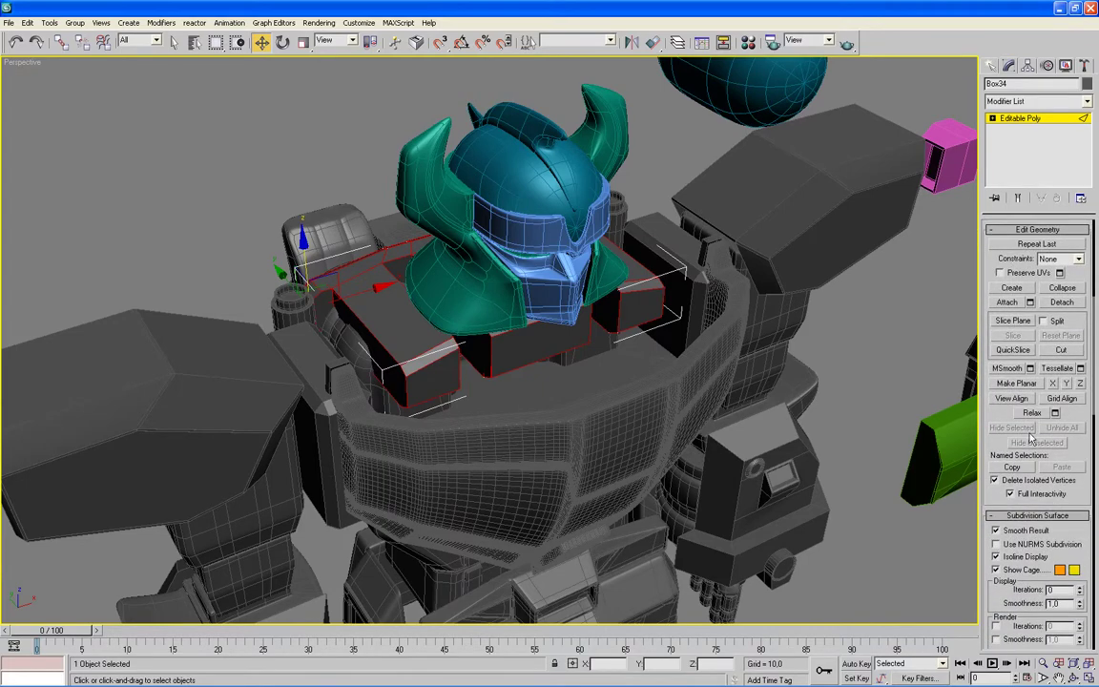
Turn on Use NURMS Subdivision for Box34 and exit sub-object mode
{"action": "left_click", "coordinate": [996, 543]}
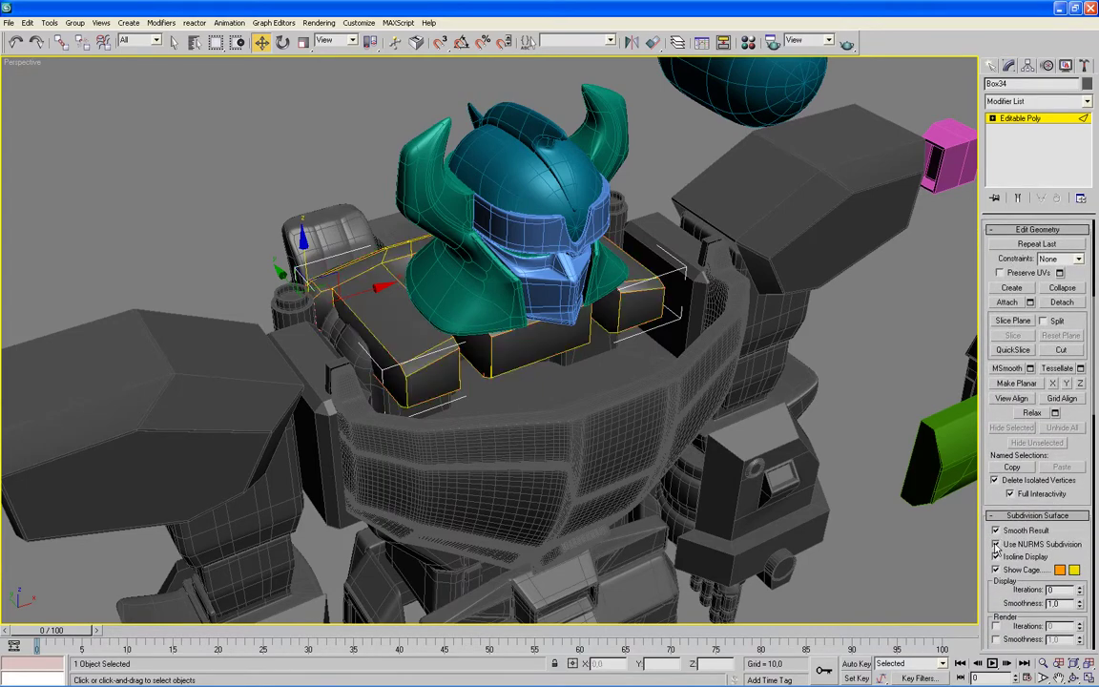
{"action": "left_click", "coordinate": [1080, 589]}
{"action": "scroll", "coordinate": [1001, 283], "scroll_direction": "up", "scroll_amount": 4}
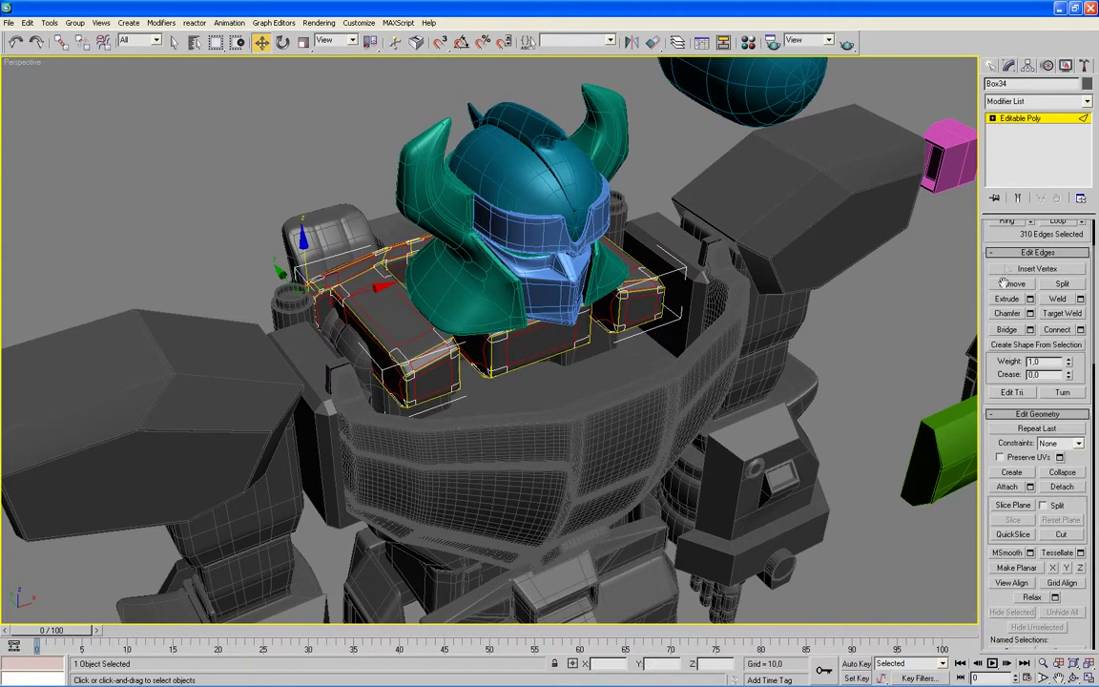
{"action": "scroll", "coordinate": [996, 242], "scroll_direction": "up", "scroll_amount": 2}
{"action": "left_click", "coordinate": [1020, 241]}
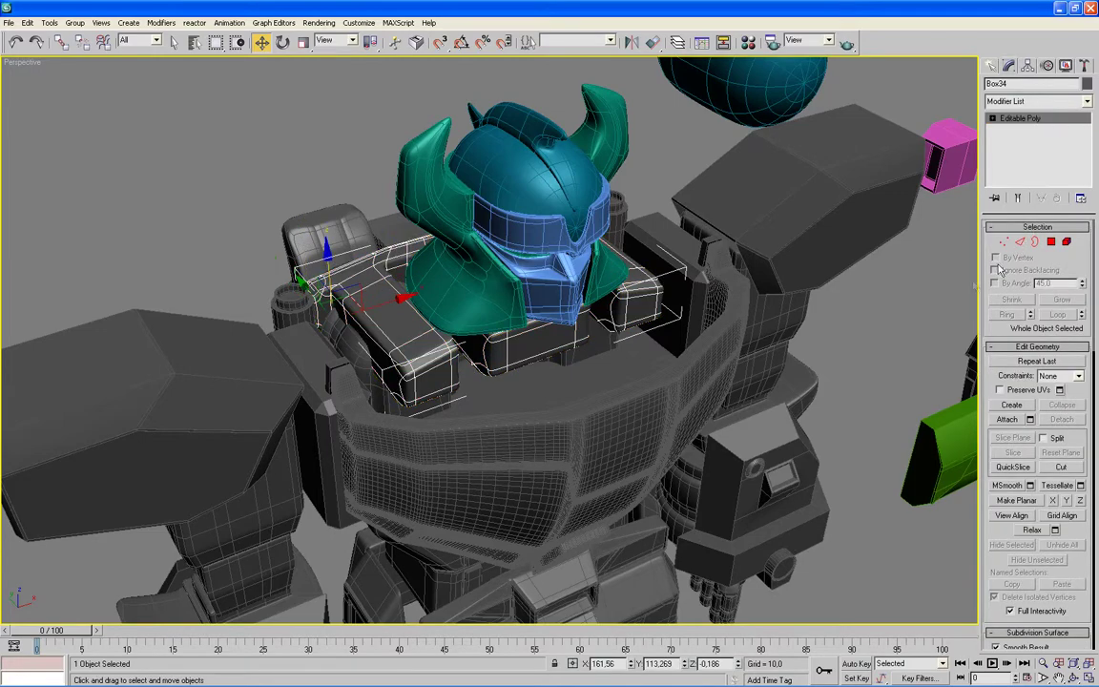
{"action": "scroll", "coordinate": [878, 336], "scroll_direction": "up", "scroll_amount": 3}
{"action": "middle_click_drag", "start_coordinate": [846, 368], "coordinate": [846, 324], "text": "alt"}
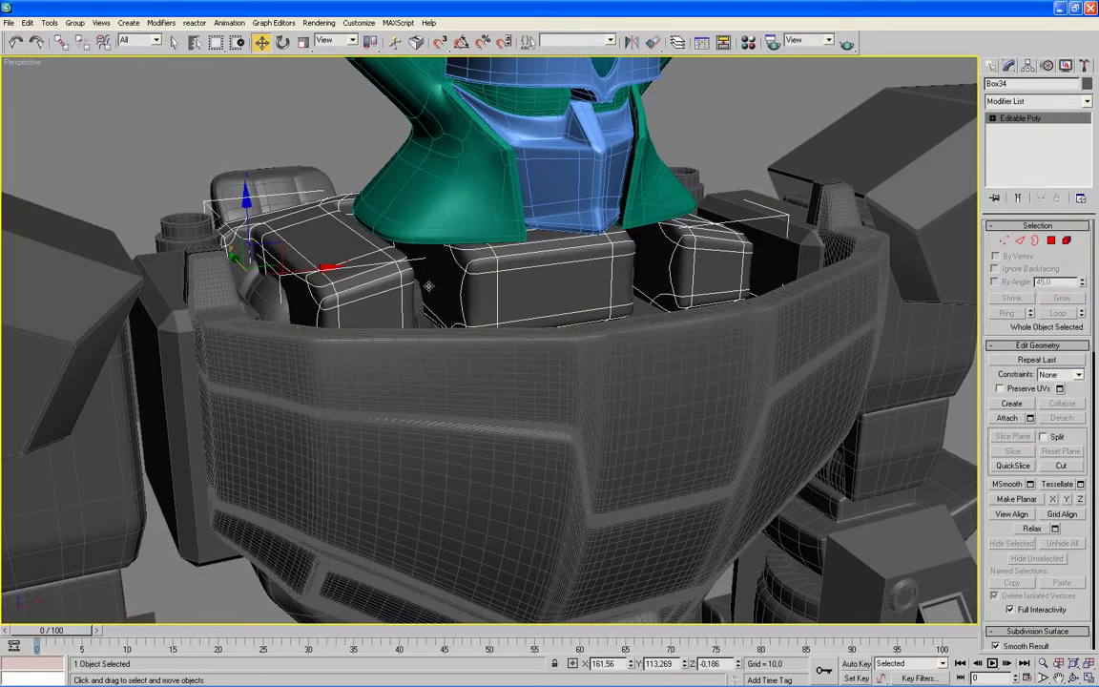
{"action": "key", "text": "alt+w"}
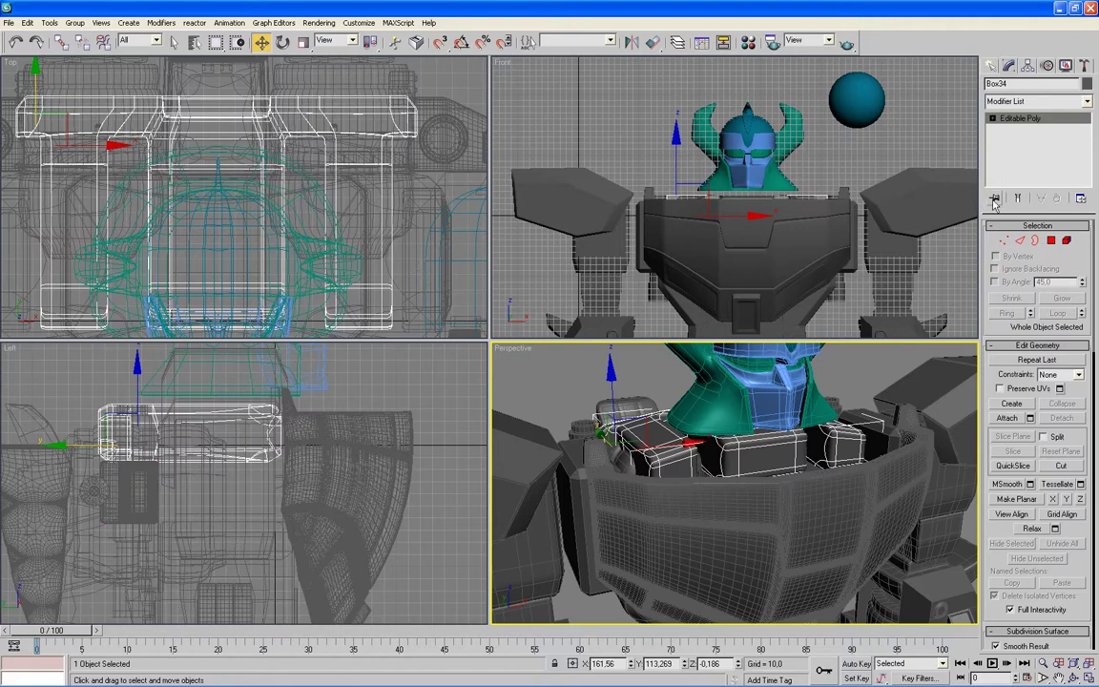
Change Box34's object colour to dark blue
{"action": "left_click", "coordinate": [1086, 84]}
{"action": "left_click", "coordinate": [601, 345]}
{"action": "left_click", "coordinate": [615, 423]}
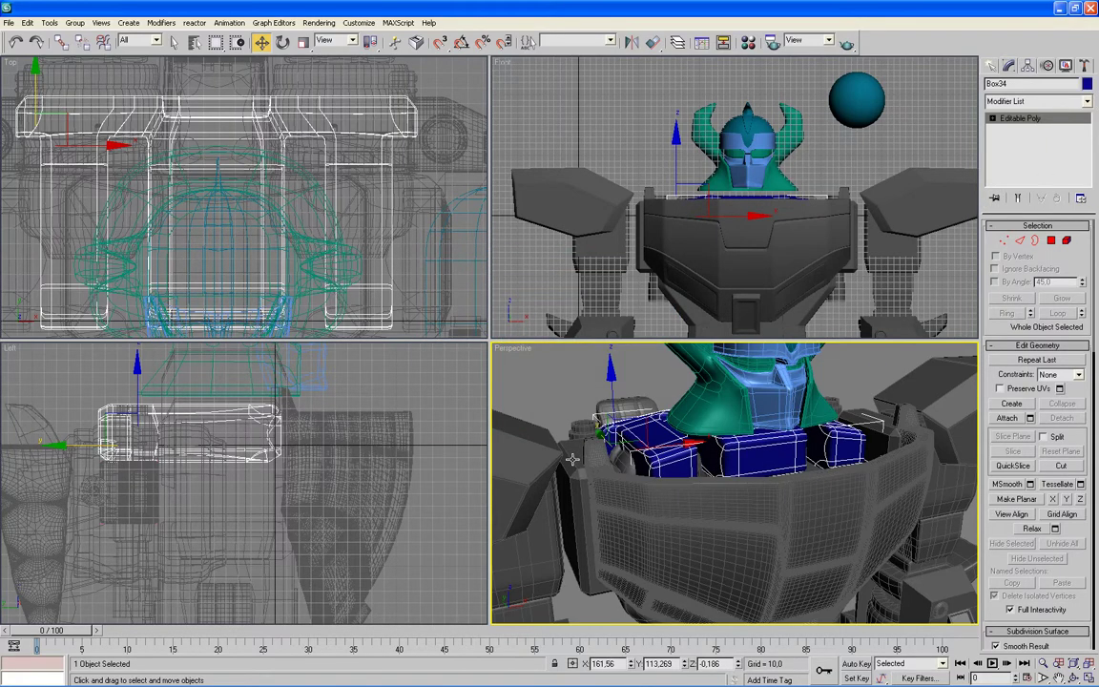
Clone the grey side strap Box19 as a copy, creating Box35
{"action": "left_click", "coordinate": [572, 459]}
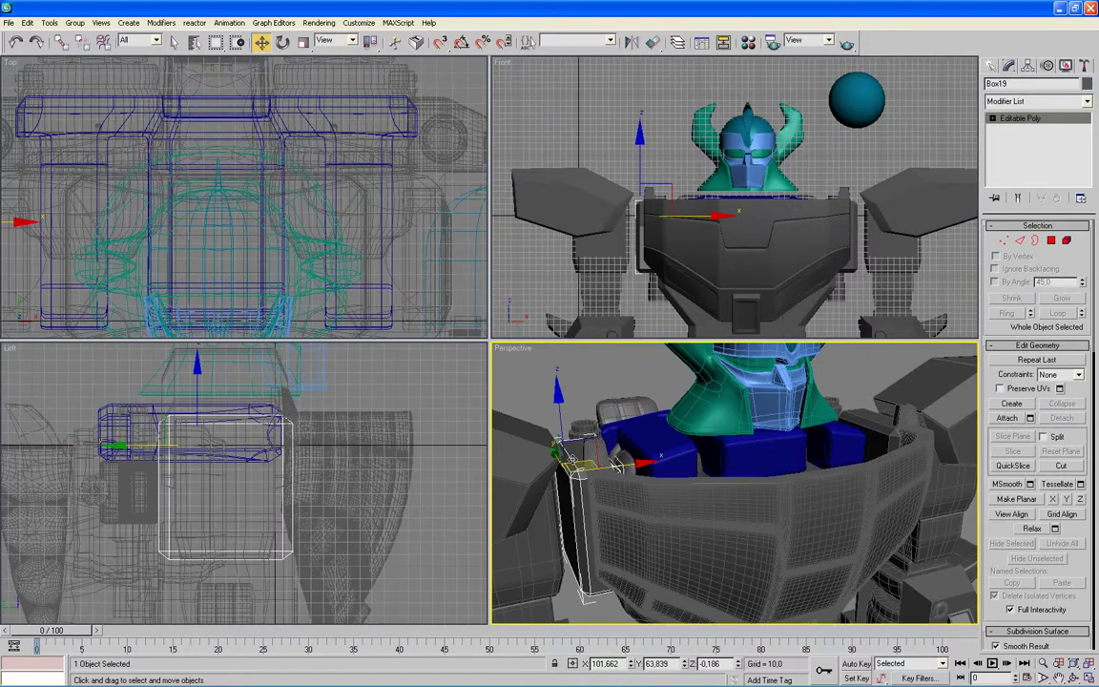
{"action": "right_click", "coordinate": [572, 459]}
{"action": "left_click", "coordinate": [586, 520]}
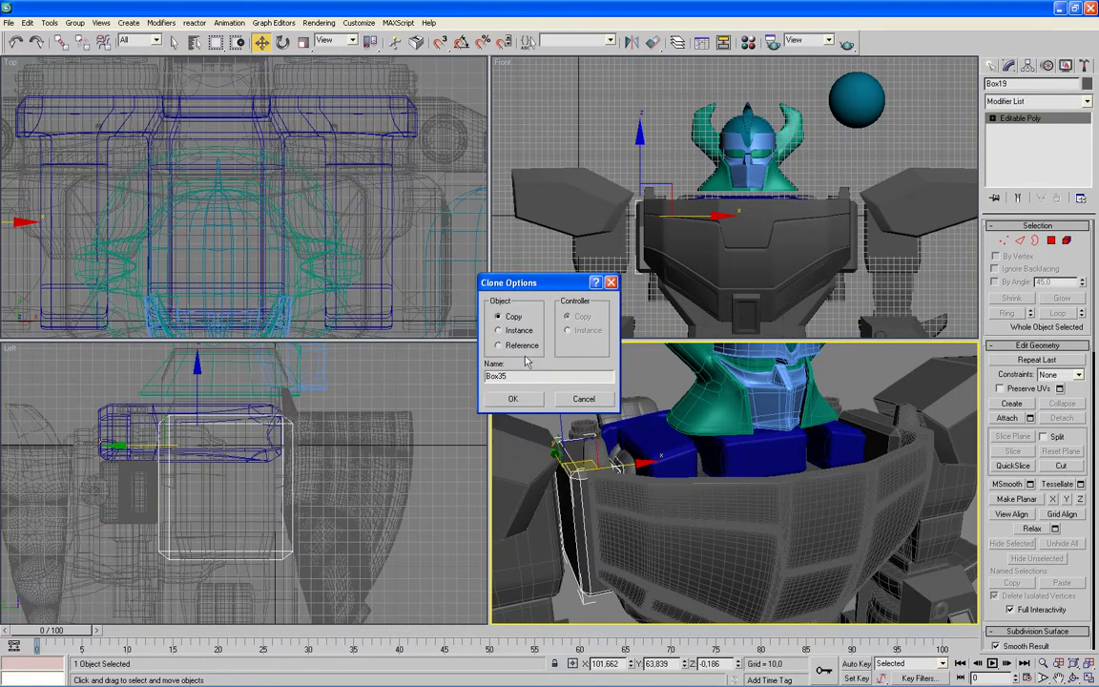
{"action": "left_click", "coordinate": [510, 398]}
In the Top view, move Box35 toward the chest centre, to X 206.941
{"action": "right_click", "coordinate": [217, 261]}
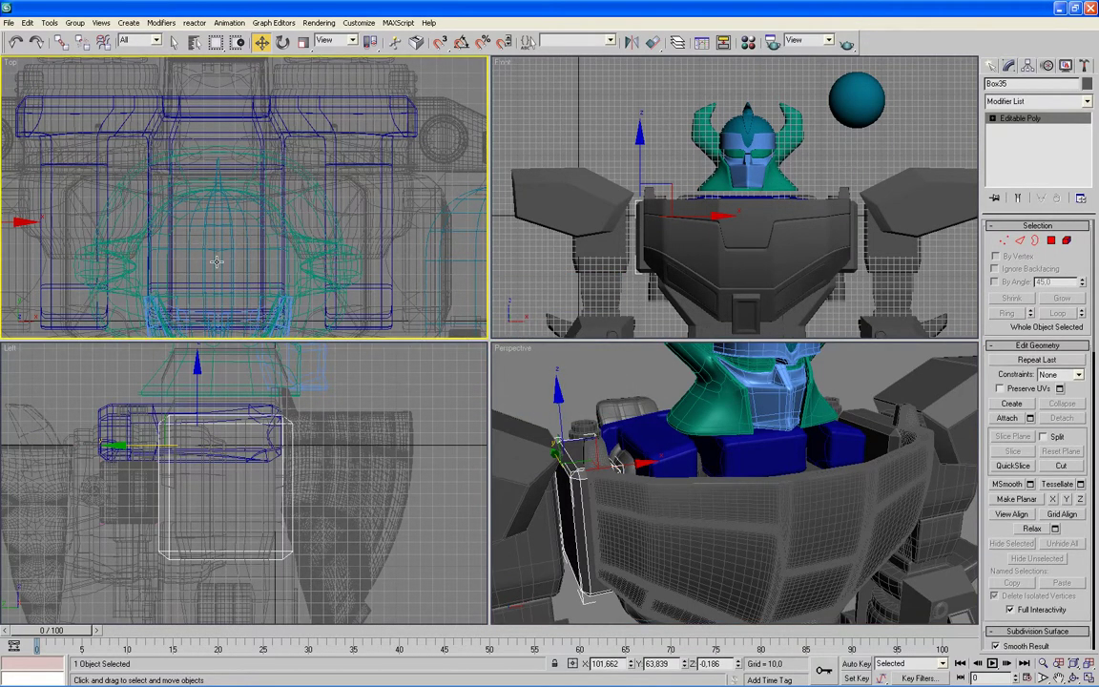
{"action": "key", "text": "alt+w"}
{"action": "scroll", "coordinate": [523, 245], "scroll_direction": "up", "scroll_amount": 2}
{"action": "scroll", "coordinate": [537, 260], "scroll_direction": "down", "scroll_amount": 2}
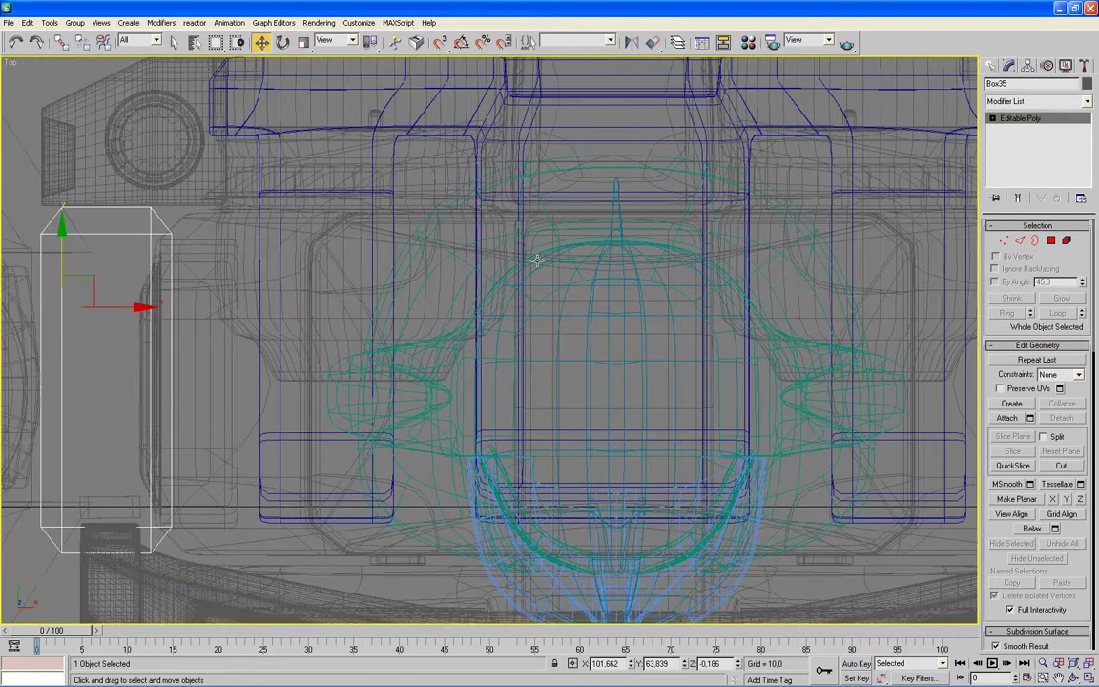
{"action": "left_click_drag", "start_coordinate": [146, 307], "coordinate": [473, 306]}
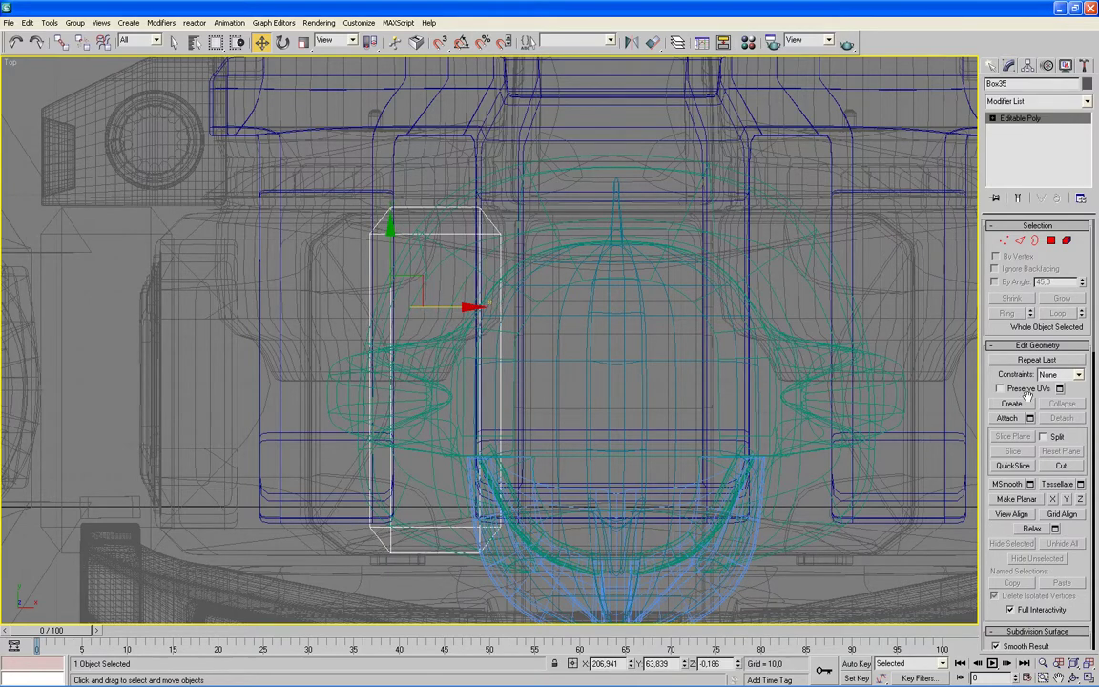
Enable NURMS subdivision on Box35 with 3 iterations
{"action": "scroll", "coordinate": [1027, 267], "scroll_direction": "down", "scroll_amount": 5}
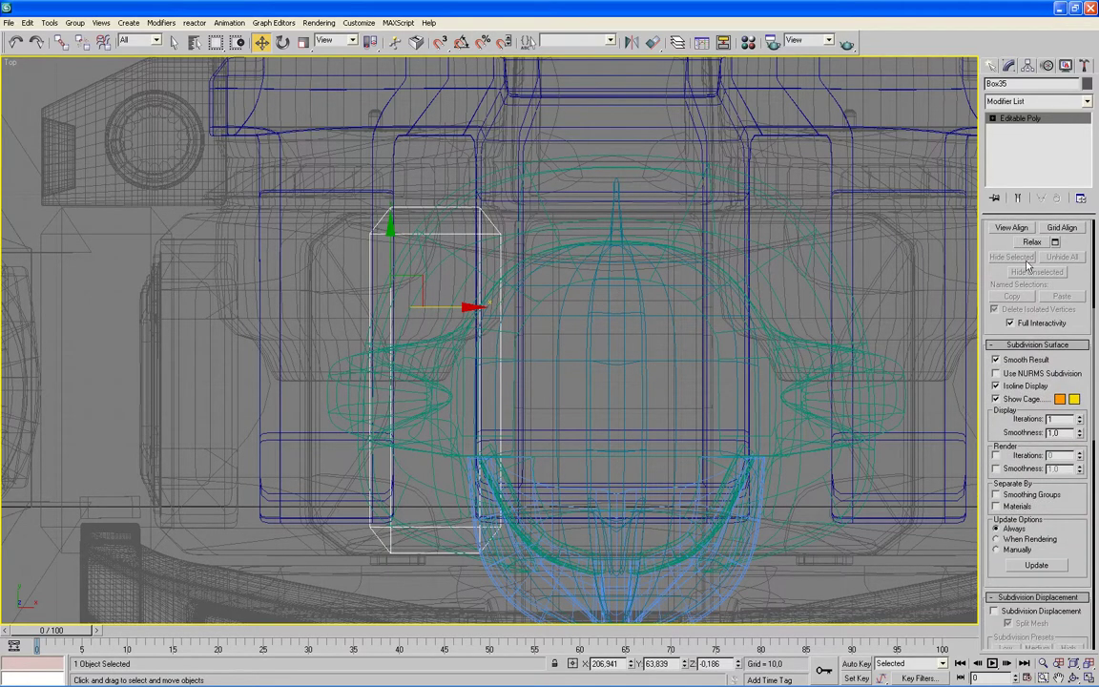
{"action": "left_click", "coordinate": [997, 374]}
{"action": "left_click", "coordinate": [1079, 418]}
{"action": "left_click", "coordinate": [1080, 419]}
{"action": "key", "text": "alt+w"}
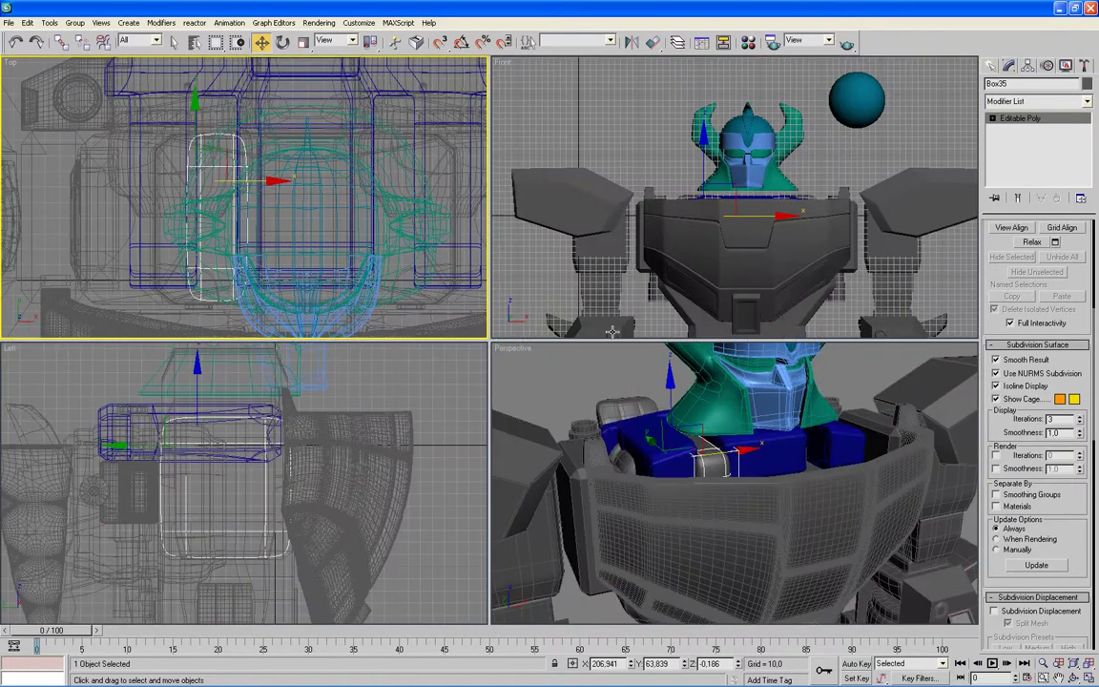
Raise Box35 in the Front view and slide it into the slot, to Y 88.261, Z 9.595
{"action": "scroll", "coordinate": [627, 394], "scroll_direction": "up", "scroll_amount": 2}
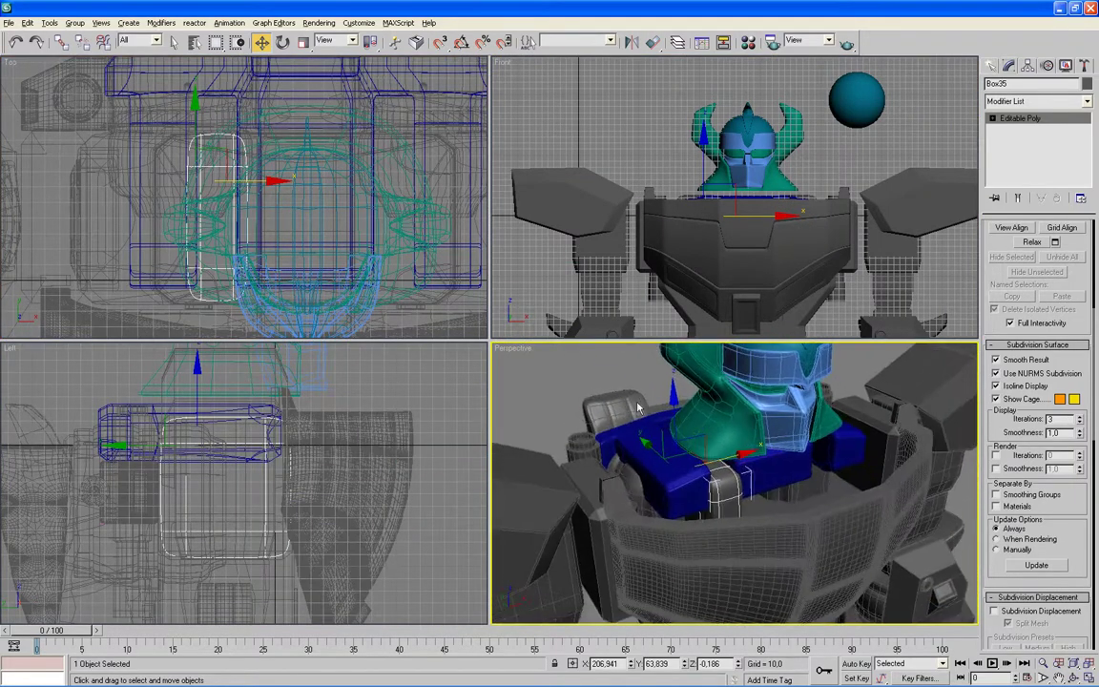
{"action": "key", "text": "alt+w"}
{"action": "key", "text": "alt+w"}
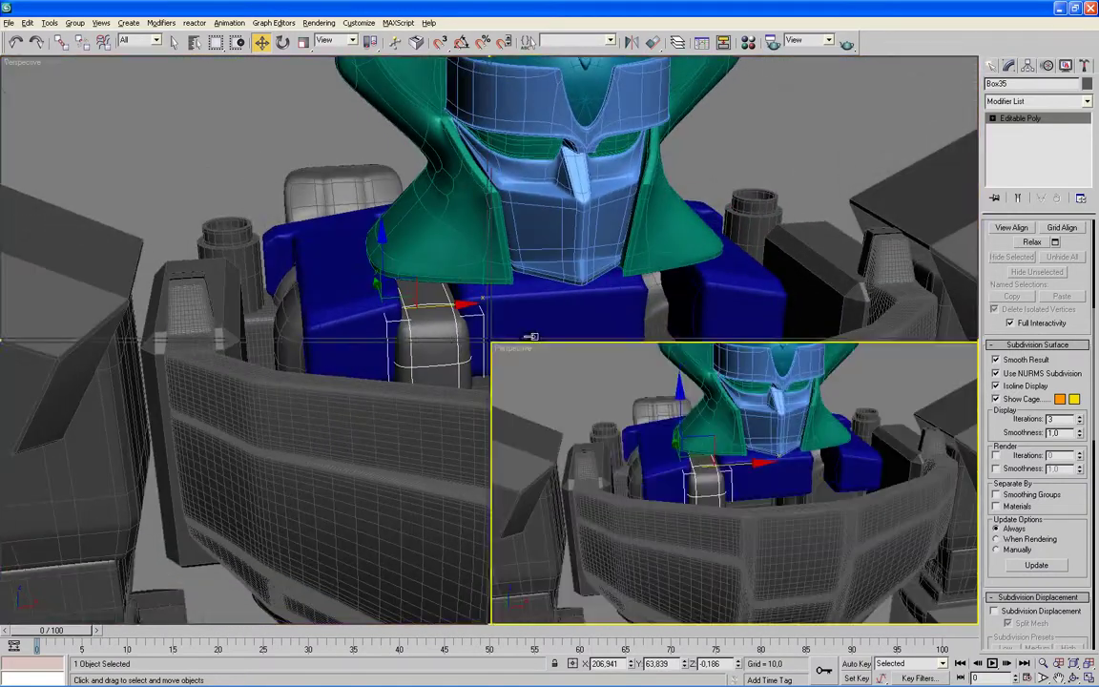
{"action": "right_click", "coordinate": [629, 229]}
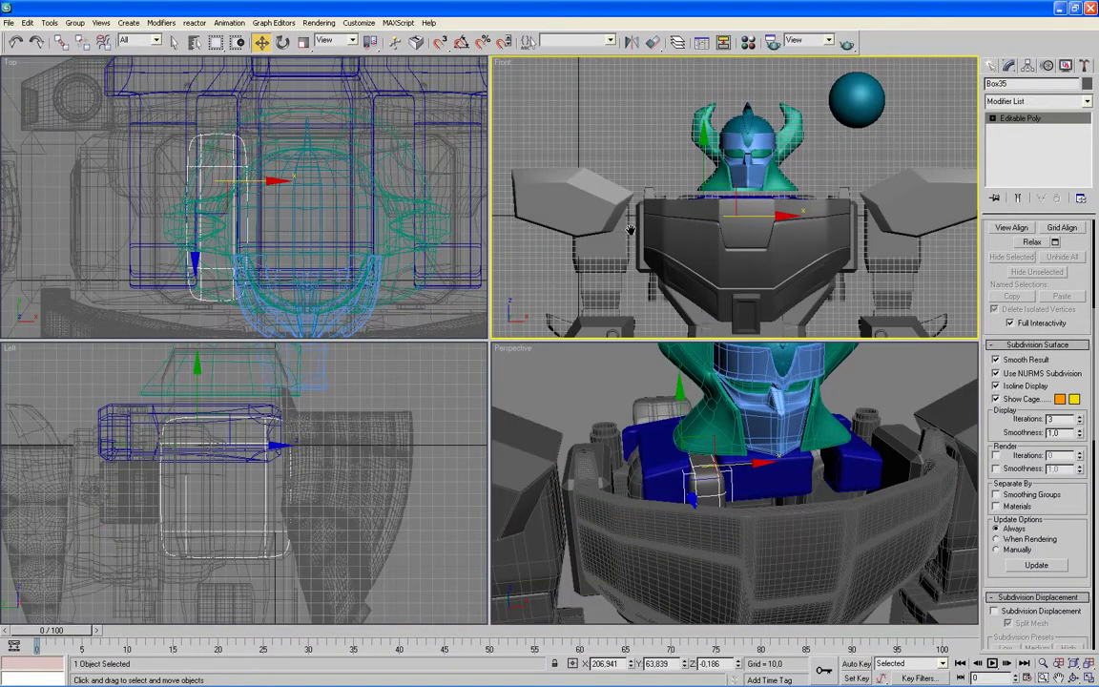
{"action": "scroll", "coordinate": [727, 249], "scroll_direction": "up", "scroll_amount": 5}
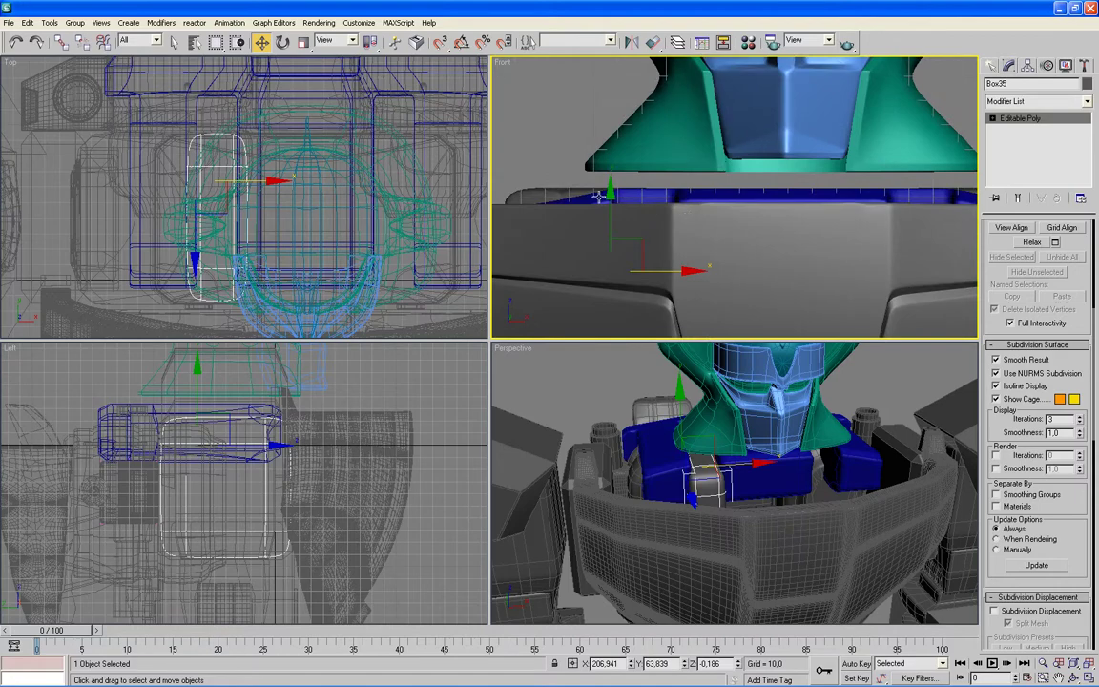
{"action": "left_click_drag", "start_coordinate": [599, 196], "coordinate": [610, 170]}
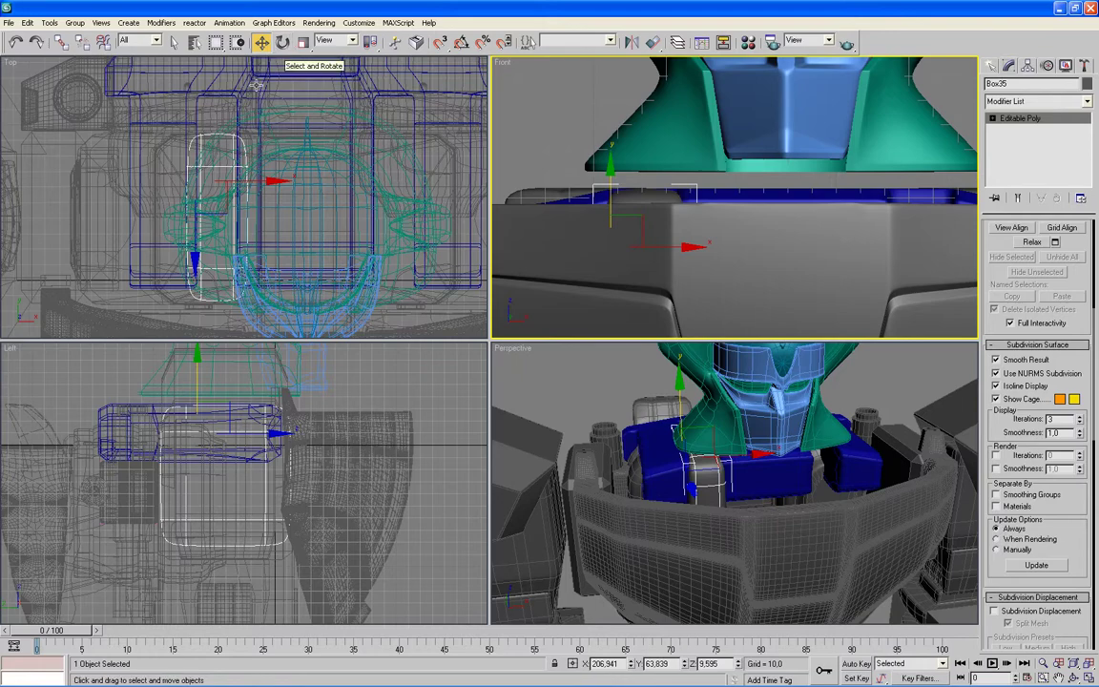
{"action": "right_click", "coordinate": [182, 116]}
{"action": "left_click_drag", "start_coordinate": [193, 103], "coordinate": [195, 65]}
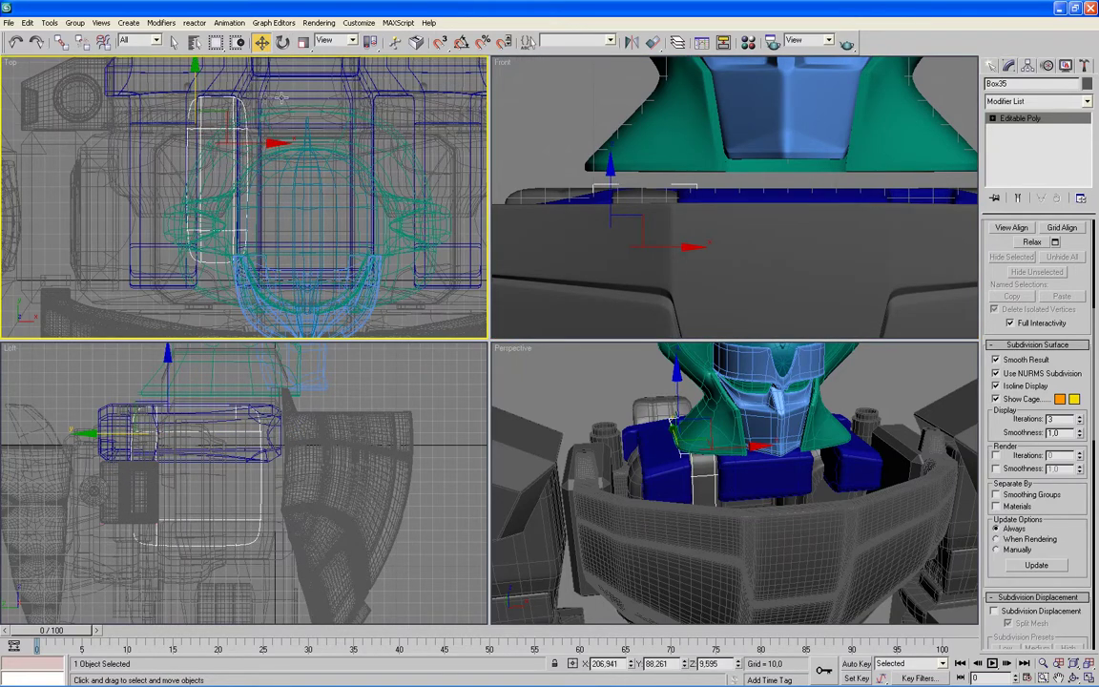
{"action": "scroll", "coordinate": [996, 245], "scroll_direction": "up", "scroll_amount": 3}
{"action": "scroll", "coordinate": [996, 245], "scroll_direction": "up", "scroll_amount": 3}
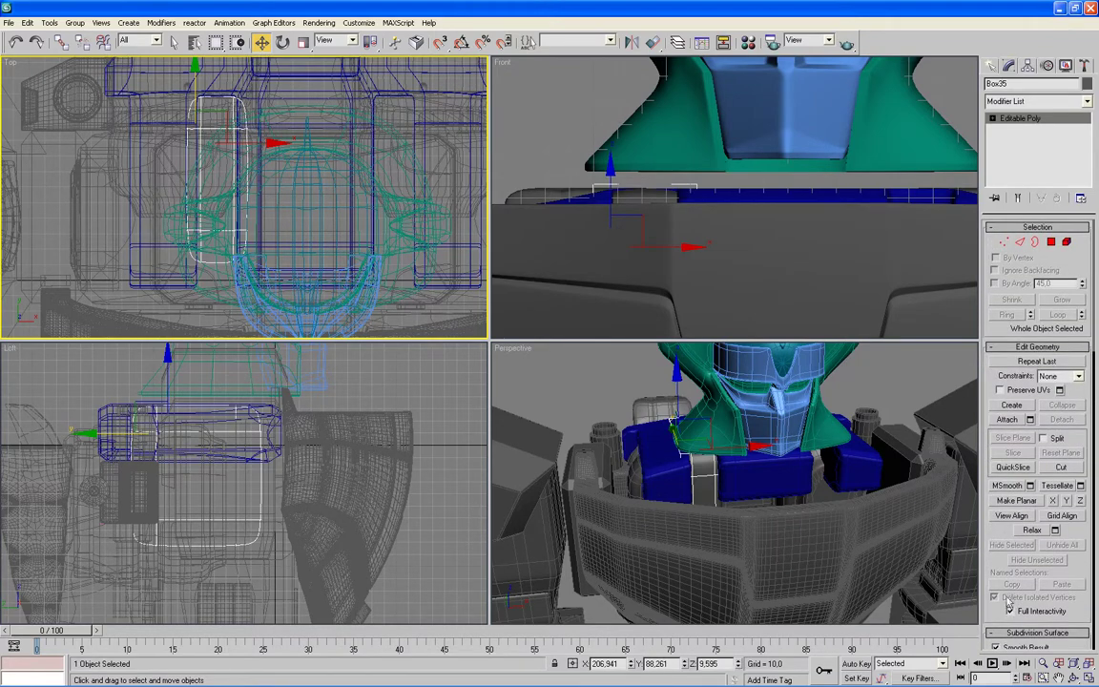
{"action": "left_click", "coordinate": [1003, 241]}
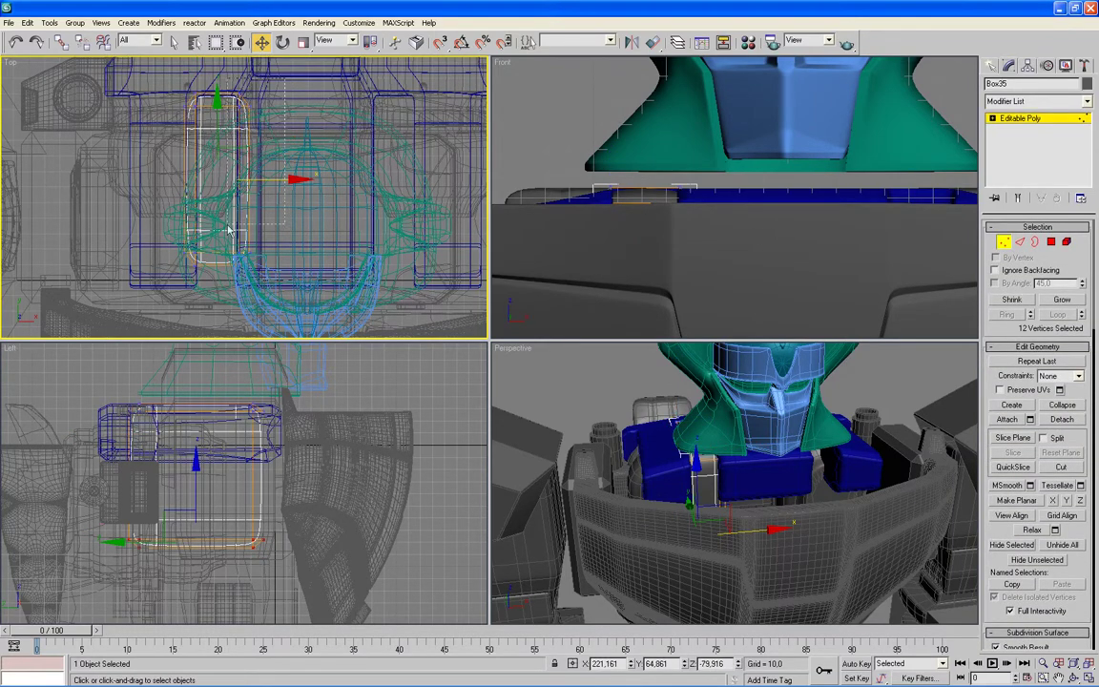
In the Top view, shift the strap's selected vertices left and pull its left-column vertices right to narrow it
{"action": "key", "text": "alt+w"}
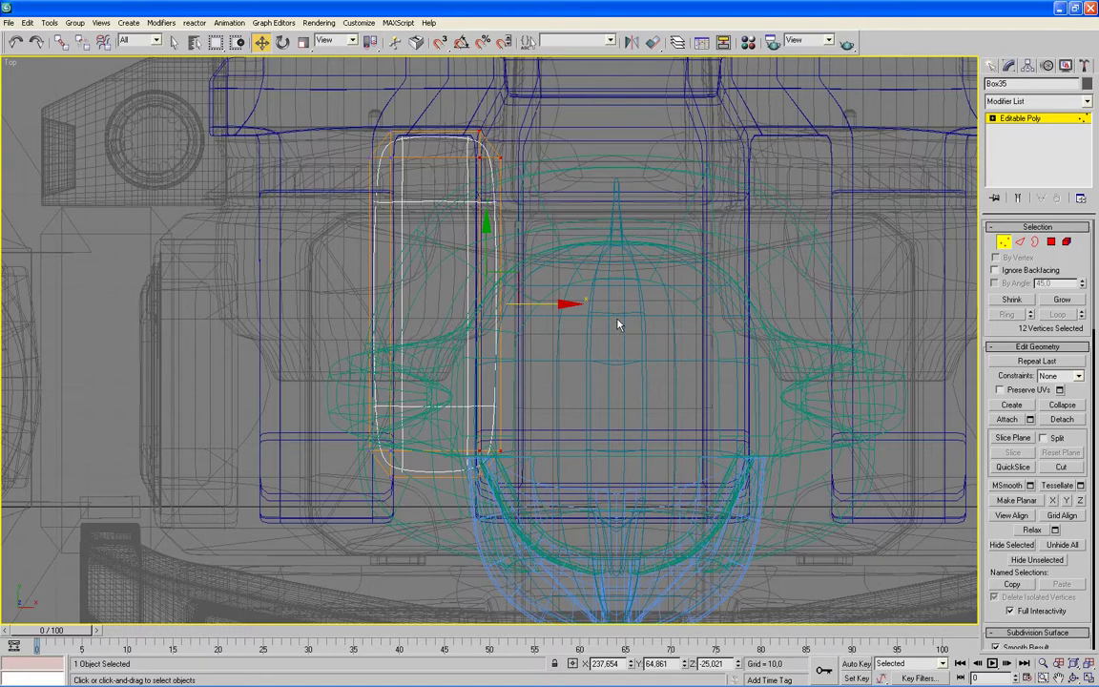
{"action": "scroll", "coordinate": [617, 322], "scroll_direction": "up", "scroll_amount": 4}
{"action": "mouse_move", "coordinate": [657, 250]}
{"action": "middle_mouse_down"}
{"action": "mouse_move", "coordinate": [671, 369]}
{"action": "mouse_move", "coordinate": [645, 448]}
{"action": "middle_mouse_up"}
{"action": "left_click_drag", "start_coordinate": [578, 467], "coordinate": [493, 466]}
{"action": "scroll", "coordinate": [298, 211], "scroll_direction": "down", "scroll_amount": 3}
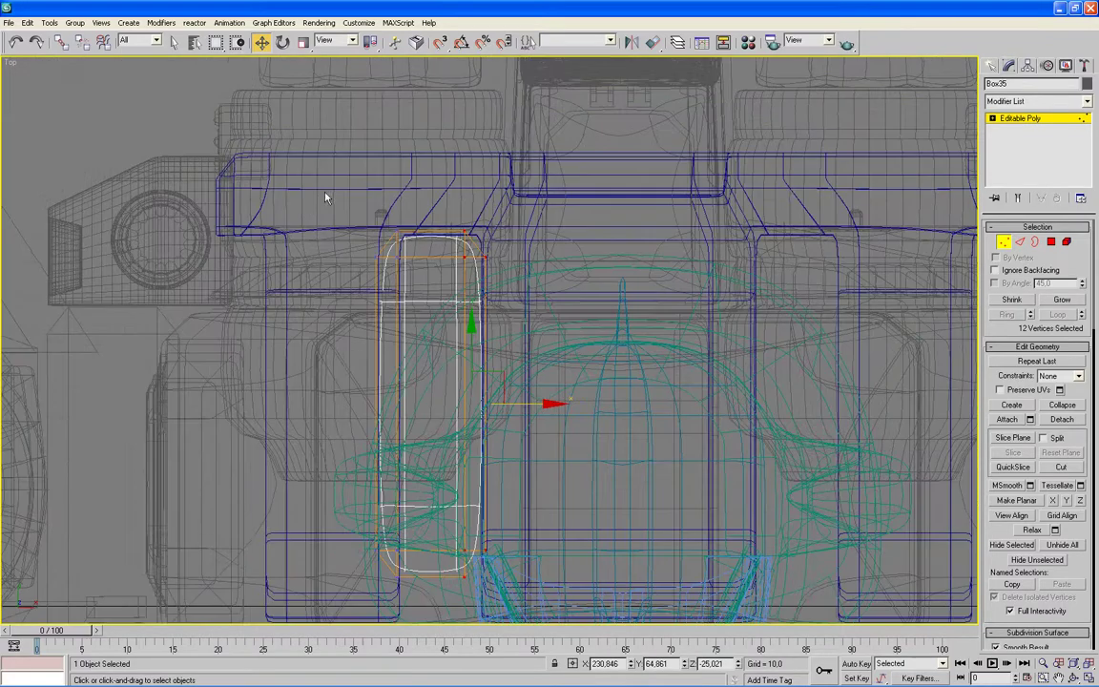
{"action": "left_click_drag", "start_coordinate": [431, 194], "coordinate": [348, 556]}
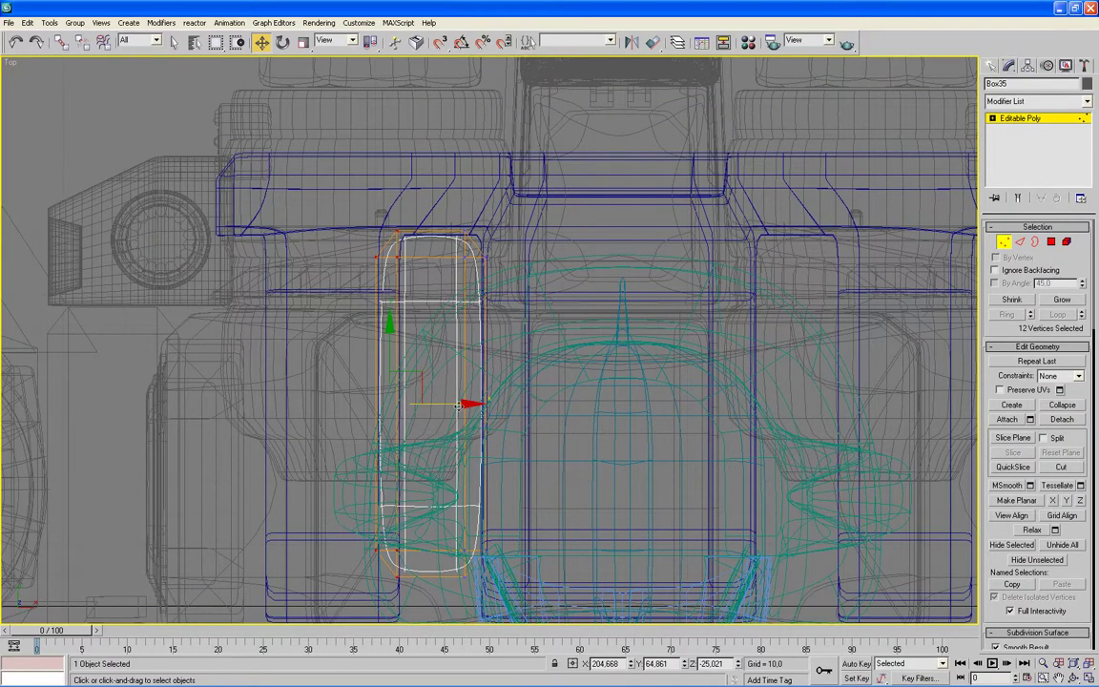
{"action": "left_click_drag", "start_coordinate": [460, 404], "coordinate": [481, 404]}
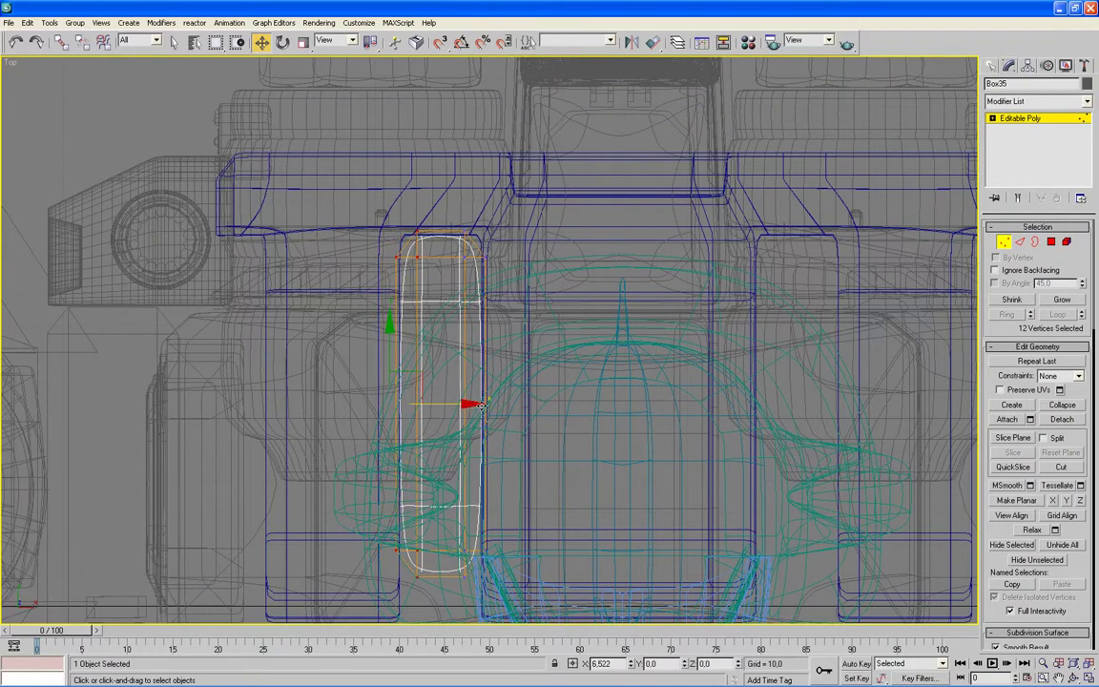
Slide the selected strap vertices forward along the blue plate in the side view
{"action": "key", "text": "alt+w"}
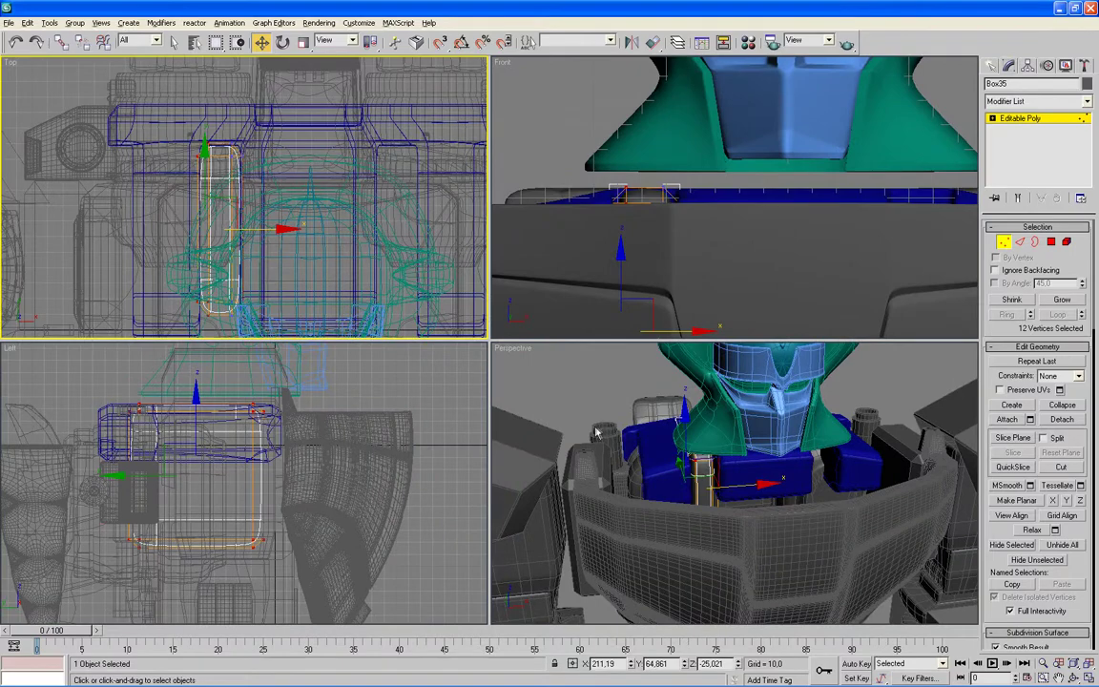
{"action": "scroll", "coordinate": [595, 432], "scroll_direction": "up", "scroll_amount": 3}
{"action": "middle_click_drag", "start_coordinate": [595, 432], "coordinate": [668, 458], "text": "alt"}
{"action": "scroll", "coordinate": [706, 467], "scroll_direction": "up", "scroll_amount": 3}
{"action": "scroll", "coordinate": [743, 471], "scroll_direction": "up", "scroll_amount": 3}
{"action": "scroll", "coordinate": [743, 471], "scroll_direction": "down", "scroll_amount": 2}
{"action": "mouse_move", "coordinate": [749, 465]}
{"action": "middle_mouse_down", "text": "alt"}
{"action": "mouse_move", "coordinate": [760, 448]}
{"action": "mouse_move", "coordinate": [699, 446]}
{"action": "middle_mouse_up", "text": "alt"}
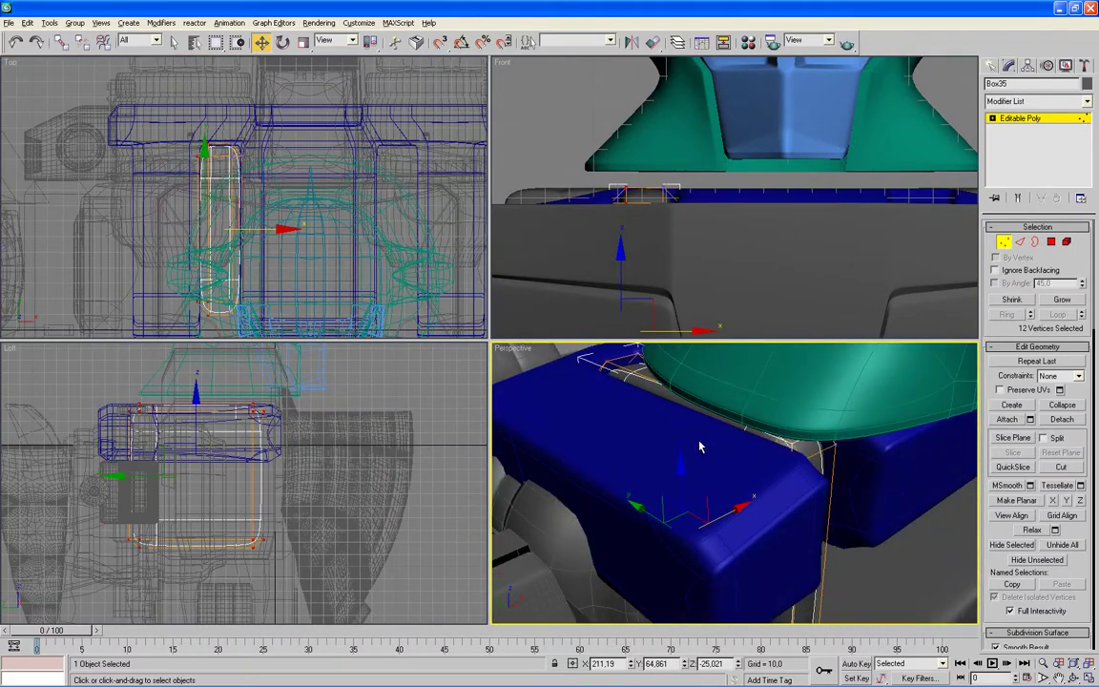
{"action": "right_click", "coordinate": [326, 389]}
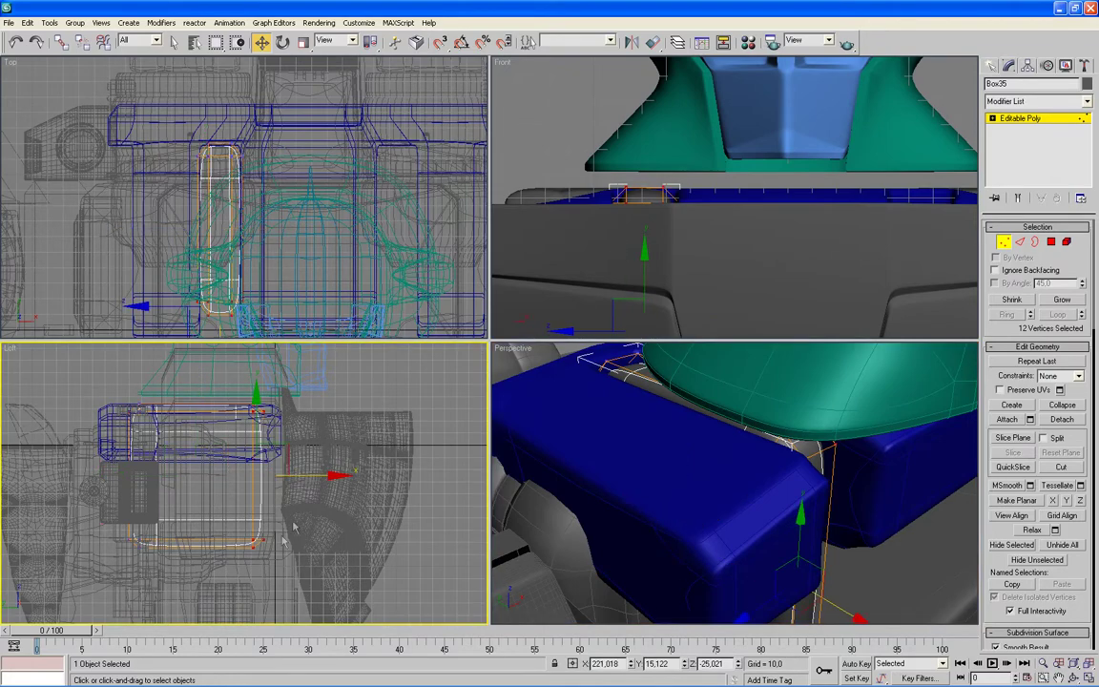
{"action": "left_click_drag", "start_coordinate": [330, 474], "coordinate": [359, 474]}
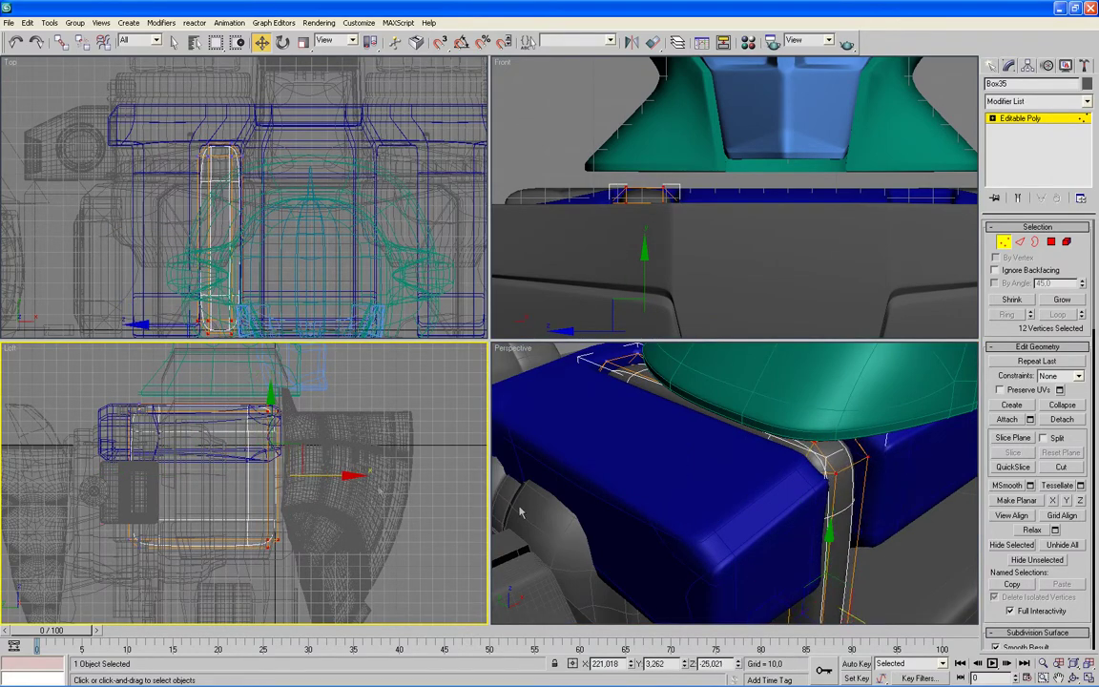
Pull Box35's end vertices down over the blue chest plate's front edge in Perspective
{"action": "key", "text": "alt+w"}
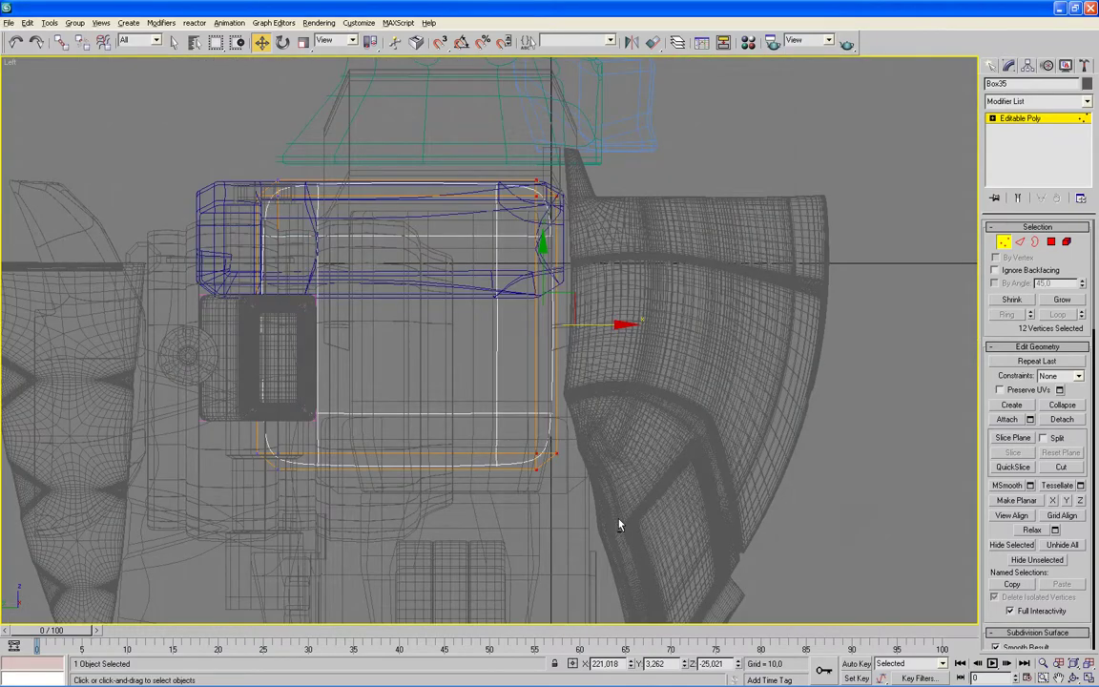
{"action": "key", "text": "alt+w"}
{"action": "right_click", "coordinate": [618, 524]}
{"action": "key", "text": "alt+w"}
{"action": "mouse_move", "coordinate": [618, 524]}
{"action": "middle_mouse_down", "text": "alt"}
{"action": "mouse_move", "coordinate": [627, 523]}
{"action": "mouse_move", "coordinate": [613, 507]}
{"action": "mouse_move", "coordinate": [677, 505]}
{"action": "mouse_move", "coordinate": [661, 497]}
{"action": "middle_mouse_up", "text": "alt"}
{"action": "scroll", "coordinate": [608, 515], "scroll_direction": "down", "scroll_amount": 3}
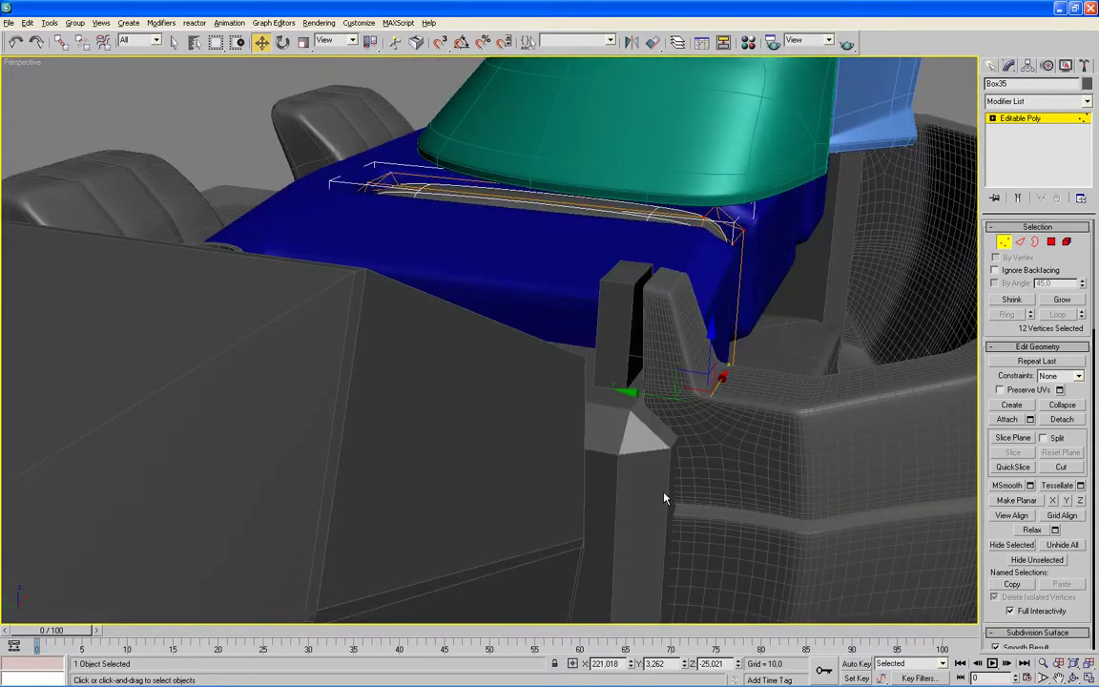
{"action": "left_click_drag", "start_coordinate": [622, 398], "coordinate": [639, 389]}
{"action": "mouse_move", "coordinate": [643, 395]}
{"action": "middle_mouse_down", "text": "alt"}
{"action": "mouse_move", "coordinate": [645, 421]}
{"action": "mouse_move", "coordinate": [618, 431]}
{"action": "middle_mouse_up", "text": "alt"}
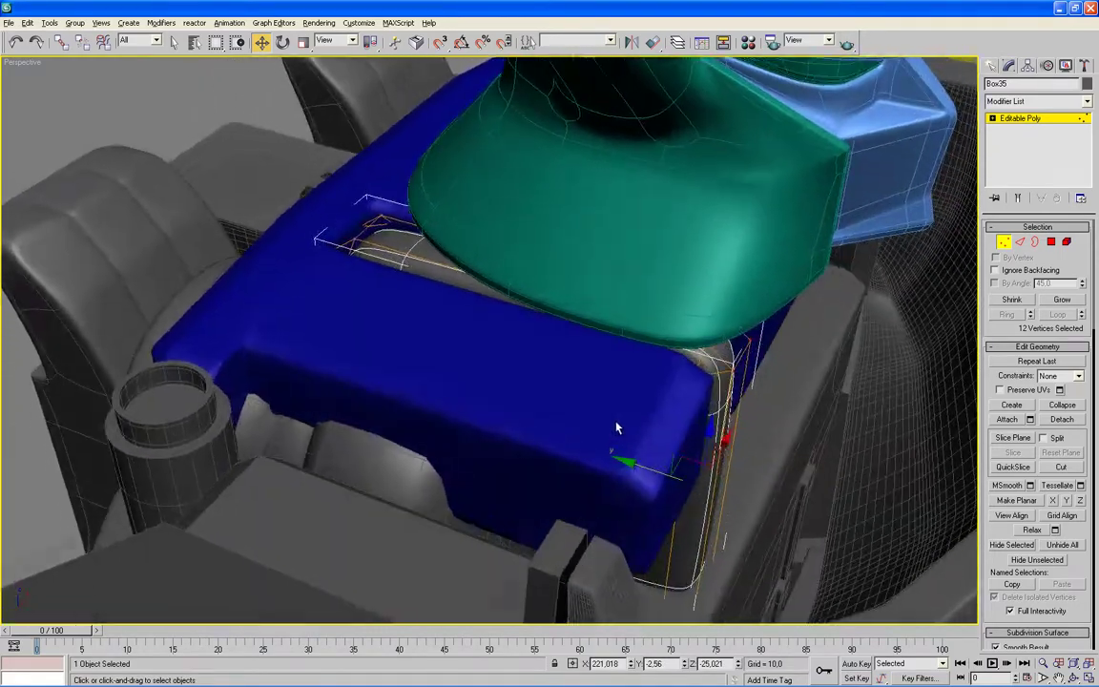
Set the Top view to smooth shading, clear the vertex selection and exit Vertex mode
{"action": "key", "text": "alt+w"}
{"action": "right_click", "coordinate": [336, 224]}
{"action": "key", "text": "F3"}
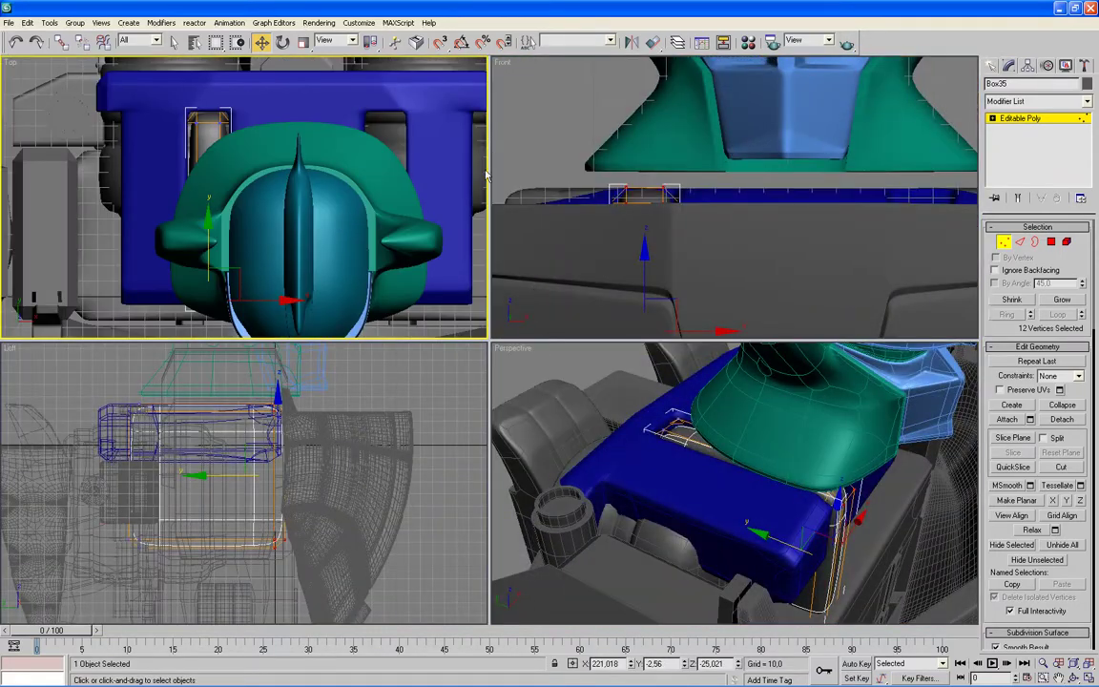
{"action": "left_click", "coordinate": [532, 148]}
{"action": "scroll", "coordinate": [532, 148], "scroll_direction": "down", "scroll_amount": 1}
{"action": "scroll", "coordinate": [532, 147], "scroll_direction": "down", "scroll_amount": 4}
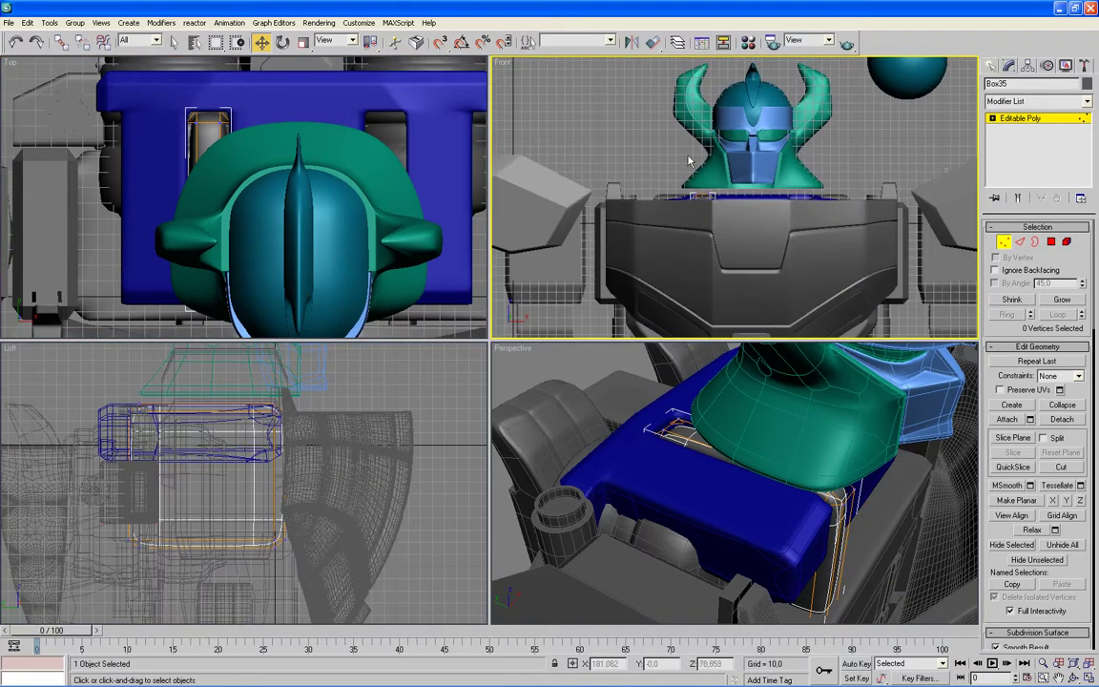
{"action": "left_click", "coordinate": [1004, 242]}
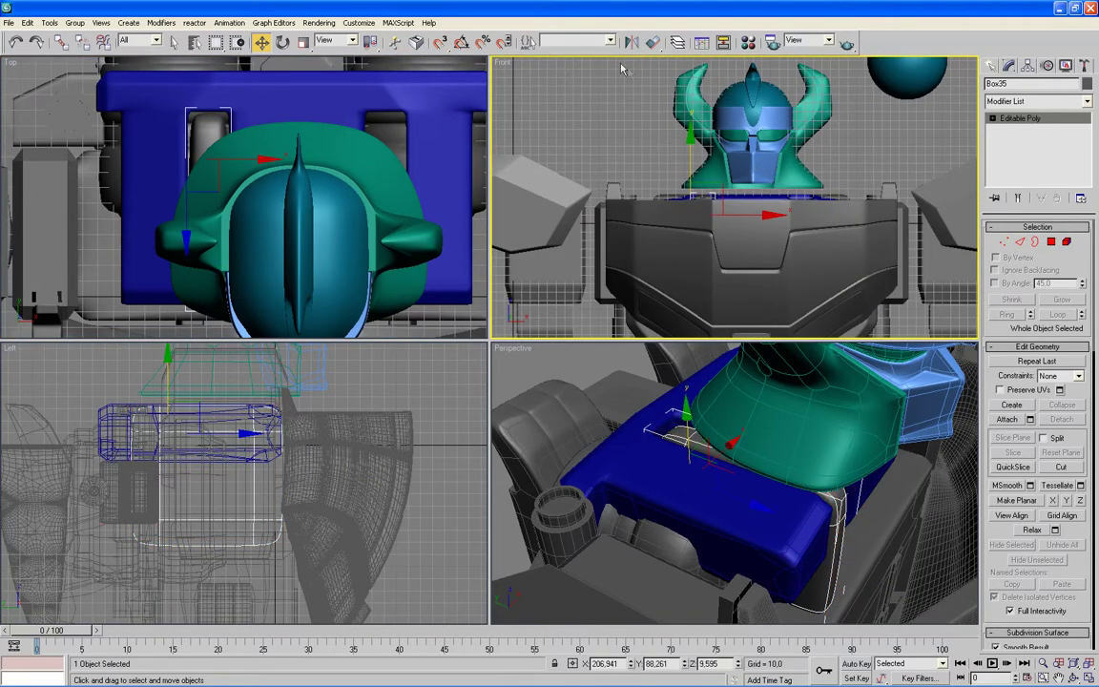
{"action": "scroll", "coordinate": [869, 162], "scroll_direction": "down", "scroll_amount": 3}
{"action": "scroll", "coordinate": [869, 162], "scroll_direction": "down", "scroll_amount": 1}
Move the Capsule02 sphere off to the right and select the loose parts beside the robot
{"action": "left_click", "coordinate": [778, 162]}
{"action": "left_click_drag", "start_coordinate": [861, 175], "coordinate": [992, 173]}
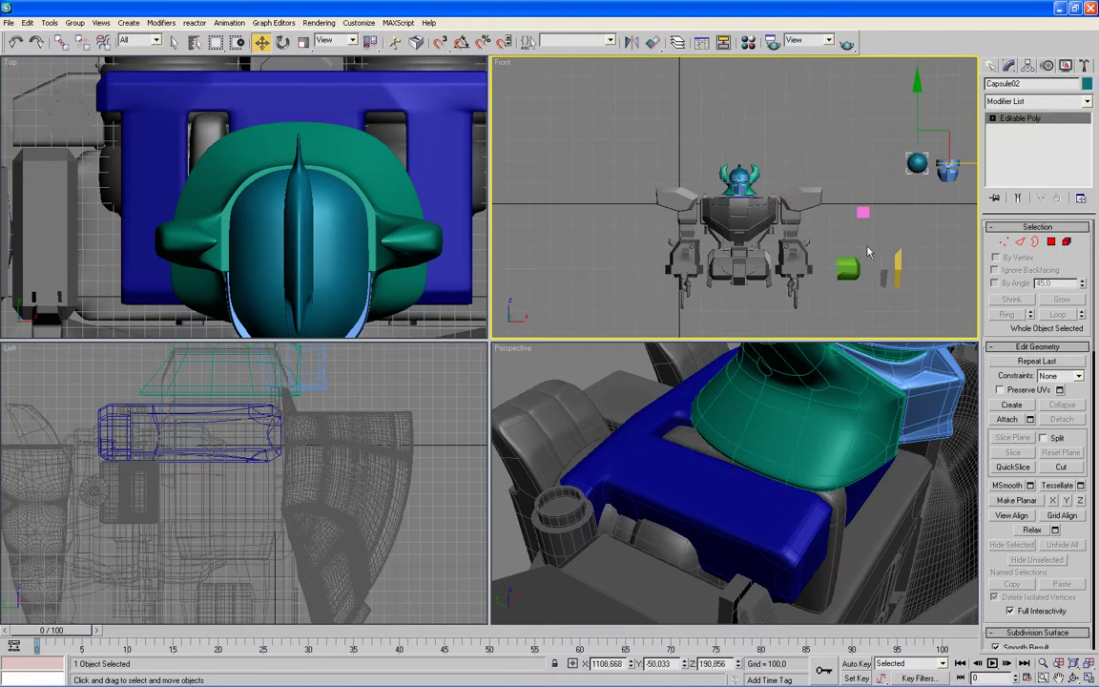
{"action": "left_click_drag", "start_coordinate": [844, 313], "coordinate": [915, 197]}
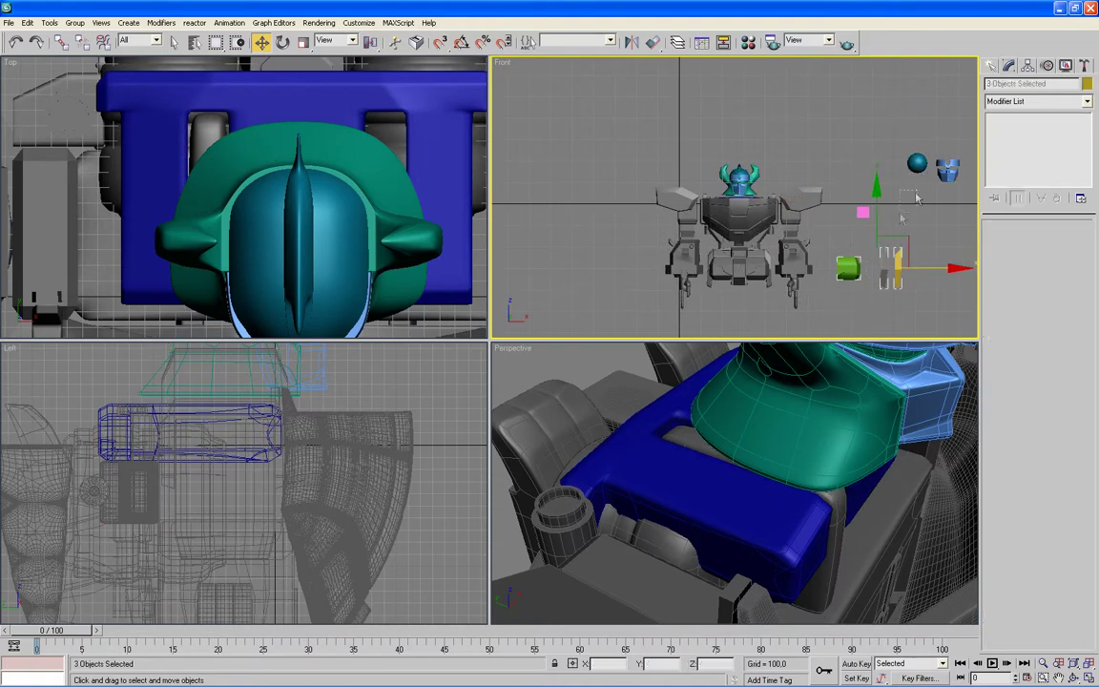
{"action": "mouse_move", "coordinate": [820, 308]}
{"action": "left_mouse_down", "text": "ctrl"}
{"action": "mouse_move", "coordinate": [933, 291]}
{"action": "mouse_move", "coordinate": [1022, 252]}
{"action": "left_mouse_up", "text": "ctrl"}
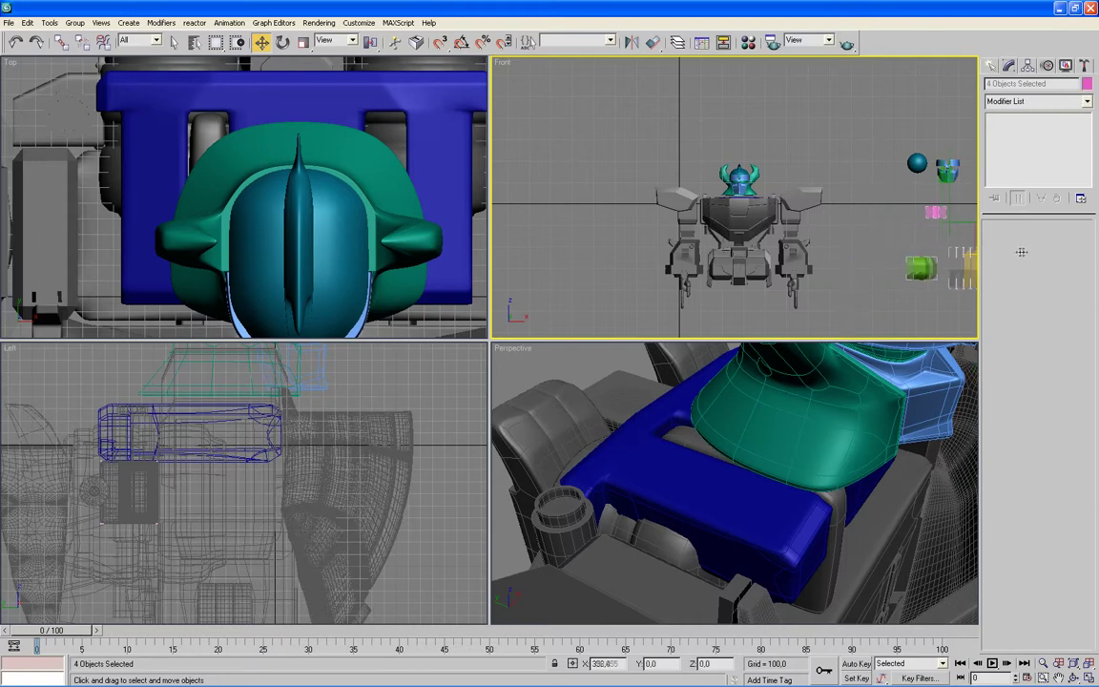
Select the robot's head pieces, excluding the right shoulder, and hide them
{"action": "left_click_drag", "start_coordinate": [802, 139], "coordinate": [720, 195]}
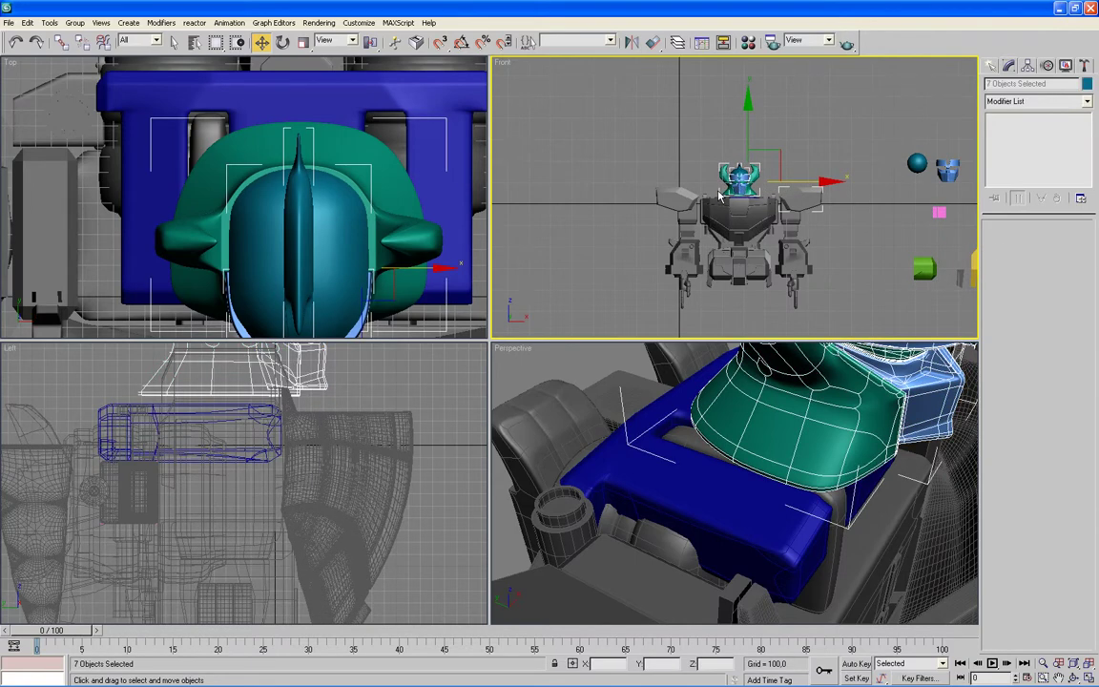
{"action": "scroll", "coordinate": [717, 196], "scroll_direction": "up", "scroll_amount": 5}
{"action": "left_click", "coordinate": [915, 199], "text": "alt"}
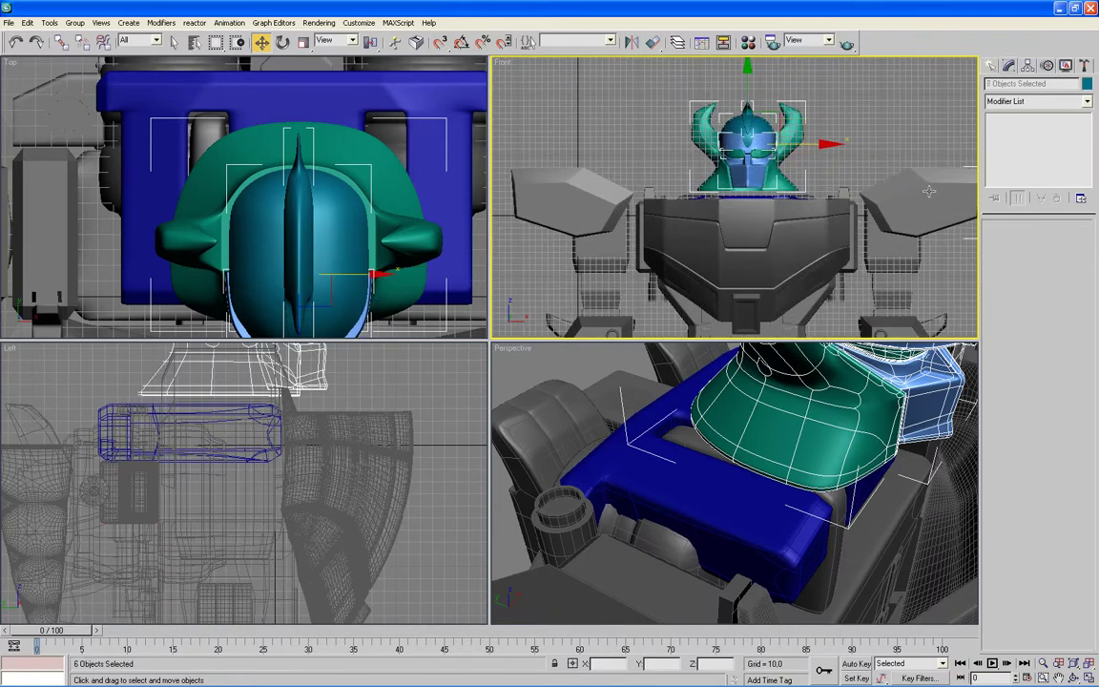
{"action": "right_click", "coordinate": [947, 119]}
{"action": "left_click", "coordinate": [885, 85]}
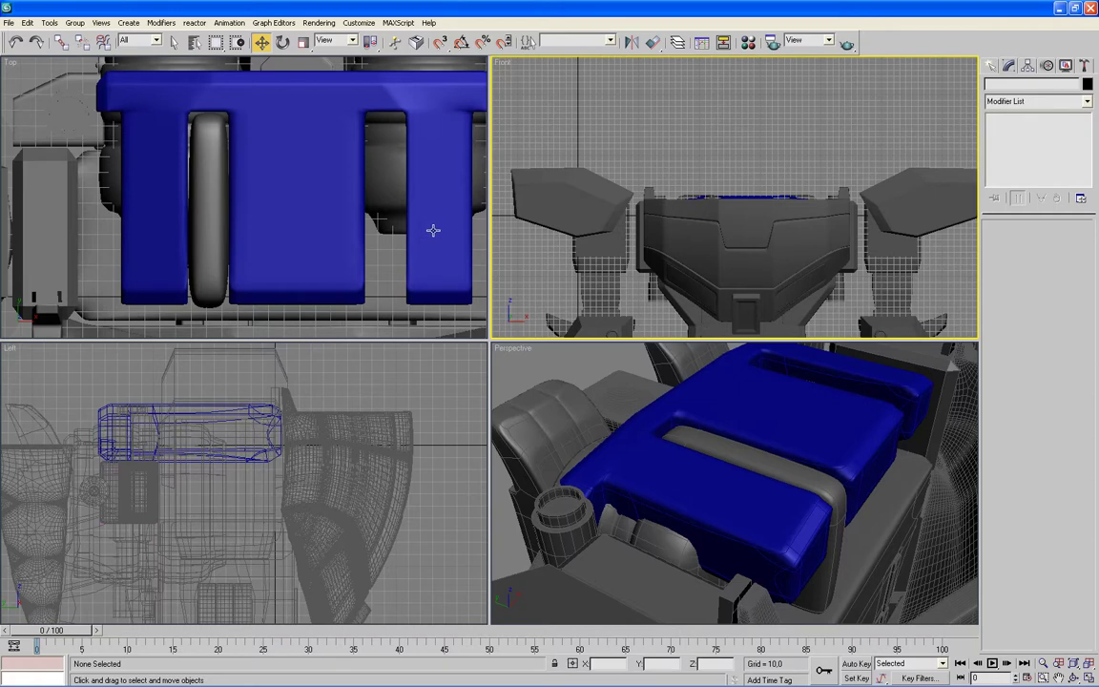
Select the grey strap Box35 and scale it uniformly to about 111%
{"action": "middle_click_drag", "start_coordinate": [411, 230], "coordinate": [405, 229]}
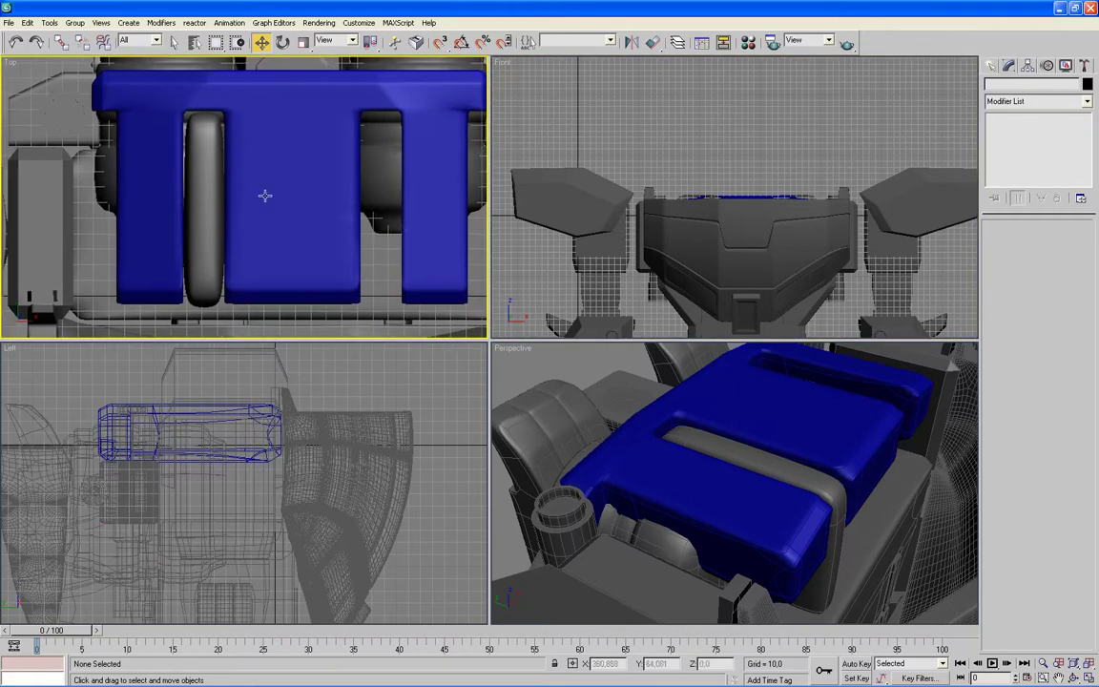
{"action": "left_click", "coordinate": [208, 220]}
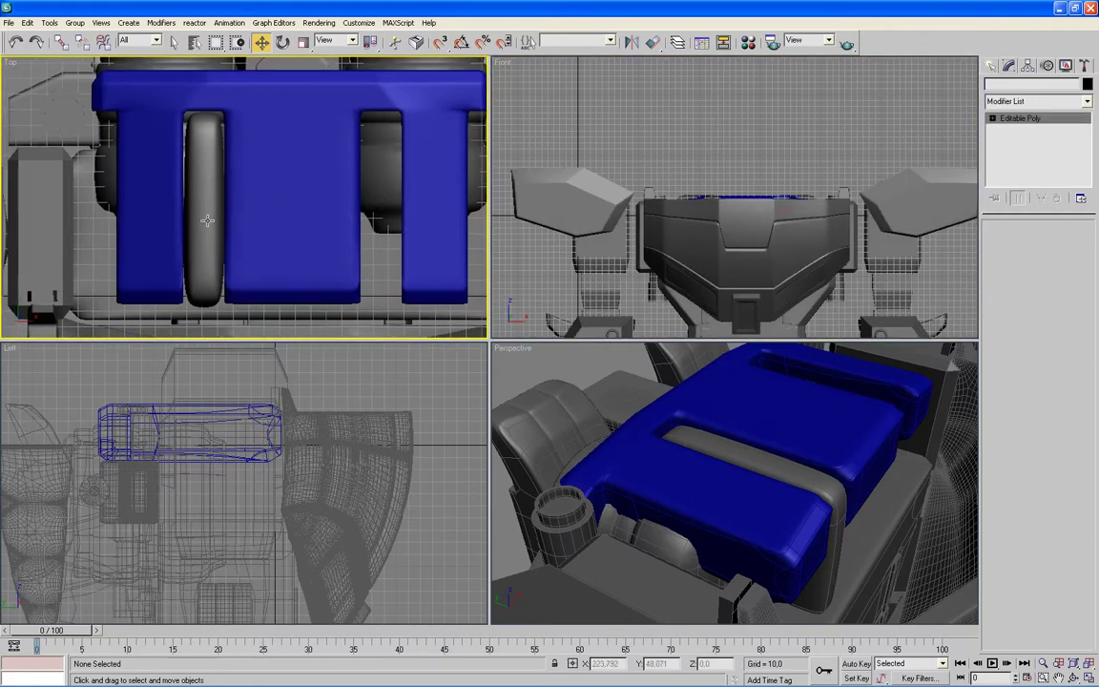
{"action": "left_click", "coordinate": [303, 42]}
{"action": "left_click_drag", "start_coordinate": [189, 161], "coordinate": [190, 143]}
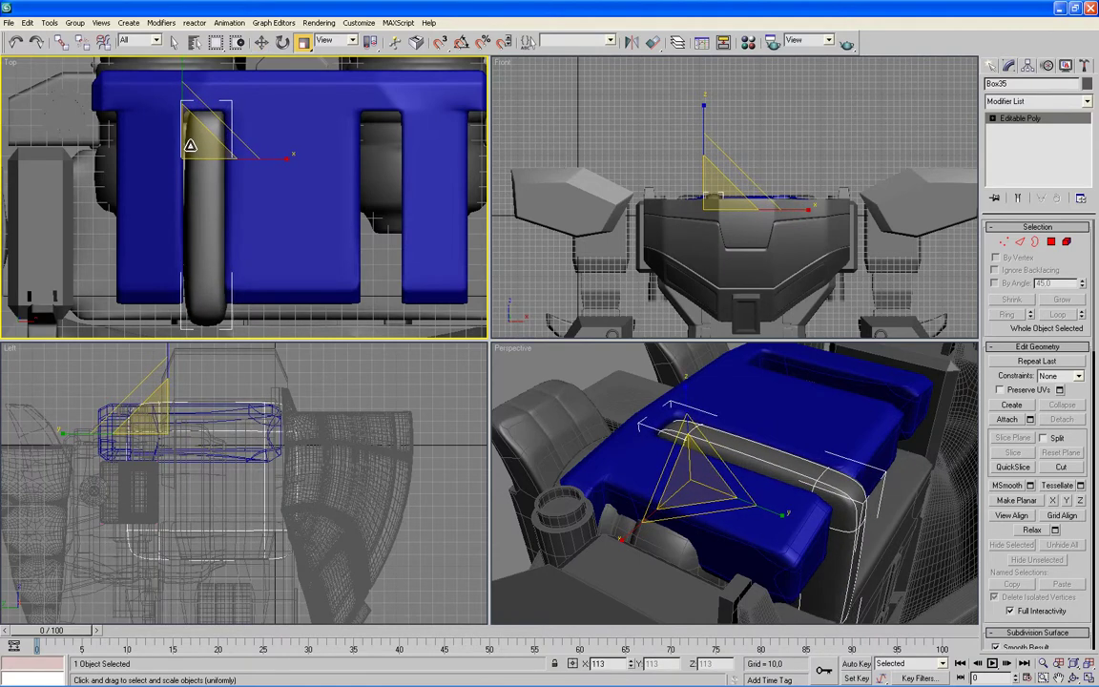
Reposition Box35 to X 202.86, Y 84.799 in the chest plate's left slot
{"action": "left_click", "coordinate": [262, 42]}
{"action": "left_click_drag", "start_coordinate": [210, 134], "coordinate": [209, 130]}
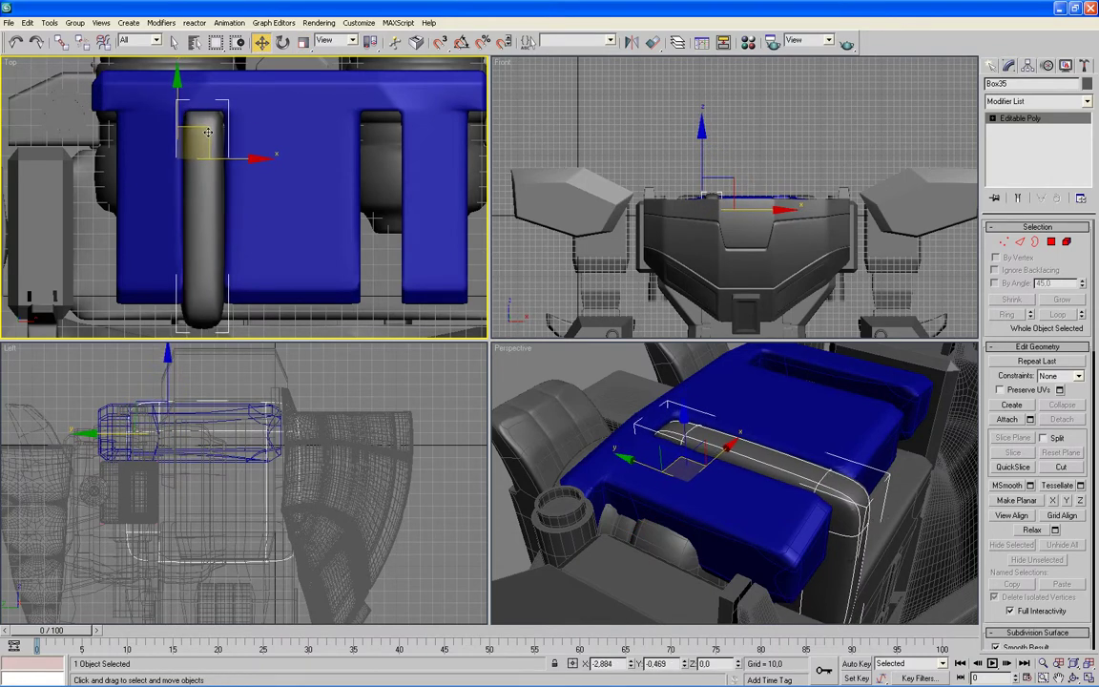
{"action": "mouse_move", "coordinate": [209, 130]}
{"action": "left_mouse_down"}
{"action": "mouse_move", "coordinate": [221, 120]}
{"action": "mouse_move", "coordinate": [203, 137]}
{"action": "left_mouse_up"}
{"action": "left_click", "coordinate": [303, 42]}
{"action": "key", "text": "w"}
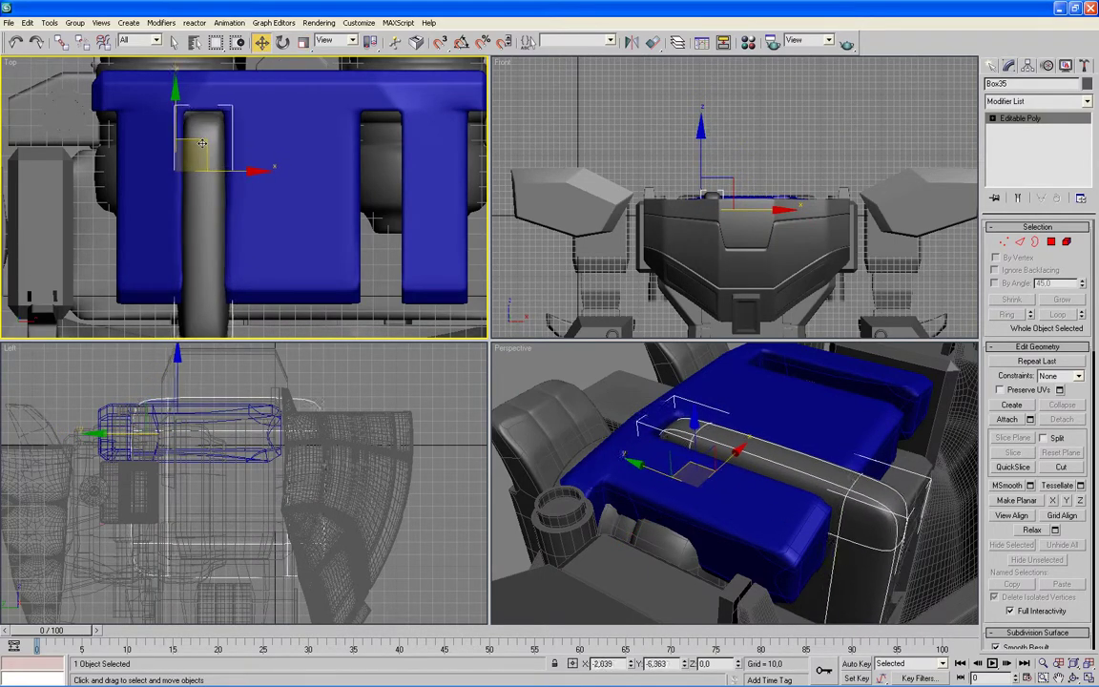
{"action": "left_click_drag", "start_coordinate": [202, 136], "coordinate": [203, 137]}
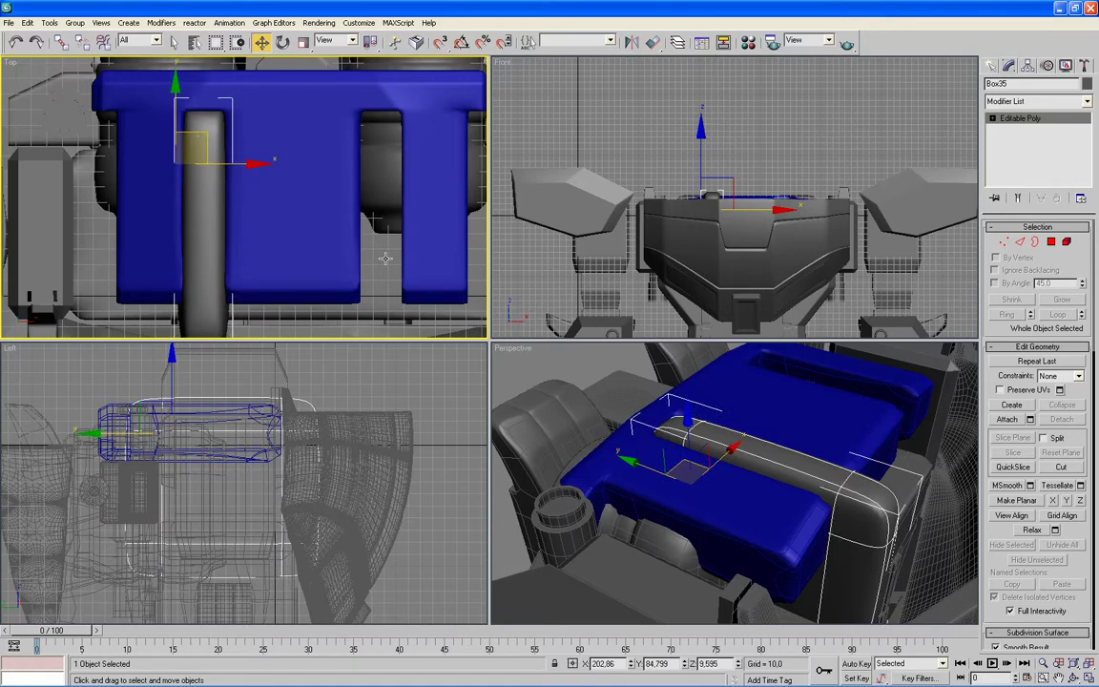
{"action": "middle_click_drag", "start_coordinate": [332, 286], "coordinate": [308, 149]}
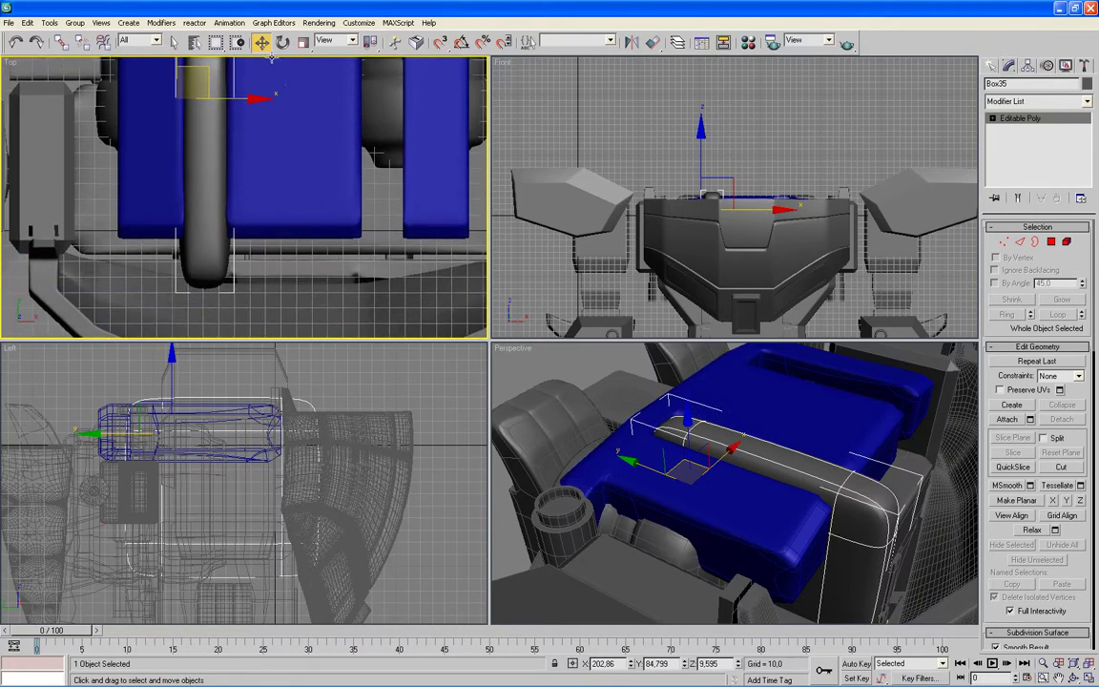
{"action": "left_click", "coordinate": [1003, 242]}
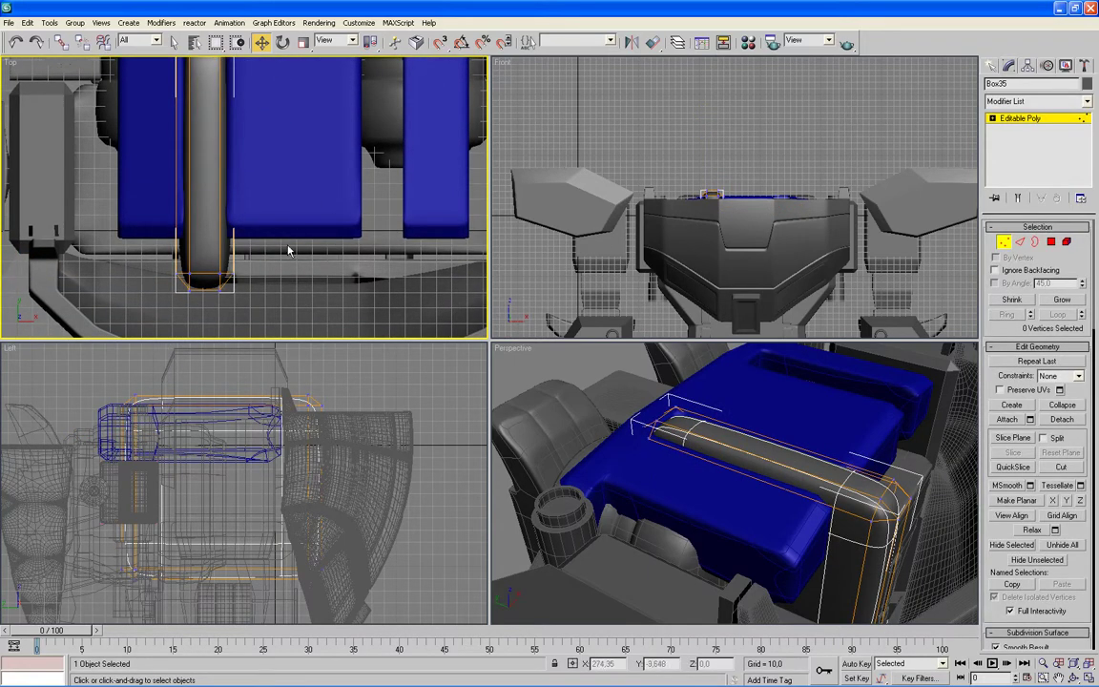
Check the strap's lower-end vertices, deselect them and exit Vertex mode, with Box35 at Z 2.908
{"action": "mouse_move", "coordinate": [153, 312]}
{"action": "left_mouse_down"}
{"action": "mouse_move", "coordinate": [200, 229]}
{"action": "mouse_move", "coordinate": [203, 146]}
{"action": "left_mouse_up"}
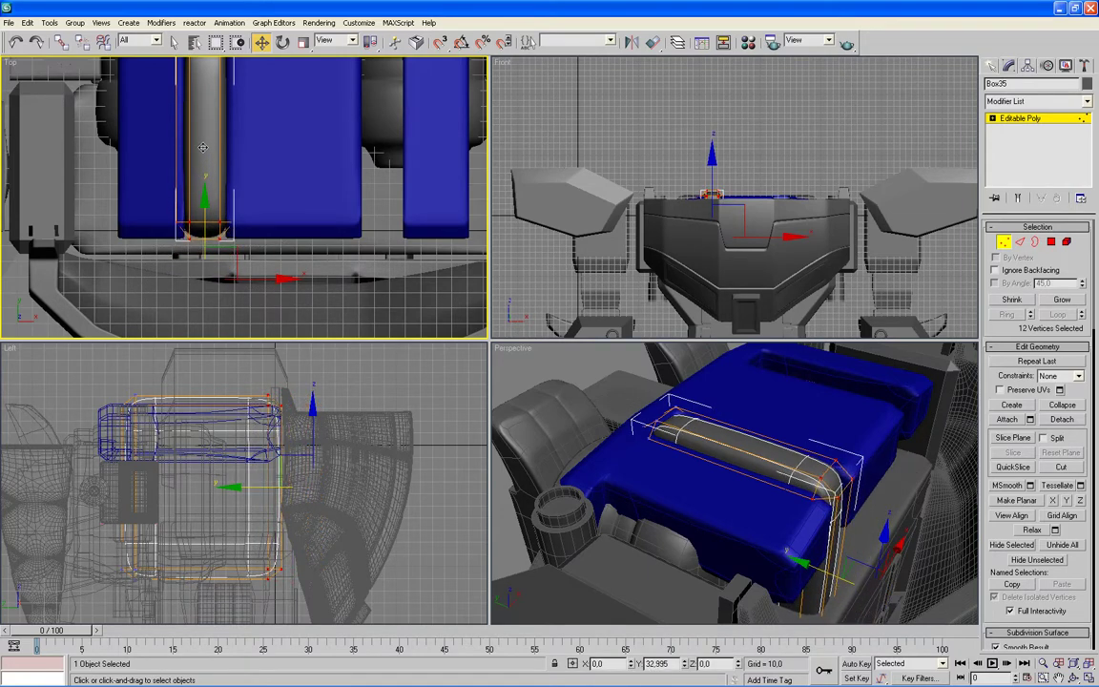
{"action": "mouse_move", "coordinate": [707, 452]}
{"action": "middle_mouse_down", "text": "alt"}
{"action": "mouse_move", "coordinate": [739, 502]}
{"action": "mouse_move", "coordinate": [679, 517]}
{"action": "mouse_move", "coordinate": [699, 466]}
{"action": "mouse_move", "coordinate": [802, 486]}
{"action": "mouse_move", "coordinate": [731, 515]}
{"action": "middle_mouse_up", "text": "alt"}
{"action": "key", "text": "alt+w"}
{"action": "key", "text": "alt+w"}
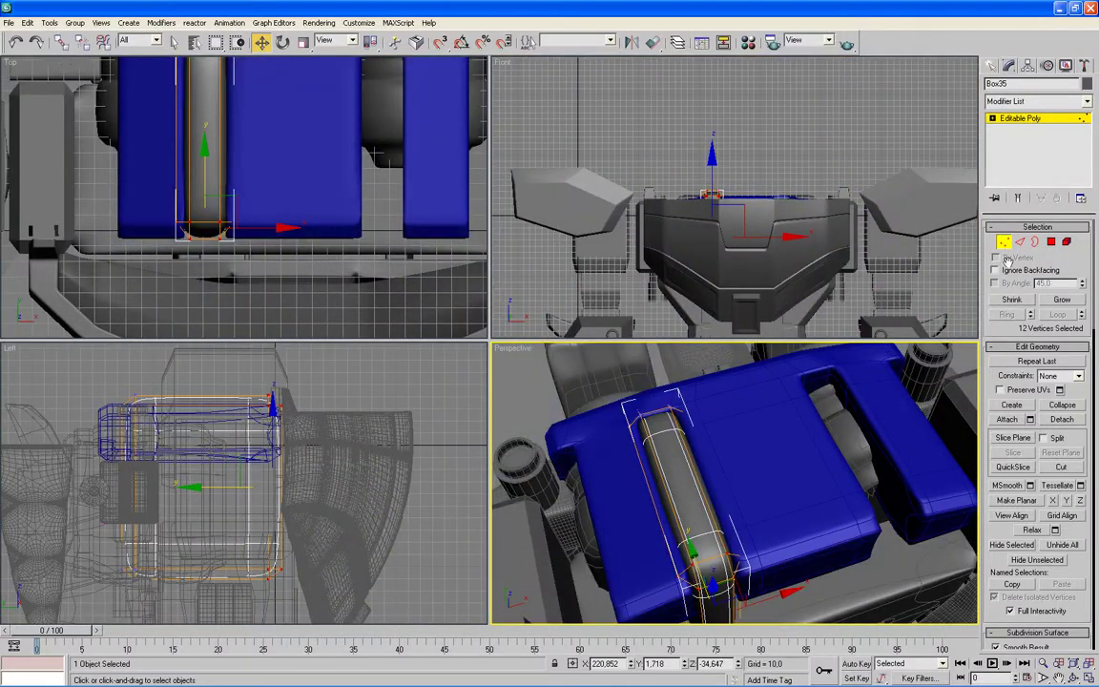
{"action": "left_click", "coordinate": [813, 172]}
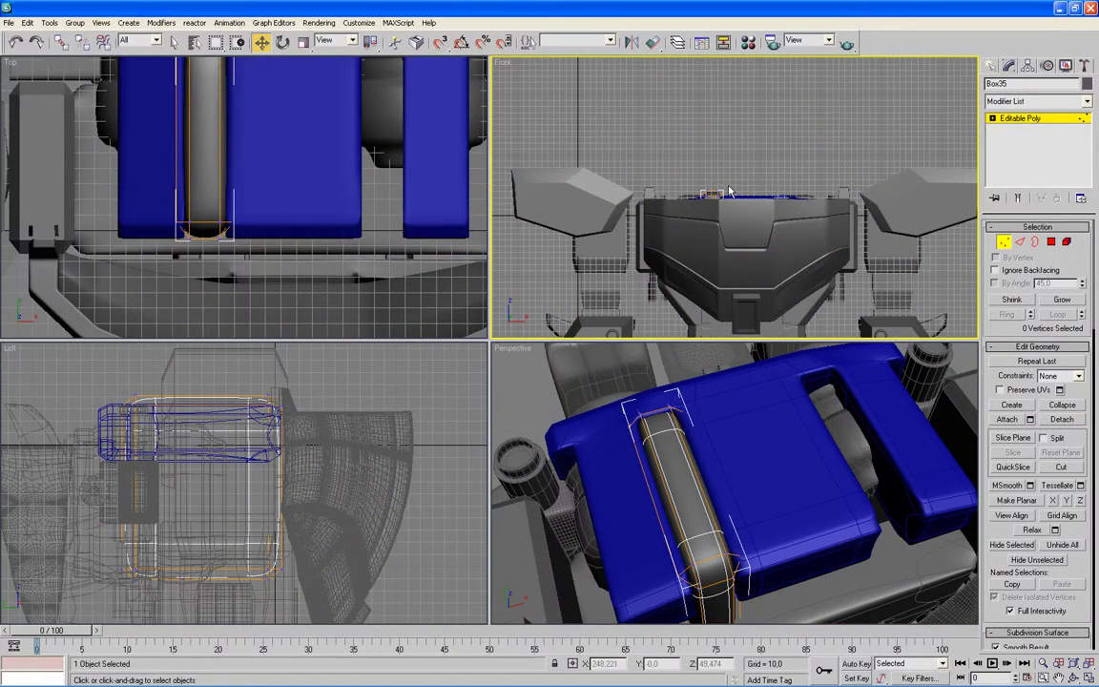
{"action": "key", "text": "ctrl+b"}
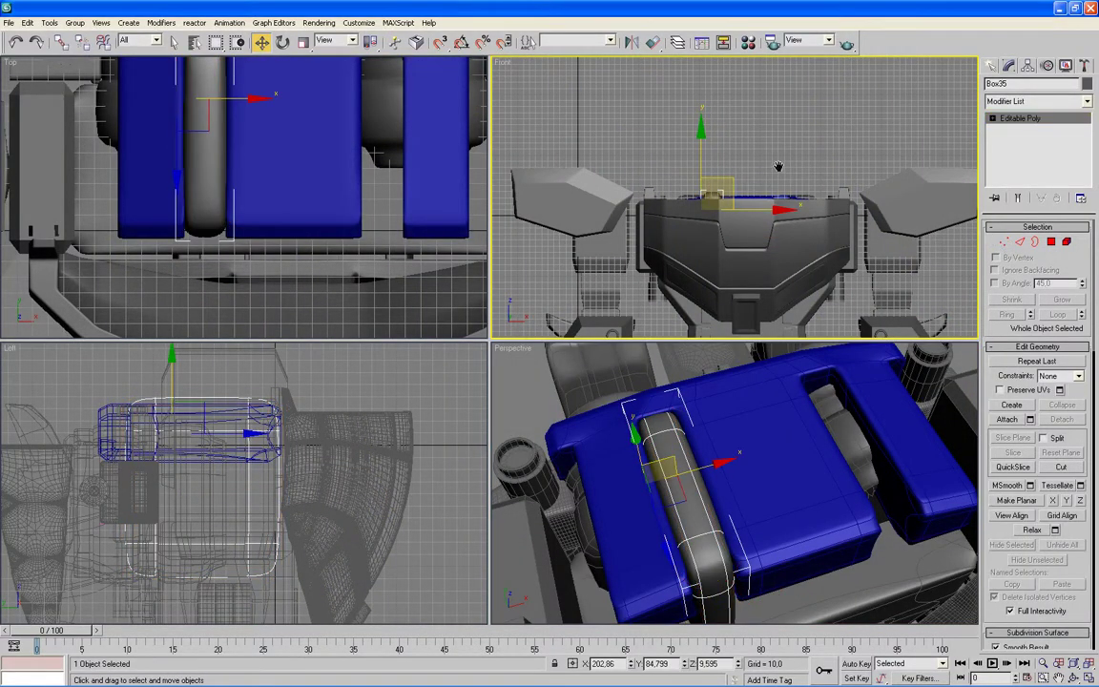
{"action": "key", "text": "alt+w"}
{"action": "scroll", "coordinate": [614, 213], "scroll_direction": "up", "scroll_amount": 2}
{"action": "scroll", "coordinate": [606, 238], "scroll_direction": "up", "scroll_amount": 5}
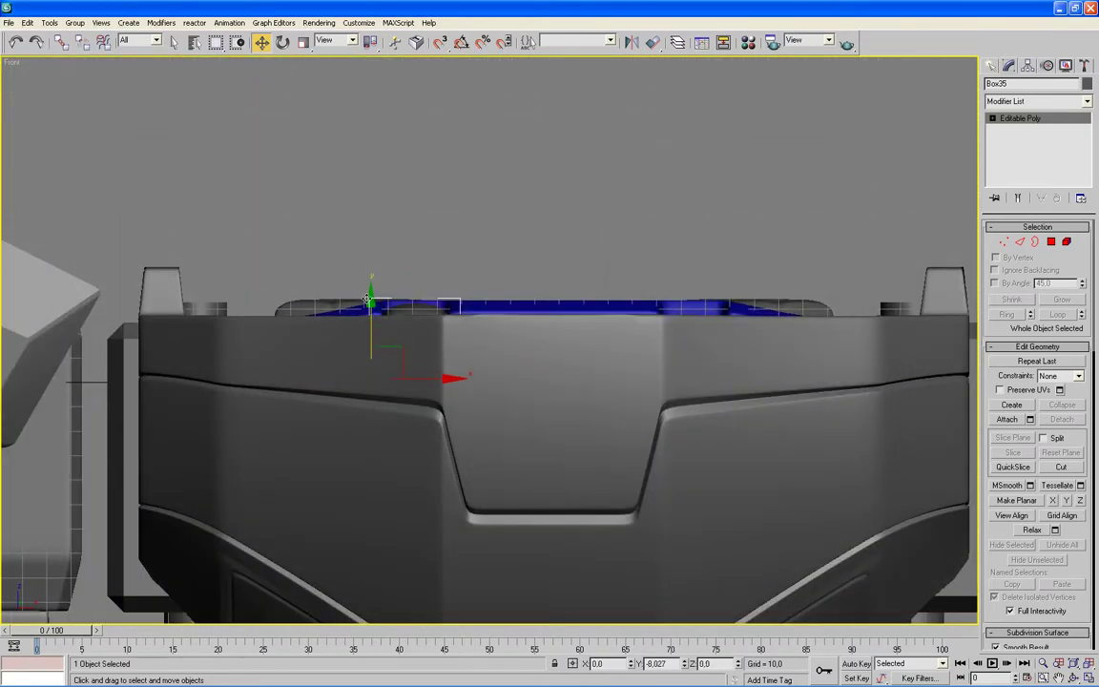
{"action": "key", "text": "alt+w"}
{"action": "middle_click_drag", "start_coordinate": [318, 201], "coordinate": [345, 295]}
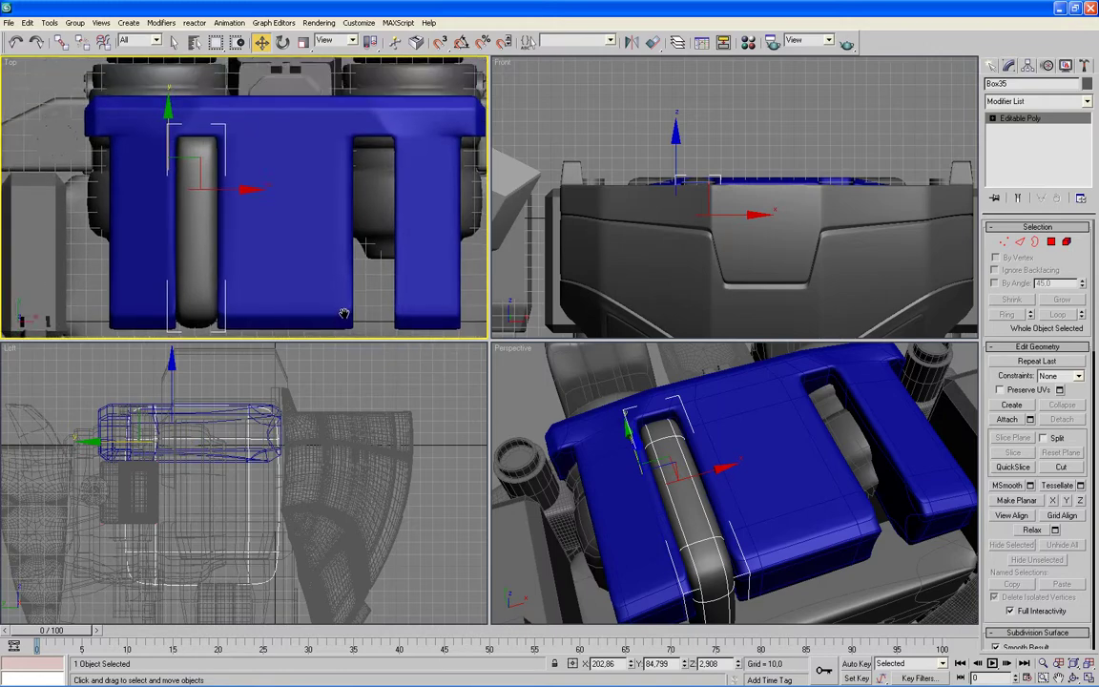
Clone the strap as the copy Box36 and move it into the right-hand slot
{"action": "right_click", "coordinate": [190, 210]}
{"action": "left_click", "coordinate": [212, 260]}
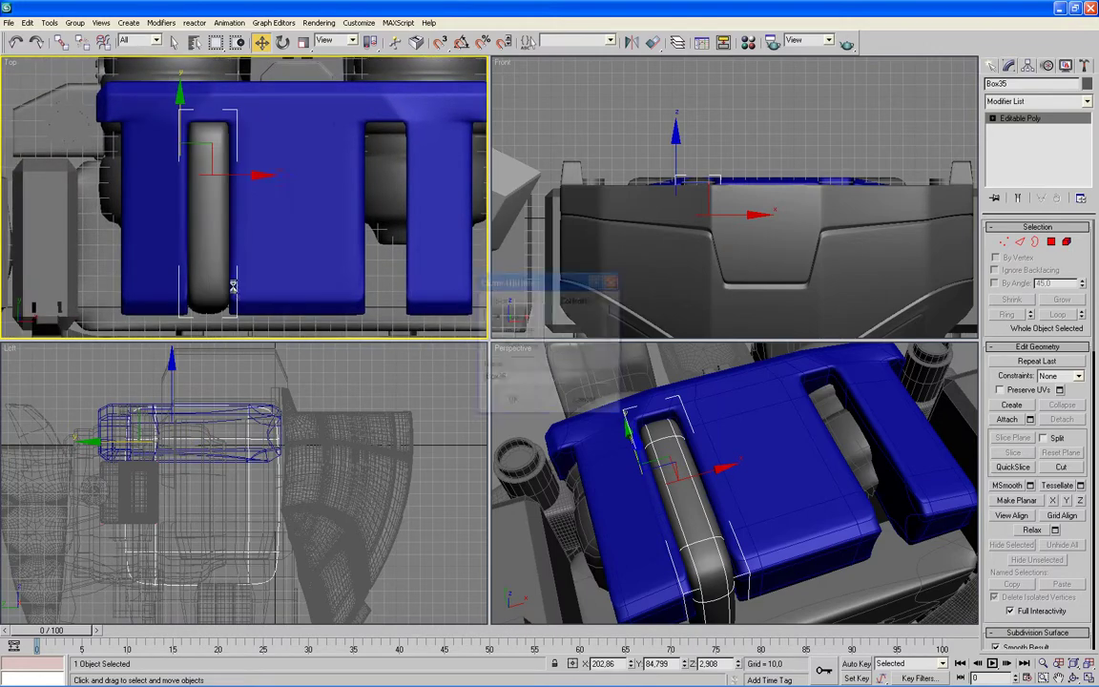
{"action": "left_click", "coordinate": [520, 404]}
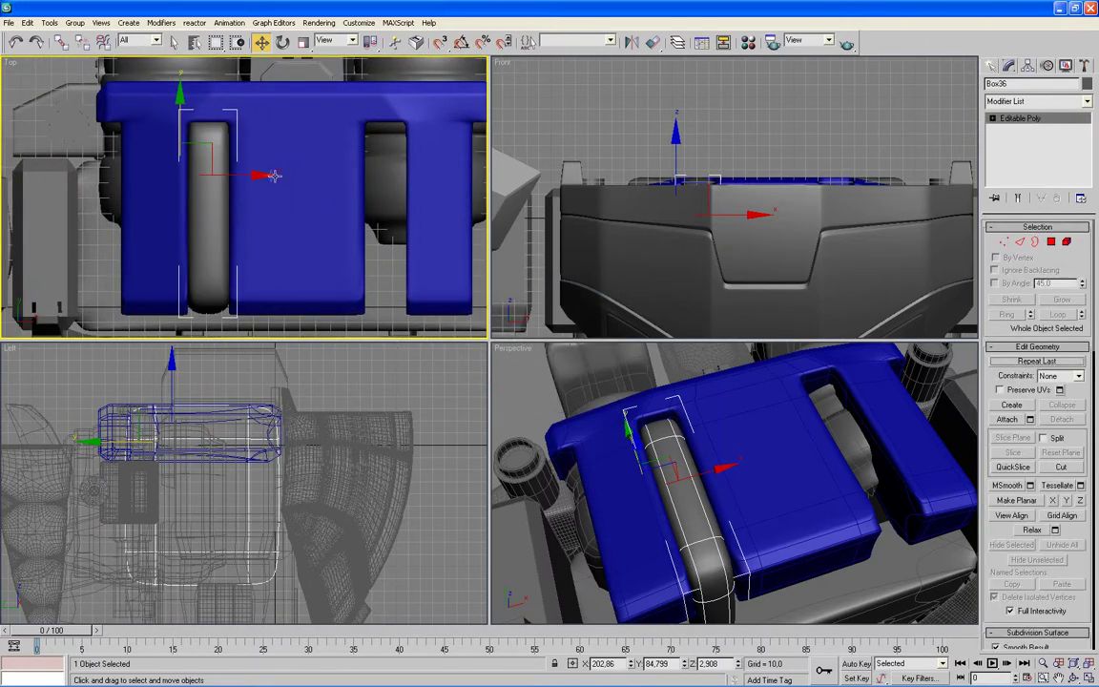
{"action": "left_click_drag", "start_coordinate": [274, 175], "coordinate": [440, 181]}
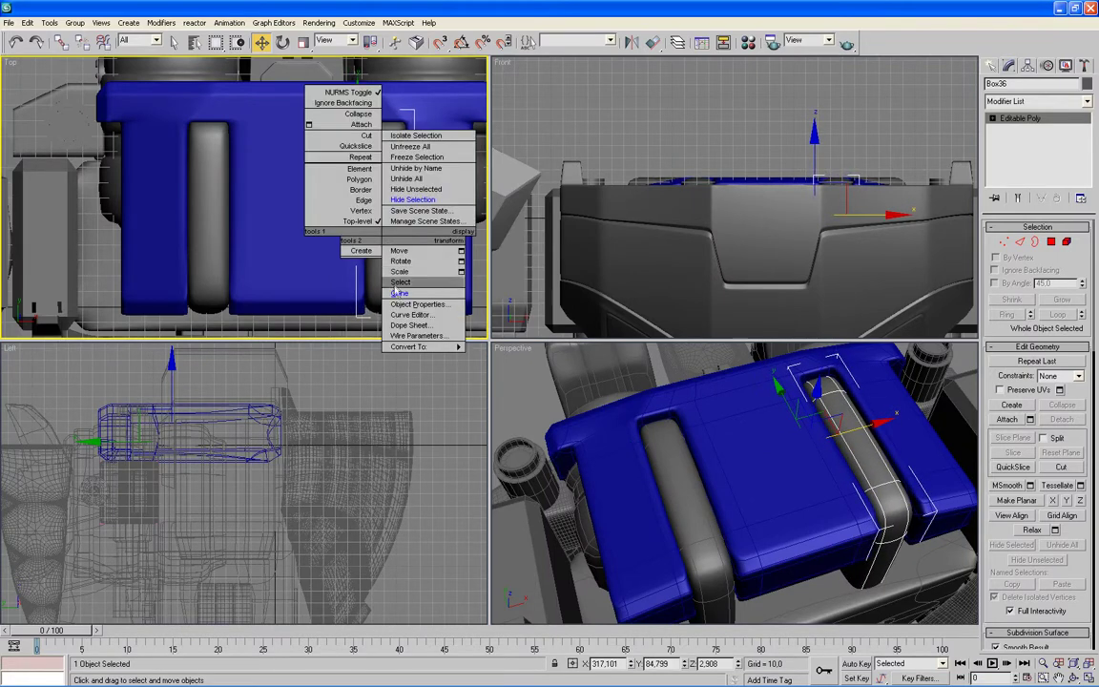
Clone a second copy, Box37, and move it to the plate's left side edge
{"action": "left_click", "coordinate": [394, 293]}
{"action": "left_click", "coordinate": [512, 397]}
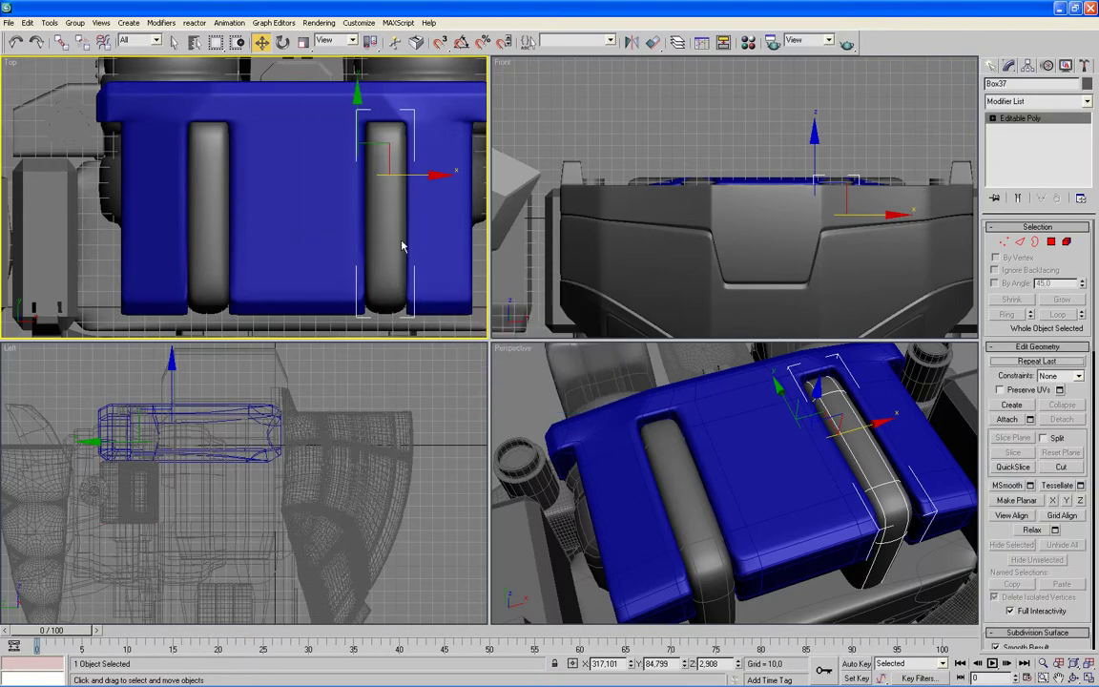
{"action": "left_click_drag", "start_coordinate": [439, 175], "coordinate": [155, 172]}
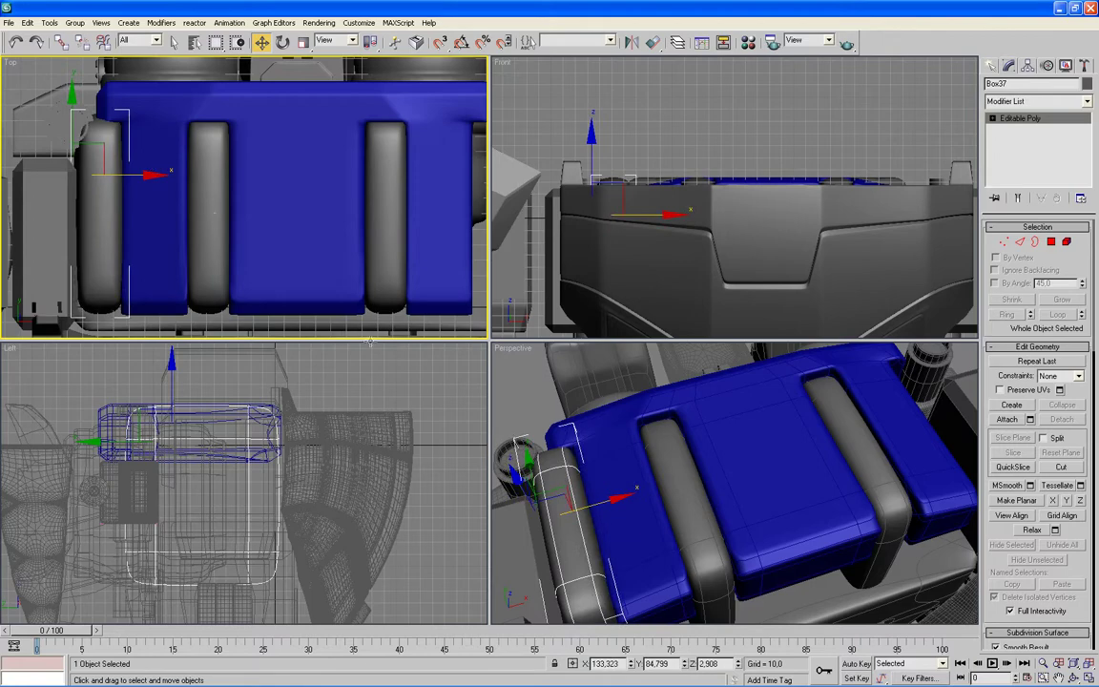
{"action": "mouse_move", "coordinate": [686, 524]}
{"action": "middle_mouse_down", "text": "alt"}
{"action": "mouse_move", "coordinate": [640, 490]}
{"action": "mouse_move", "coordinate": [483, 459]}
{"action": "middle_mouse_up", "text": "alt"}
{"action": "key", "text": "alt+w"}
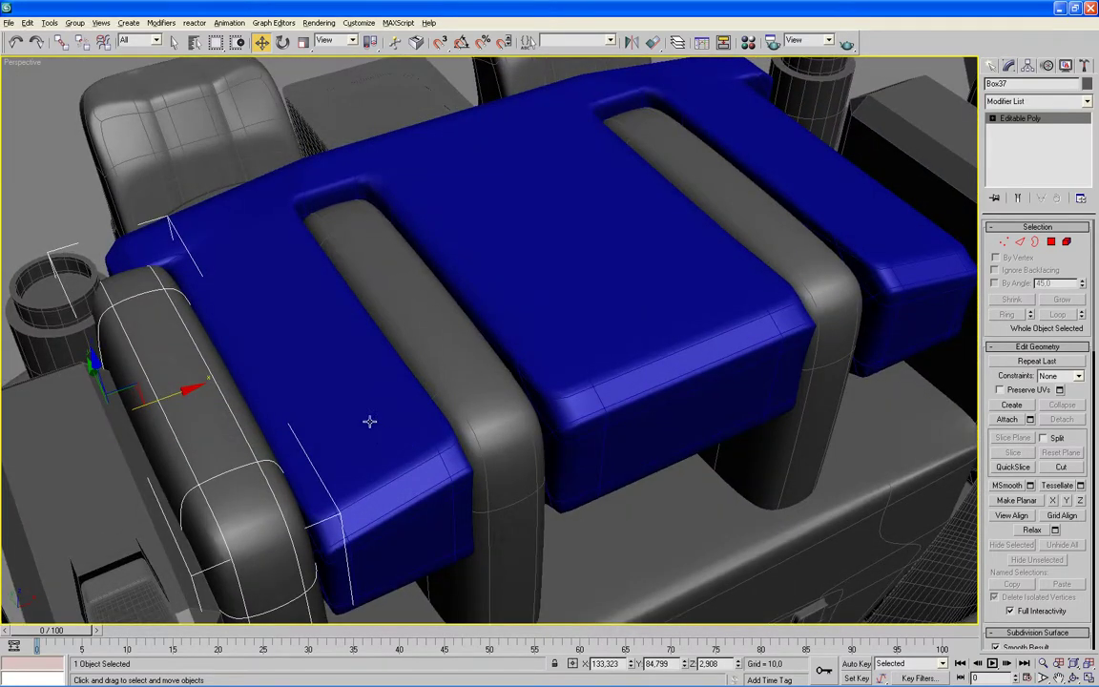
{"action": "key", "text": "alt+w"}
{"action": "right_click", "coordinate": [159, 162]}
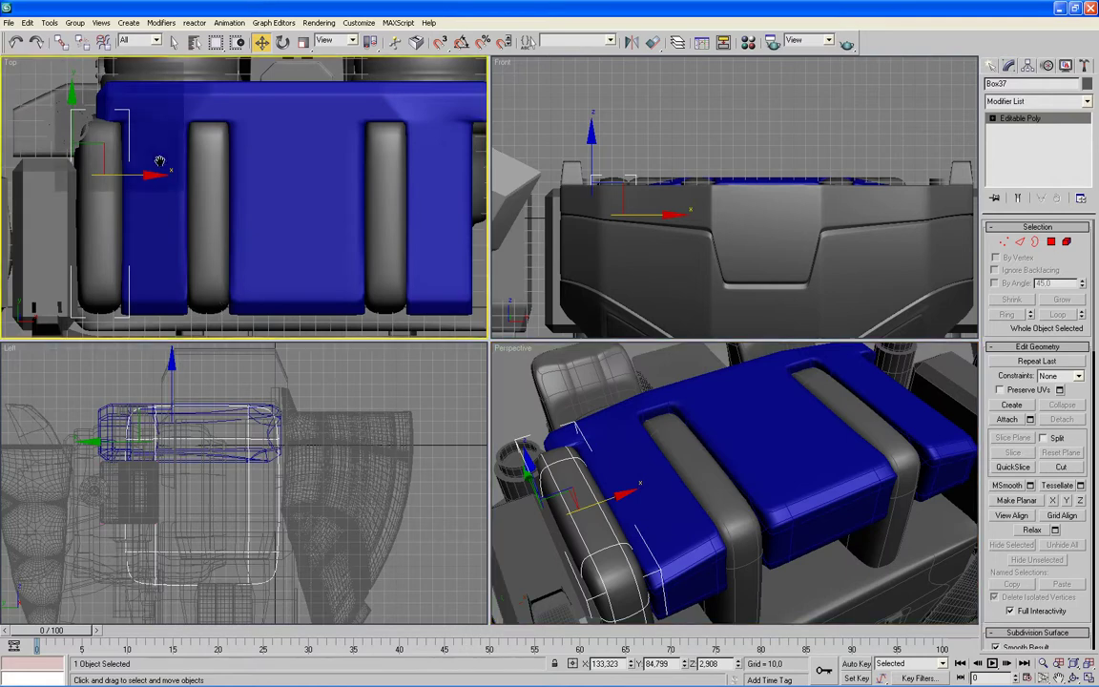
In Vertex mode, pull Box37's top-end vertices down to shorten the side strap
{"action": "left_click", "coordinate": [1005, 243]}
{"action": "left_click_drag", "start_coordinate": [177, 98], "coordinate": [59, 131]}
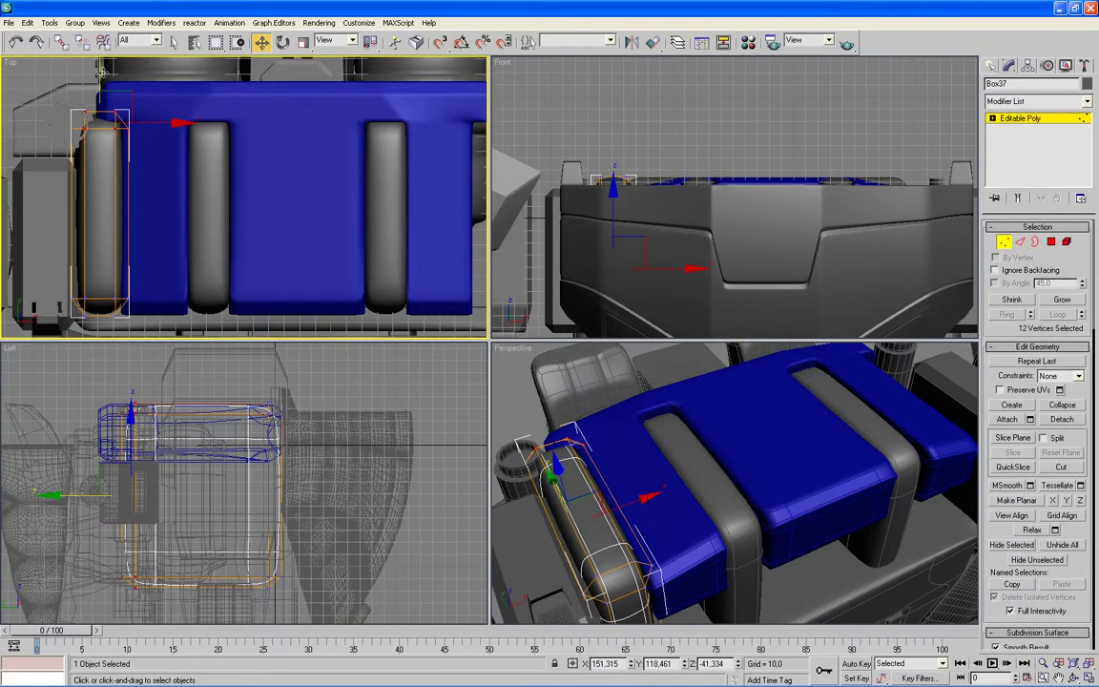
{"action": "left_click_drag", "start_coordinate": [99, 64], "coordinate": [93, 99]}
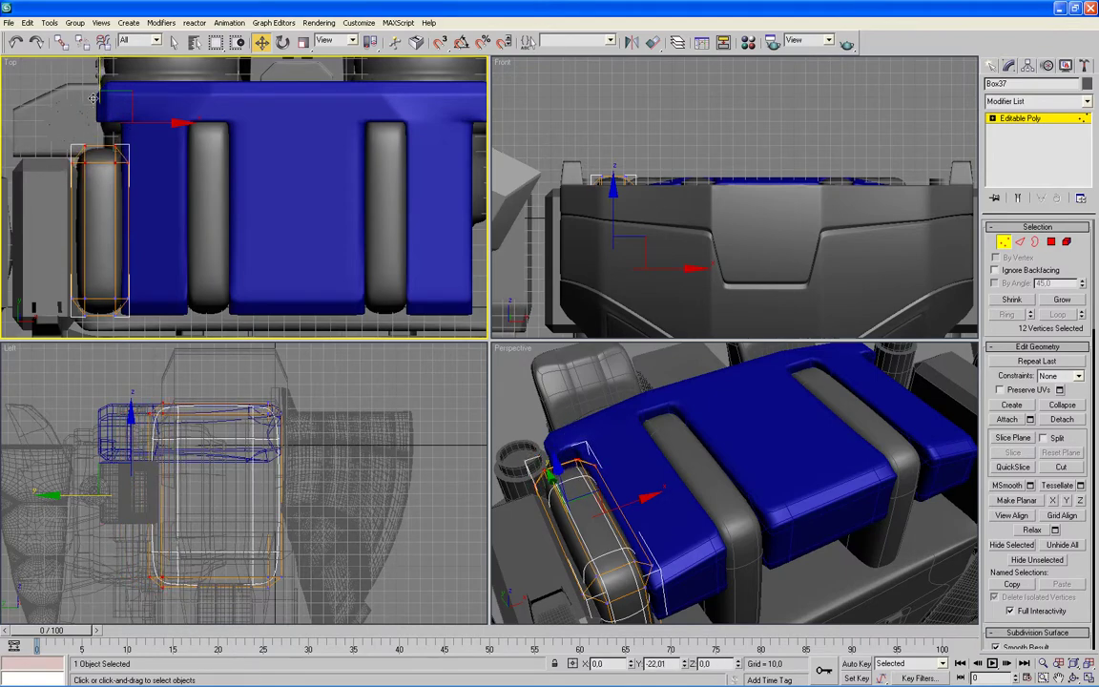
{"action": "mouse_move", "coordinate": [725, 477]}
{"action": "middle_mouse_down", "text": "alt"}
{"action": "mouse_move", "coordinate": [722, 510]}
{"action": "mouse_move", "coordinate": [648, 326]}
{"action": "mouse_move", "coordinate": [625, 375]}
{"action": "mouse_move", "coordinate": [642, 410]}
{"action": "mouse_move", "coordinate": [648, 400]}
{"action": "middle_mouse_up", "text": "alt"}
{"action": "key", "text": "alt+w"}
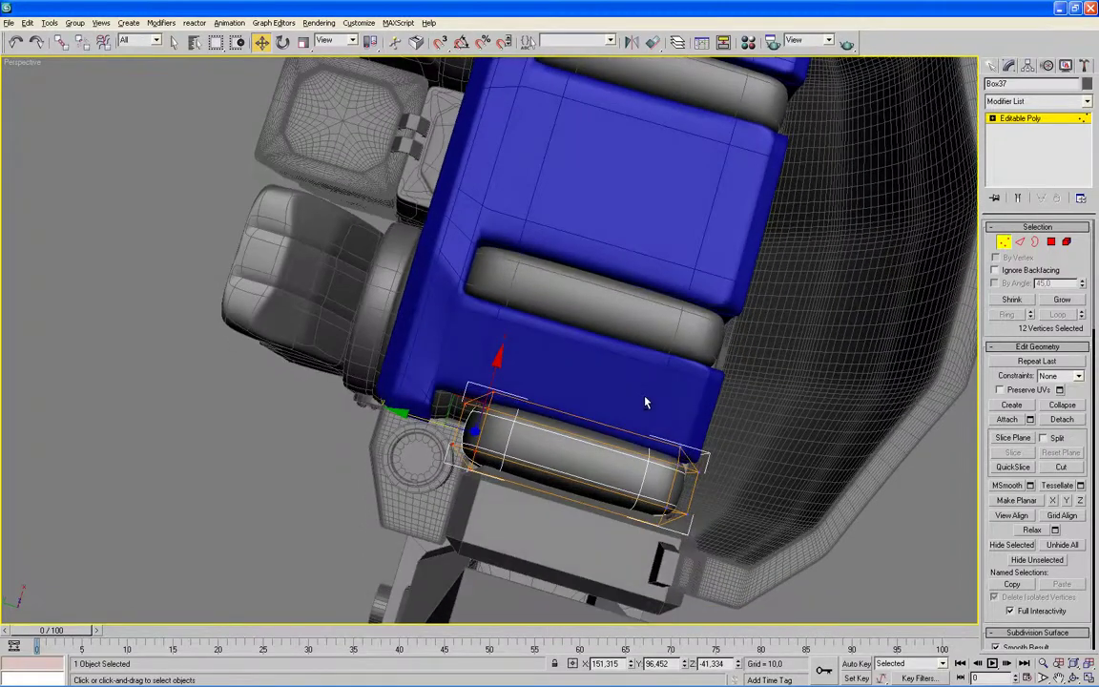
{"action": "left_click_drag", "start_coordinate": [405, 412], "coordinate": [400, 413]}
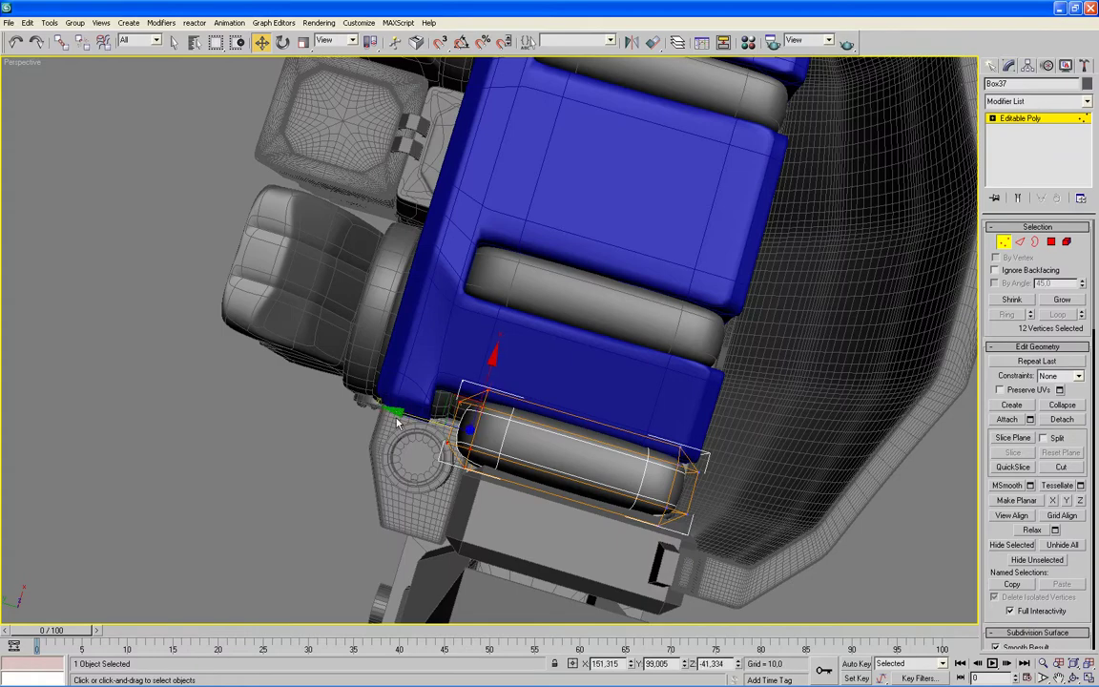
{"action": "left_click_drag", "start_coordinate": [393, 412], "coordinate": [391, 412]}
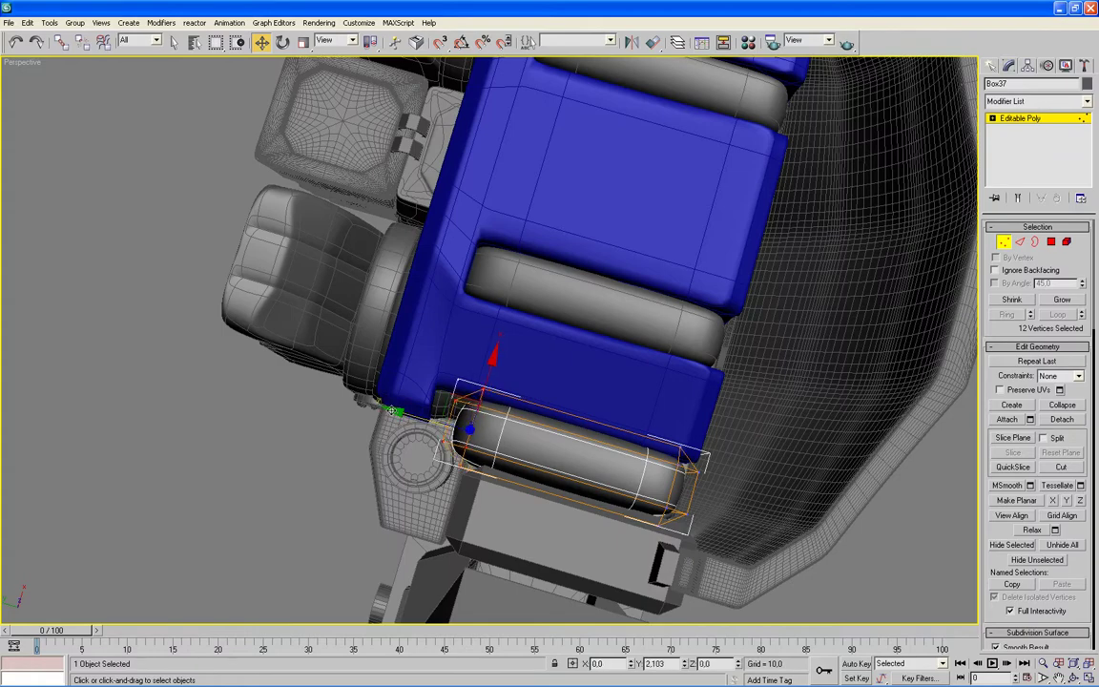
{"action": "mouse_move", "coordinate": [307, 487]}
{"action": "middle_mouse_down", "text": "alt"}
{"action": "mouse_move", "coordinate": [362, 460]}
{"action": "mouse_move", "coordinate": [344, 408]}
{"action": "middle_mouse_up", "text": "alt"}
{"action": "key", "text": "alt+w"}
Raise the side strap's bottom-end vertices in the Left view so it hugs the plate's end
{"action": "left_click", "coordinate": [329, 525]}
{"action": "left_click_drag", "start_coordinate": [151, 525], "coordinate": [110, 596]}
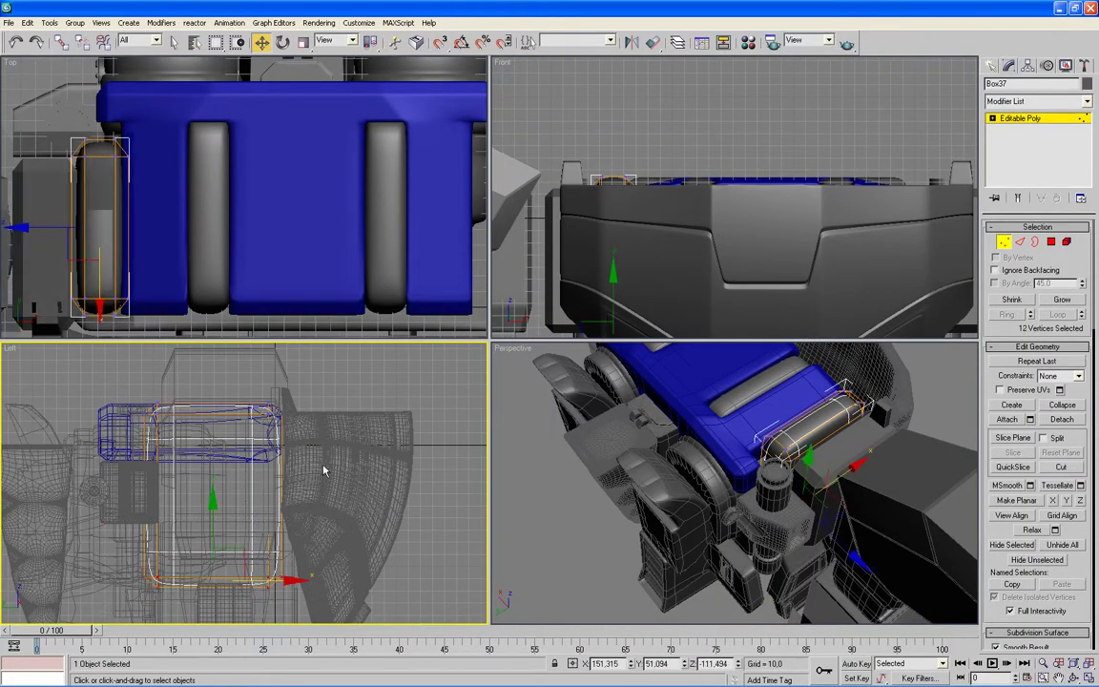
{"action": "mouse_move", "coordinate": [579, 520]}
{"action": "middle_mouse_down", "text": "alt"}
{"action": "mouse_move", "coordinate": [509, 515]}
{"action": "mouse_move", "coordinate": [610, 477]}
{"action": "middle_mouse_up", "text": "alt"}
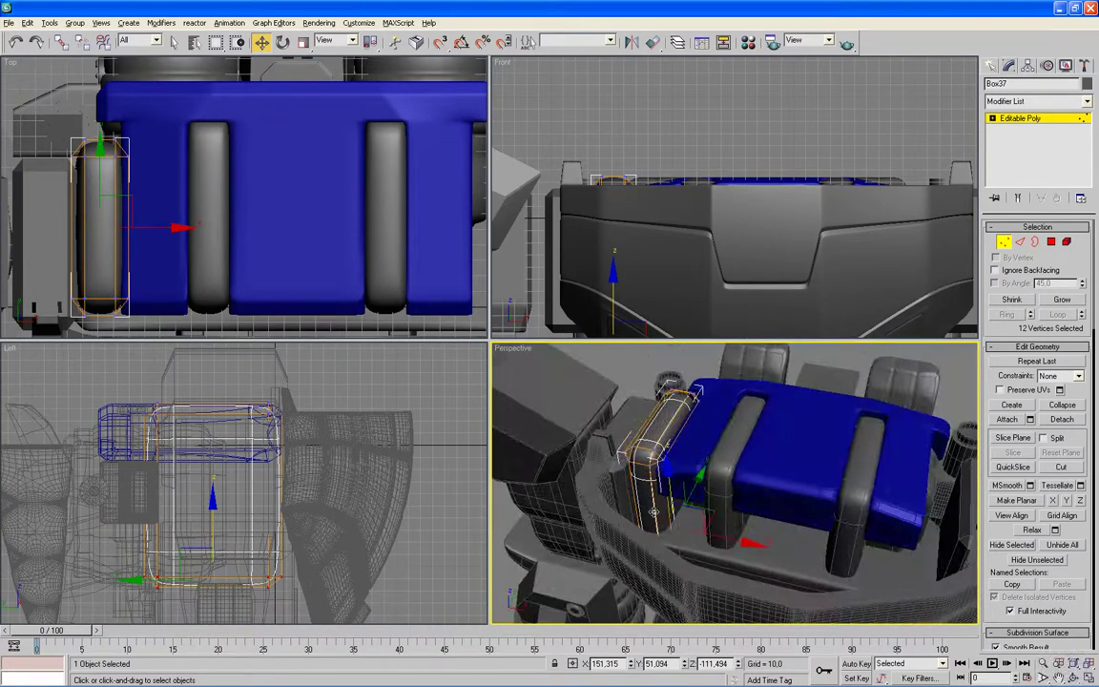
{"action": "middle_click_drag", "start_coordinate": [674, 513], "coordinate": [689, 519], "text": "alt"}
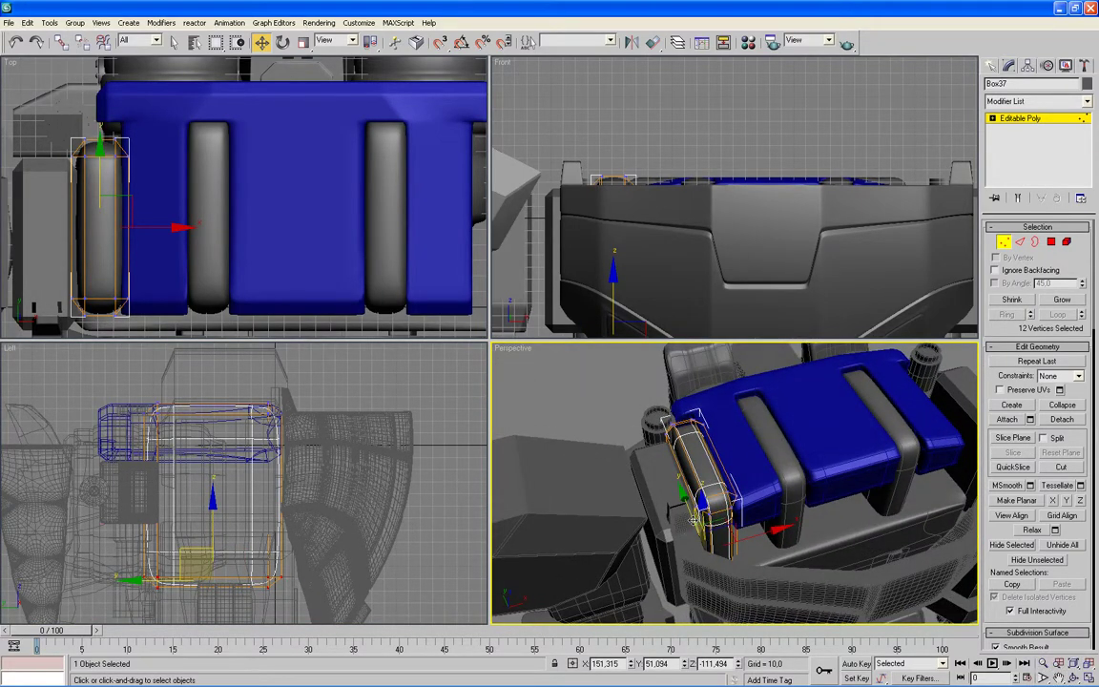
{"action": "right_click", "coordinate": [228, 461]}
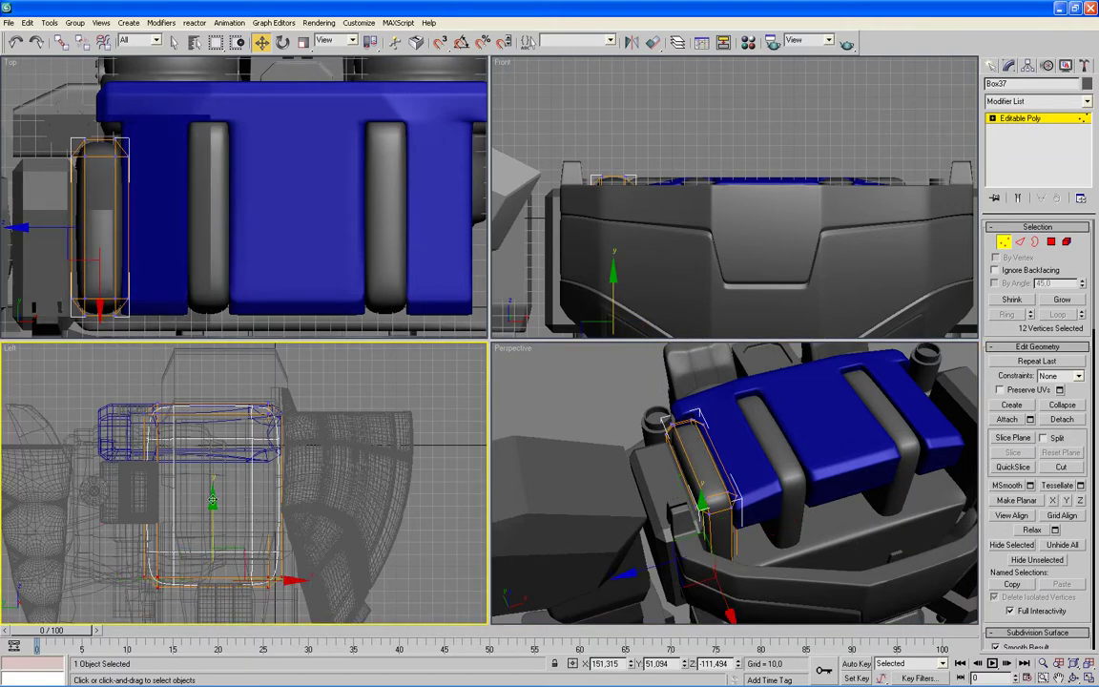
{"action": "mouse_move", "coordinate": [211, 500]}
{"action": "left_mouse_down"}
{"action": "mouse_move", "coordinate": [212, 434]}
{"action": "mouse_move", "coordinate": [205, 457]}
{"action": "left_mouse_up"}
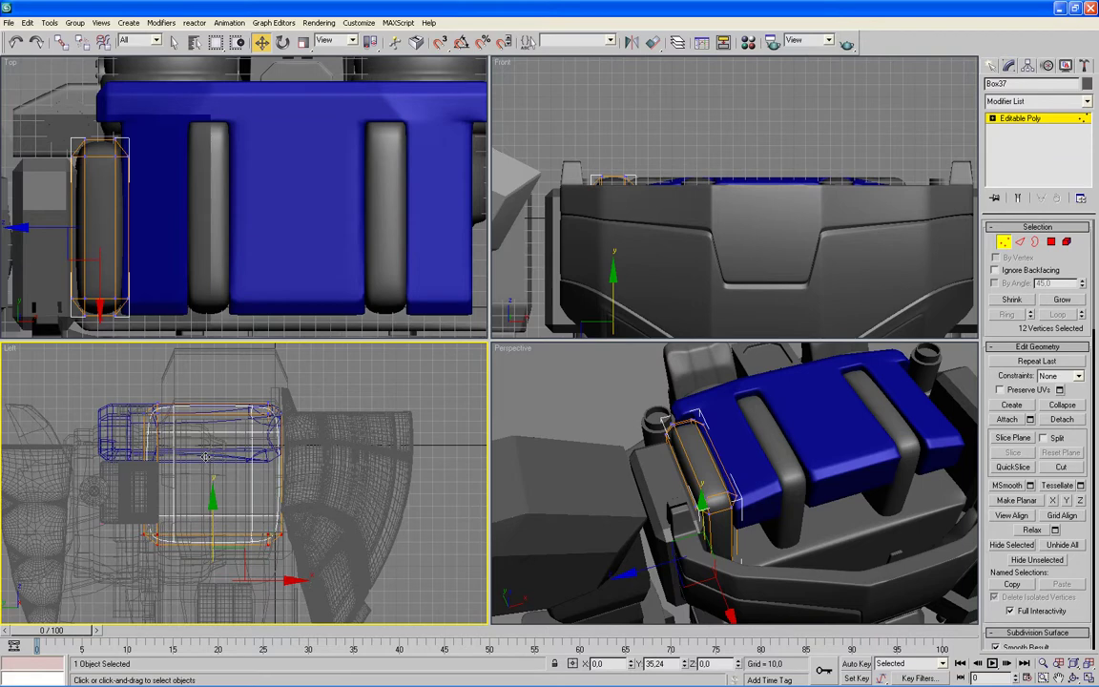
{"action": "mouse_move", "coordinate": [691, 209]}
{"action": "middle_mouse_down"}
{"action": "mouse_move", "coordinate": [694, 105]}
{"action": "mouse_move", "coordinate": [682, 134]}
{"action": "middle_mouse_up"}
{"action": "left_click", "coordinate": [660, 98]}
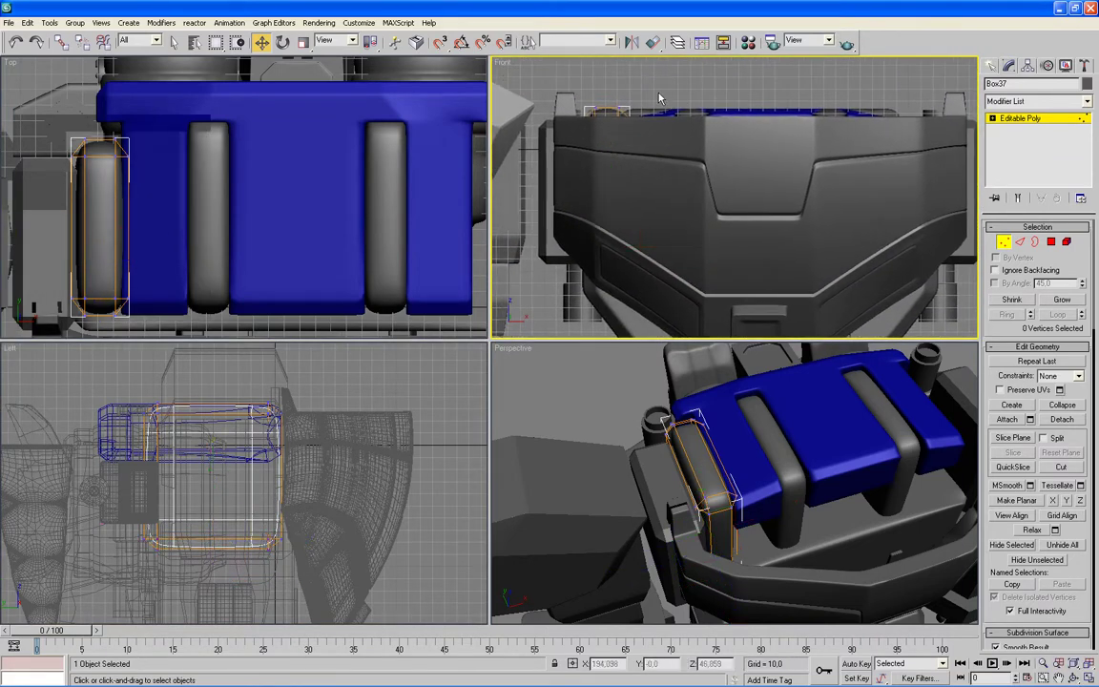
Select Box37's top 24 vertices in a wireframe Front view and lower them to Z -35.261
{"action": "left_click_drag", "start_coordinate": [659, 99], "coordinate": [530, 223]}
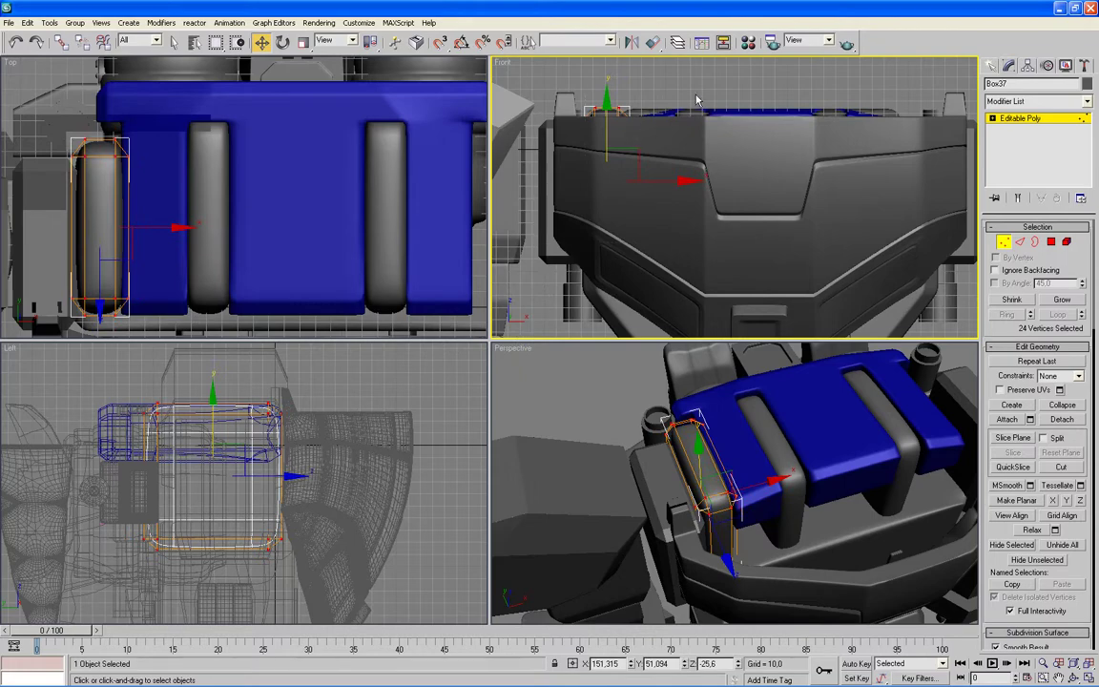
{"action": "key", "text": "F3"}
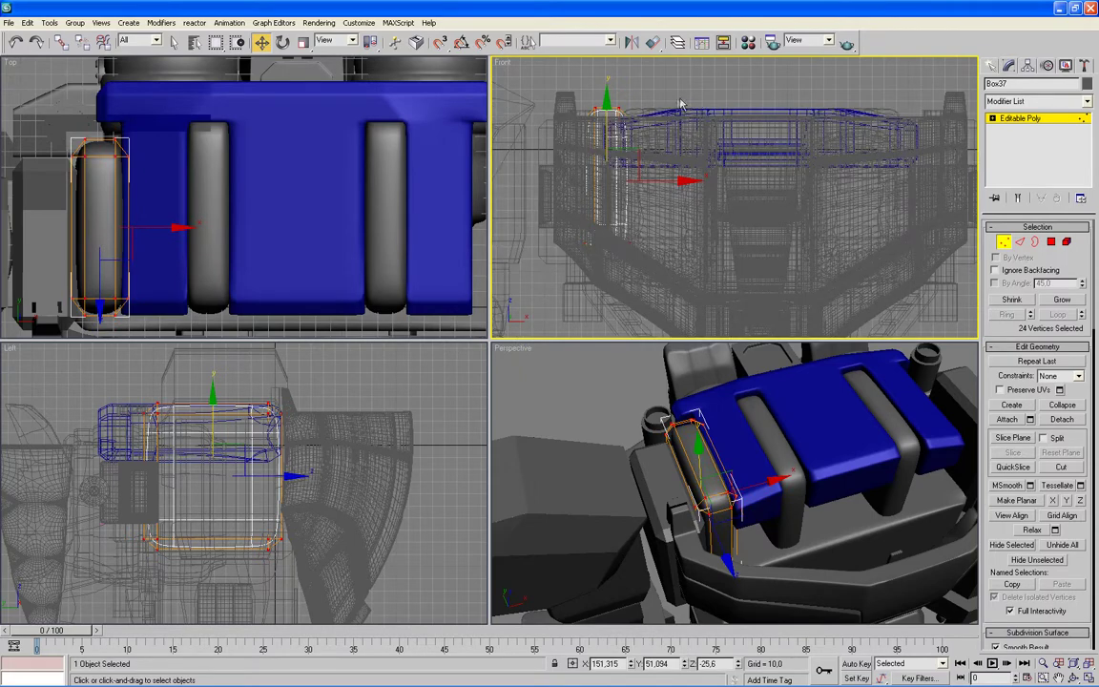
{"action": "key", "text": "alt+w"}
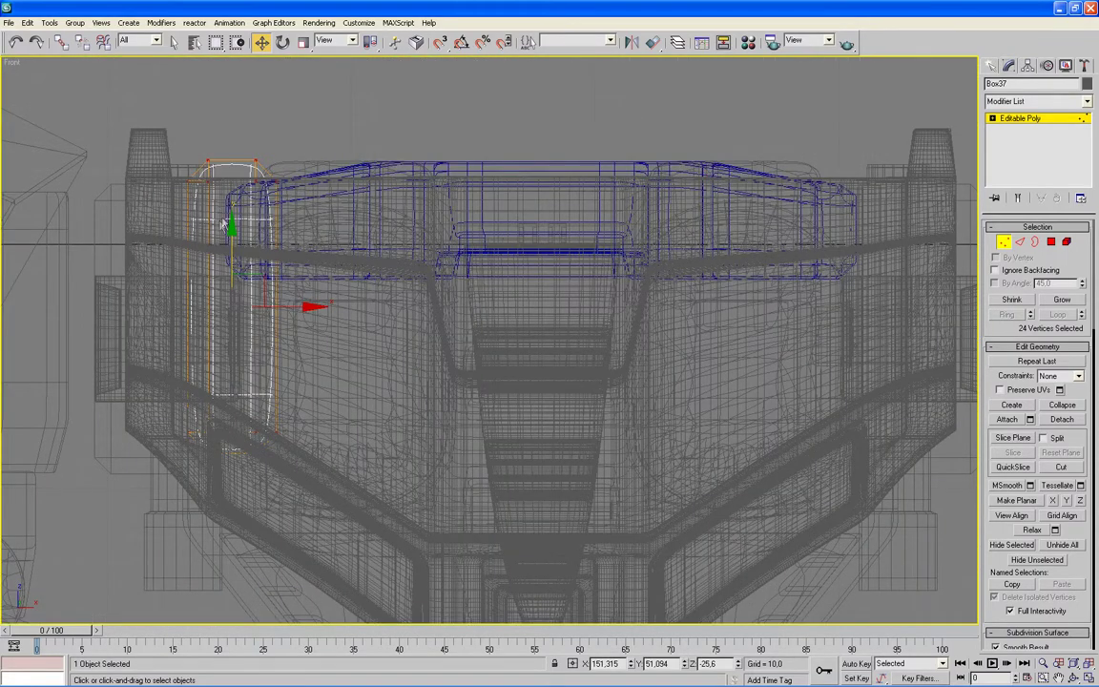
{"action": "left_click_drag", "start_coordinate": [232, 229], "coordinate": [231, 259]}
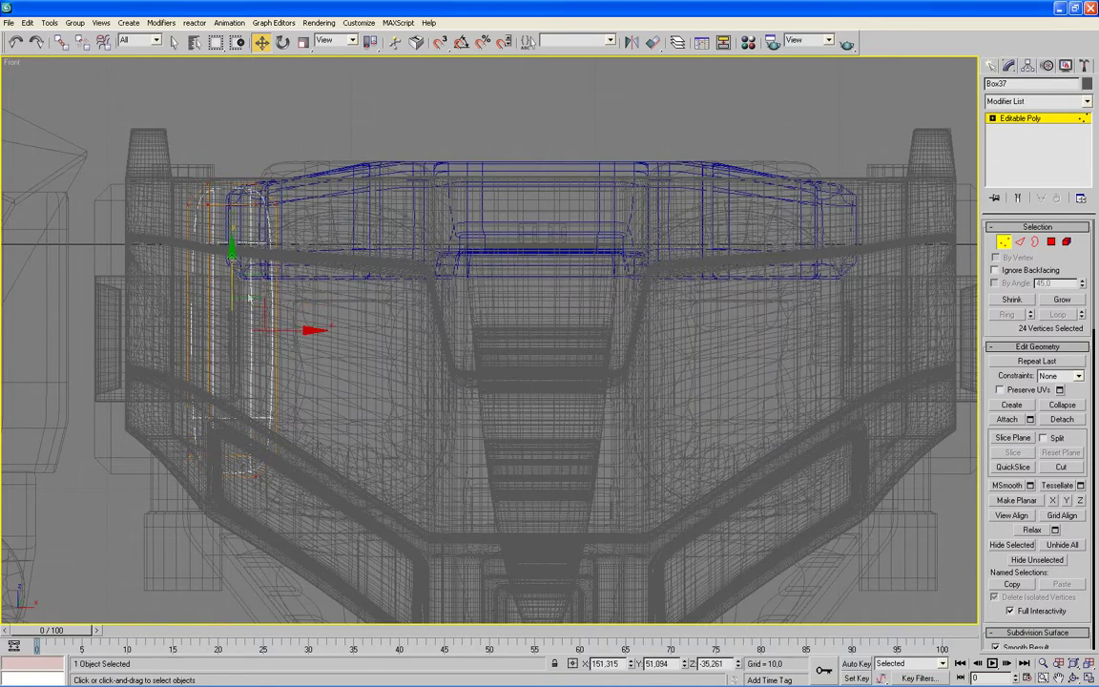
{"action": "key", "text": "alt+w"}
{"action": "mouse_move", "coordinate": [581, 442]}
{"action": "middle_mouse_down", "text": "alt"}
{"action": "mouse_move", "coordinate": [665, 450]}
{"action": "mouse_move", "coordinate": [745, 423]}
{"action": "middle_mouse_up", "text": "alt"}
{"action": "scroll", "coordinate": [745, 423], "scroll_direction": "up", "scroll_amount": 3}
{"action": "key", "text": "alt+w"}
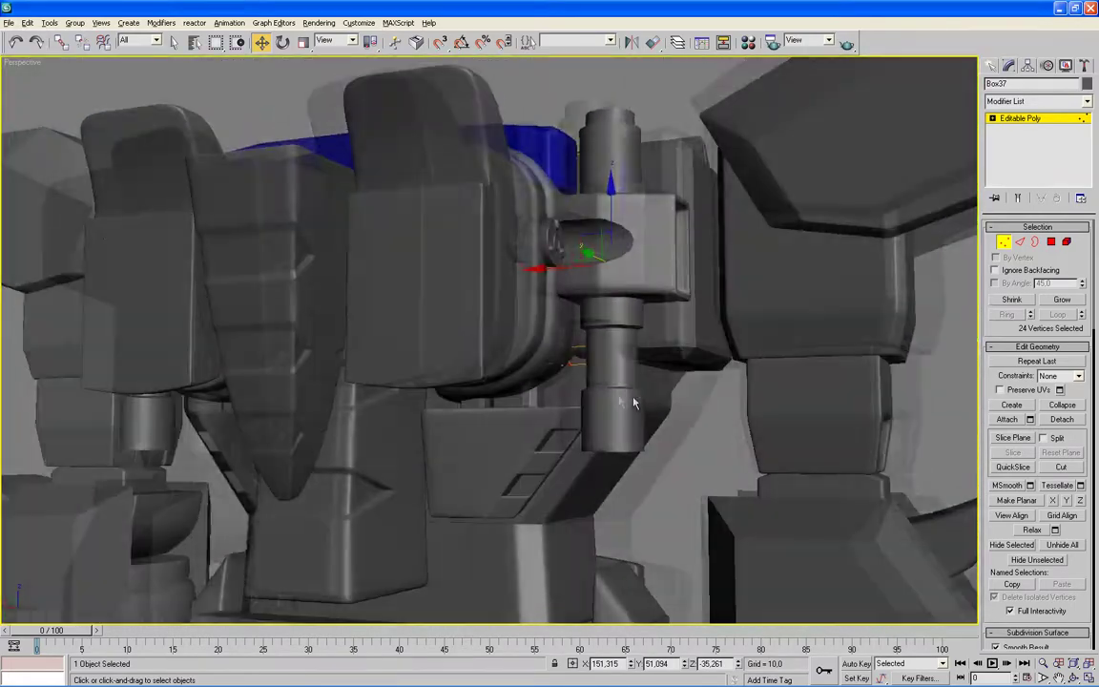